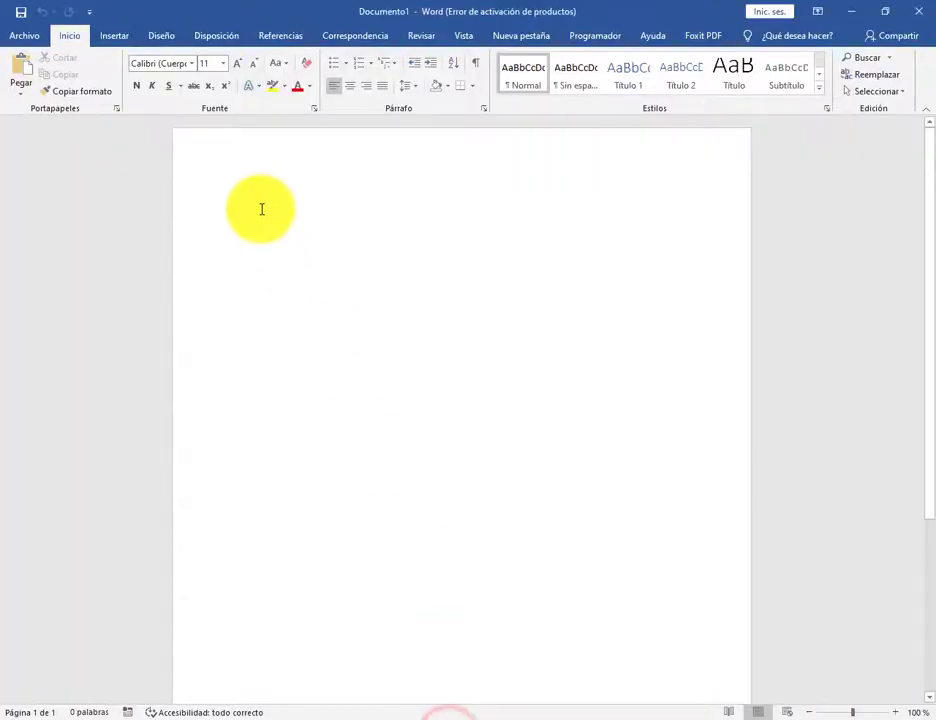
# - On the blank document, dismiss the Foxit update notice and show the Disposición page layout options
pyautogui.click(260, 205)
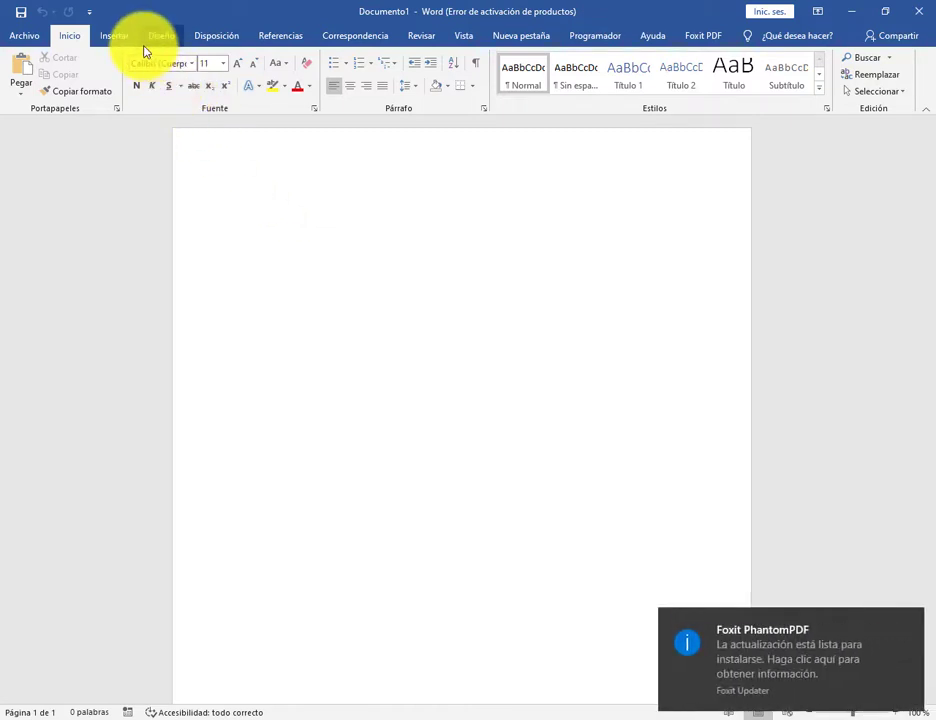
pyautogui.click(908, 622)
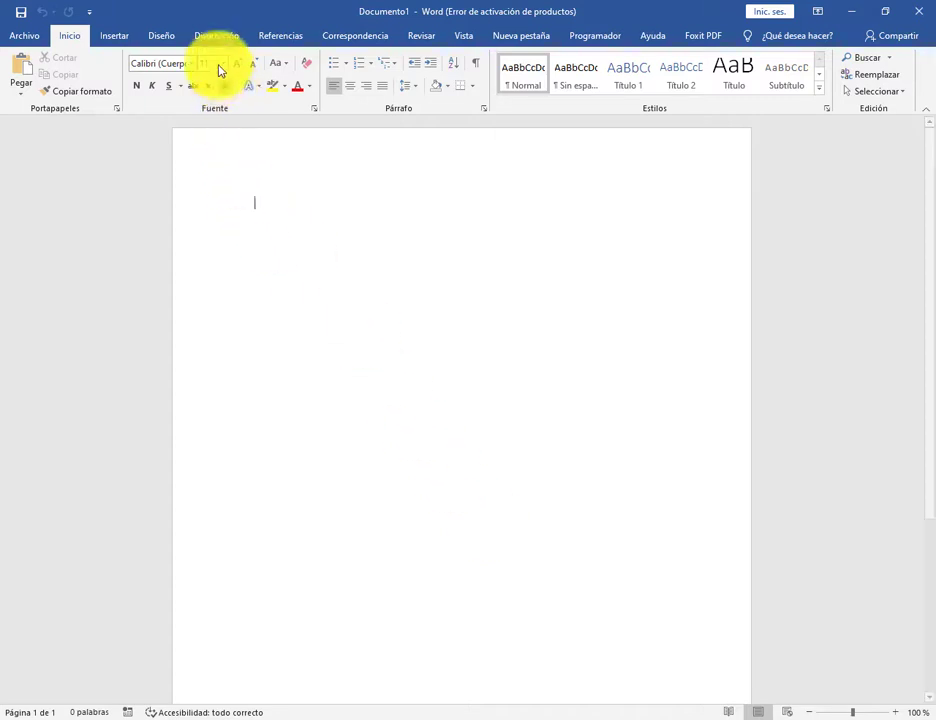
pyautogui.click(215, 36)
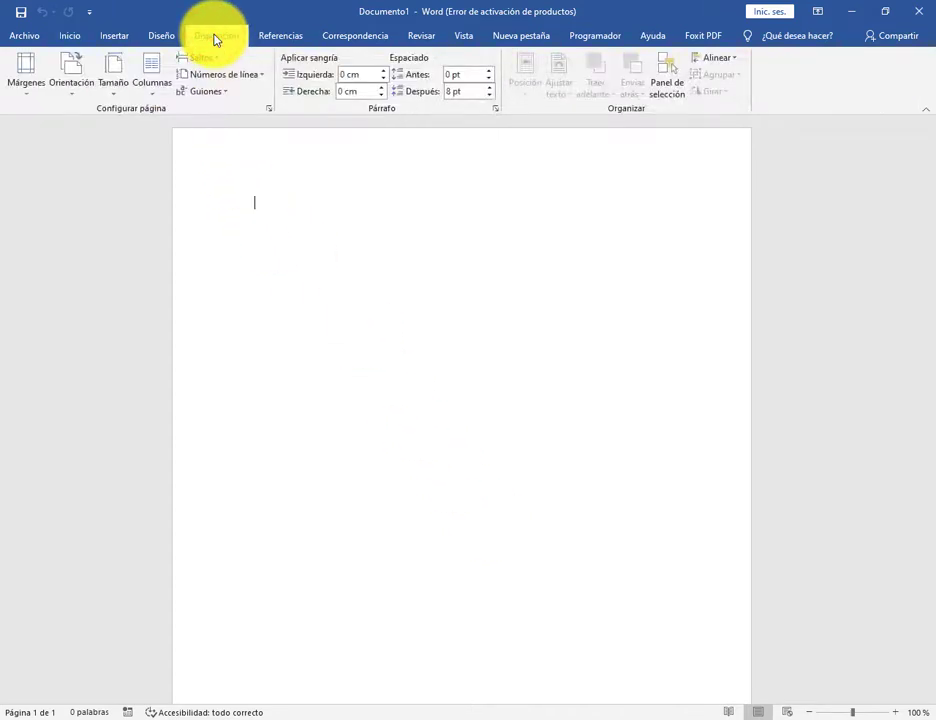
# - Browse the Tamaño paper-size list and close it without changing the page size
pyautogui.click(110, 93)
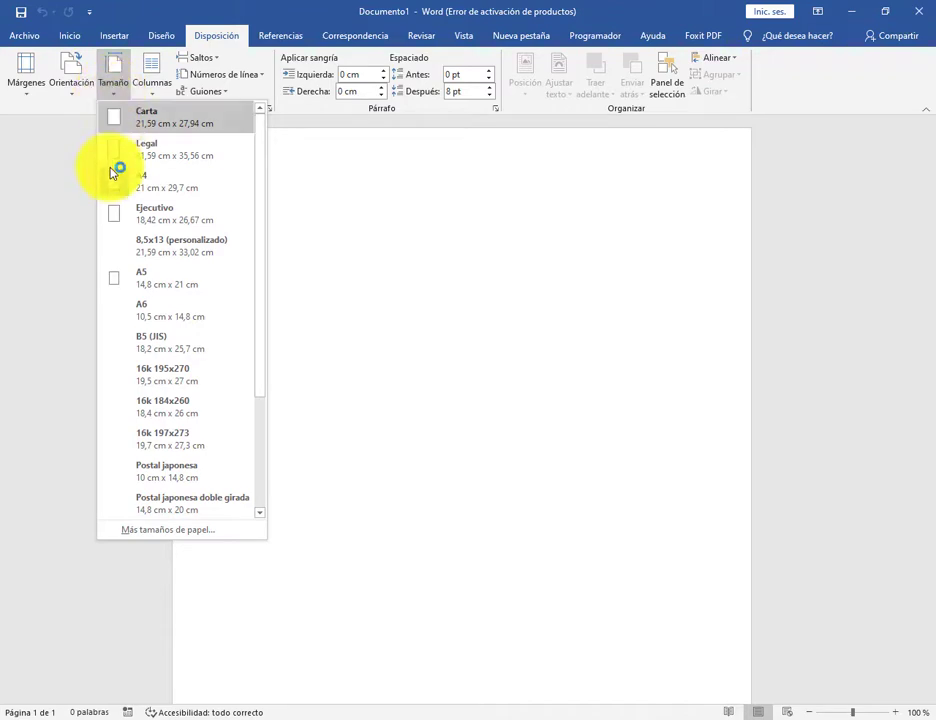
pyautogui.moveTo(259, 150); pyautogui.dragTo(253, 334)
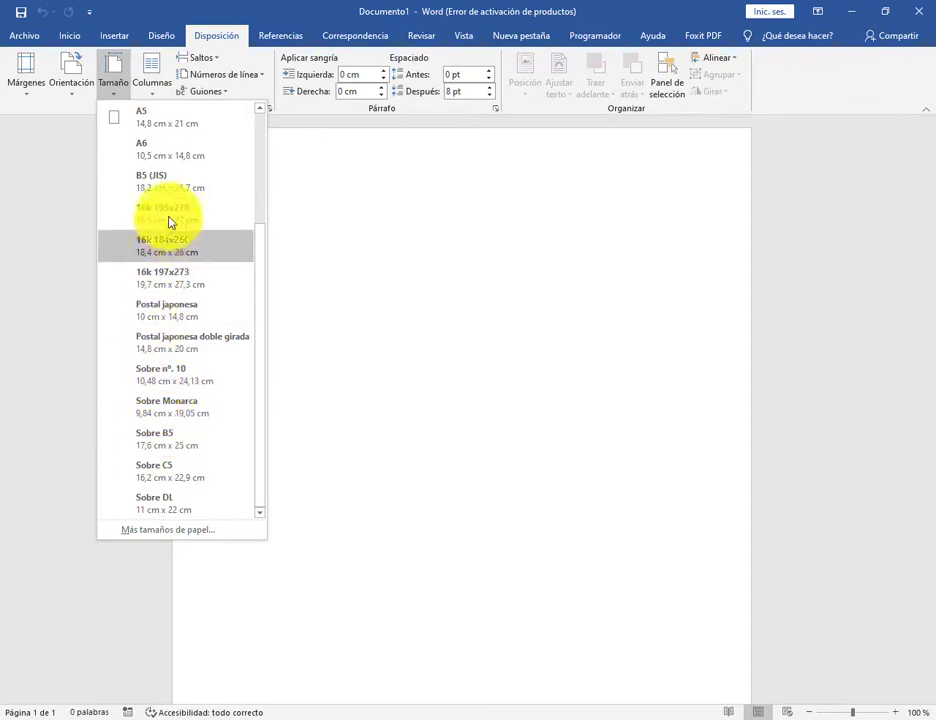
pyautogui.scroll(1, 172, 203)
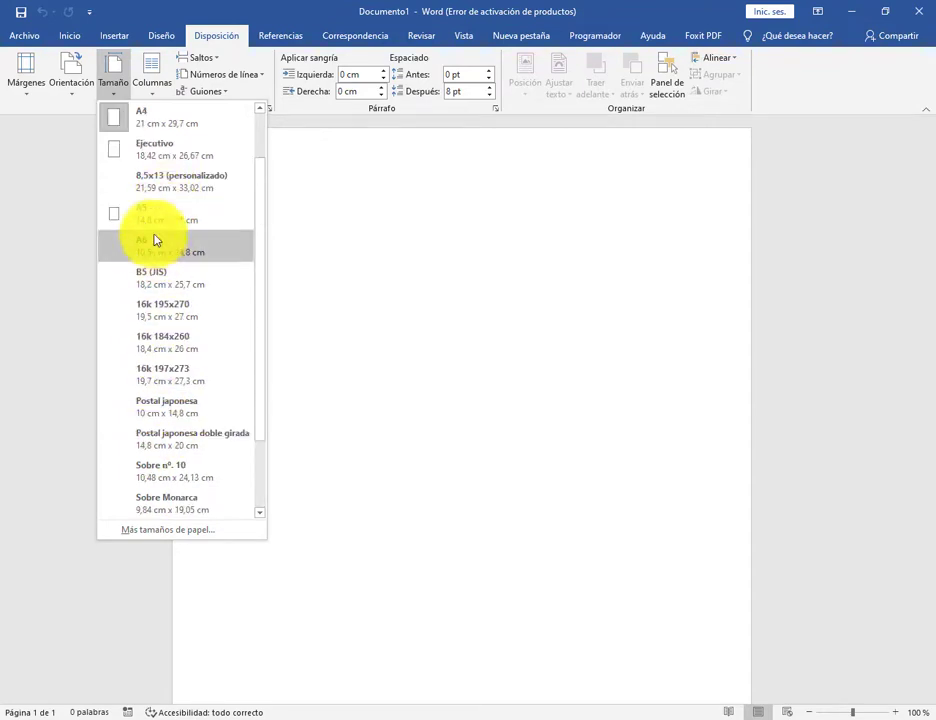
pyautogui.scroll(1, 158, 220)
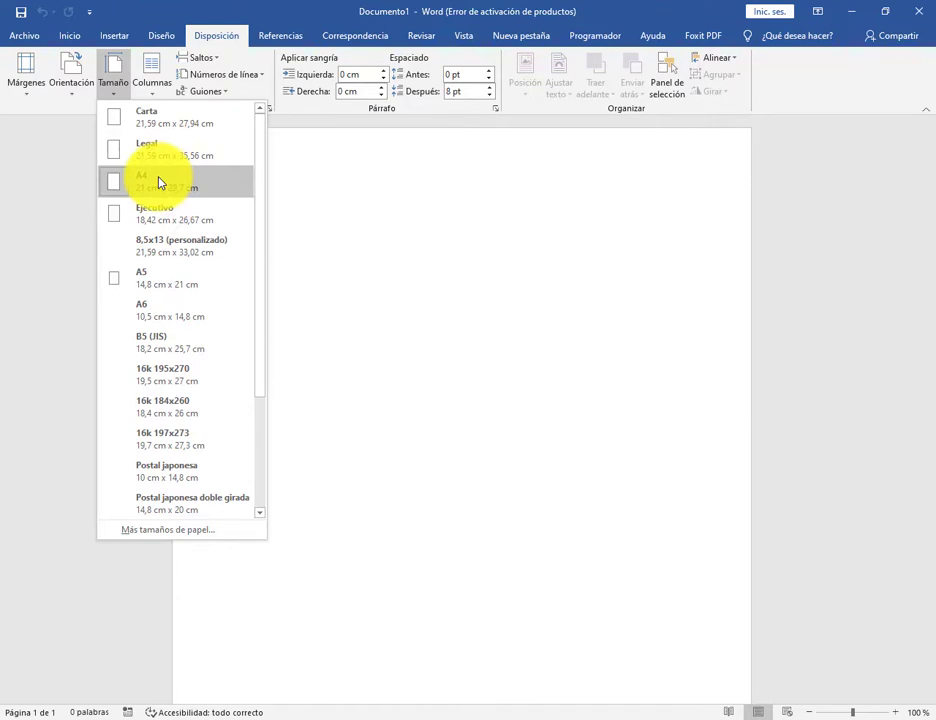
pyautogui.click(372, 307)
# - Choose Microsoft Print to PDF as the printer in the print settings, then return to the document
pyautogui.click(15, 36)
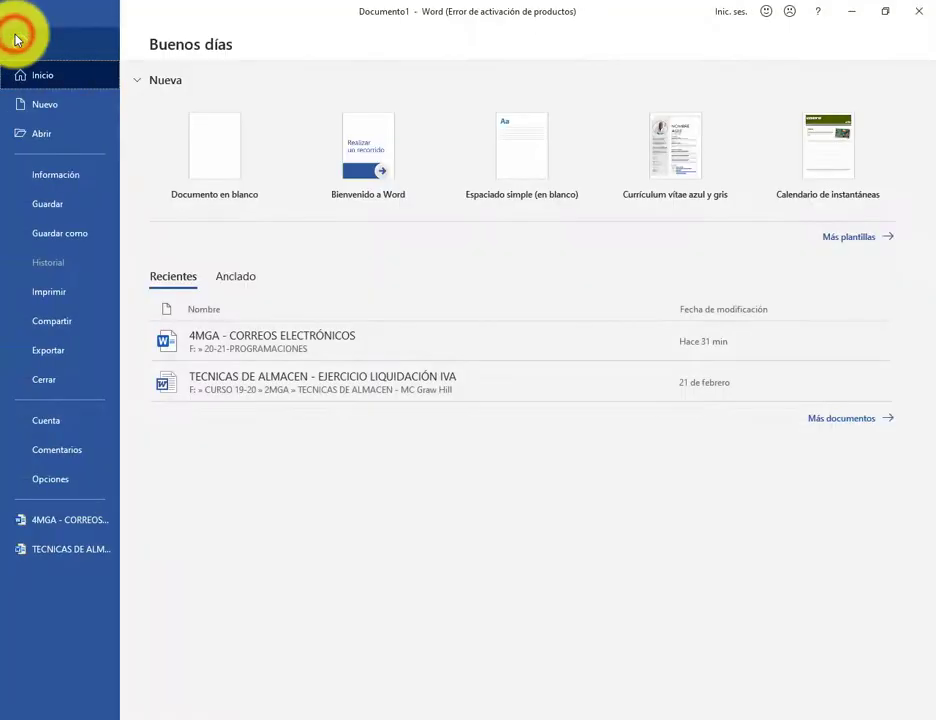
pyautogui.click(61, 298)
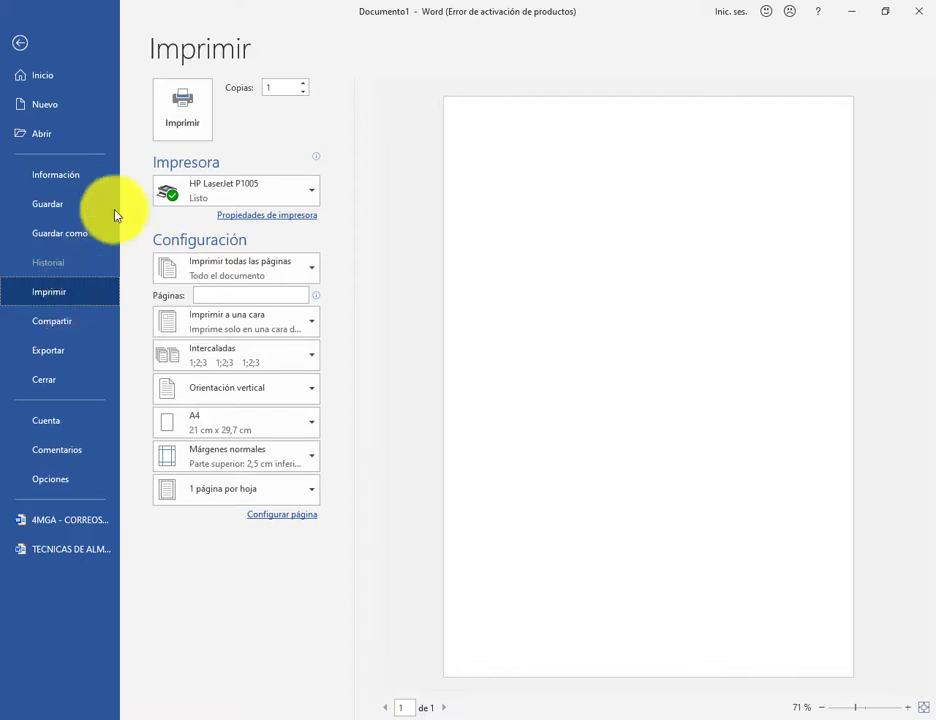
pyautogui.moveTo(265, 198)
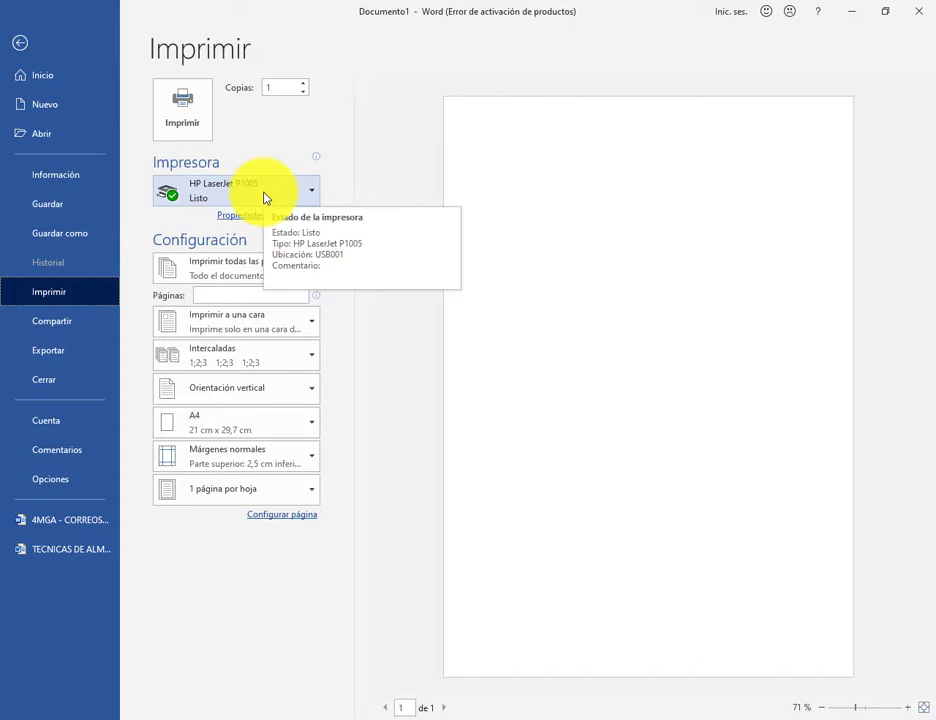
pyautogui.click(265, 198)
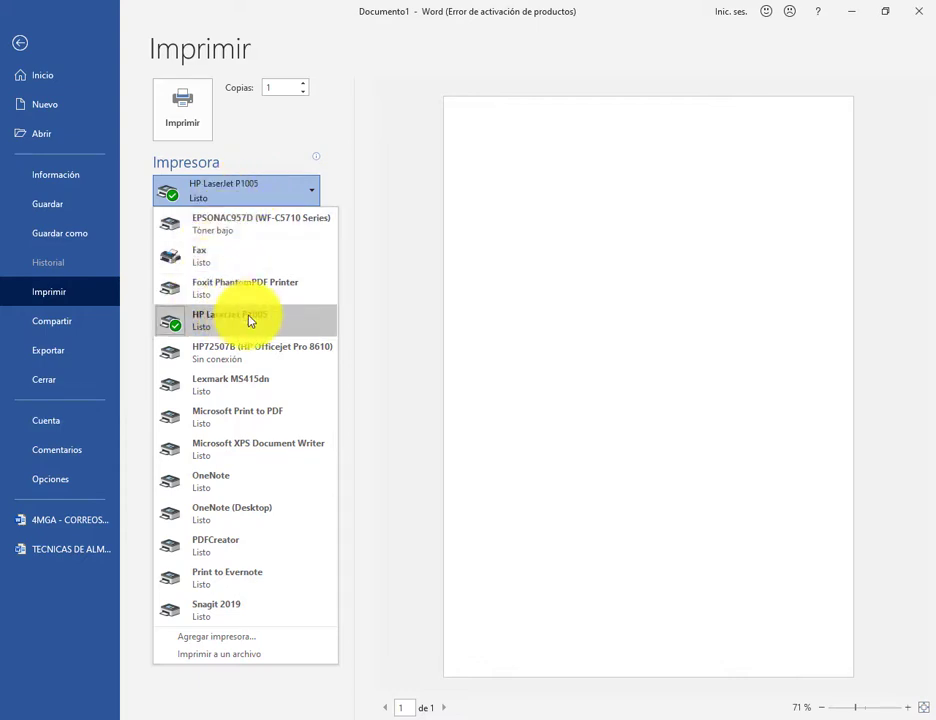
pyautogui.moveTo(250, 320)
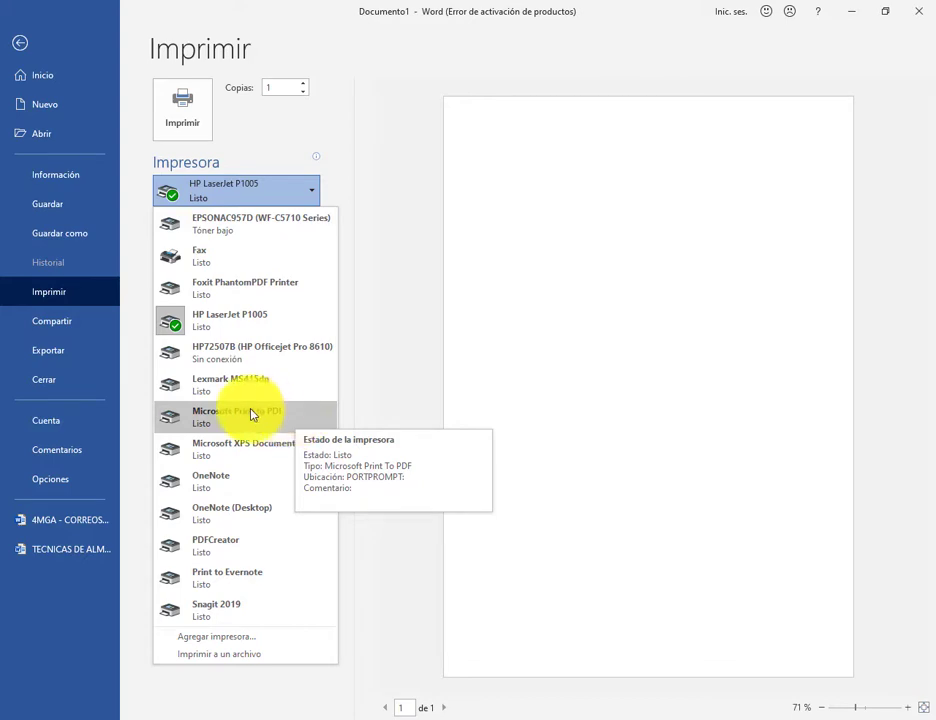
pyautogui.click(252, 417)
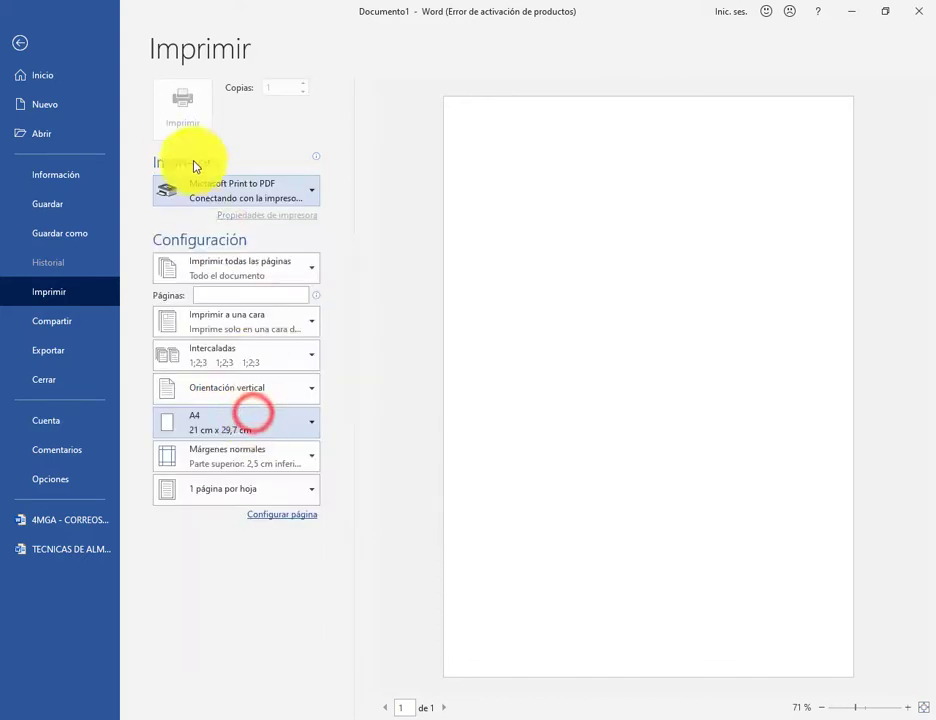
pyautogui.click(19, 46)
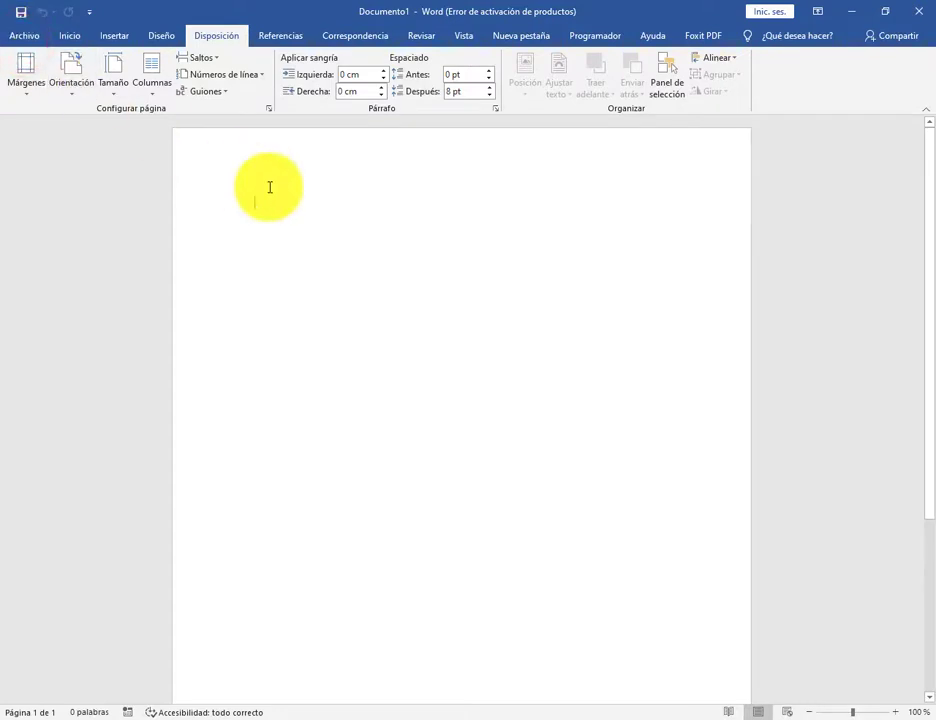
# - Set the paper size to A3 from the Tamaño list and show the margin presets
pyautogui.click(115, 95)
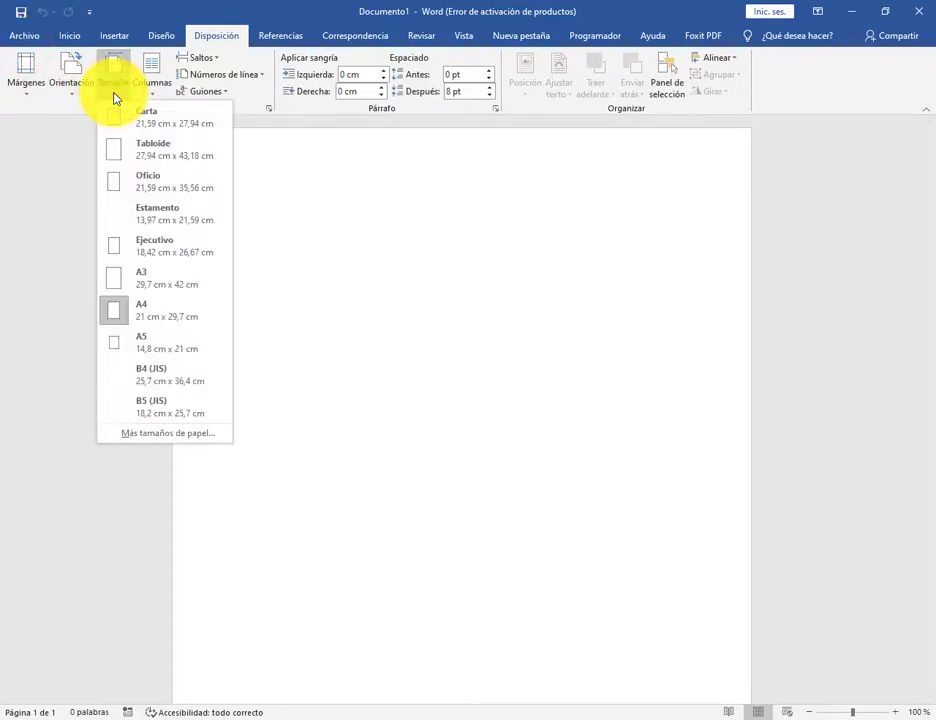
pyautogui.click(135, 282)
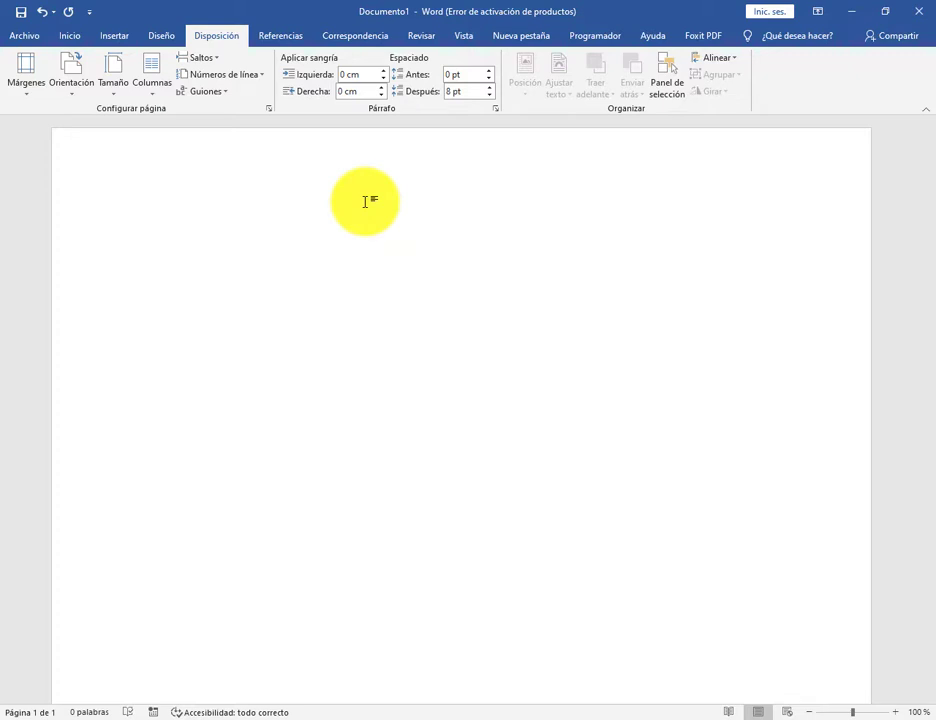
pyautogui.click(26, 80)
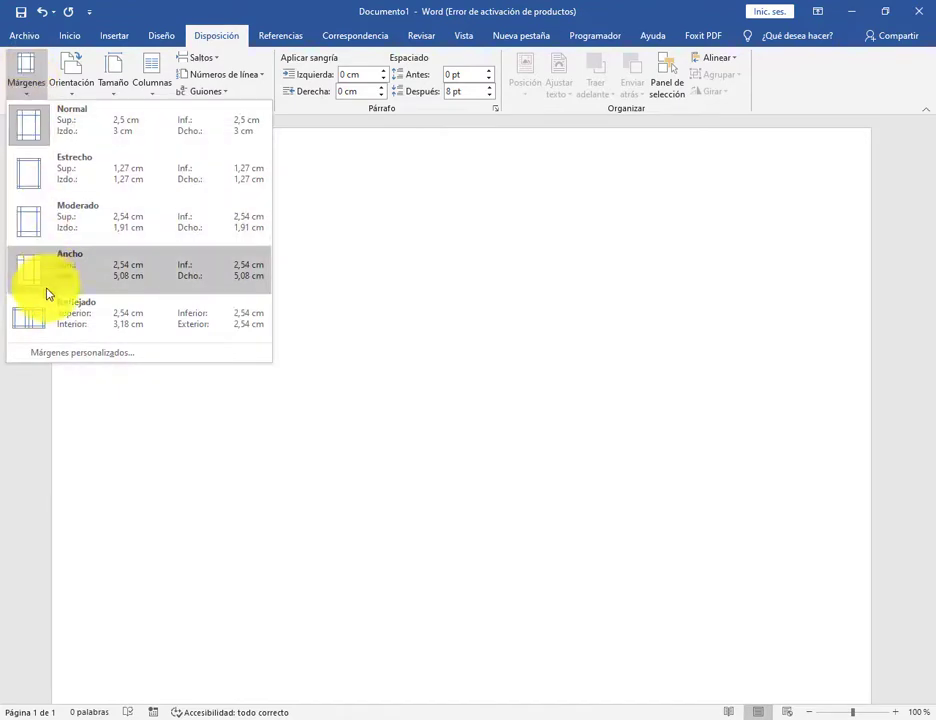
# - In Márgenes personalizados, enter top 2, bottom 1,5, left 1 and right 1 cm
pyautogui.click(92, 354)
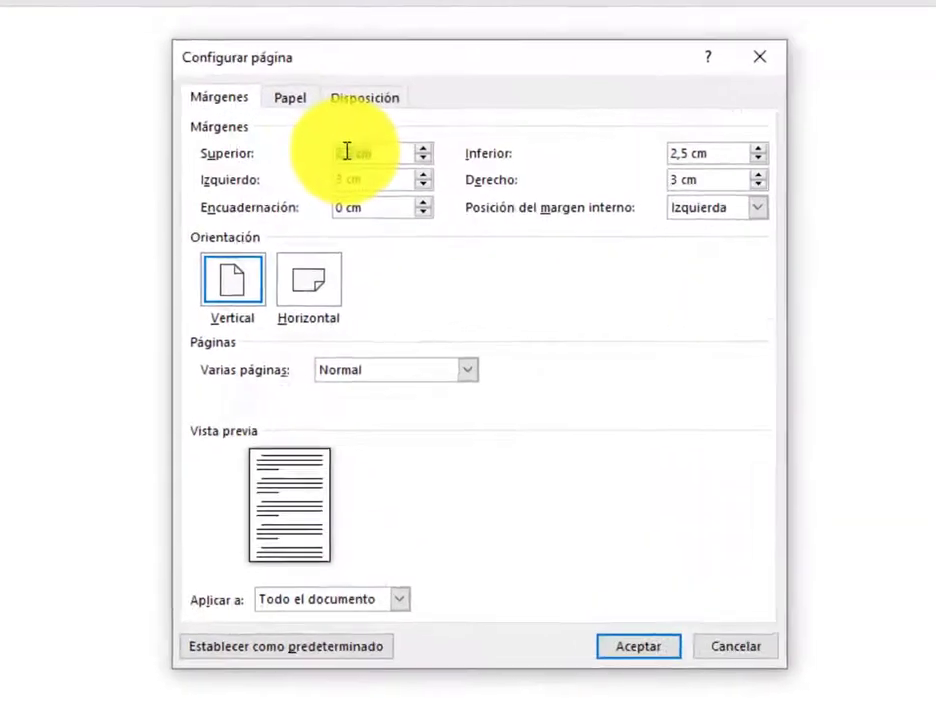
pyautogui.click(386, 220)
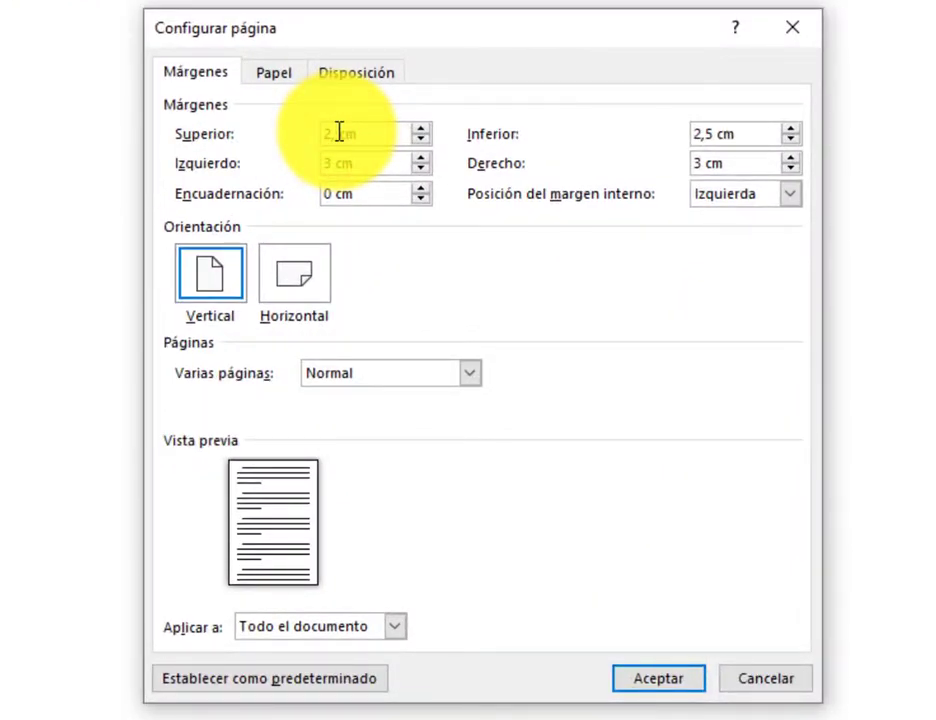
pyautogui.press('BackSpace')
pyautogui.press('BackSpace')
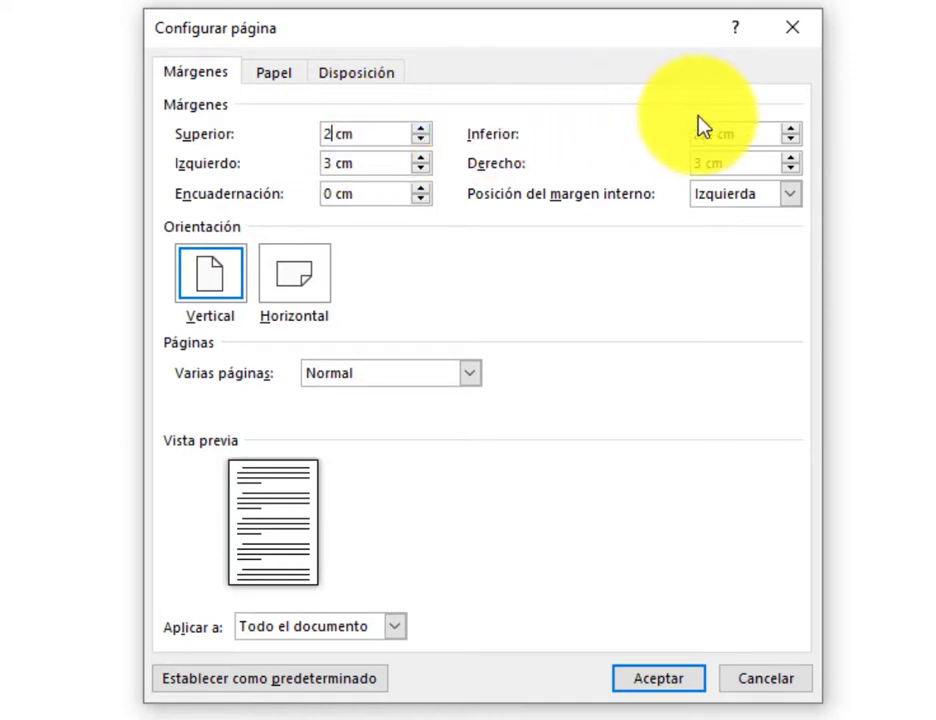
pyautogui.moveTo(711, 132); pyautogui.dragTo(692, 136)
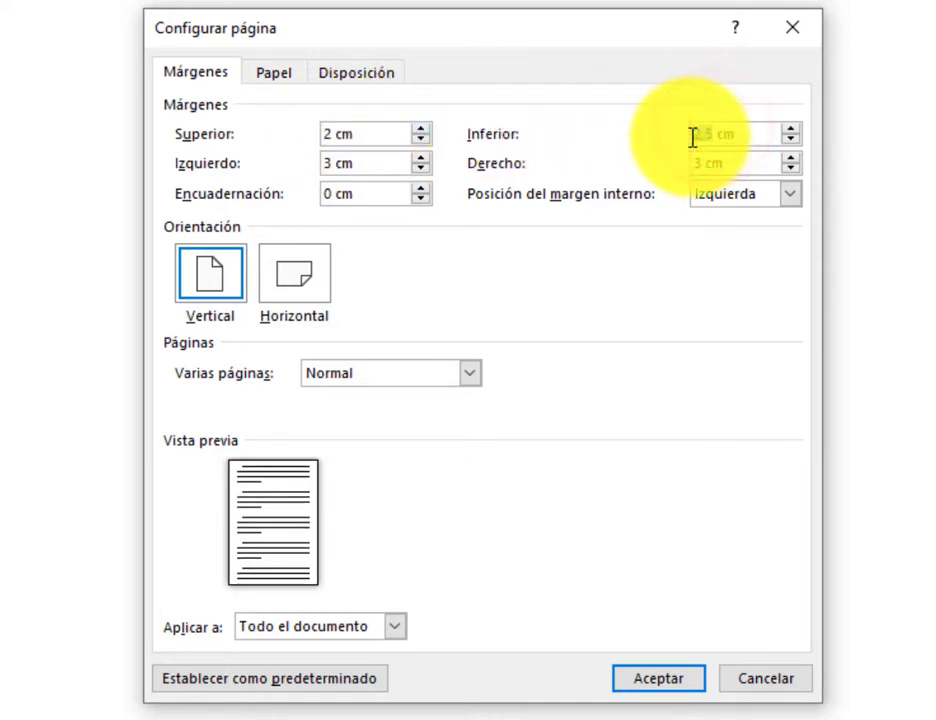
pyautogui.write('1,5')
pyautogui.moveTo(332, 163); pyautogui.dragTo(307, 170)
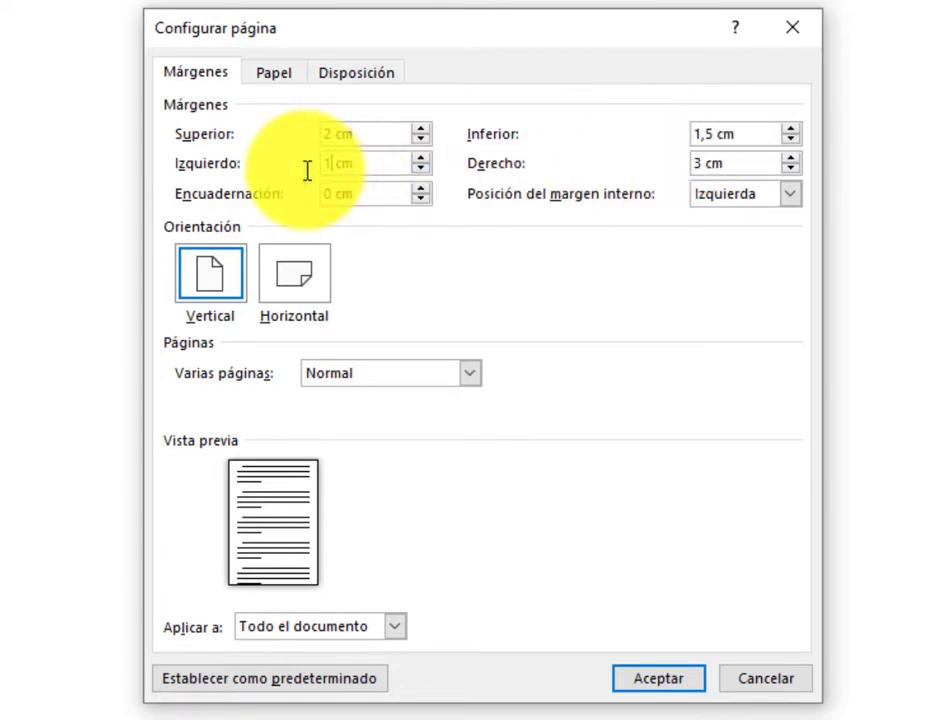
pyautogui.write('1')
pyautogui.press('Tab')
pyautogui.write('1')
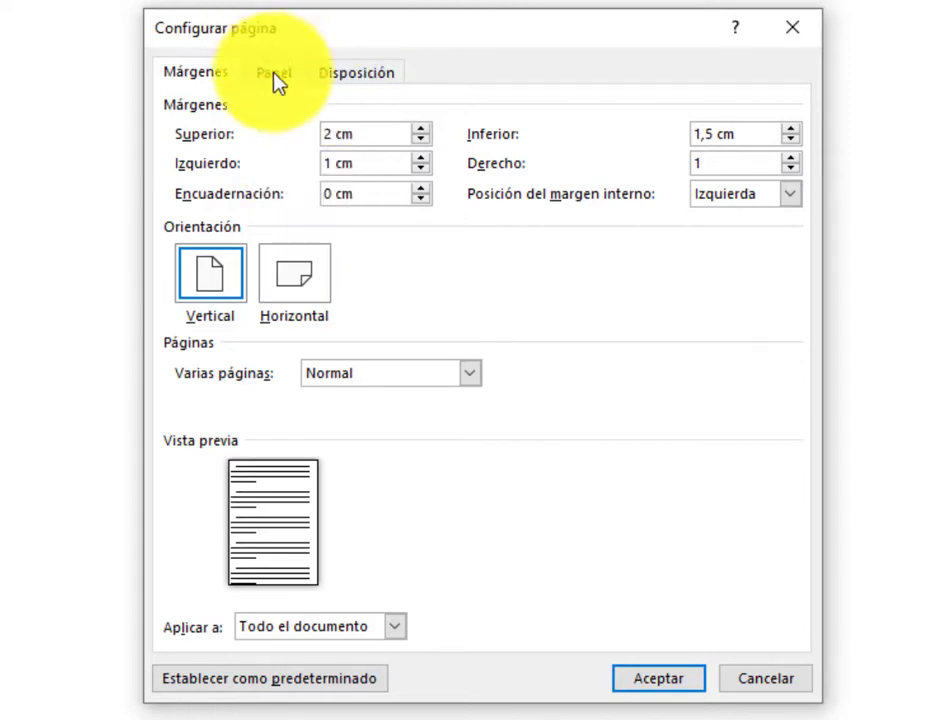
# - Fix the invalid bottom margin value and apply the custom margins
pyautogui.click(705, 134)
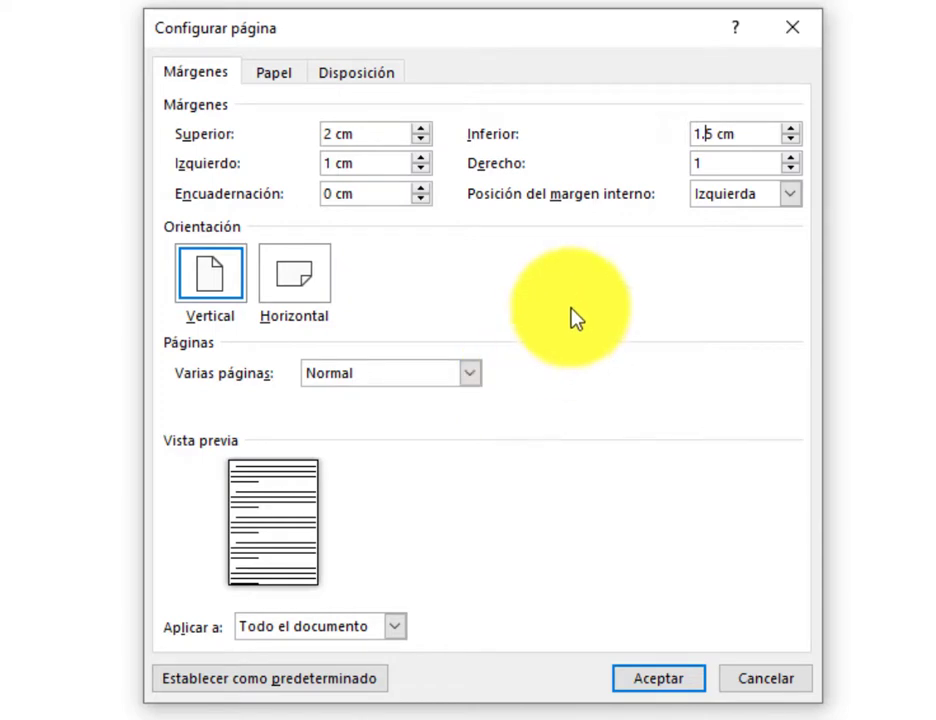
pyautogui.click(655, 690)
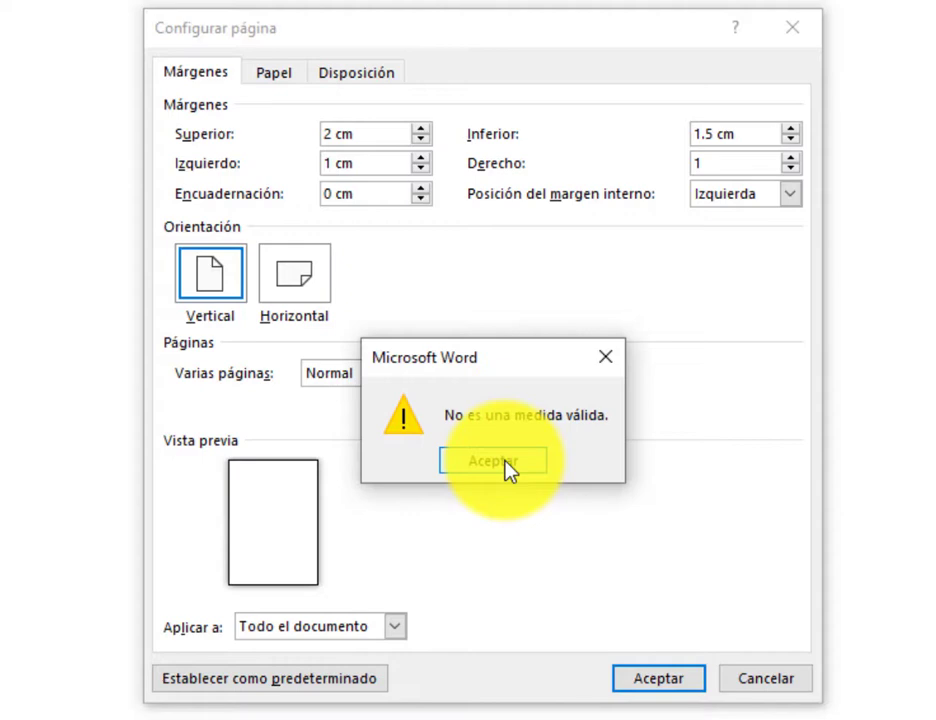
pyautogui.click(506, 464)
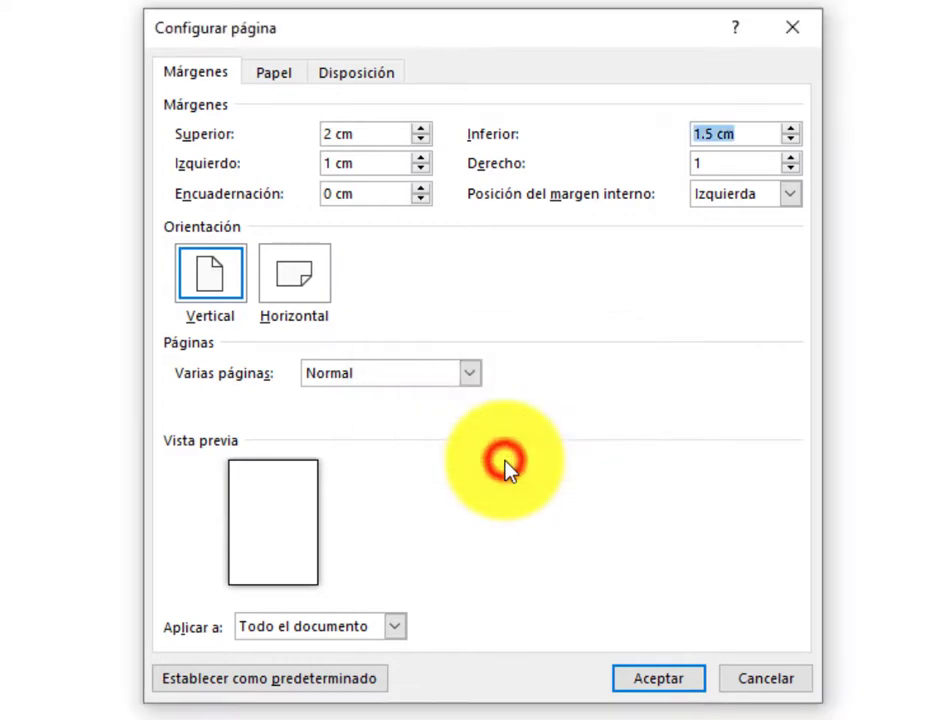
pyautogui.click(697, 133)
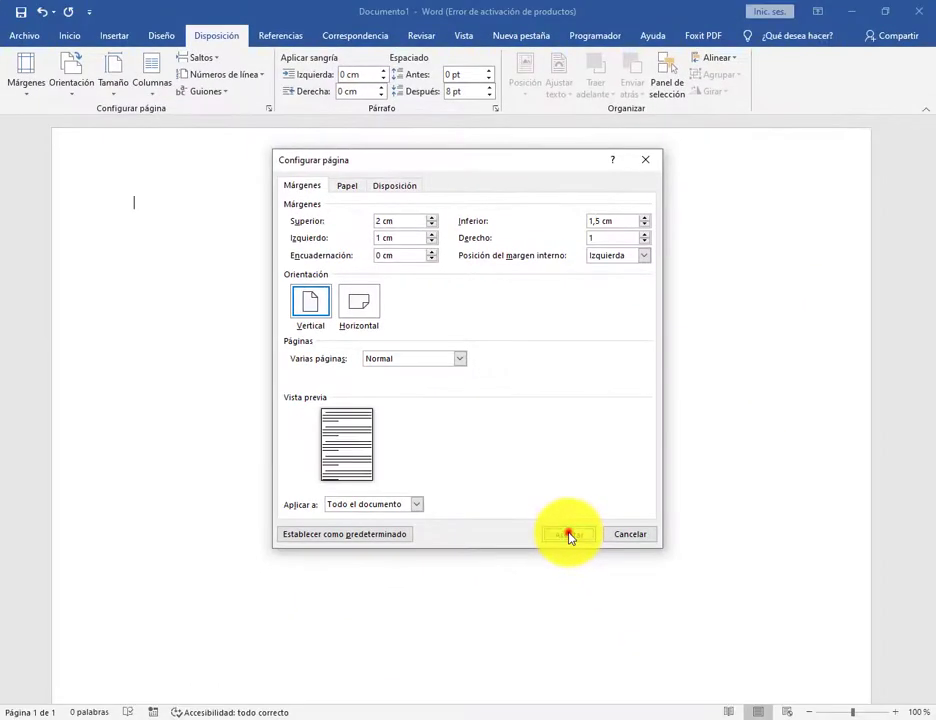
pyautogui.click(568, 535)
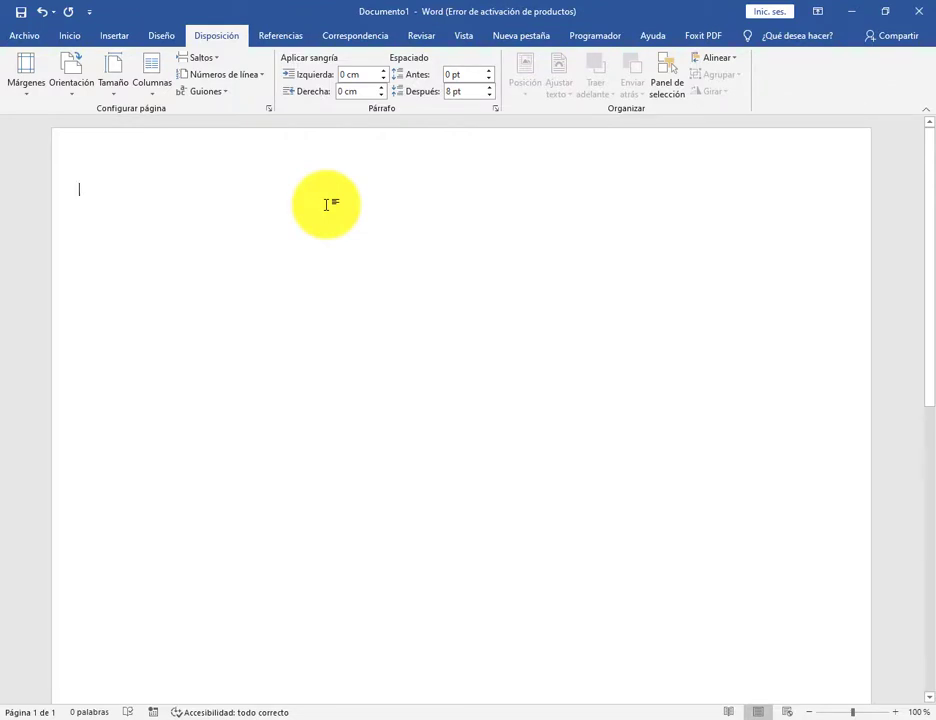
# - Turn on the Regla rulers from the Vista tab
pyautogui.click(465, 36)
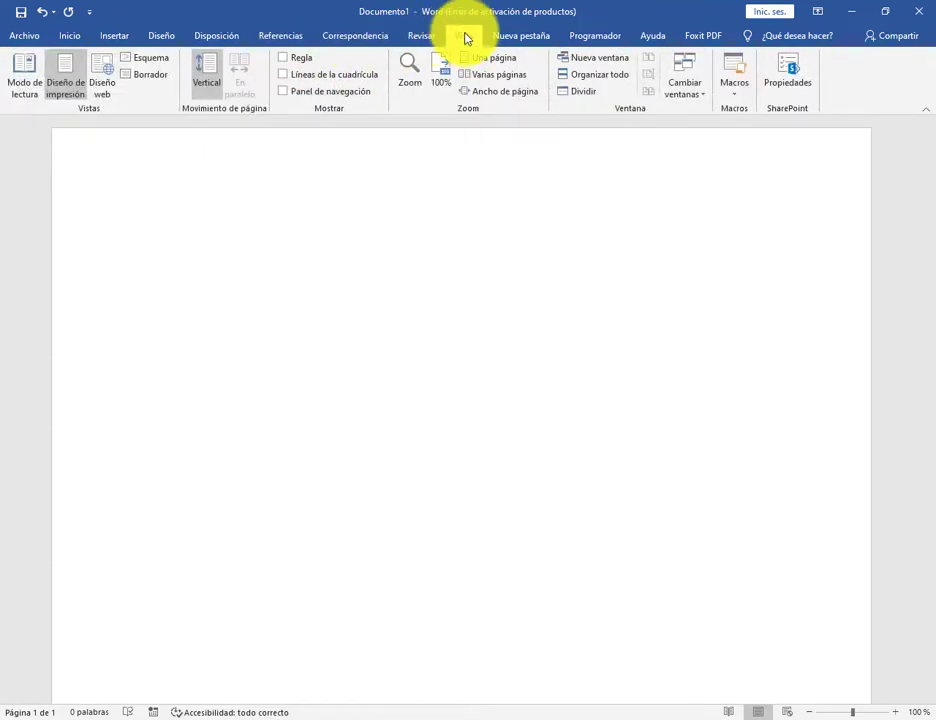
pyautogui.click(287, 63)
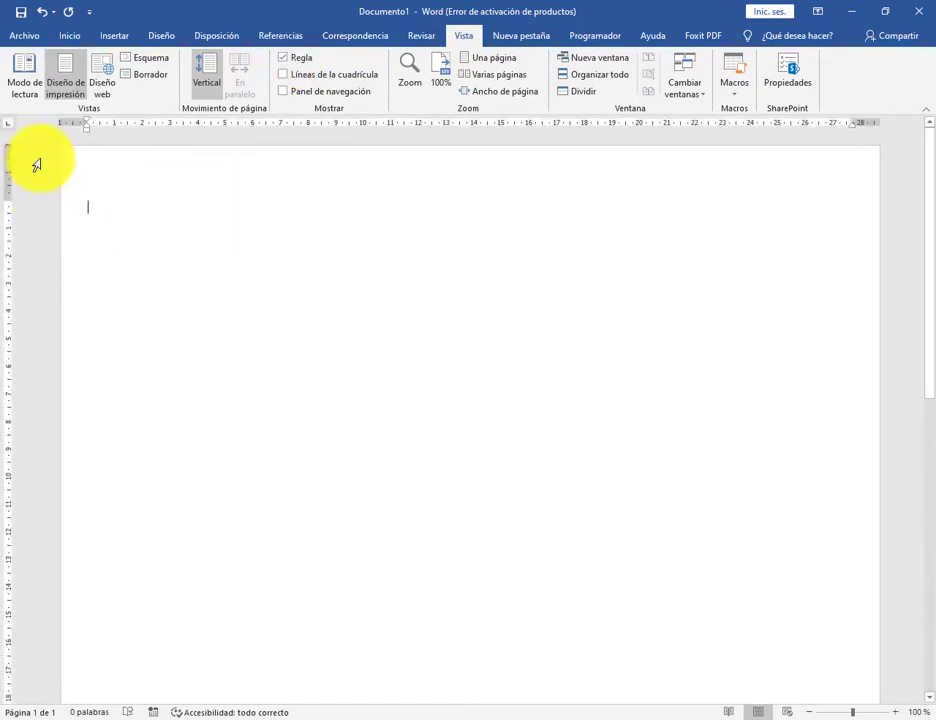
pyautogui.click(283, 60)
pyautogui.click(283, 60)
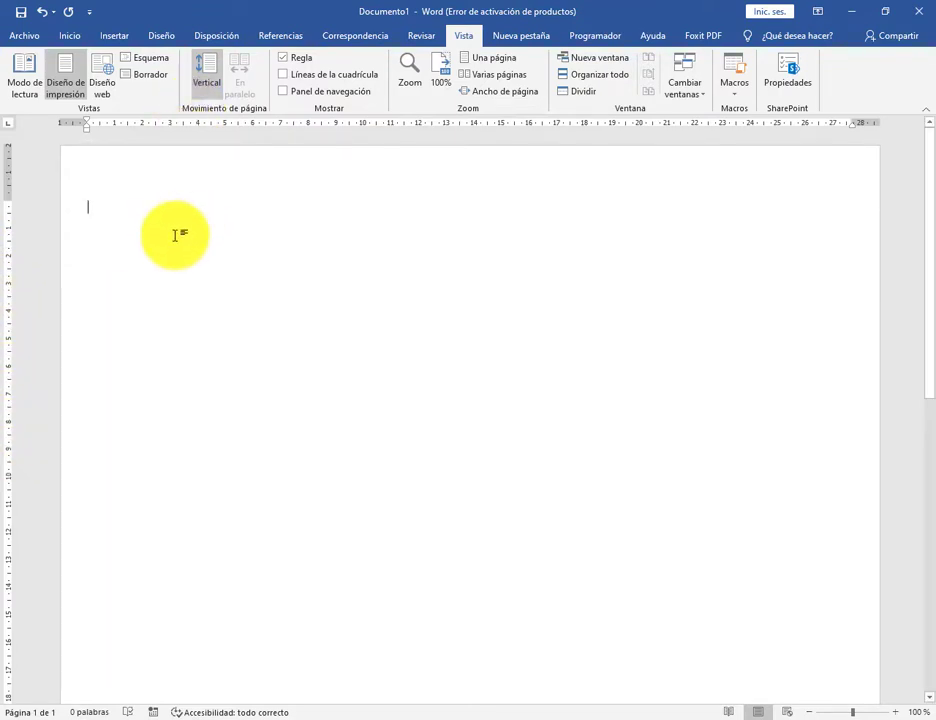
# - Look through the Inicio and Insertar tabs, opening and dismissing the table options
pyautogui.click(68, 35)
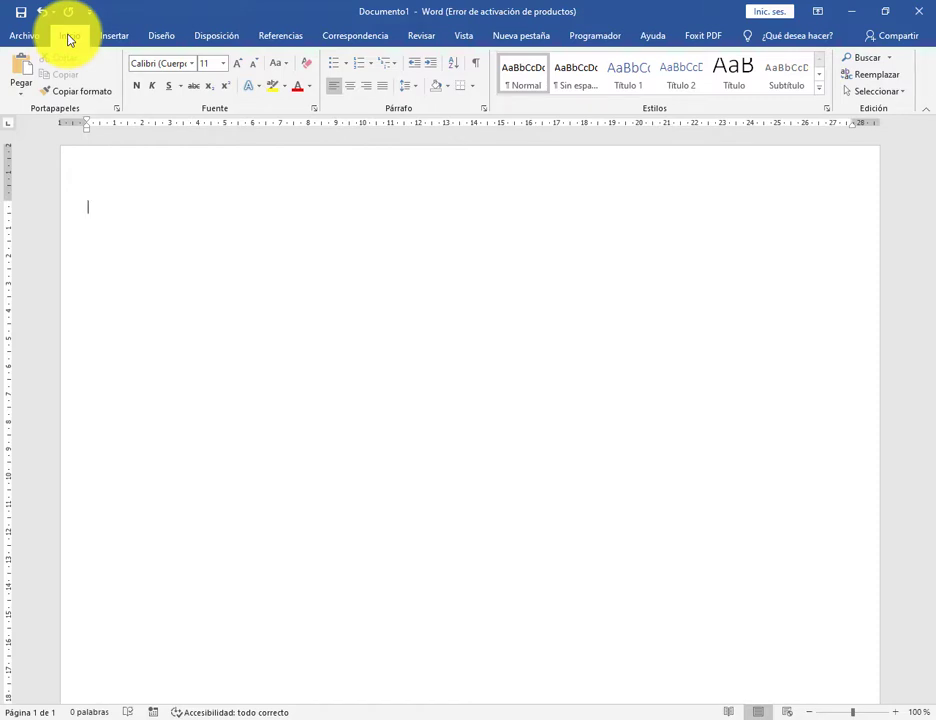
pyautogui.click(117, 35)
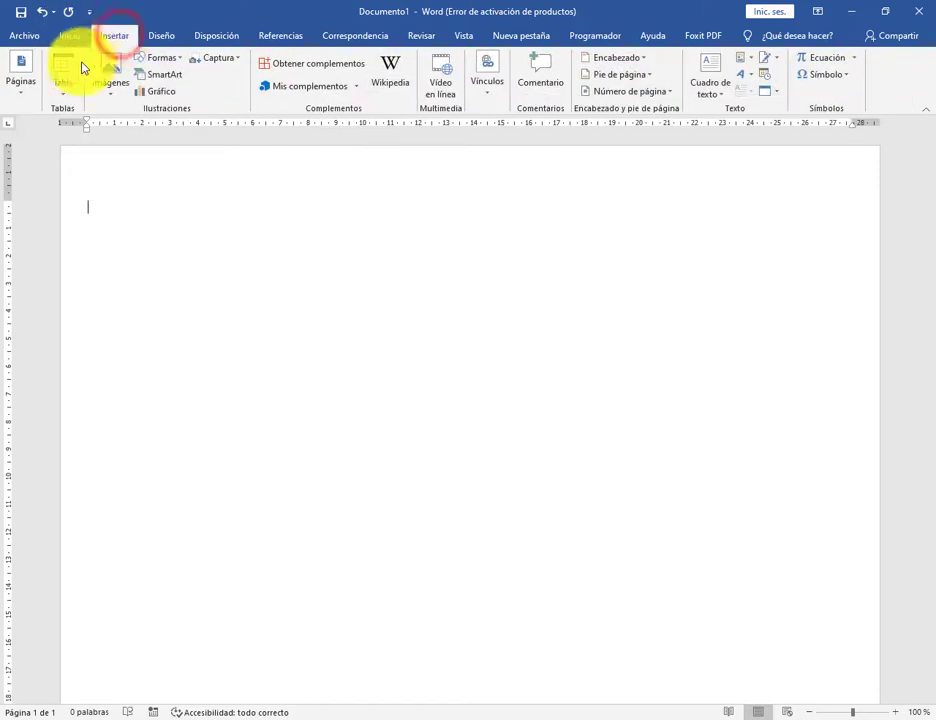
pyautogui.click(114, 33)
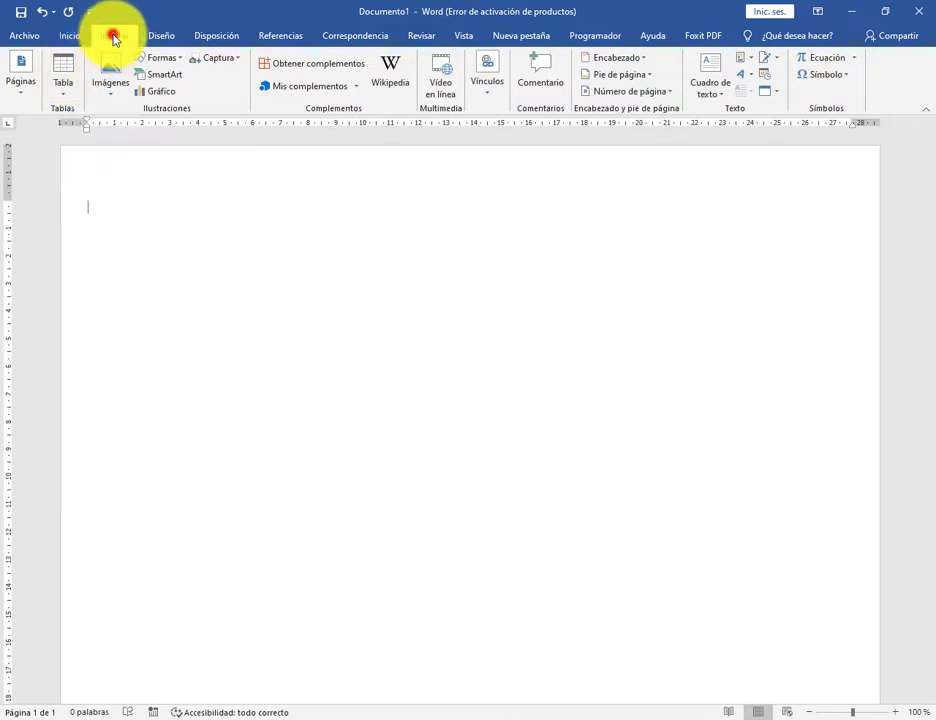
pyautogui.click(63, 75)
pyautogui.click(163, 227)
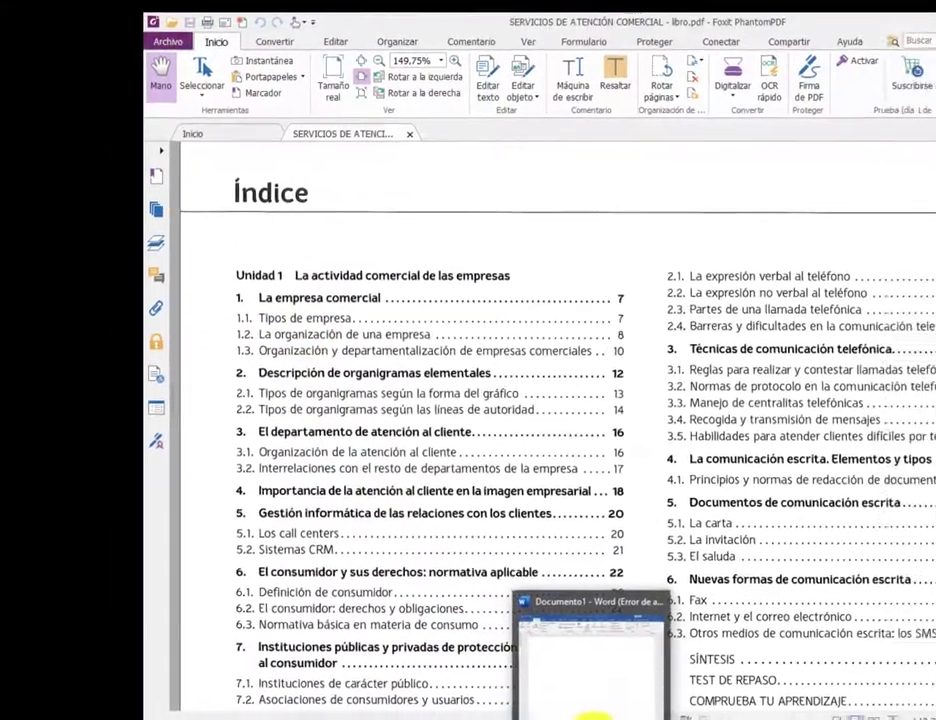
# - Back in Word, insert a 4-column by 5-row table and select its first two columns
pyautogui.click(590, 716)
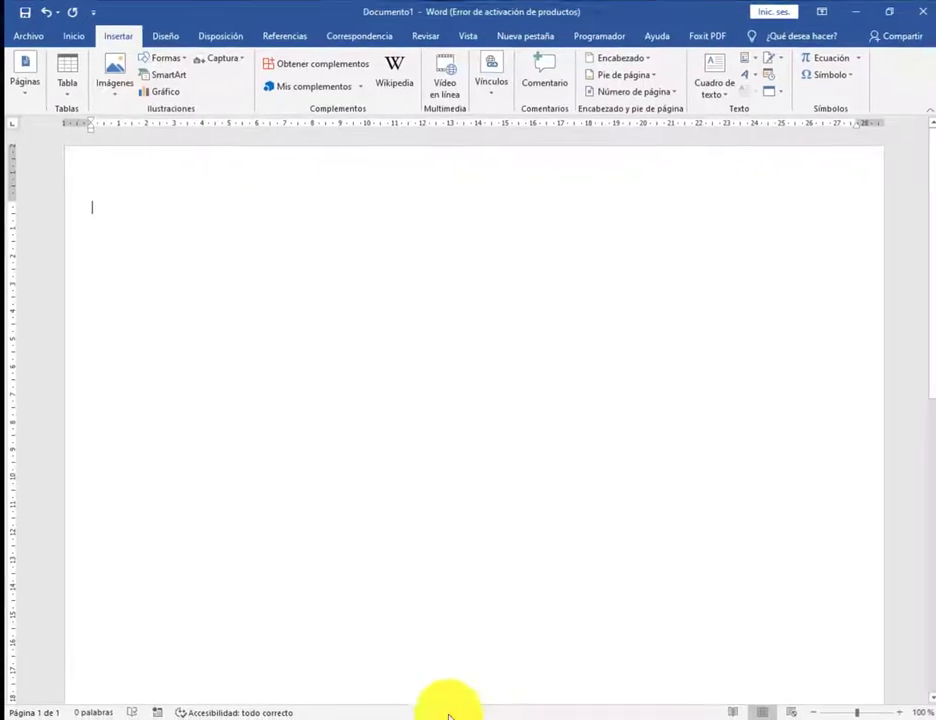
pyautogui.click(60, 69)
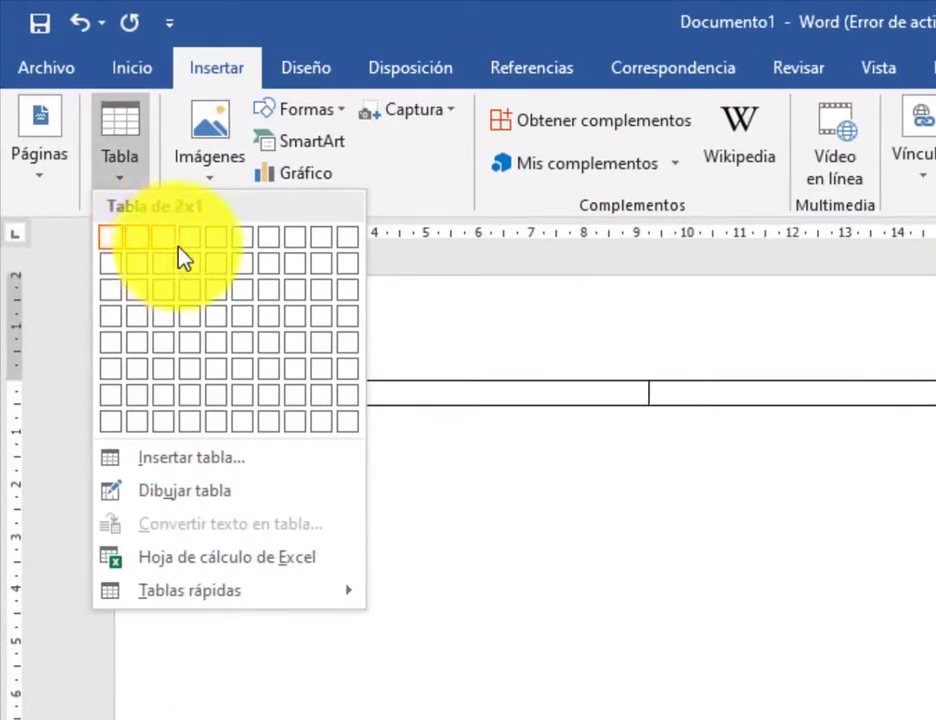
pyautogui.click(197, 348)
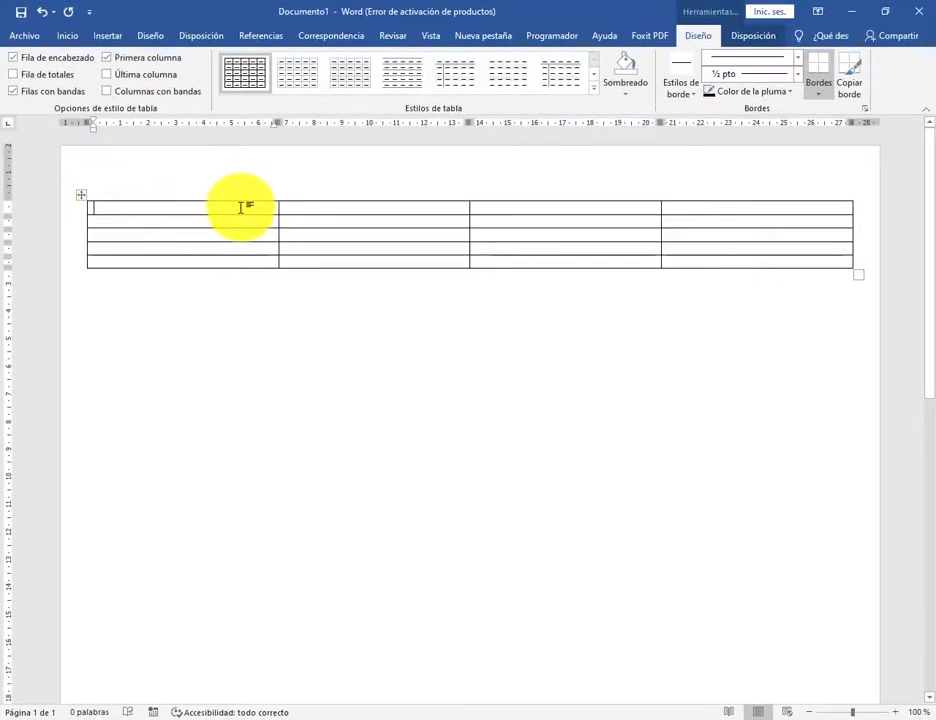
pyautogui.moveTo(240, 207); pyautogui.dragTo(242, 262)
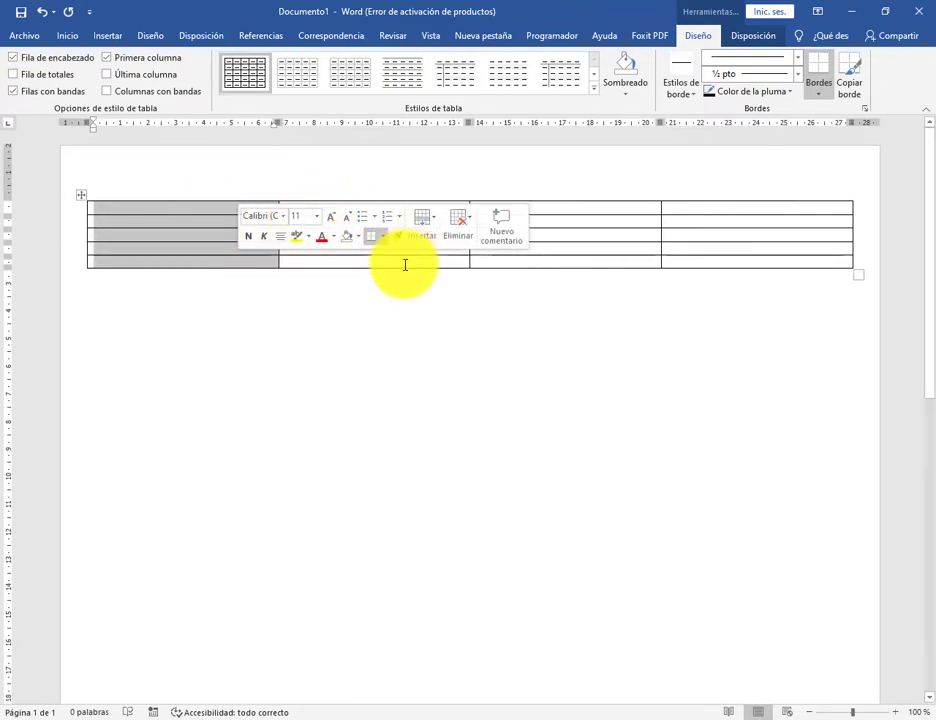
pyautogui.moveTo(405, 265); pyautogui.dragTo(405, 210)
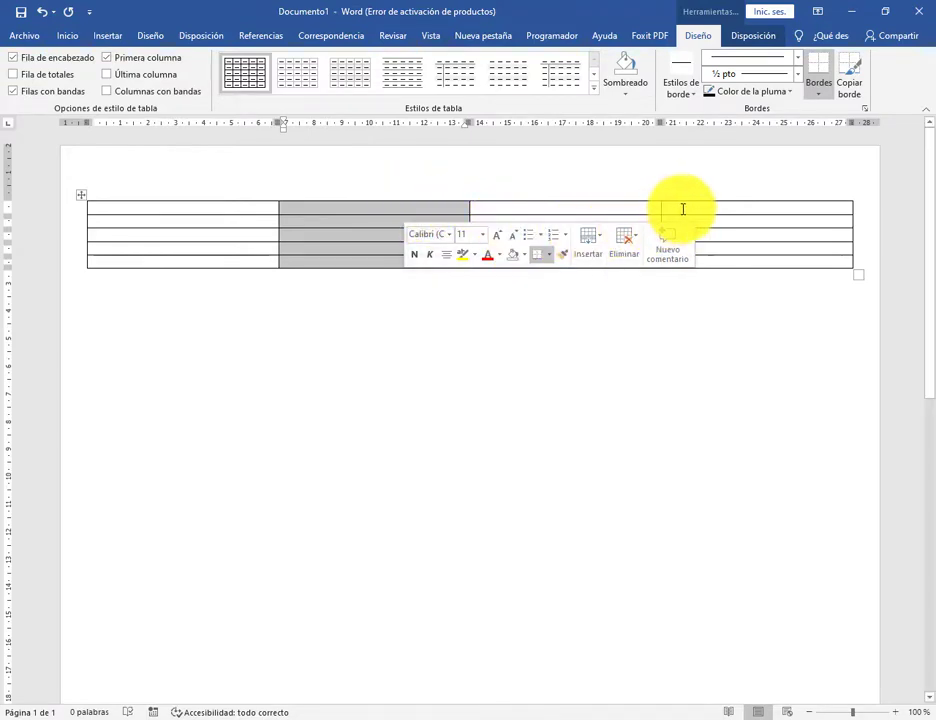
pyautogui.click(634, 209)
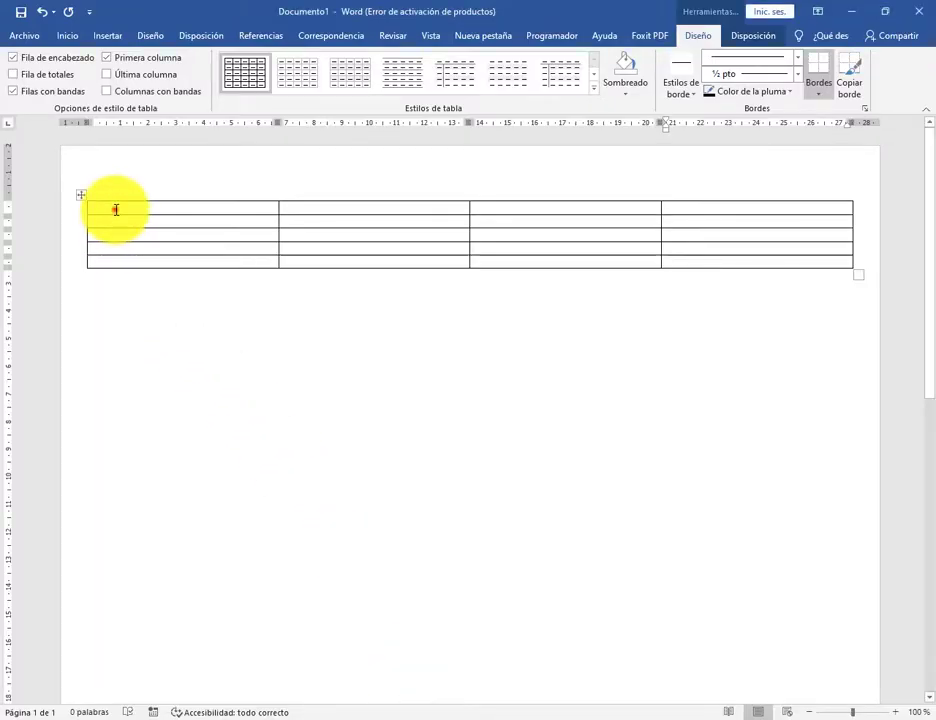
# - Select the table's first column and merge its cells into one with Combinar celdas
pyautogui.click(116, 209)
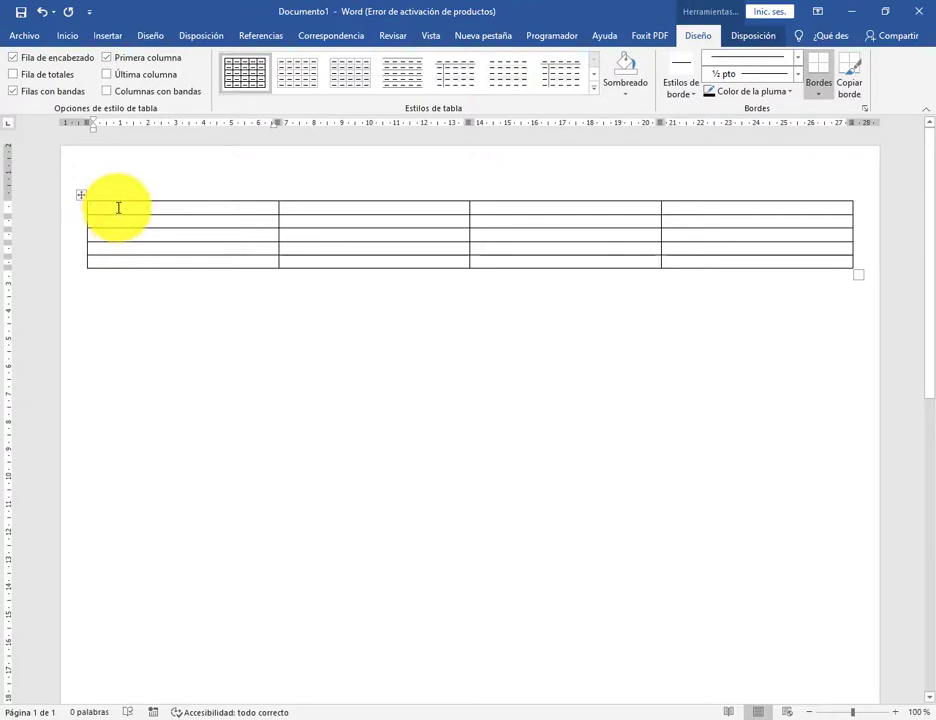
pyautogui.moveTo(117, 207); pyautogui.dragTo(119, 261)
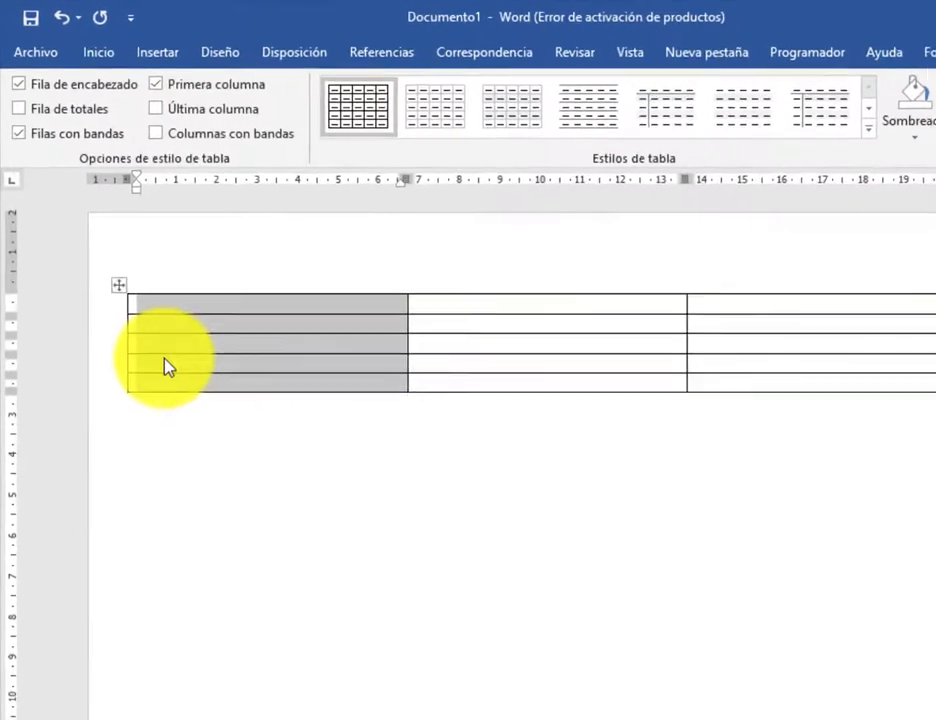
pyautogui.rightClick(165, 362)
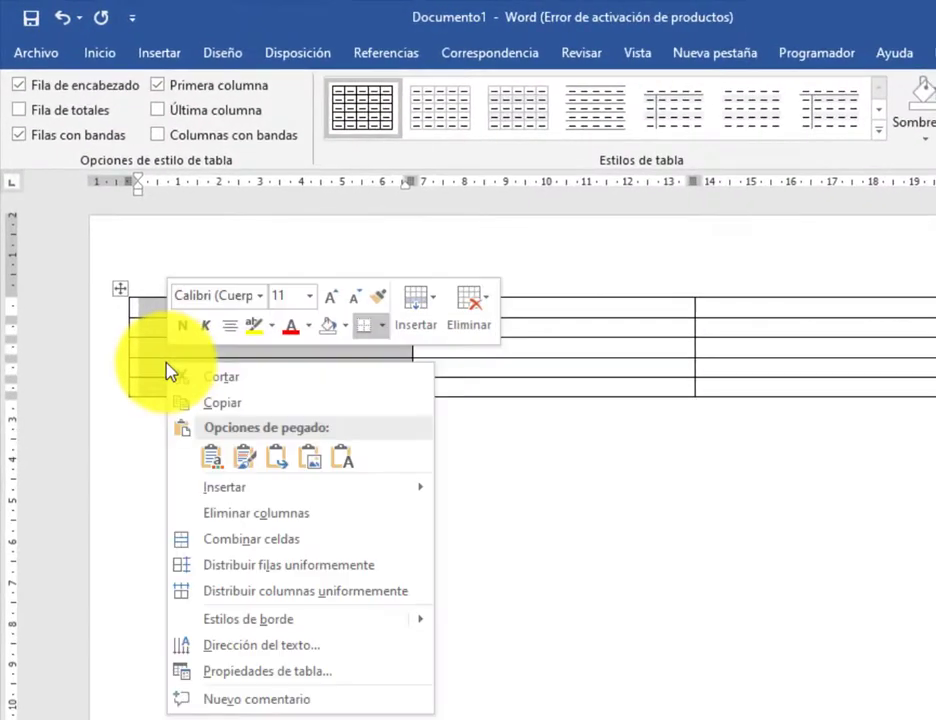
pyautogui.click(237, 548)
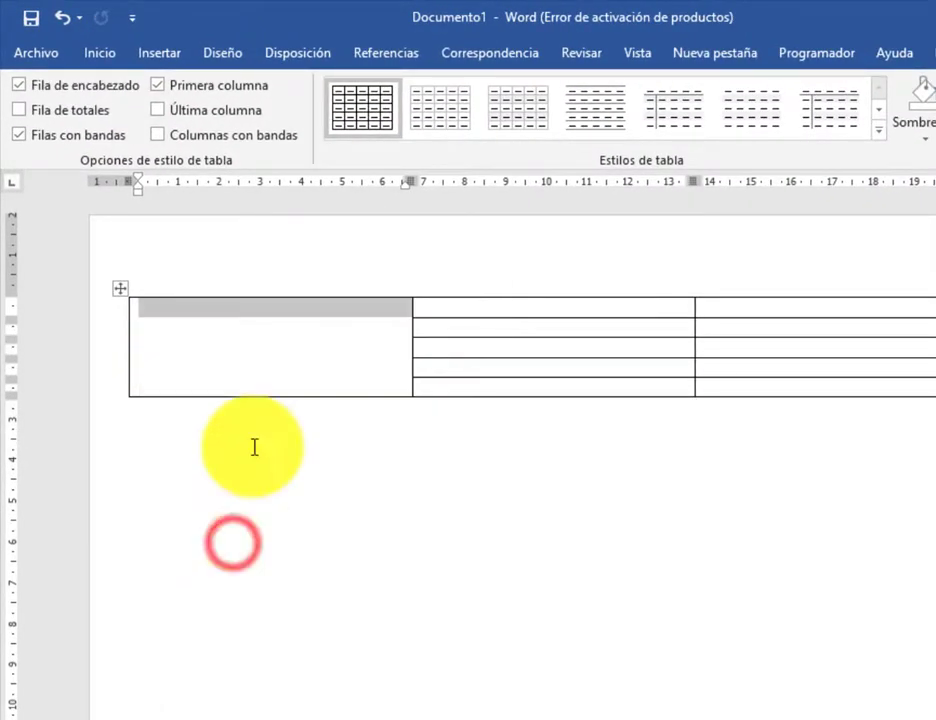
pyautogui.click(248, 328)
pyautogui.write('LA EMPRESA COMERCIAL')
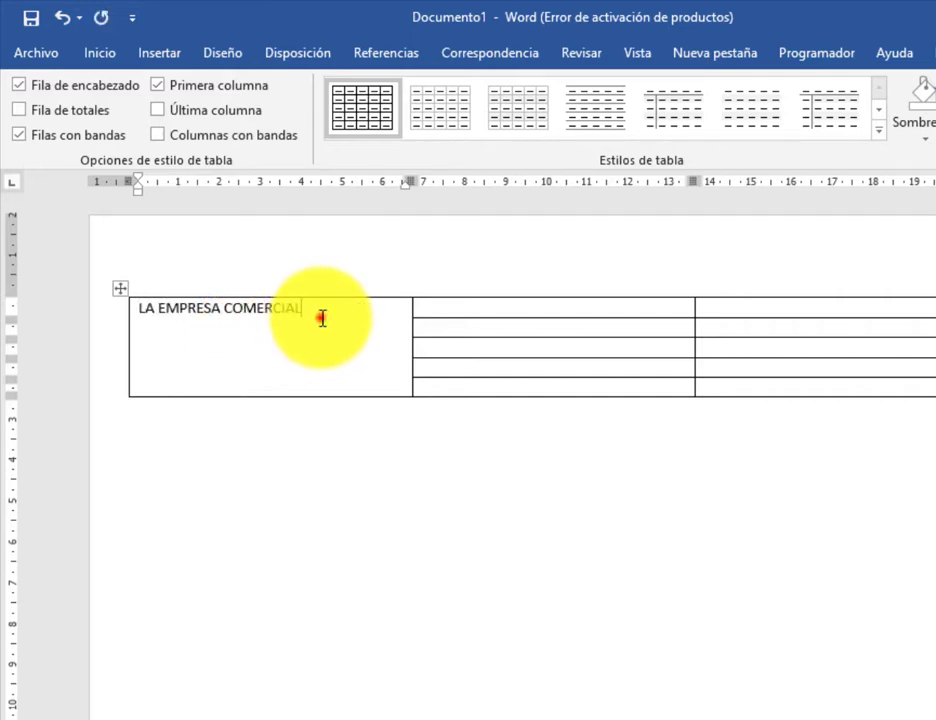
# - Complete the 'LA EMPRESA COMERCIAL' heading in the merged cell, with the Inicio commands showing
pyautogui.click(320, 316)
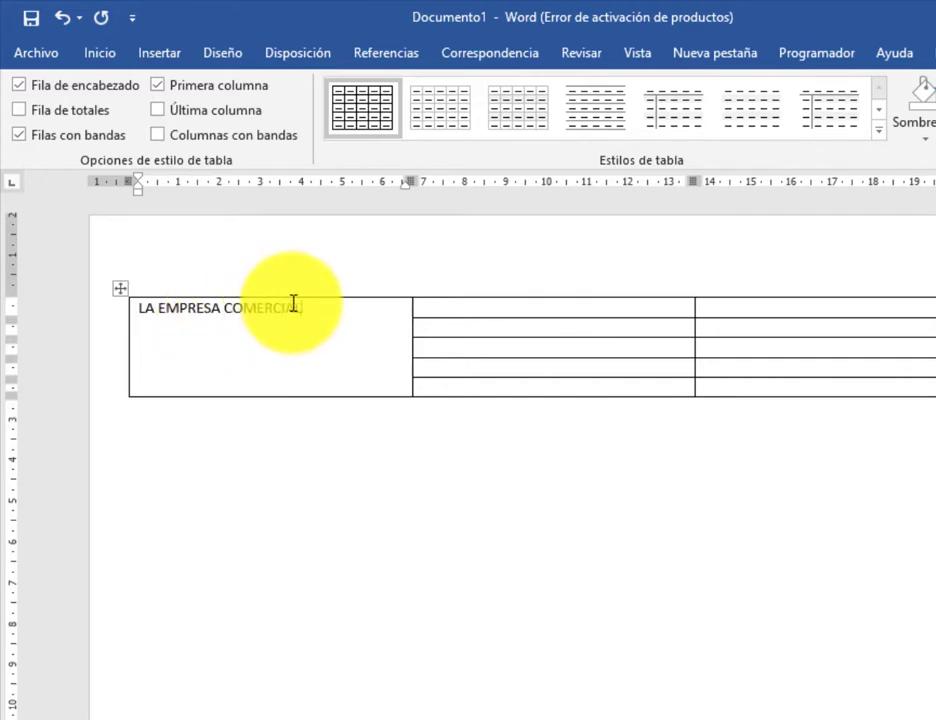
pyautogui.click(287, 308)
pyautogui.click(99, 52)
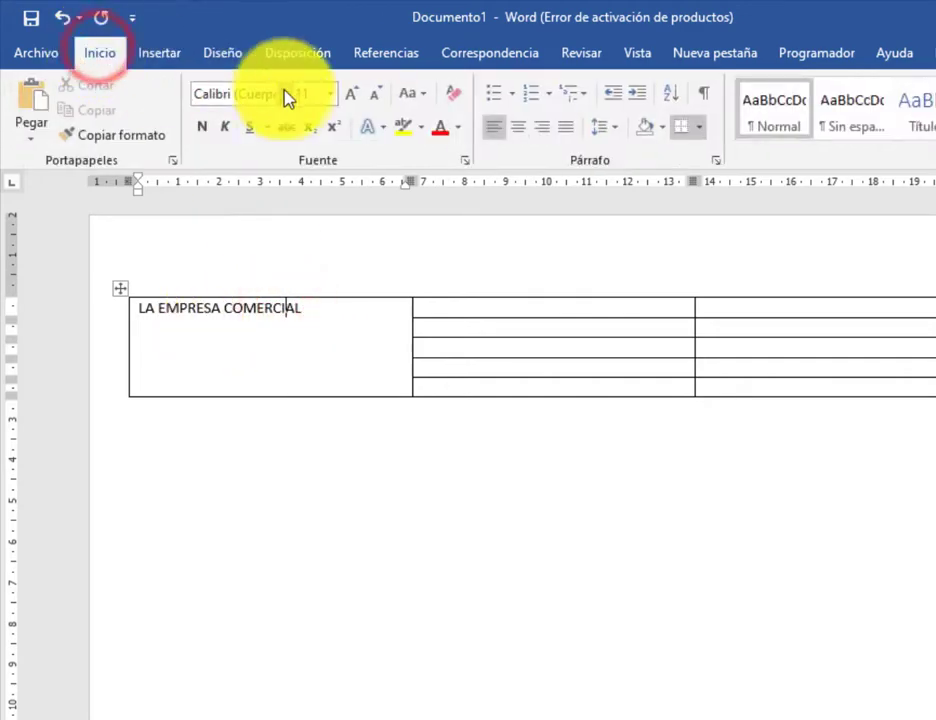
pyautogui.click(308, 307)
# - Select the whole table and set its font to Times New Roman, size 9
pyautogui.click(117, 295)
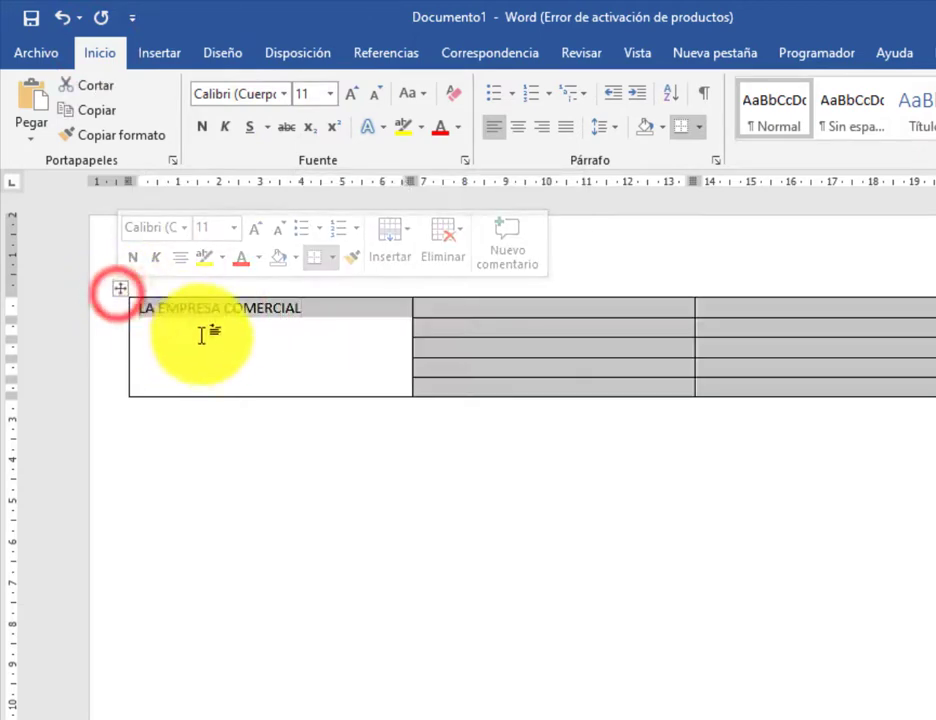
pyautogui.click(258, 86)
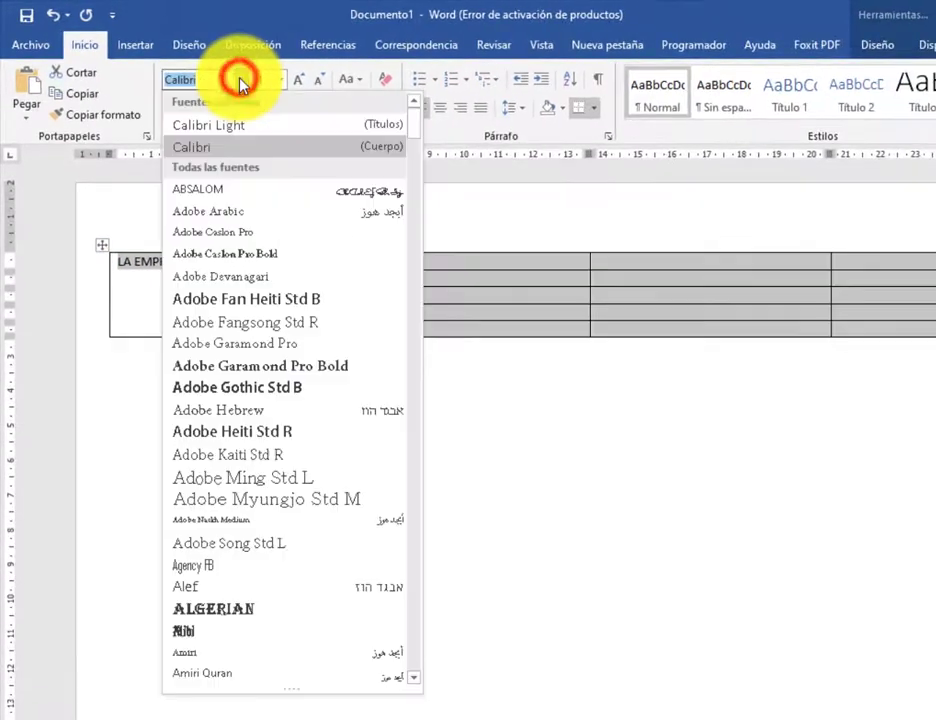
pyautogui.write('Times New Ro')
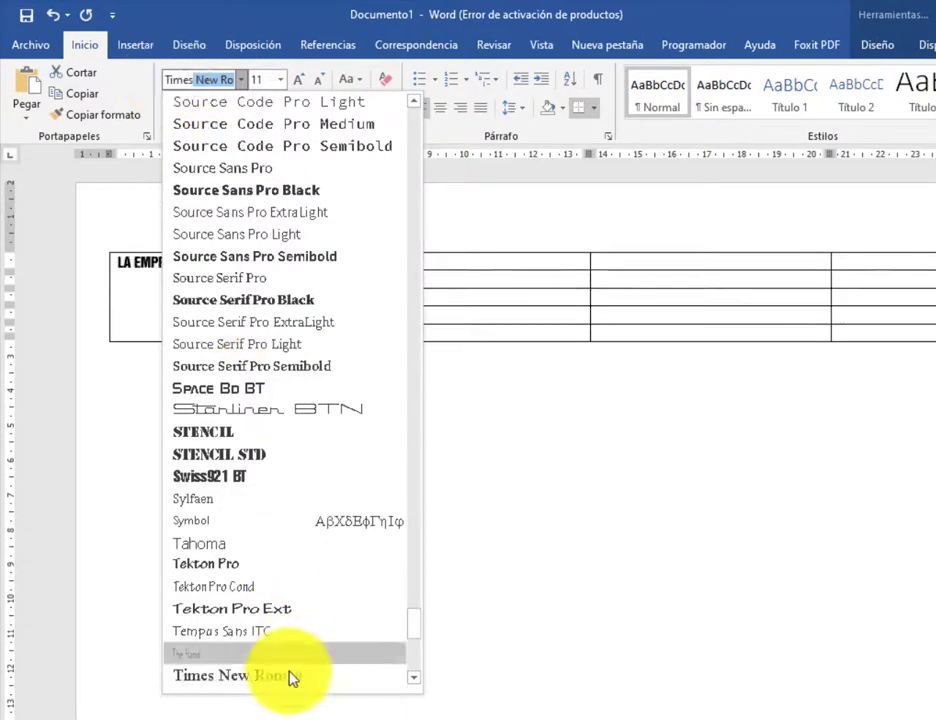
pyautogui.click(300, 677)
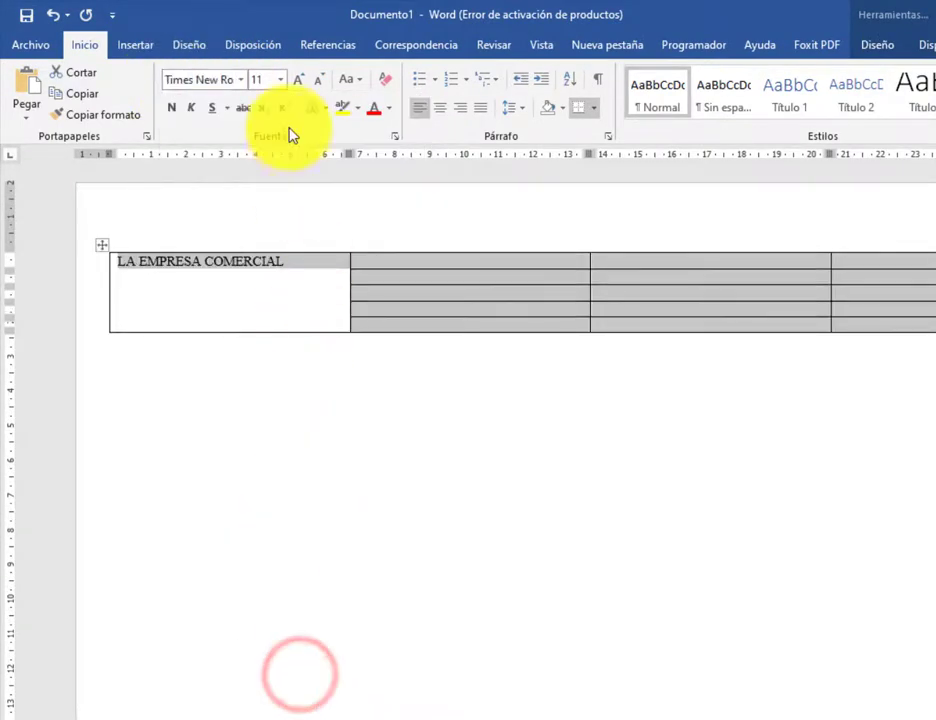
pyautogui.click(284, 81)
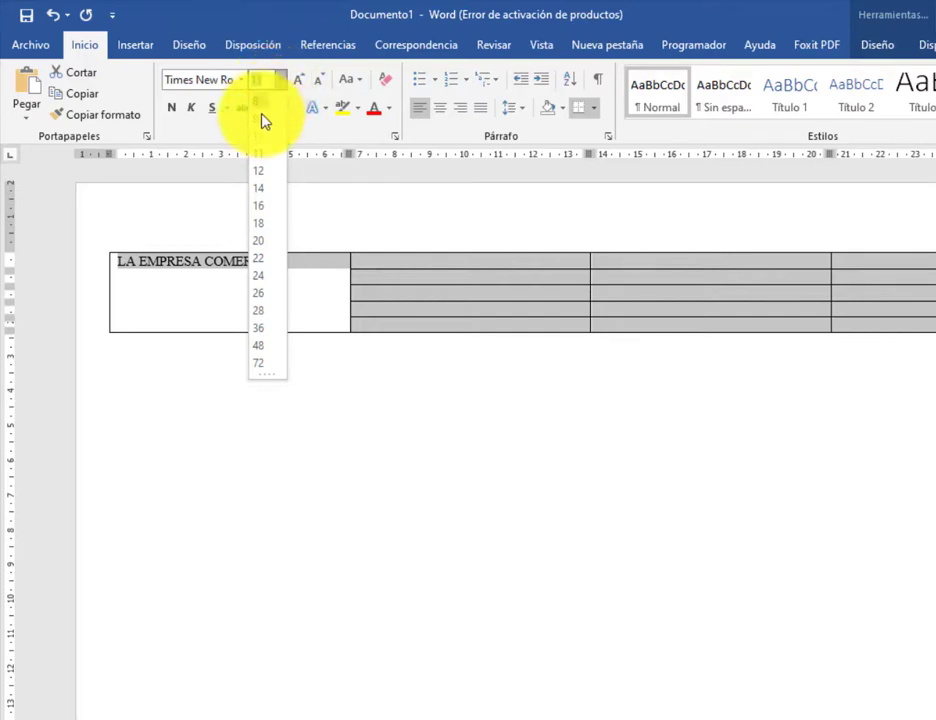
pyautogui.click(259, 118)
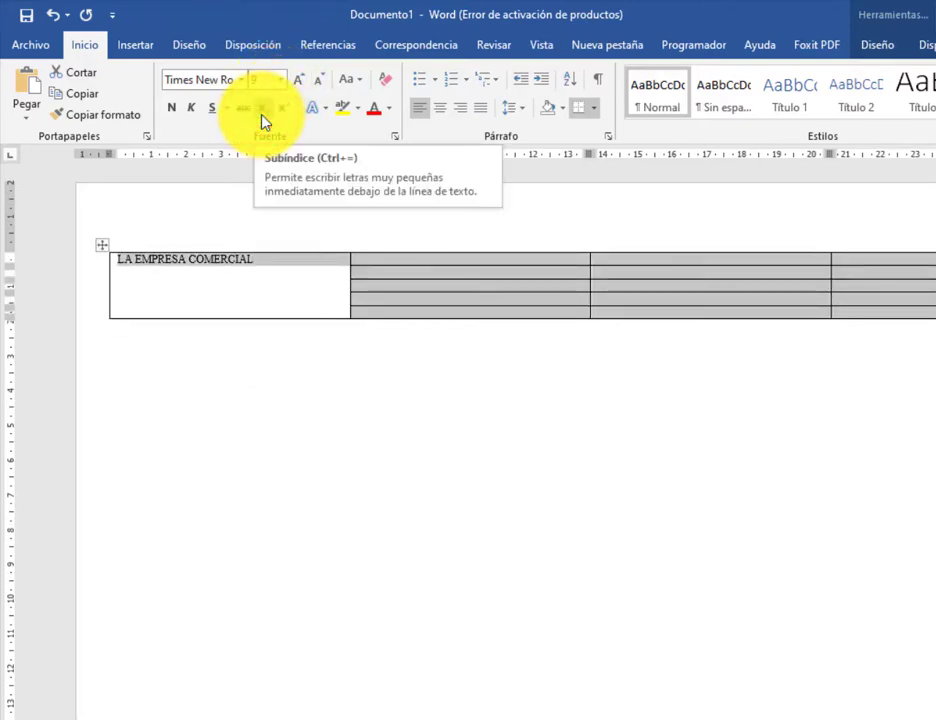
pyautogui.click(260, 268)
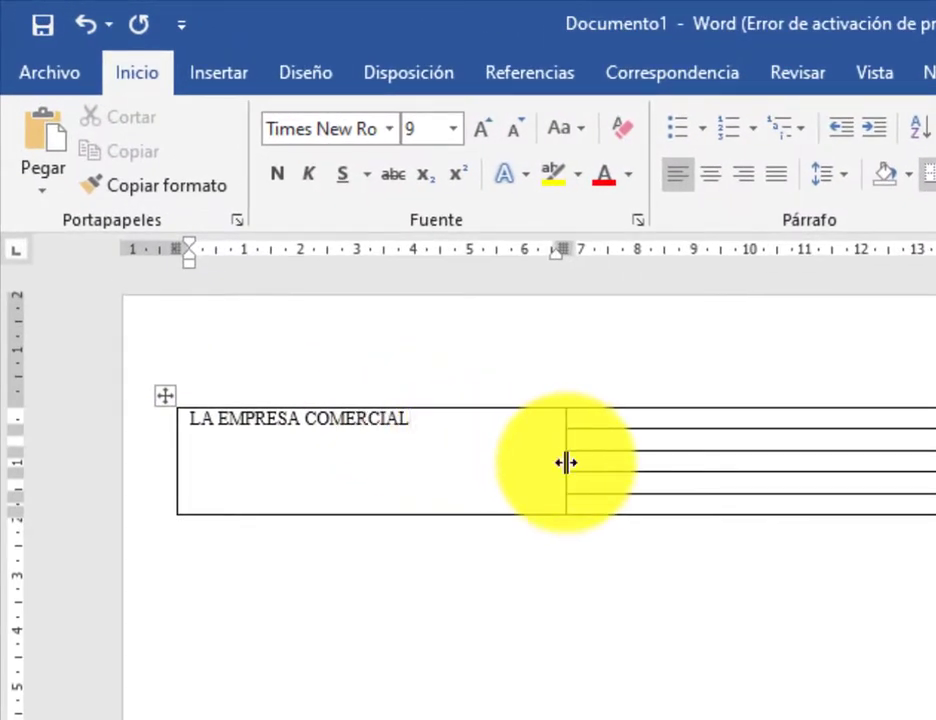
# - Narrow the first column until it just fits the LA EMPRESA COMERCIAL heading
pyautogui.moveTo(566, 462)
pyautogui.mouseDown()
pyautogui.moveTo(413, 471)
pyautogui.moveTo(425, 472)
pyautogui.mouseUp()
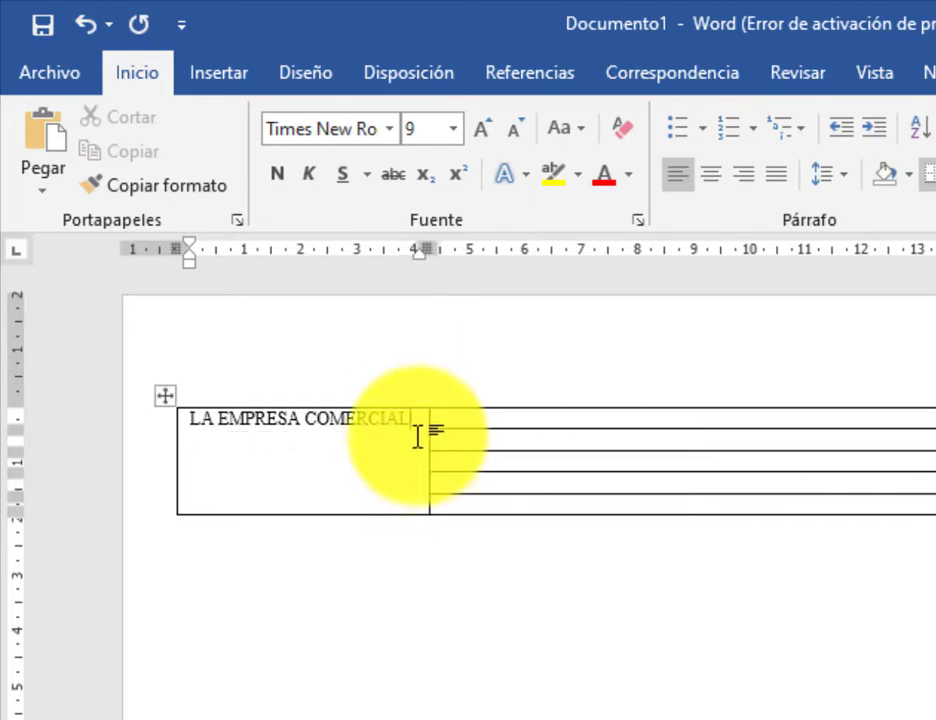
pyautogui.click(485, 418)
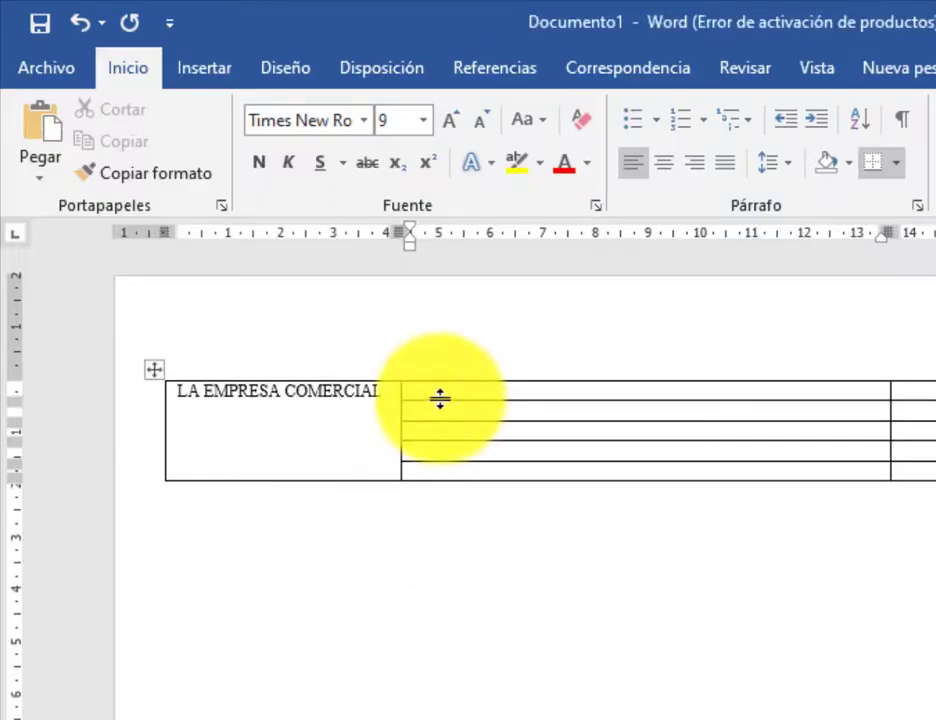
# - After checking subtopics 1.1–1.3 in the PDF index, return to the second column's top cell
pyautogui.click(443, 387)
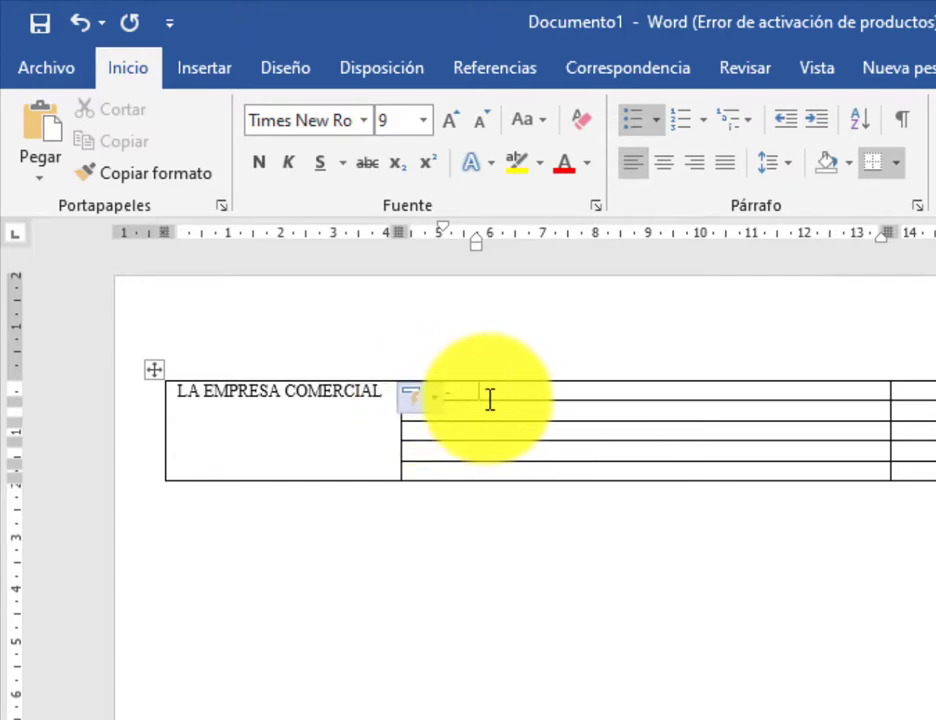
# - Turn off automatic bulleted lists and type the three dashed subtopics, ending with ORGANIZACIÓN Y DEPARTAMENTALIZACIÓN DE EMPRESAS COMERCIALES
pyautogui.click(433, 400)
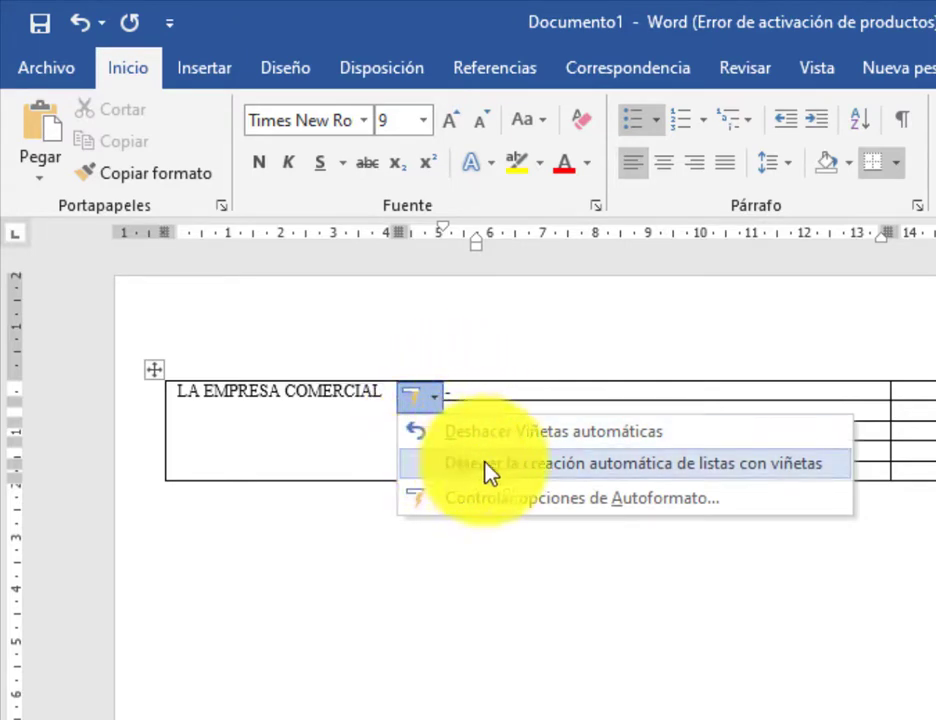
pyautogui.click(622, 474)
pyautogui.click(467, 391)
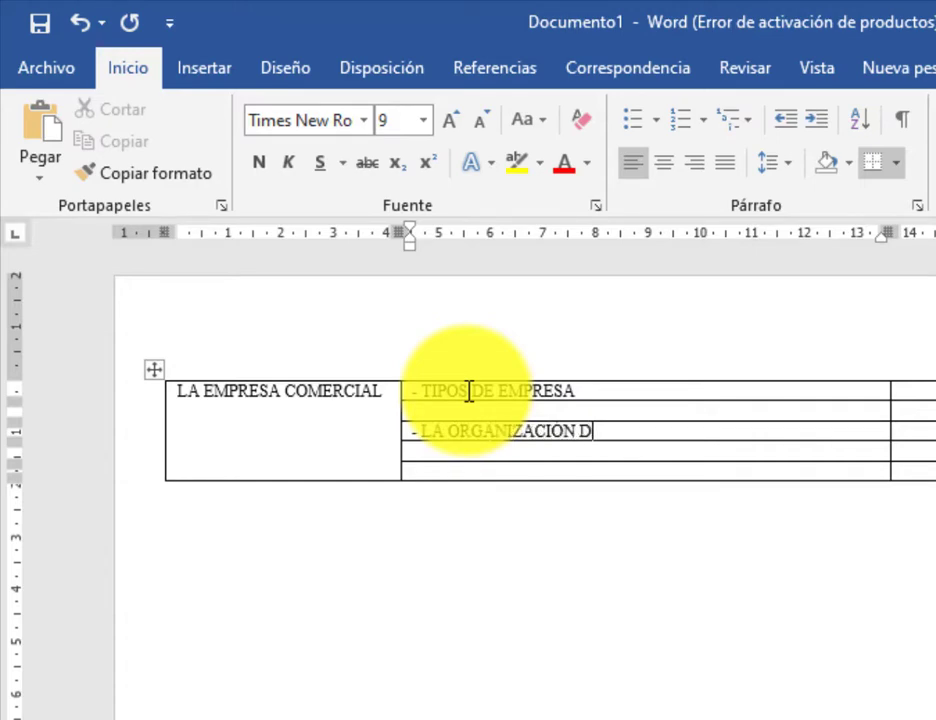
pyautogui.write('E UNA EMPRESA')
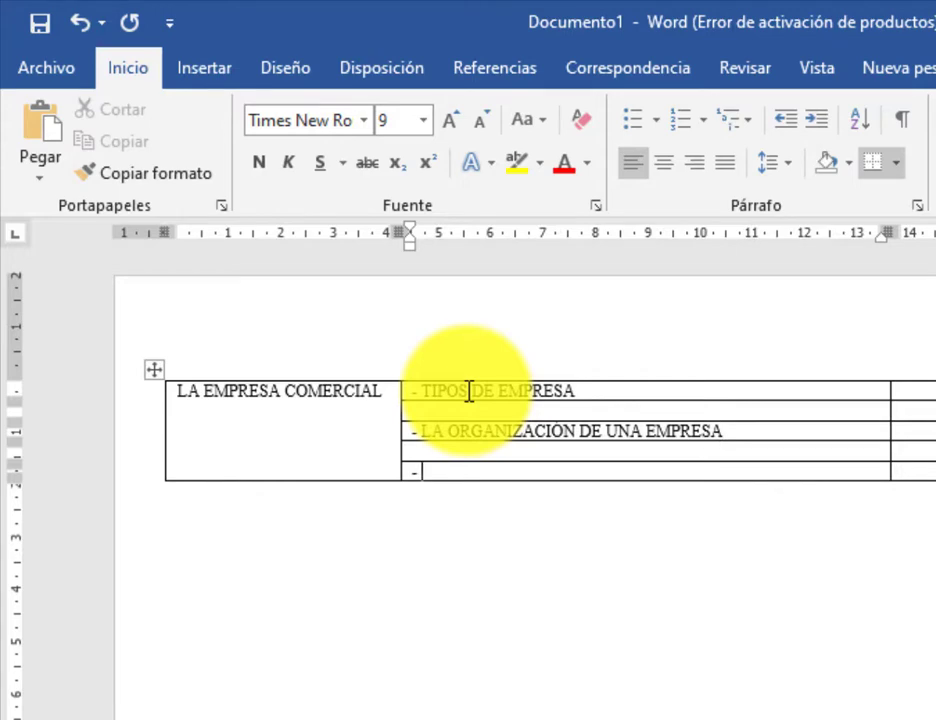
pyautogui.write('GANIZACION')
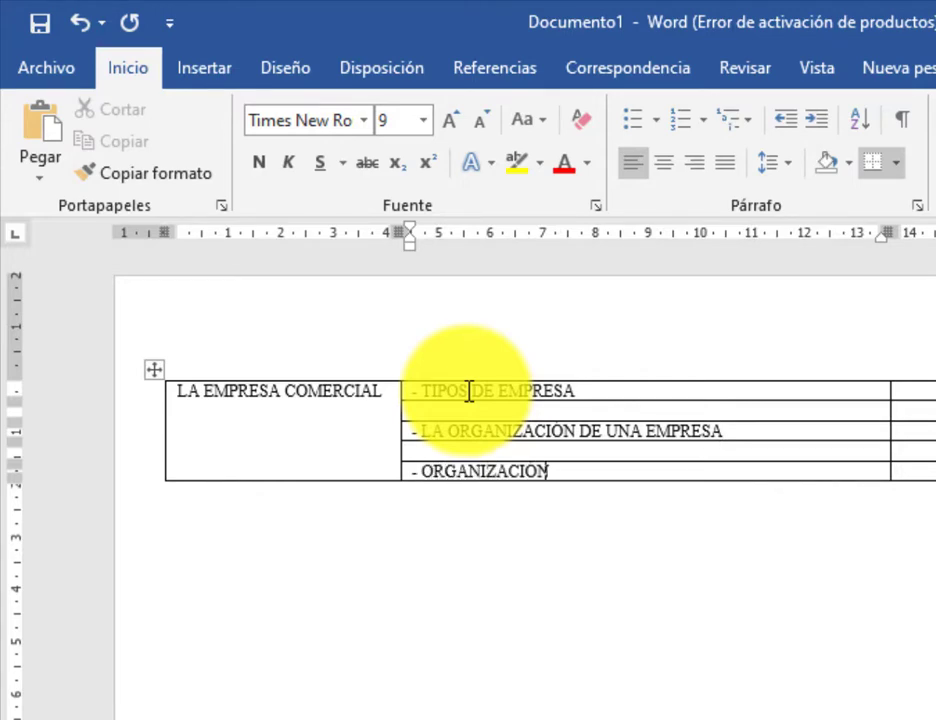
pyautogui.write(' Y DEPARTAMENTALIZACION D')
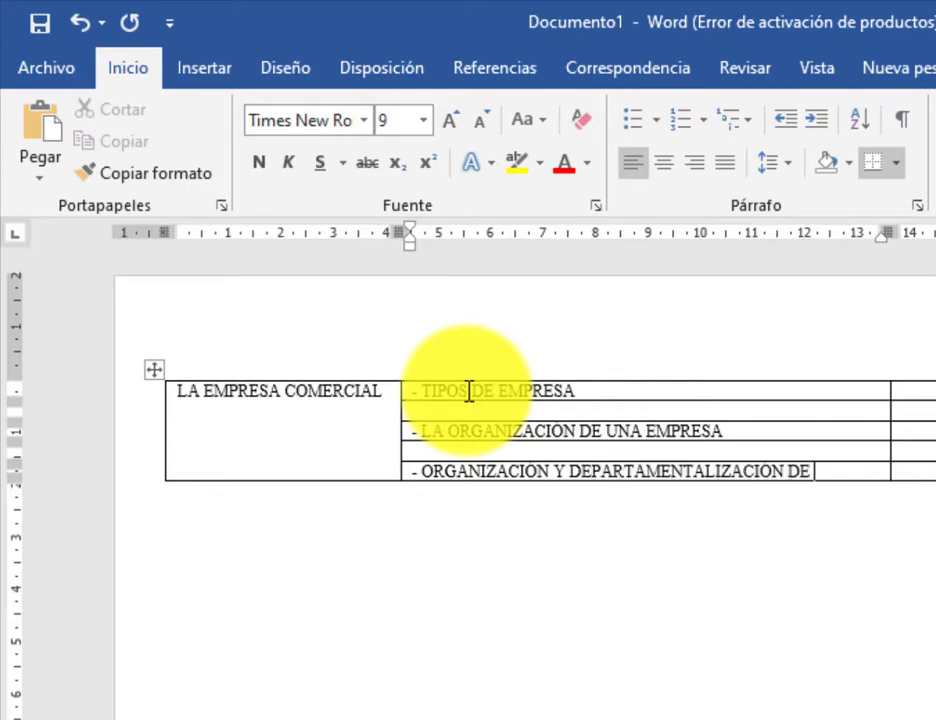
pyautogui.write('EMPRESAS COMERC')
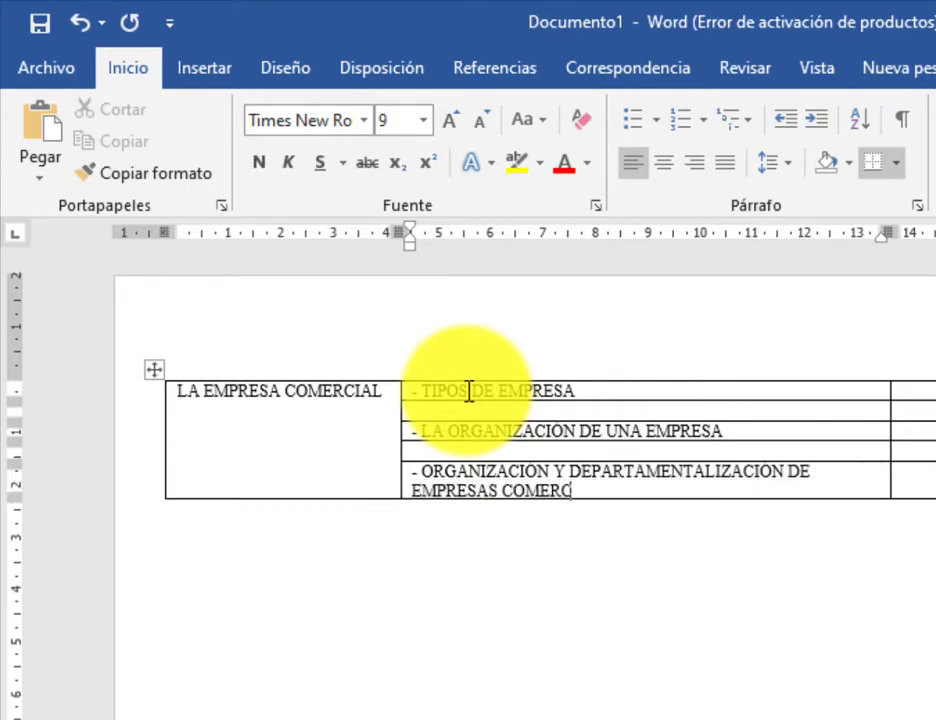
pyautogui.write('IALES')
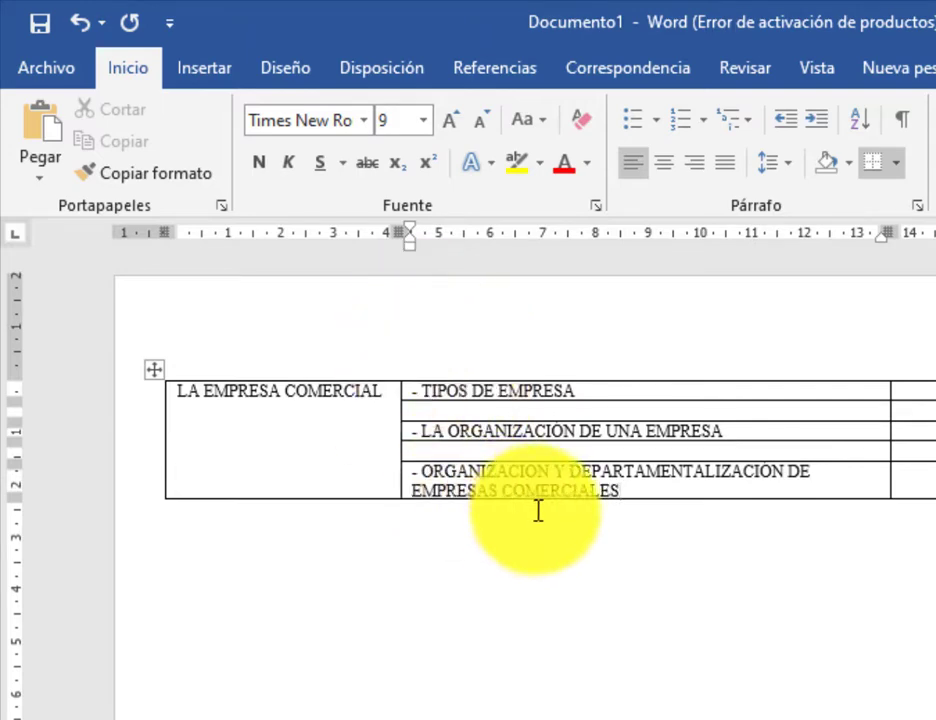
pyautogui.click(634, 498)
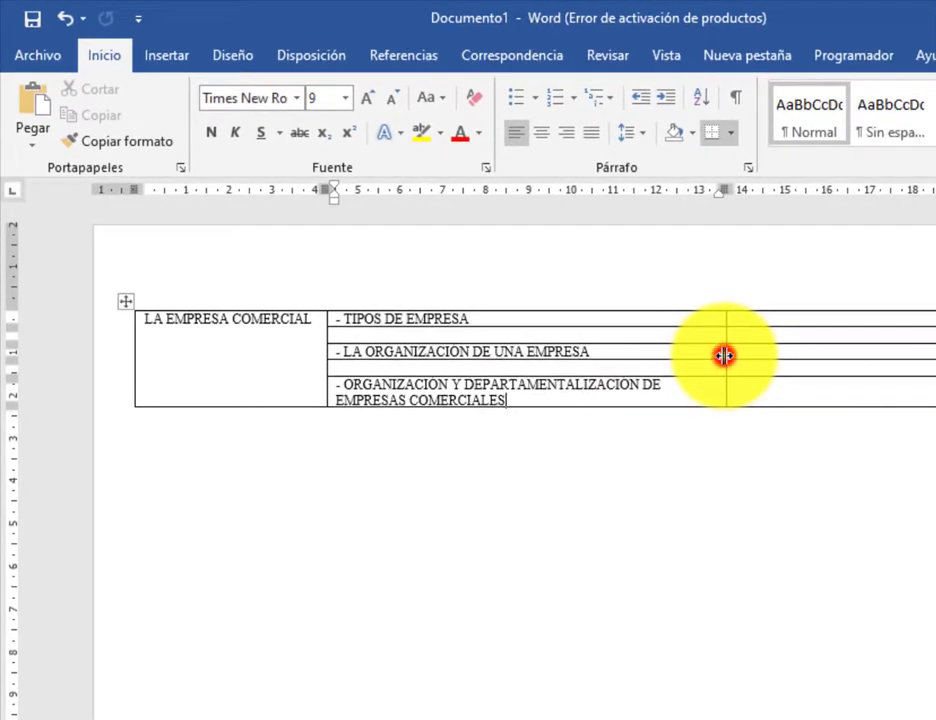
# - Widen the second column so 'ORGANIZACIÓN Y DEPARTAMENTALIZACIÓN DE EMPRESAS COMERCIALES' fits on one line
pyautogui.moveTo(724, 356); pyautogui.dragTo(670, 376)
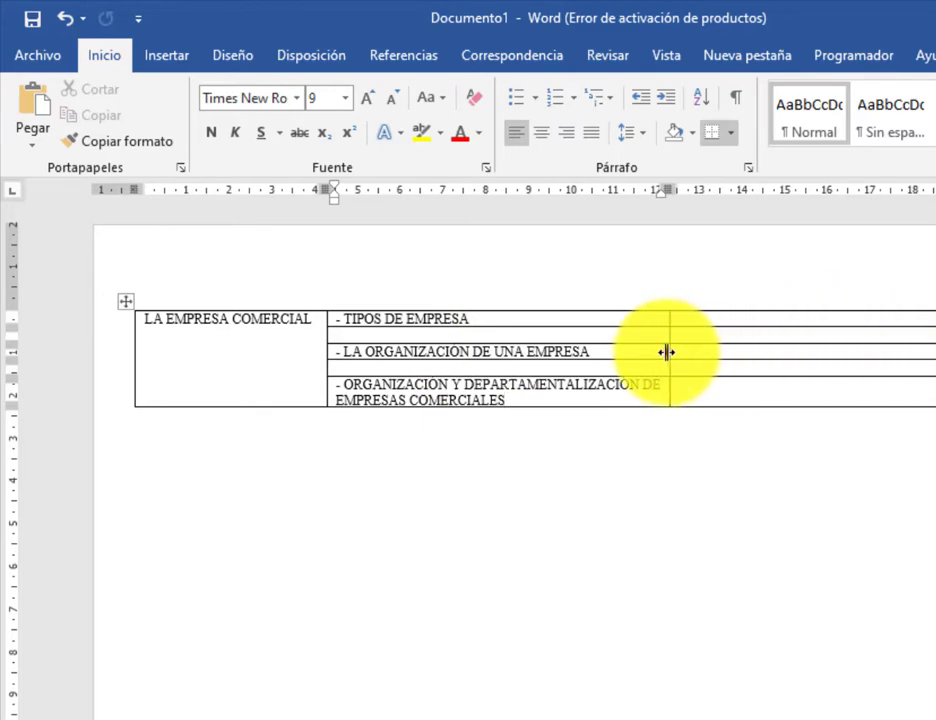
pyautogui.moveTo(667, 352); pyautogui.dragTo(866, 379)
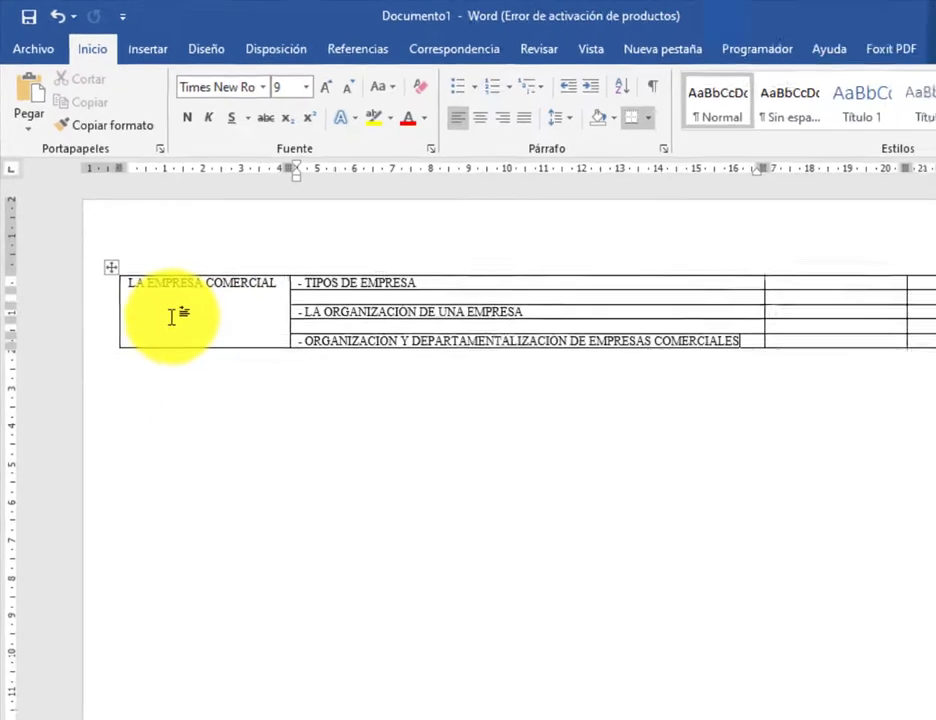
# - Apply Align Center Left to the LA EMPRESA COMERCIAL cell
pyautogui.click(127, 233)
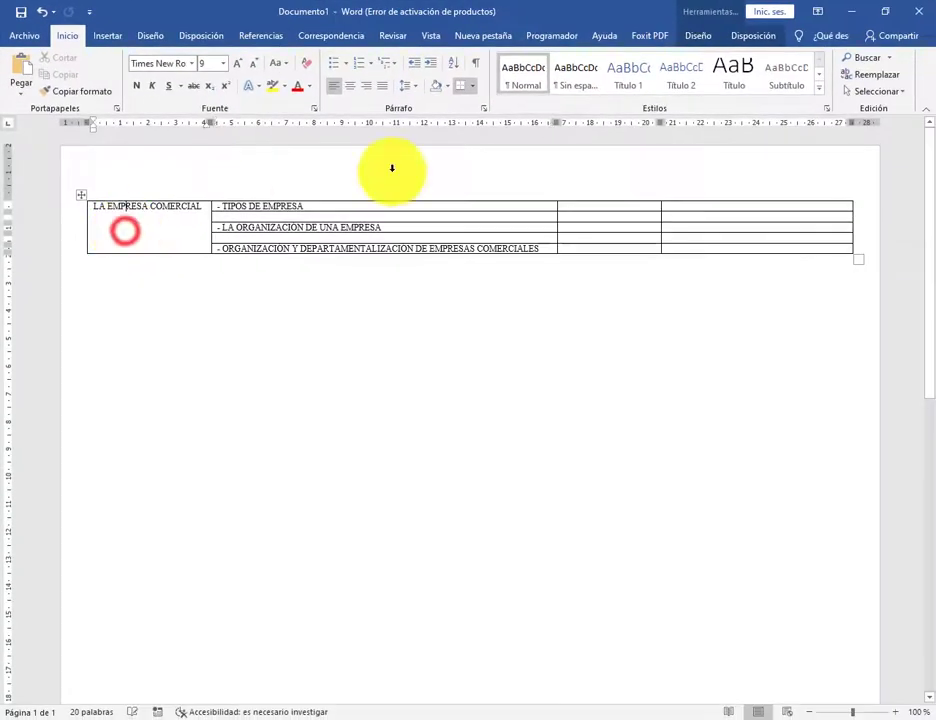
pyautogui.click(755, 40)
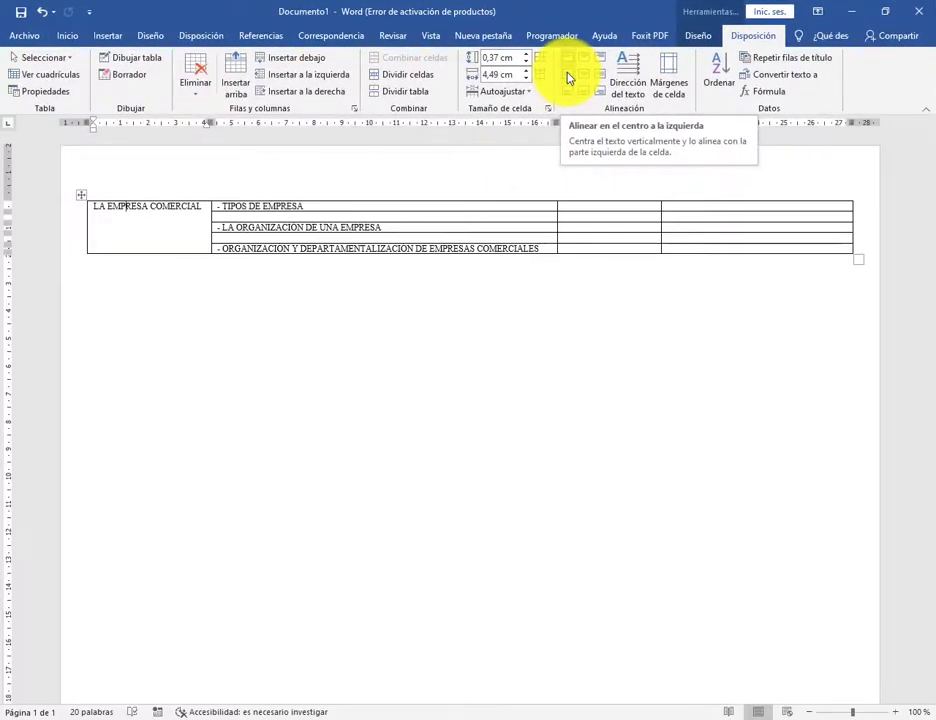
pyautogui.click(106, 207)
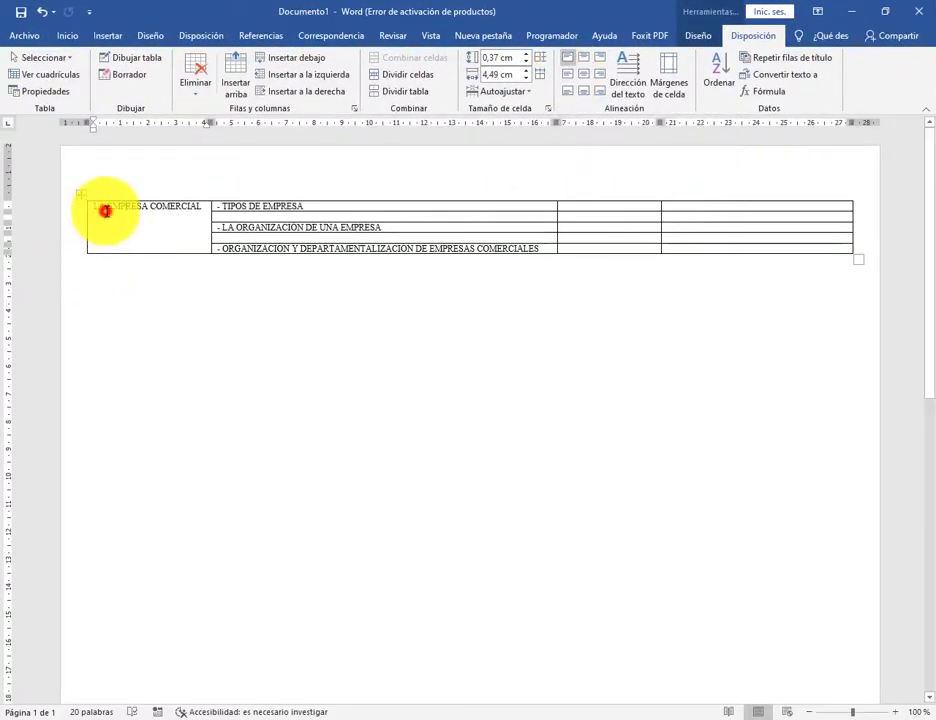
pyautogui.click(568, 74)
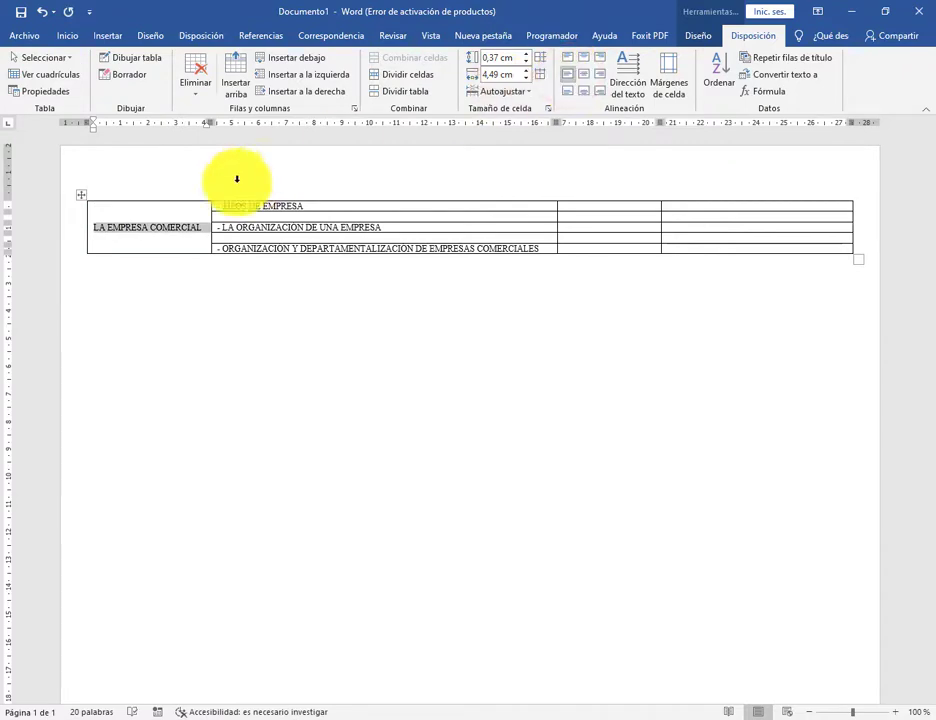
pyautogui.click(155, 214)
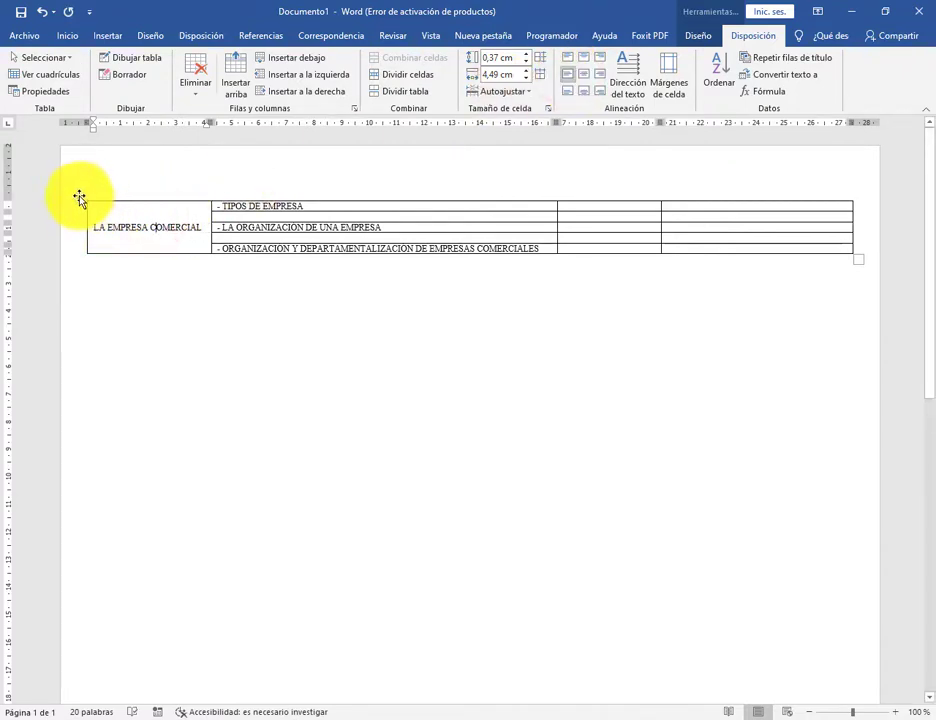
# - Apply Align Center Left to the whole table
pyautogui.click(80, 195)
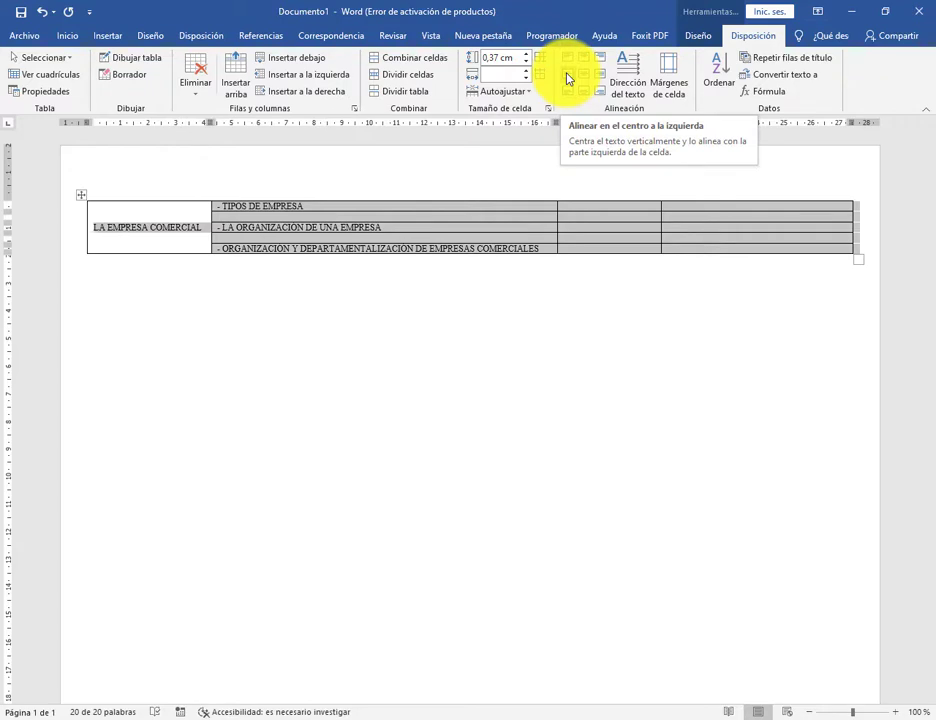
pyautogui.click(567, 77)
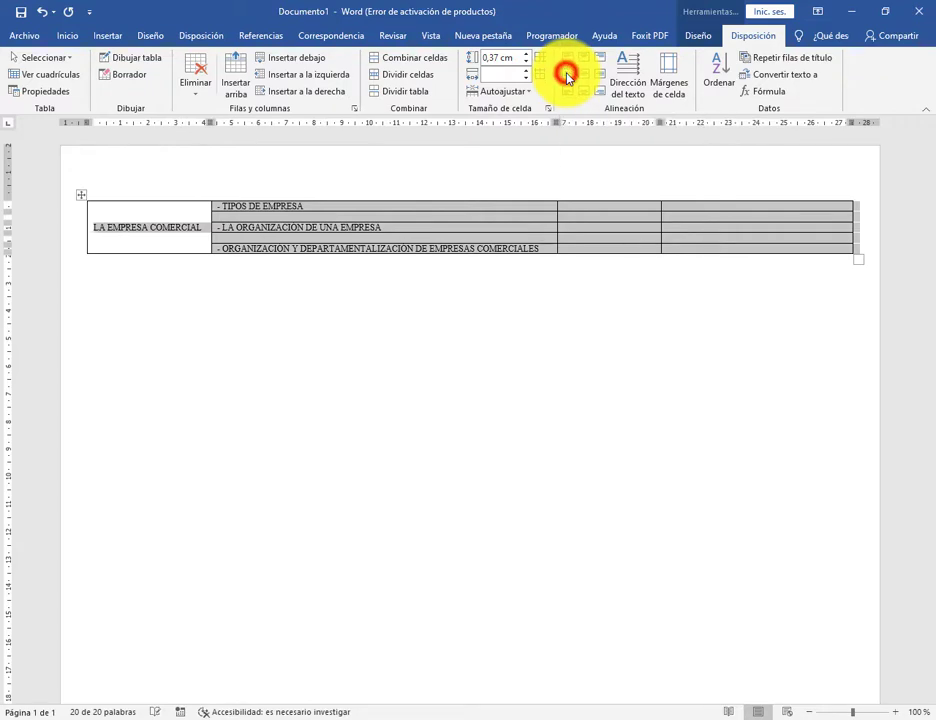
pyautogui.click(201, 227)
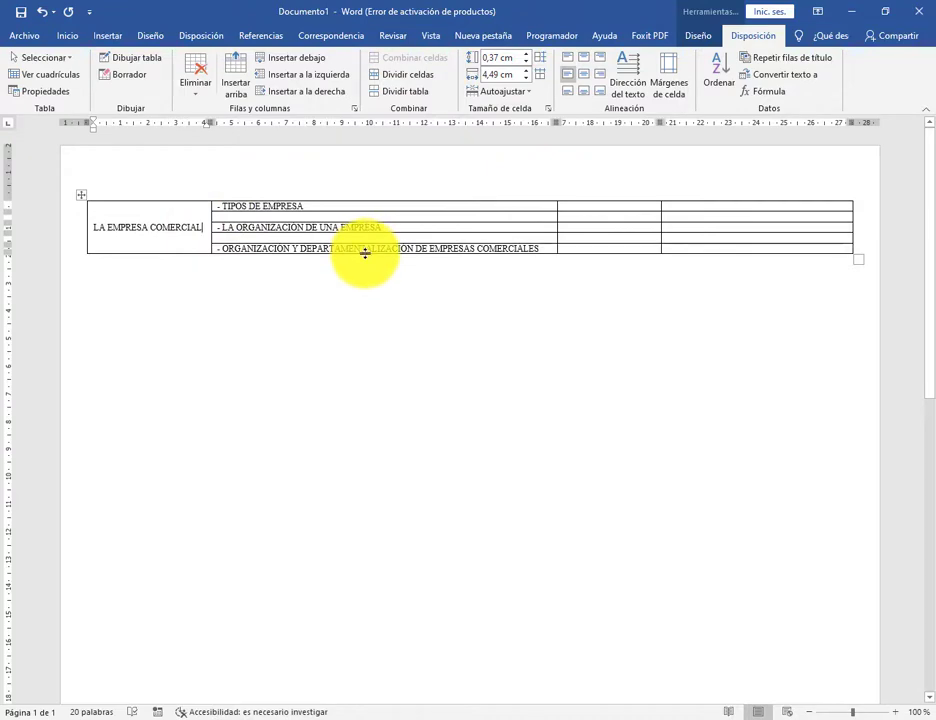
# - Make the subtopic rows taller and widen the subtopic column slightly
pyautogui.moveTo(365, 252); pyautogui.dragTo(374, 552)
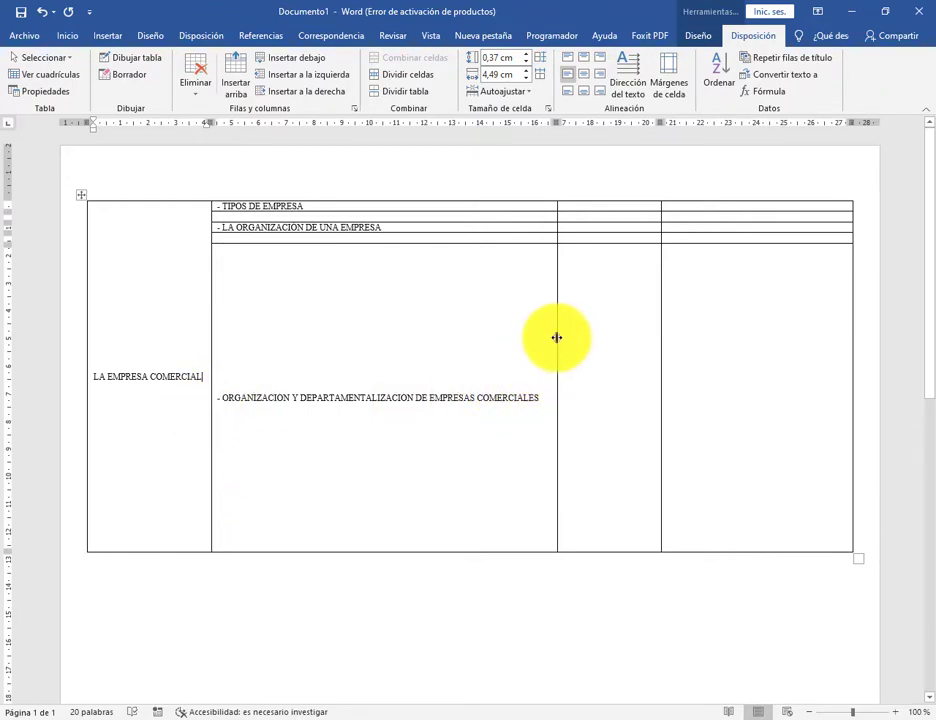
pyautogui.moveTo(557, 337); pyautogui.dragTo(603, 337)
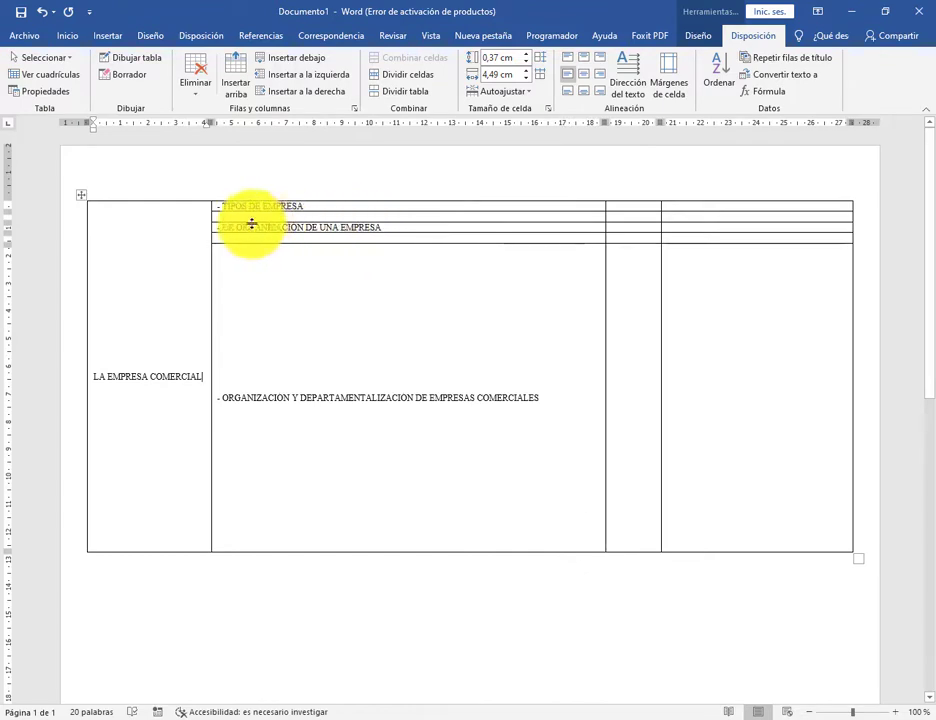
pyautogui.moveTo(381, 234); pyautogui.dragTo(372, 463)
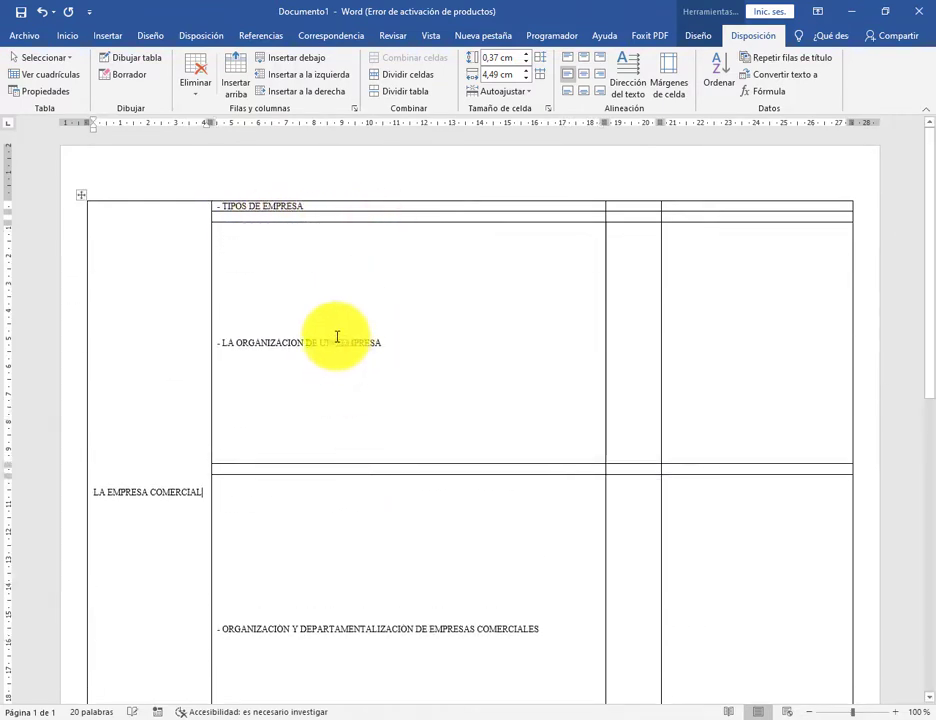
pyautogui.click(343, 211)
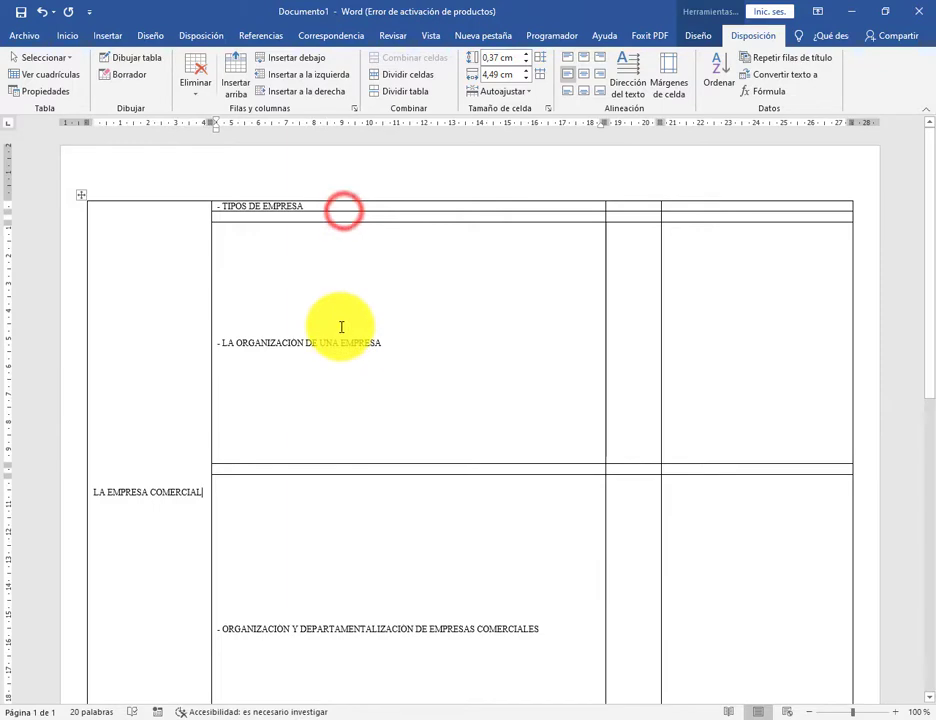
pyautogui.click(367, 212)
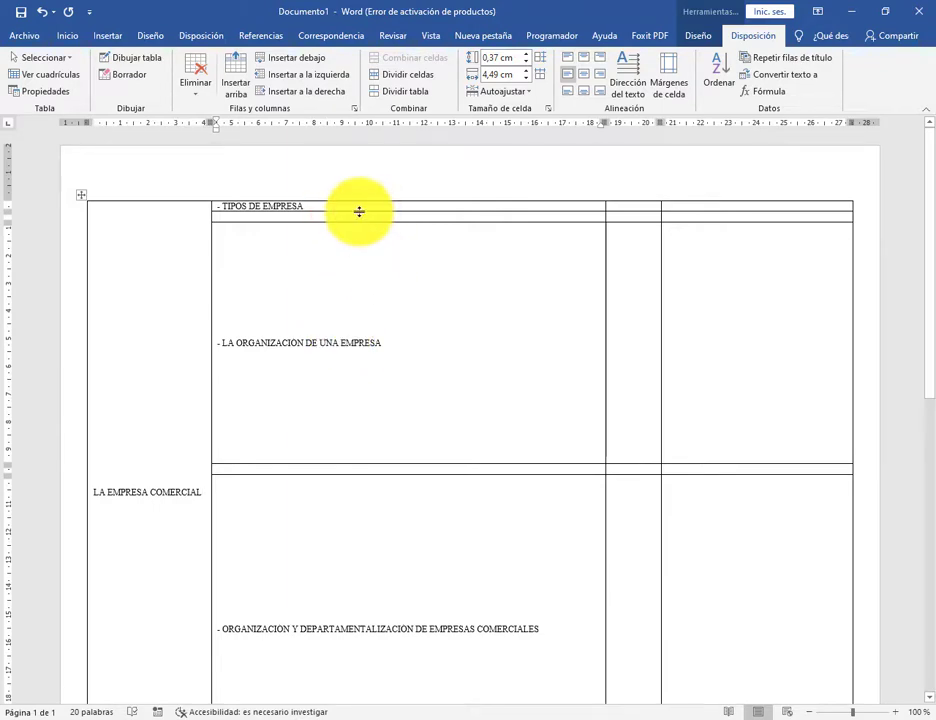
pyautogui.click(359, 213)
pyautogui.moveTo(359, 213); pyautogui.dragTo(359, 375)
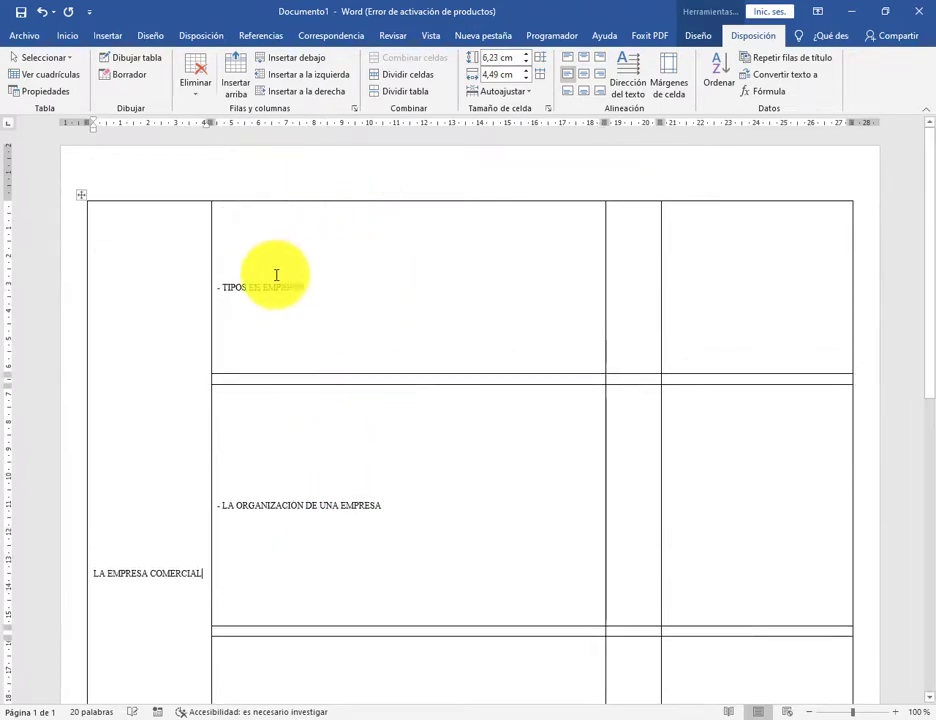
# - Set the TIPOS DE EMPRESA row to 2.73 cm and shorten the LA ORGANIZACION DE UNA EMPRESA row
pyautogui.scroll(-3, 296, 531)
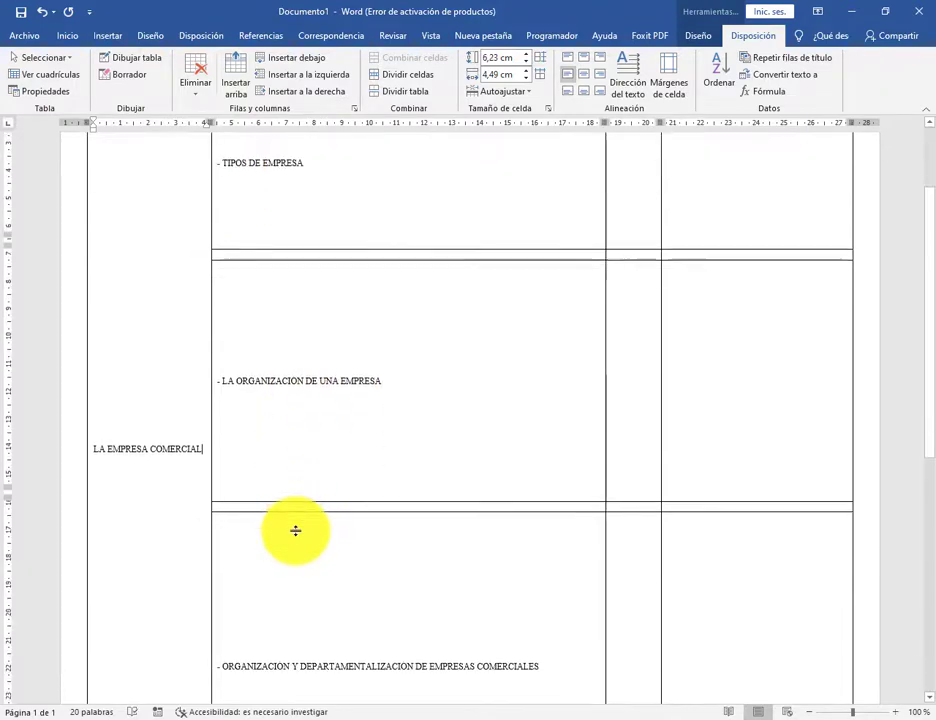
pyautogui.scroll(3, 300, 589)
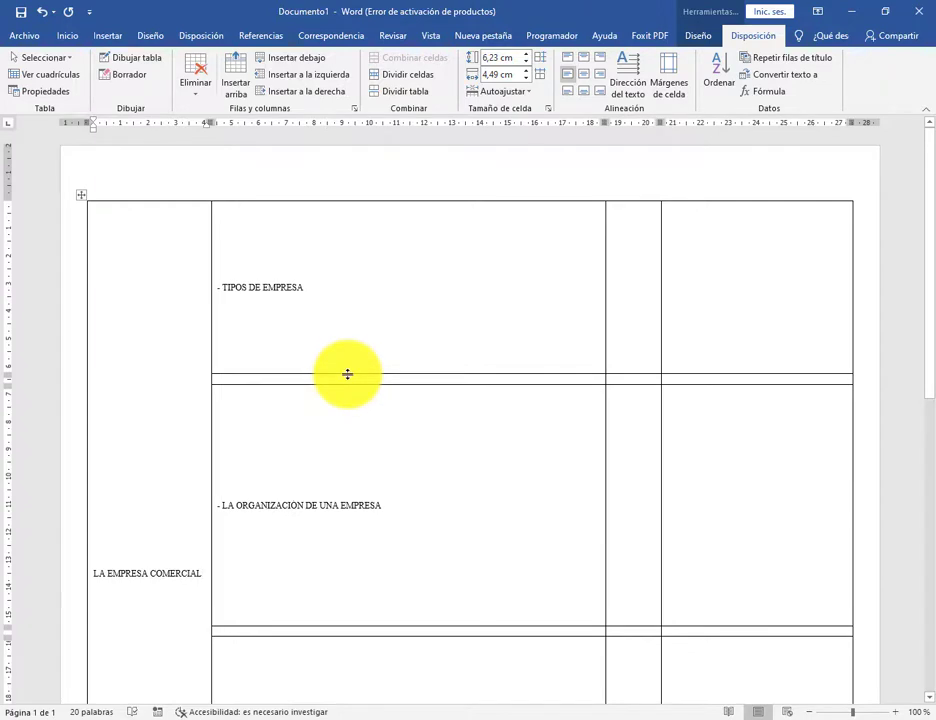
pyautogui.moveTo(347, 374); pyautogui.dragTo(349, 278)
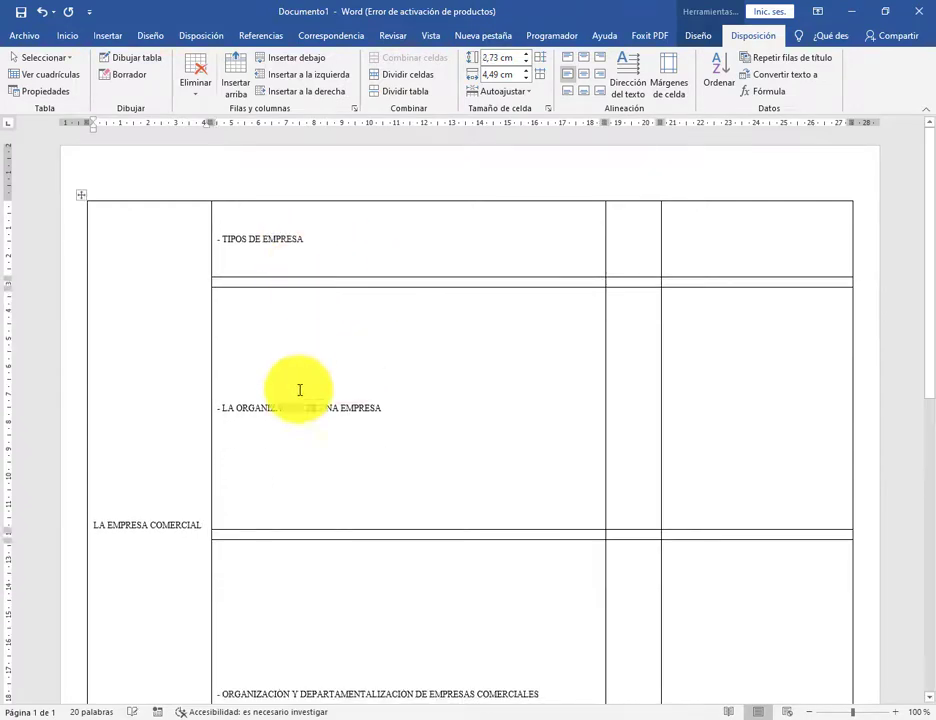
pyautogui.click(316, 528)
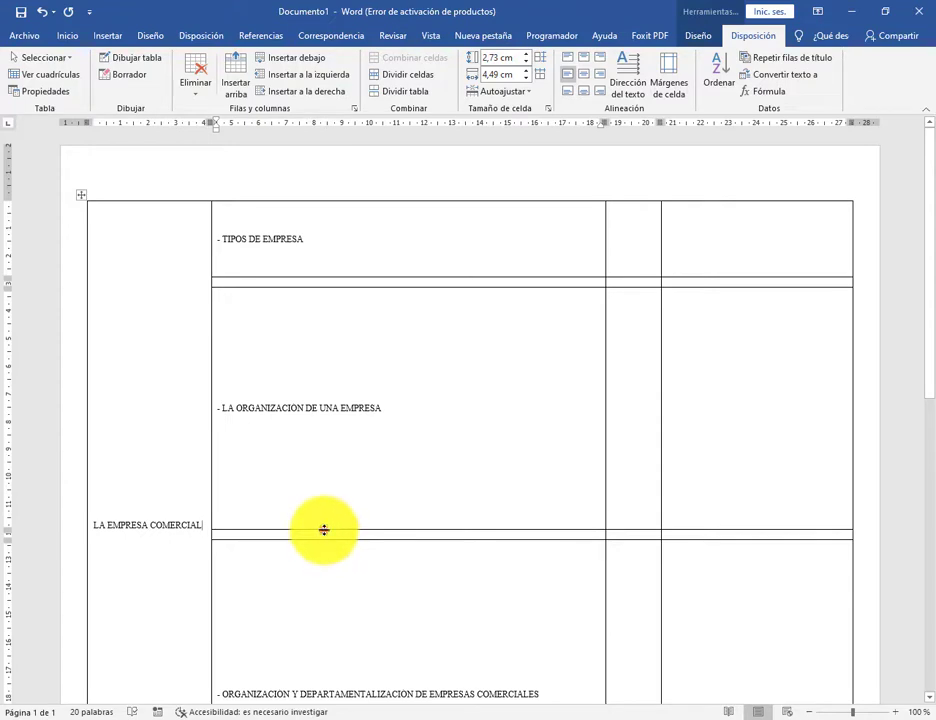
pyautogui.moveTo(324, 529); pyautogui.dragTo(336, 405)
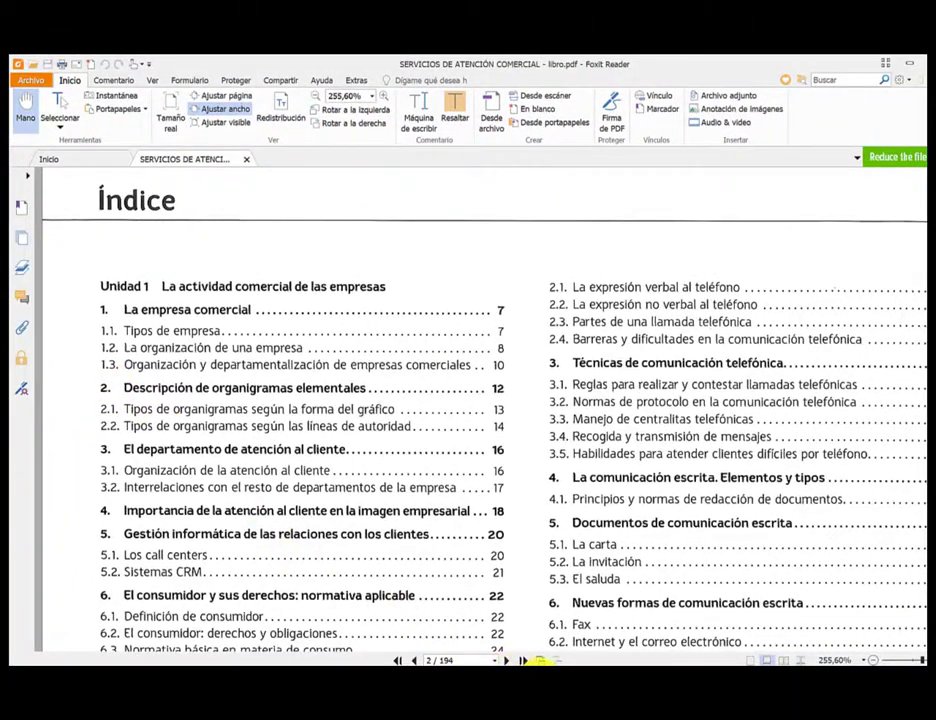
pyautogui.click(558, 605)
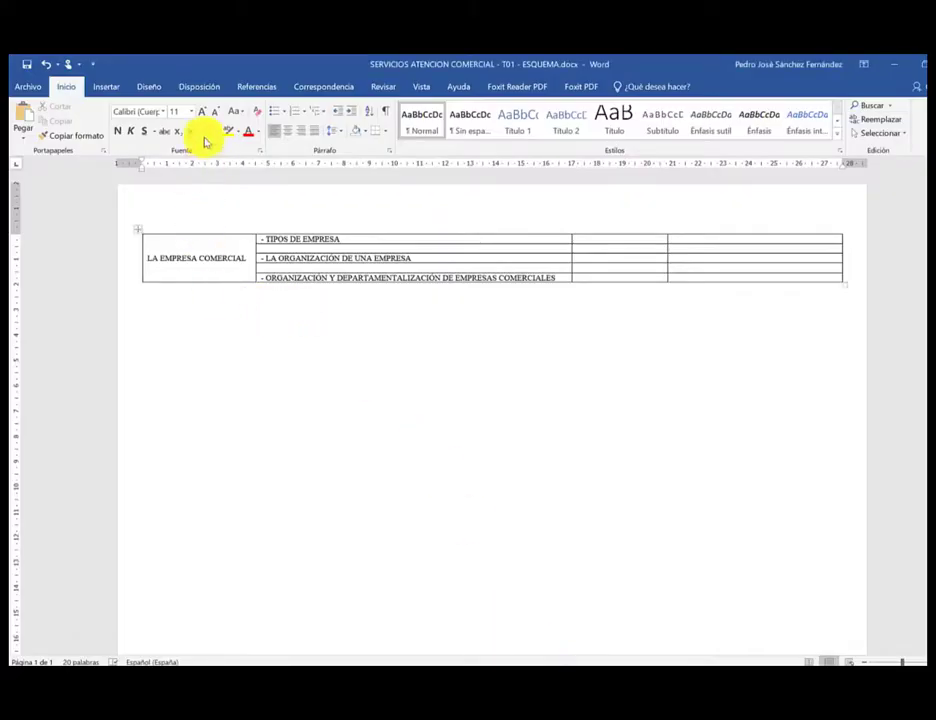
# - Insert a 4×3 table below the first topic table from Insertar > Tabla
pyautogui.click(110, 87)
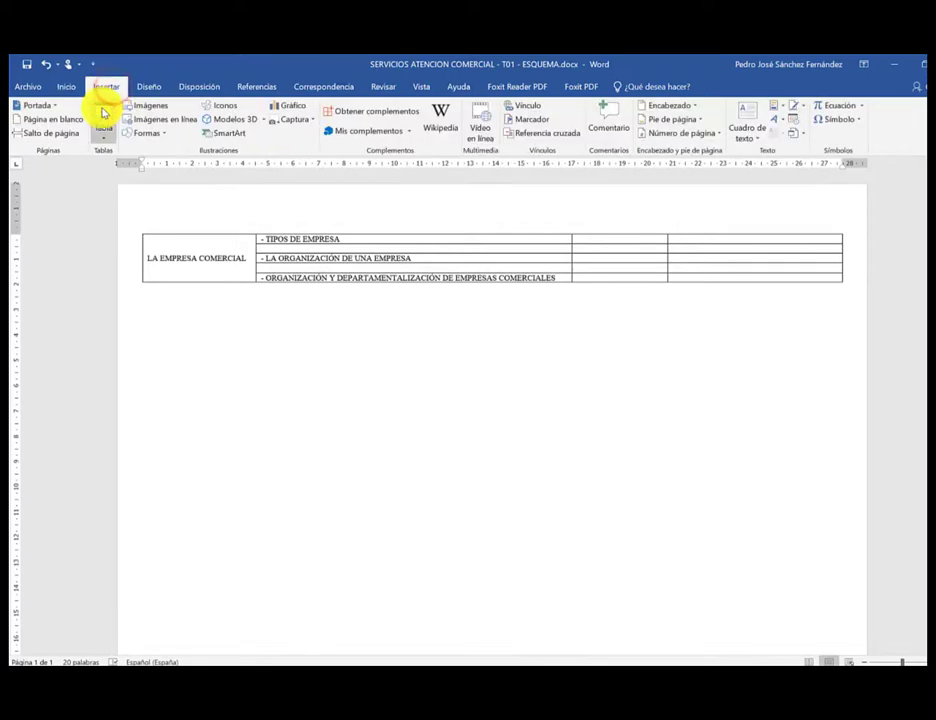
pyautogui.click(103, 110)
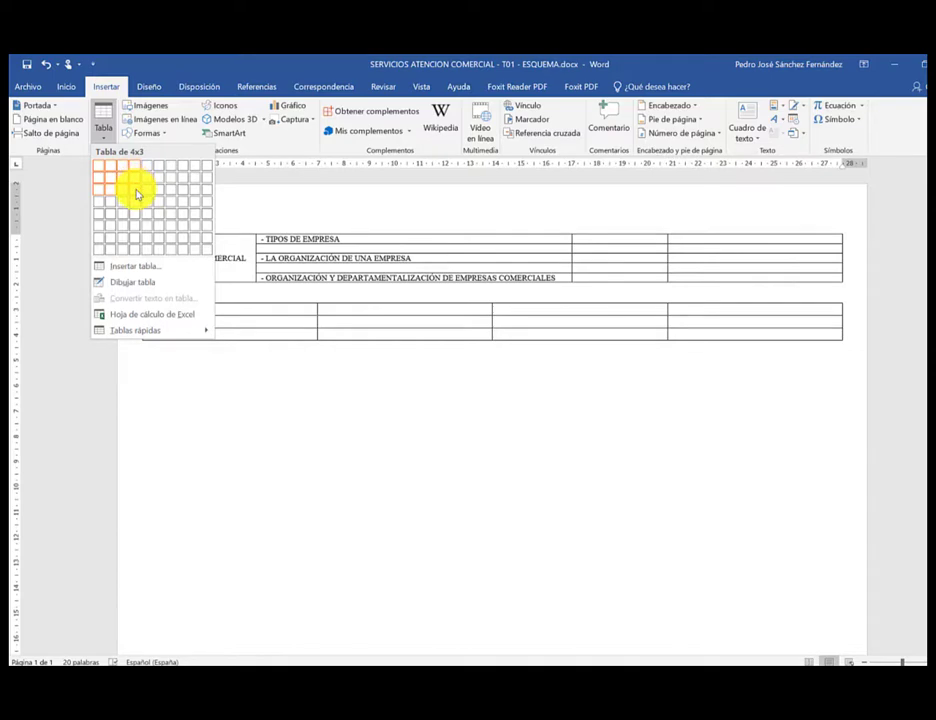
pyautogui.click(136, 193)
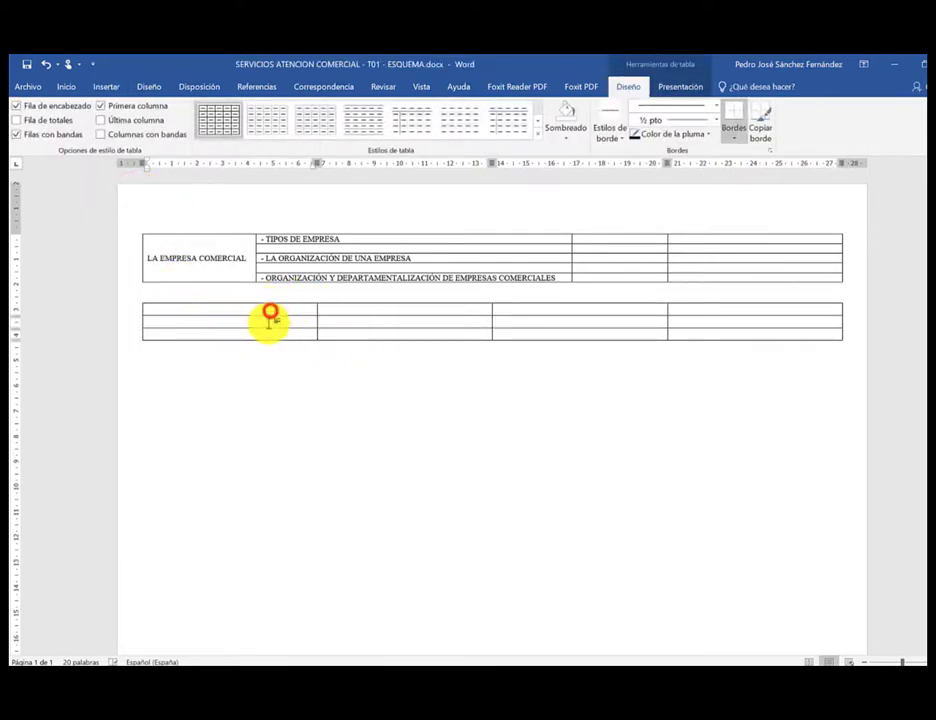
pyautogui.moveTo(270, 310); pyautogui.dragTo(268, 333)
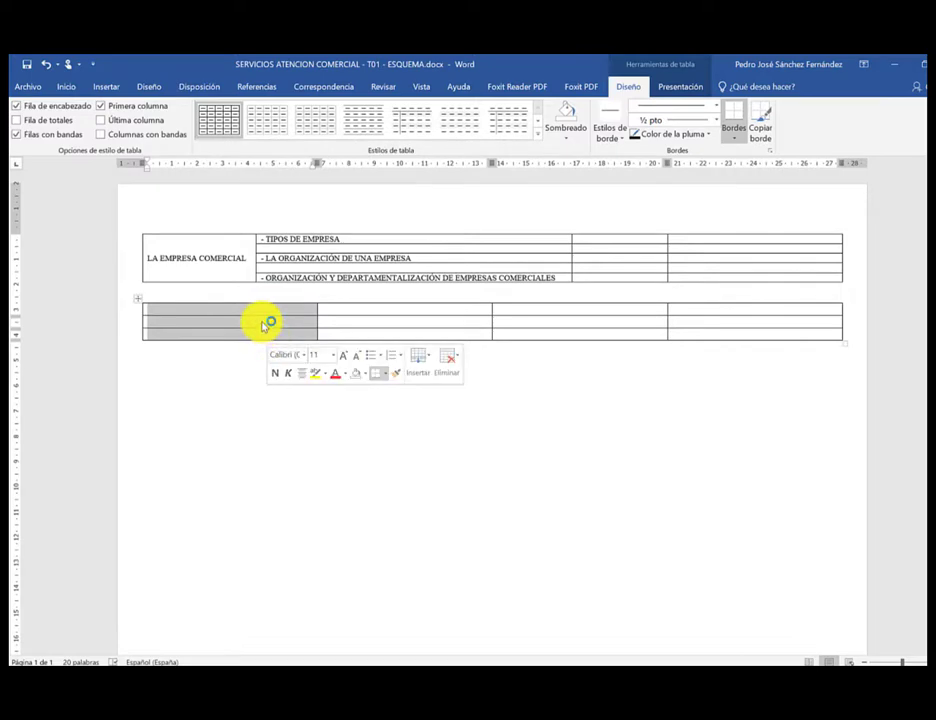
pyautogui.click(264, 321)
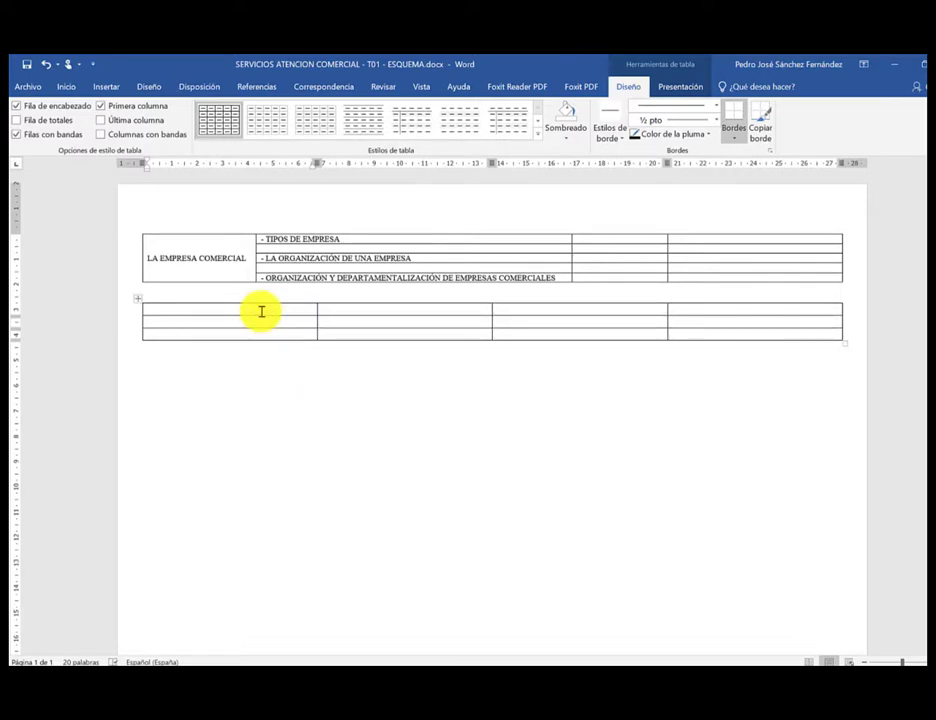
# - Merge the new table's three first-column cells with Combinar celdas
pyautogui.moveTo(259, 309); pyautogui.dragTo(261, 325)
pyautogui.click(260, 320)
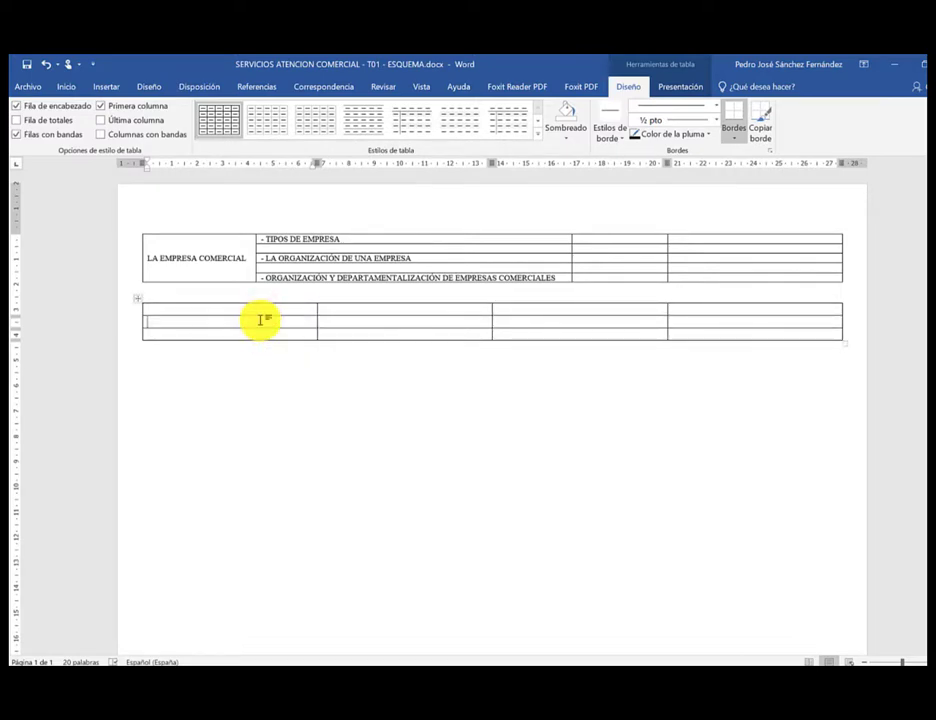
pyautogui.moveTo(249, 306); pyautogui.dragTo(250, 335)
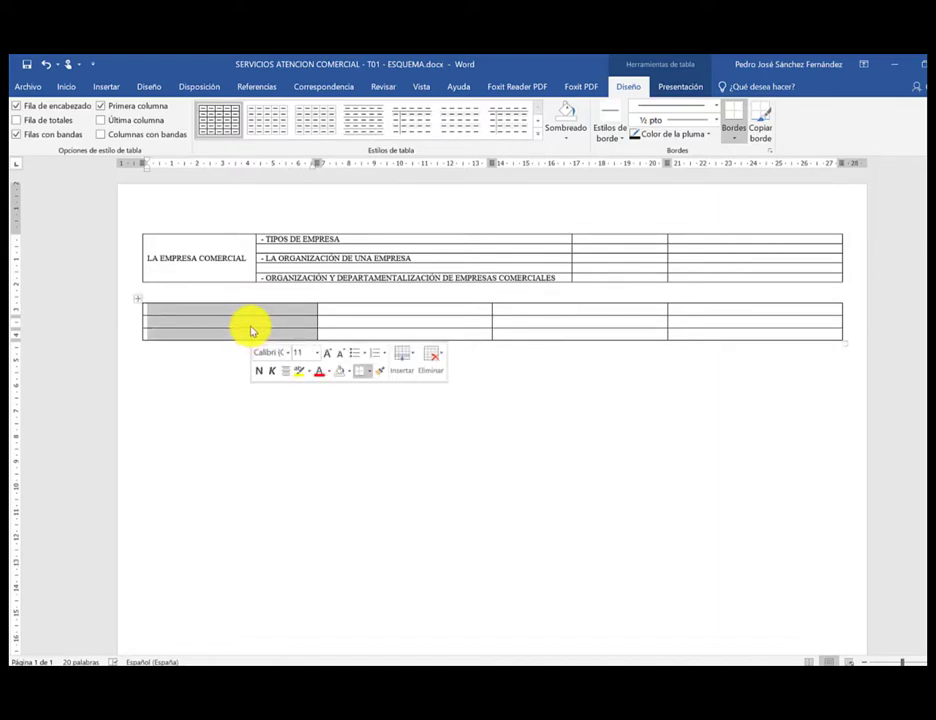
pyautogui.click(685, 88)
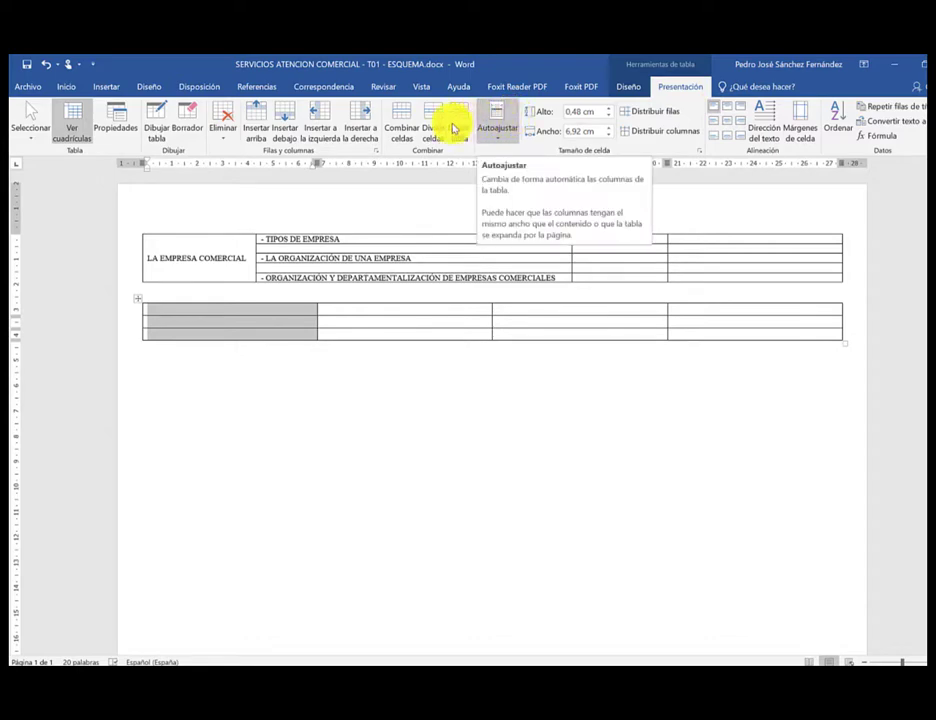
pyautogui.click(402, 120)
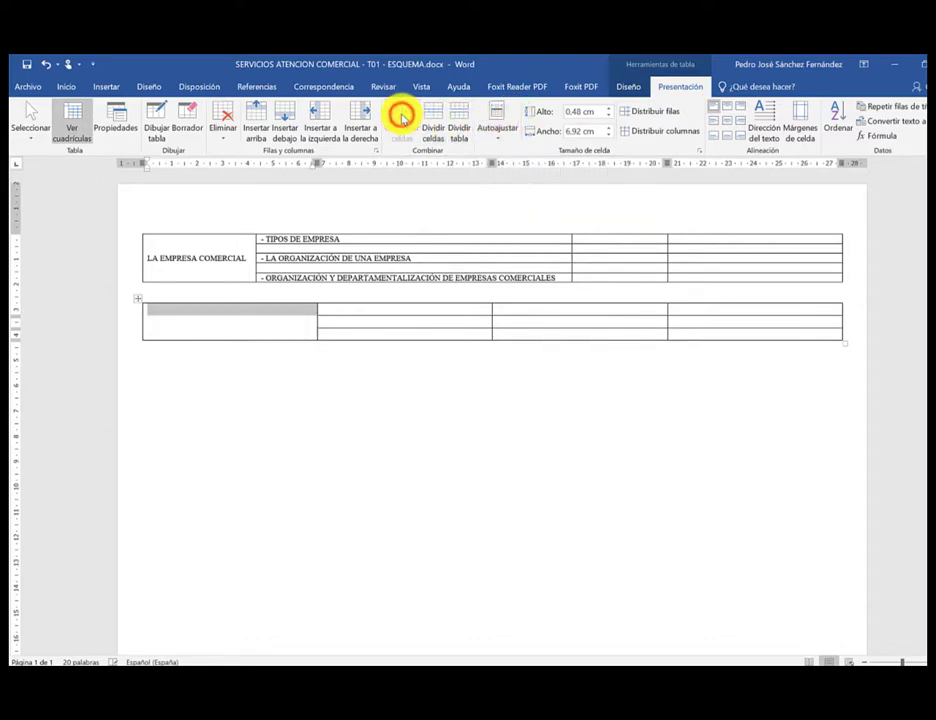
pyautogui.click(232, 320)
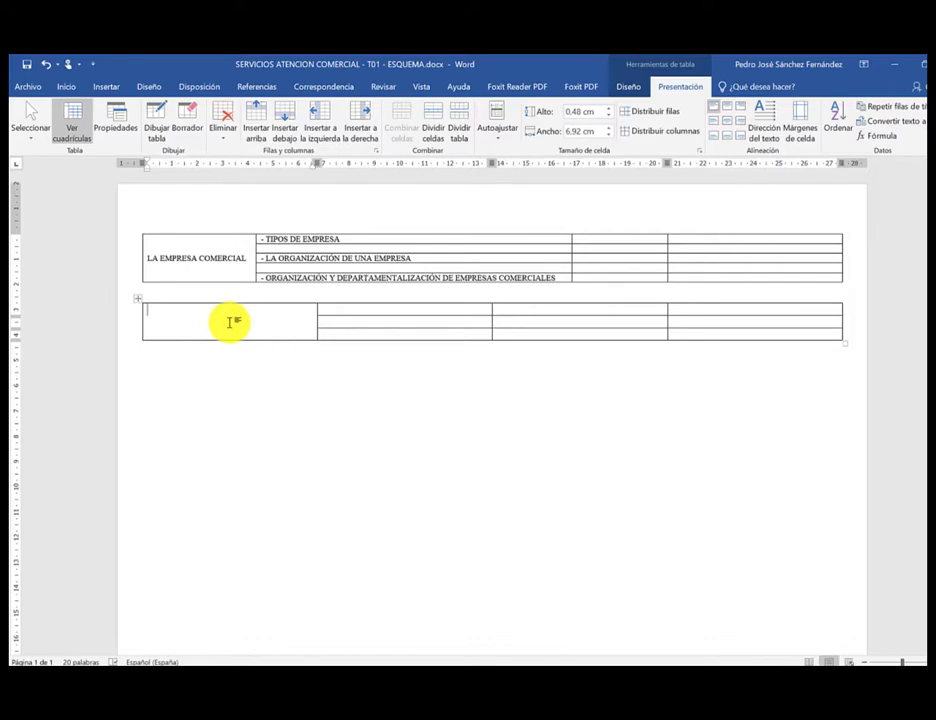
# - Type DESCRIPCIÓN DE ORGANIGRAMAS ELEMENTALES in capitals in the merged first cell
pyautogui.press('capslock')
pyautogui.press('capslock')
pyautogui.write('DE')
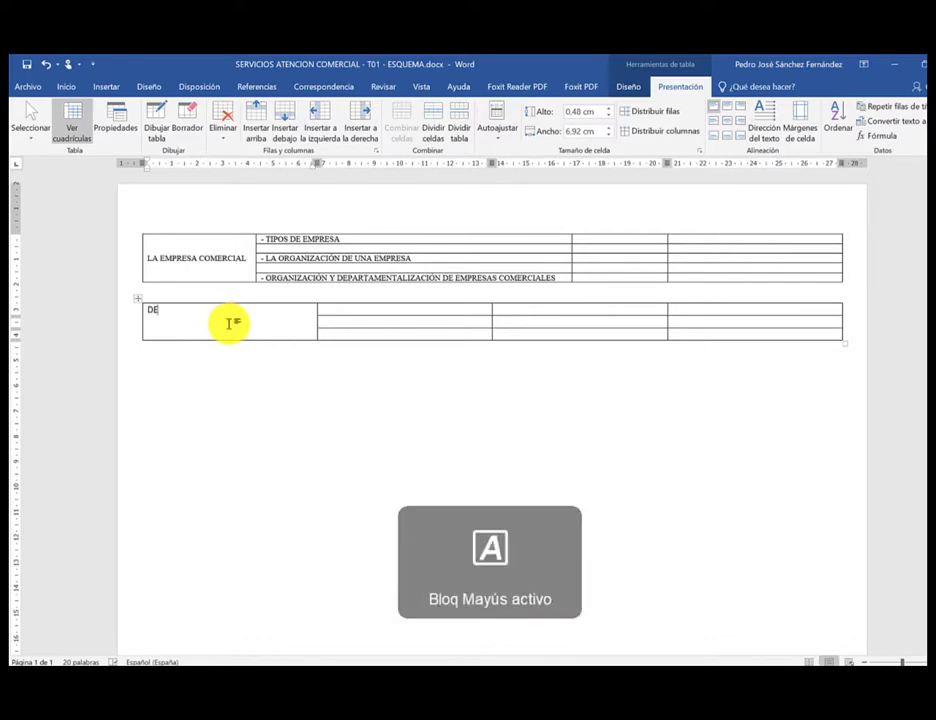
pyautogui.write('SCRIPCIÓN DE ORGANIGRAMAS')
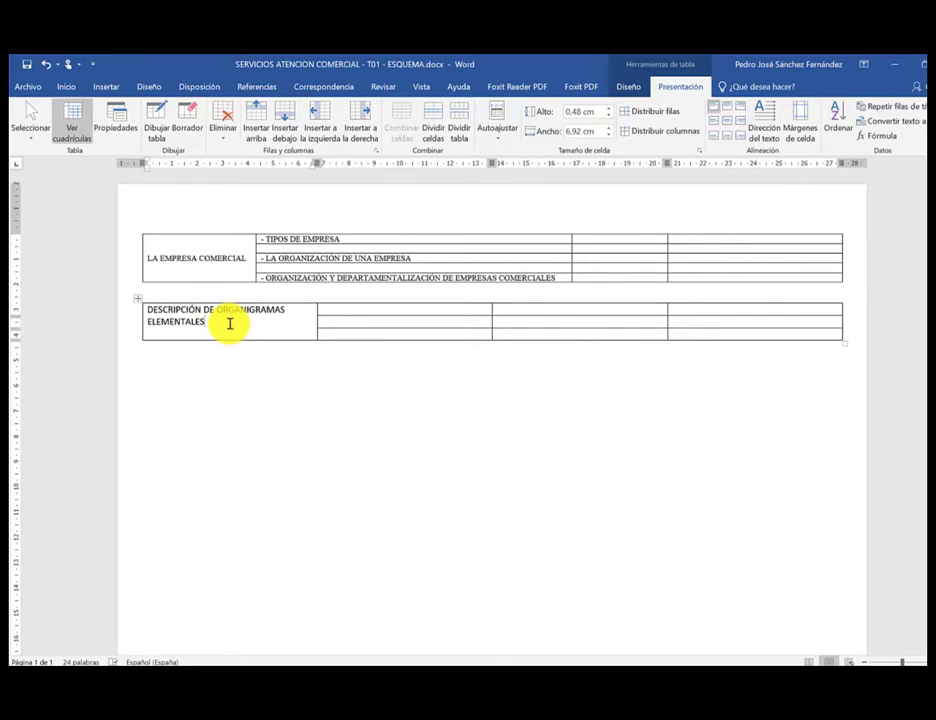
pyautogui.click(223, 259)
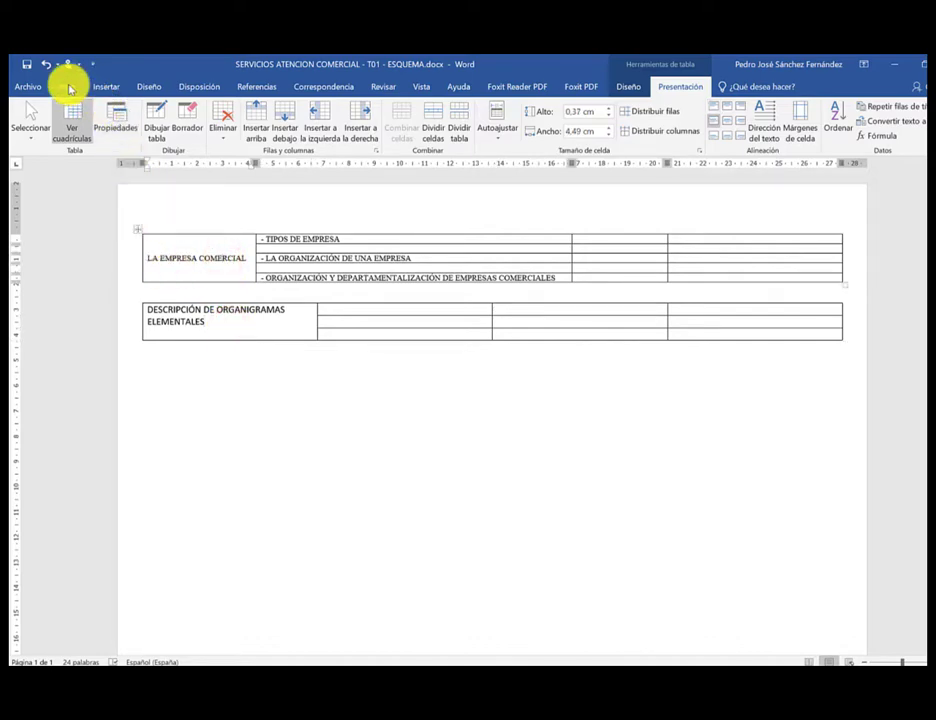
pyautogui.click(67, 86)
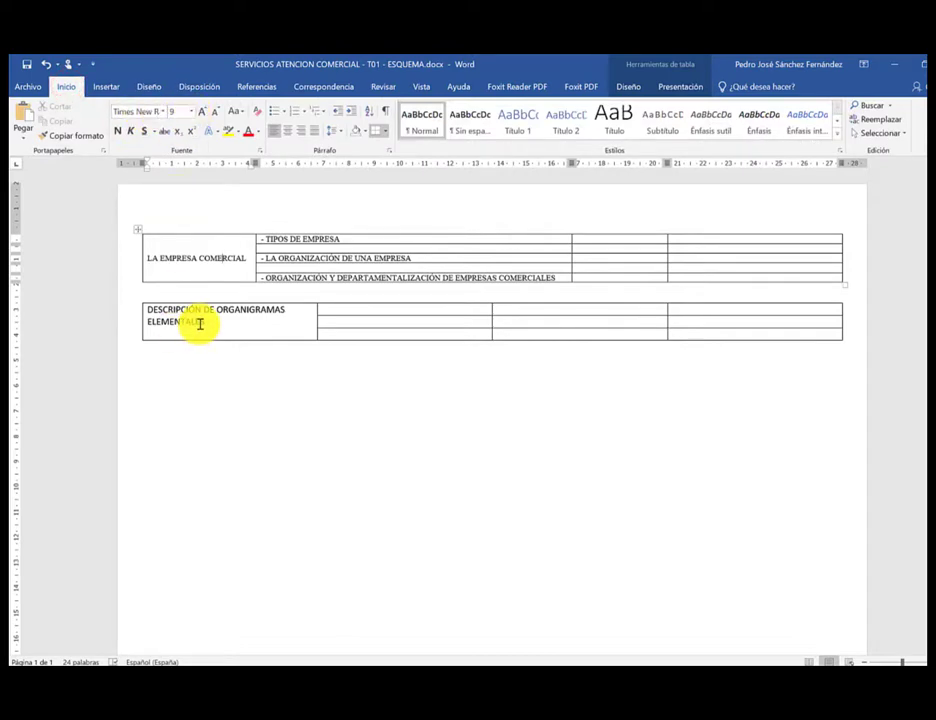
# - Set all document text to Times New Roman 9 and go to the second table's top subtopic cell
pyautogui.hotkey('ctrl', 'e')
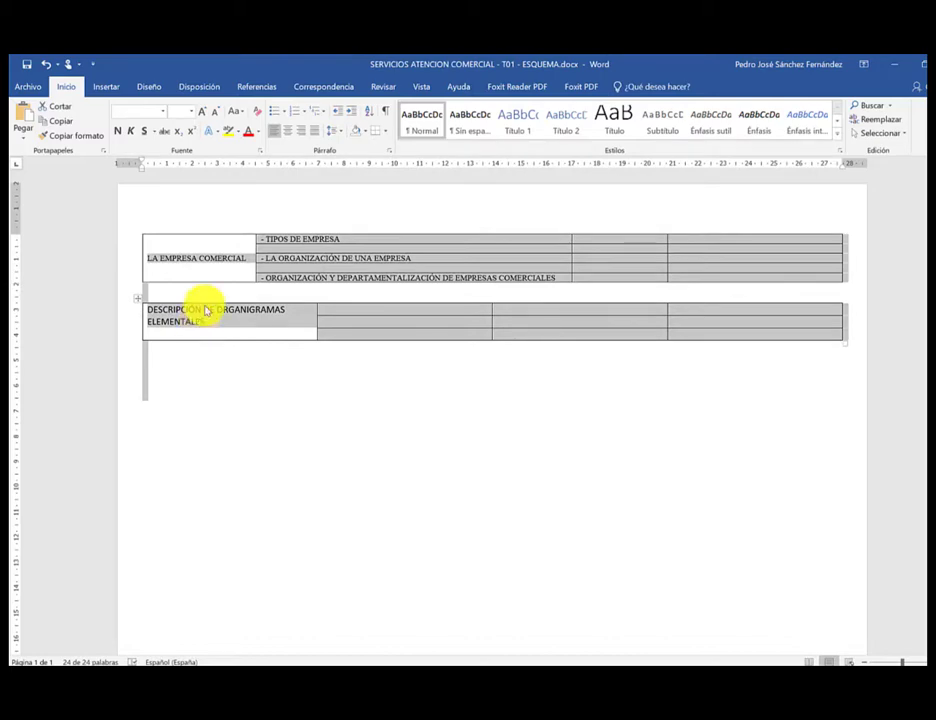
pyautogui.click(165, 110)
pyautogui.click(164, 187)
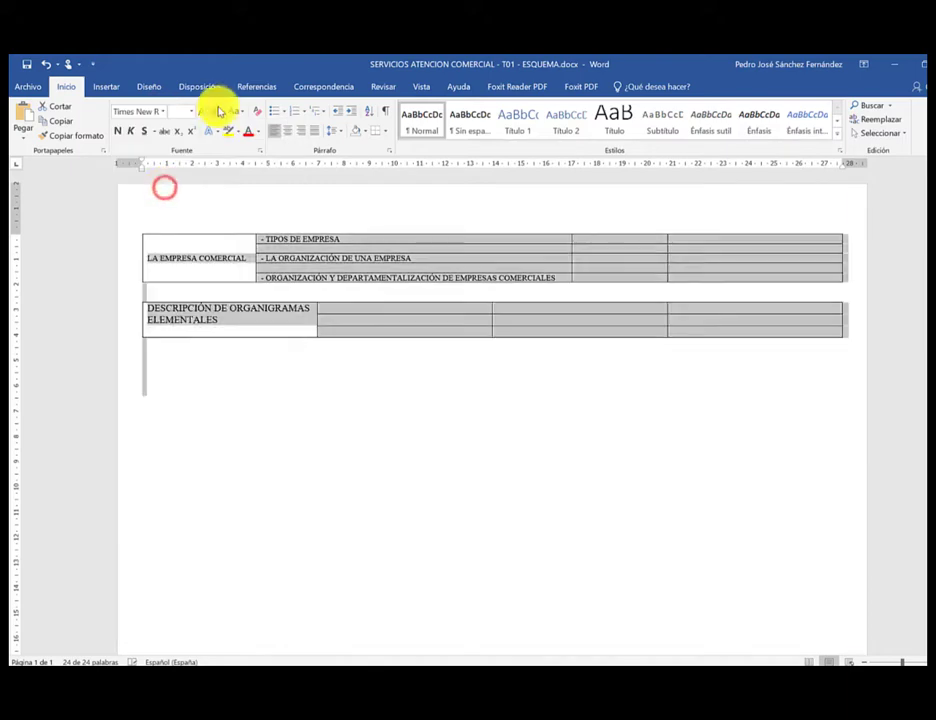
pyautogui.click(191, 110)
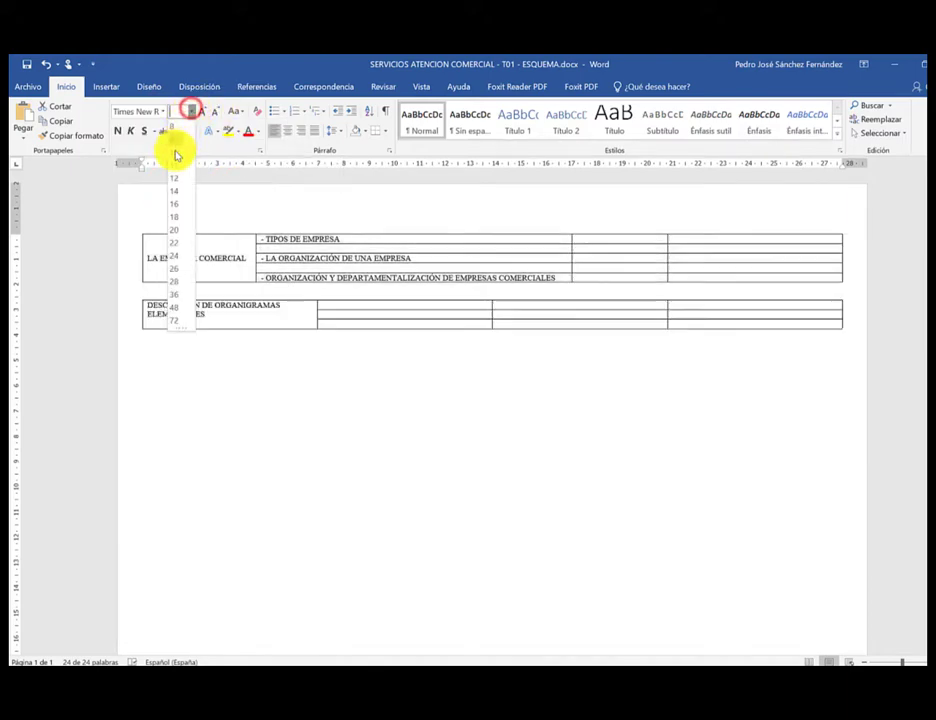
pyautogui.click(174, 140)
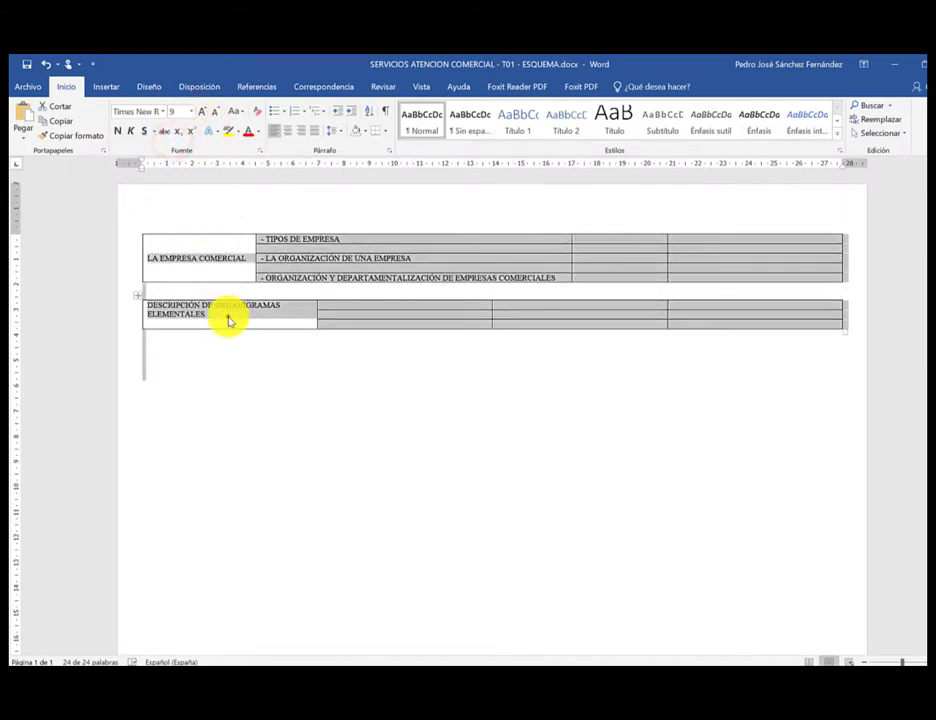
pyautogui.click(228, 320)
pyautogui.click(337, 305)
pyautogui.write('- TIPOS DE ORGANIGRAMAS SEGÚN LA FO')
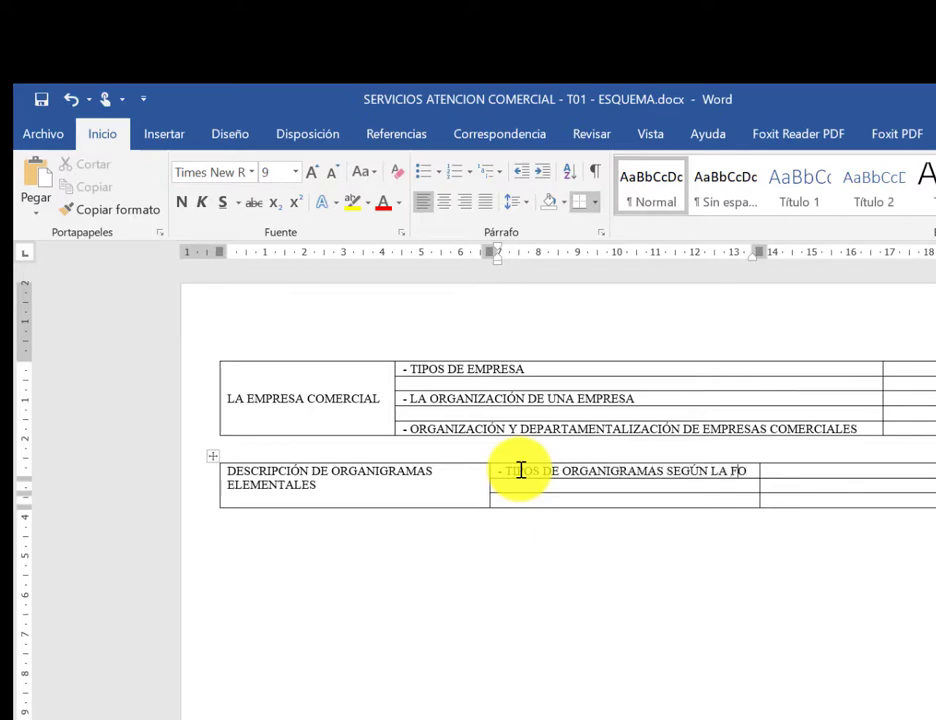
# - Finish both organigram subtopic rows, correct ORGANIGRAMS to ORGANIGRAMAS, and select the second table
pyautogui.write('RMA DEL GRÁFICO')
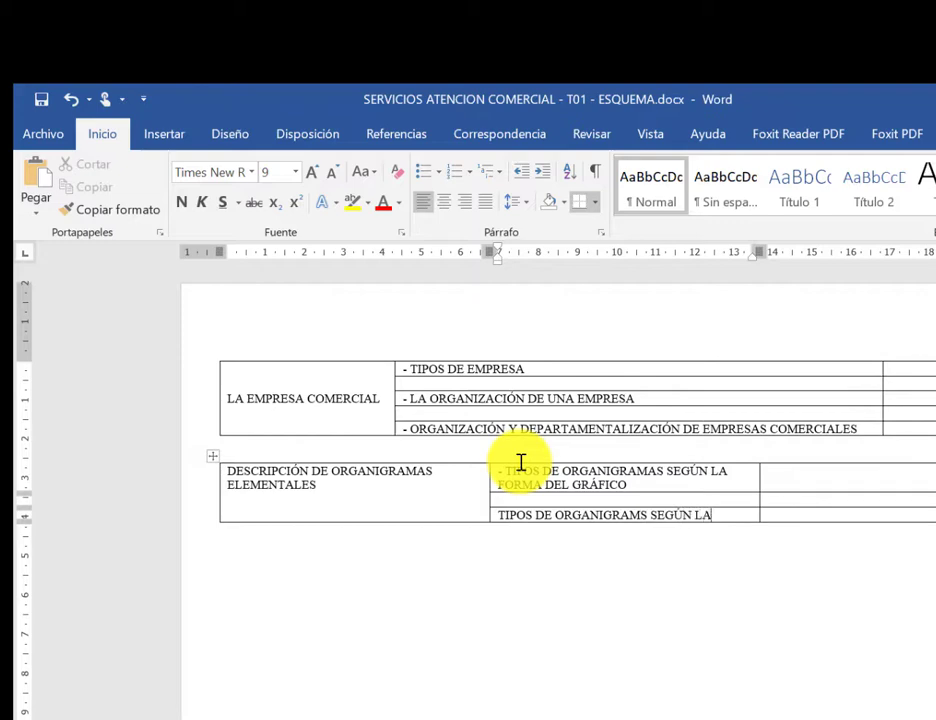
pyautogui.write('I')
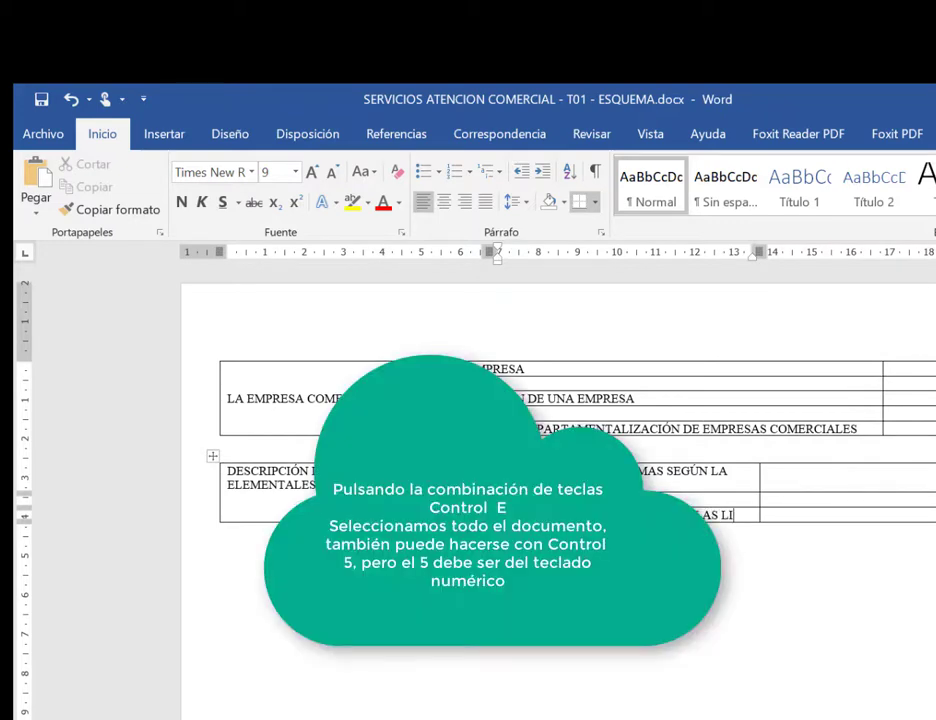
pyautogui.write('MIT')
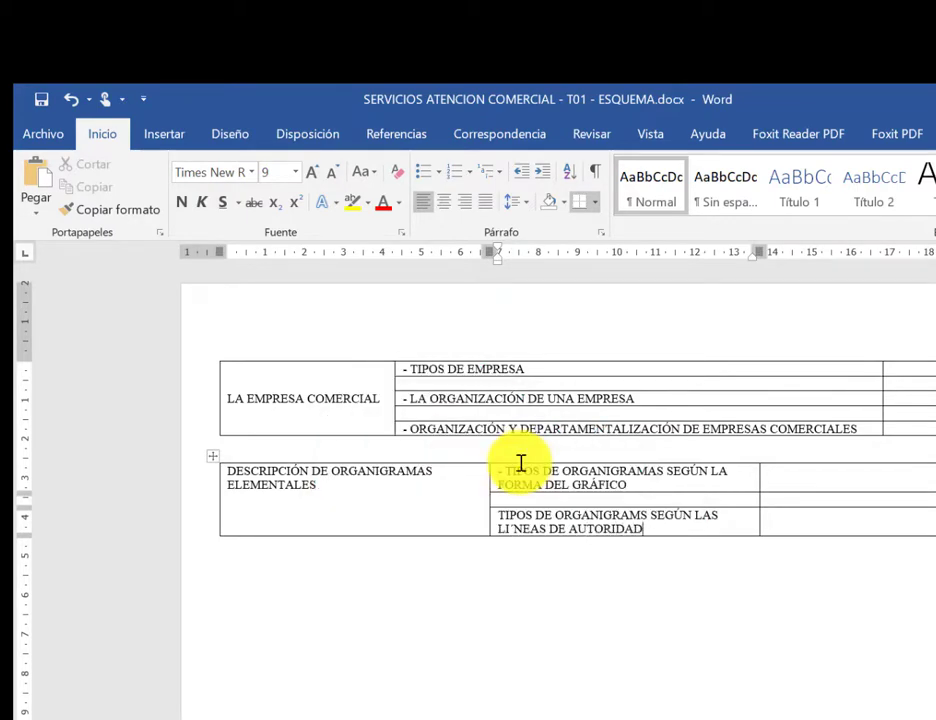
pyautogui.click(639, 517)
pyautogui.write('A')
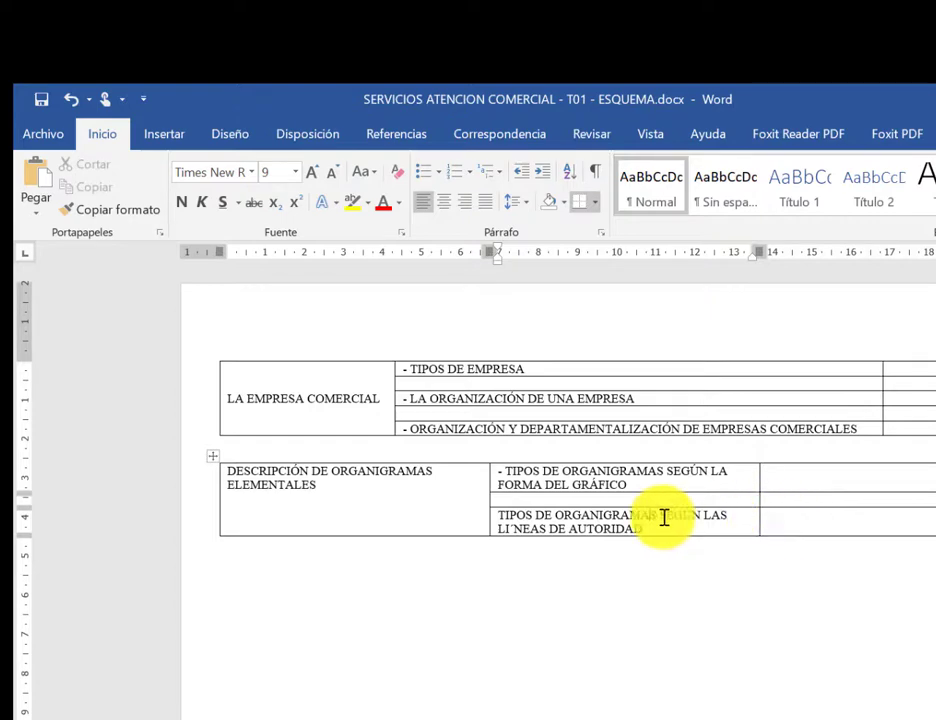
pyautogui.click(213, 458)
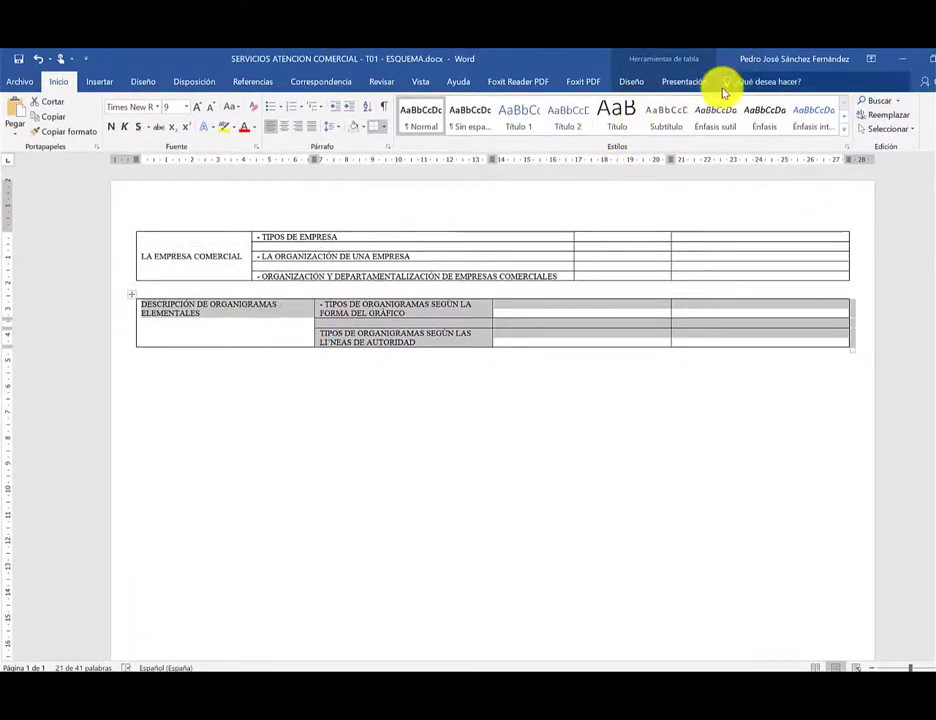
# - Show the Table Tools Layout options and try selecting the lower table's cells and first row
pyautogui.click(682, 81)
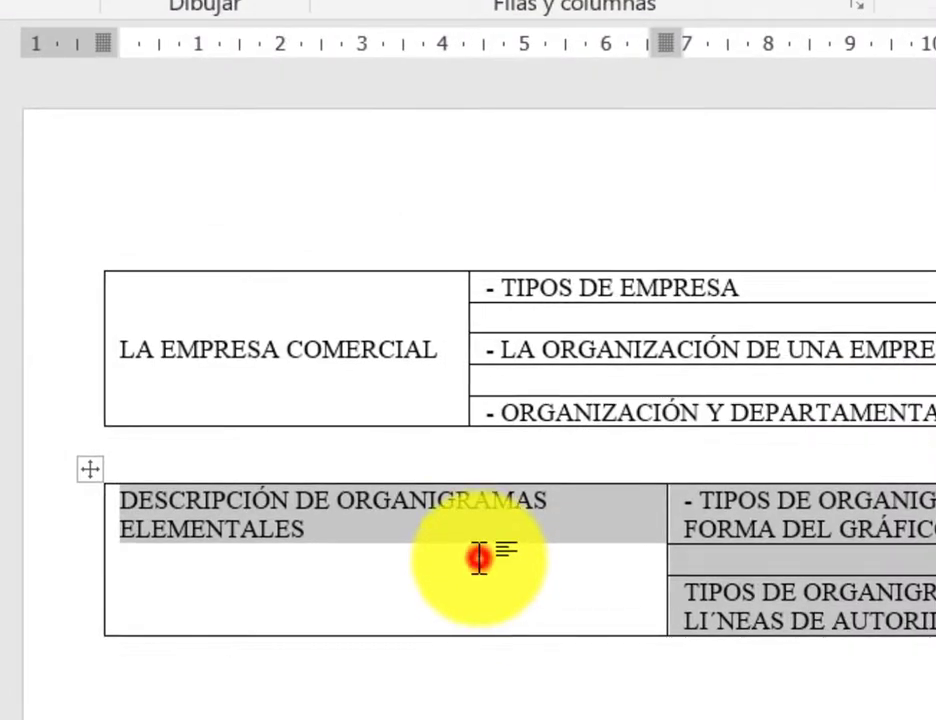
pyautogui.click(479, 556)
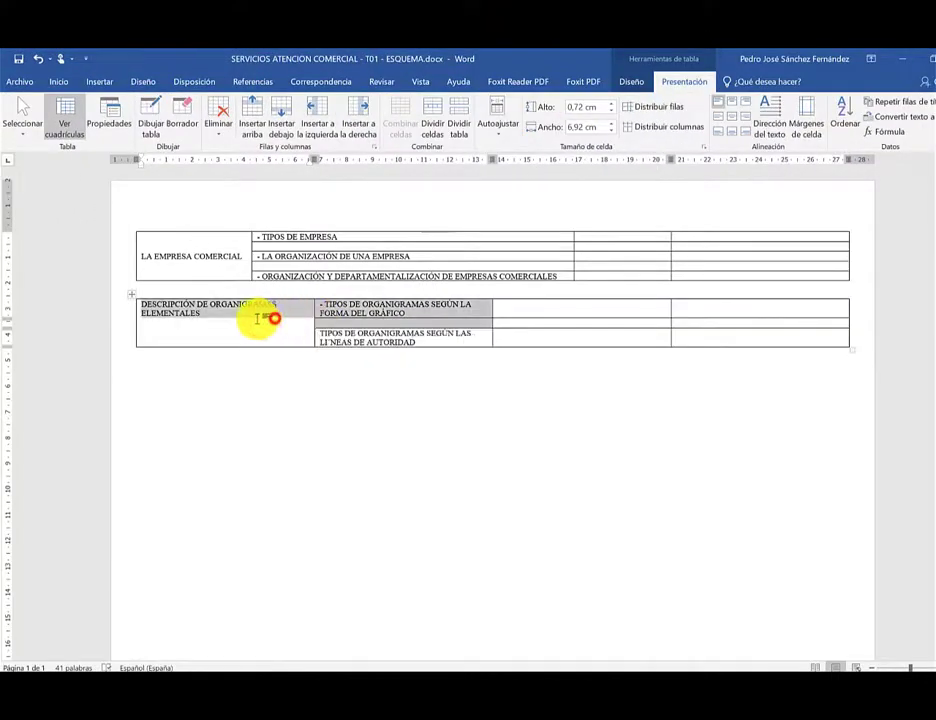
pyautogui.click(245, 317)
pyautogui.moveTo(347, 322); pyautogui.dragTo(787, 337)
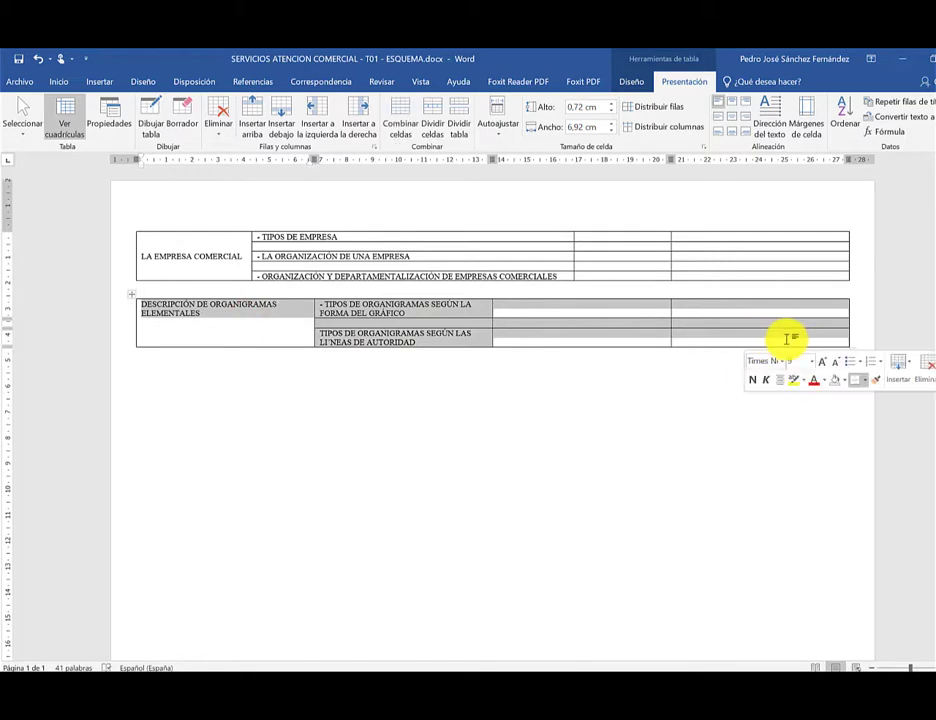
pyautogui.click(704, 336)
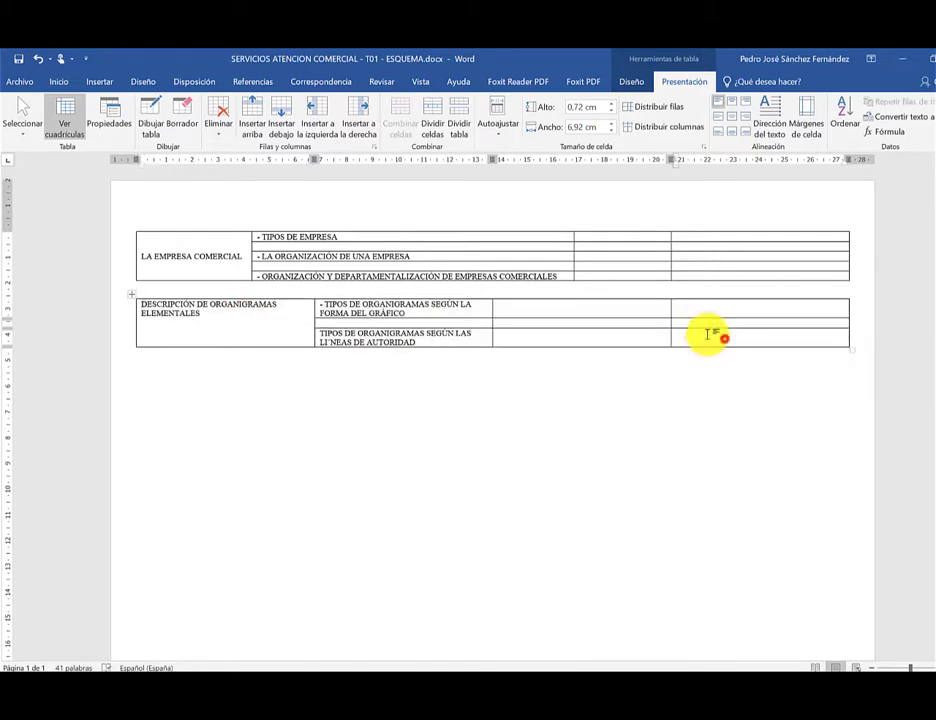
pyautogui.moveTo(707, 336); pyautogui.dragTo(240, 314)
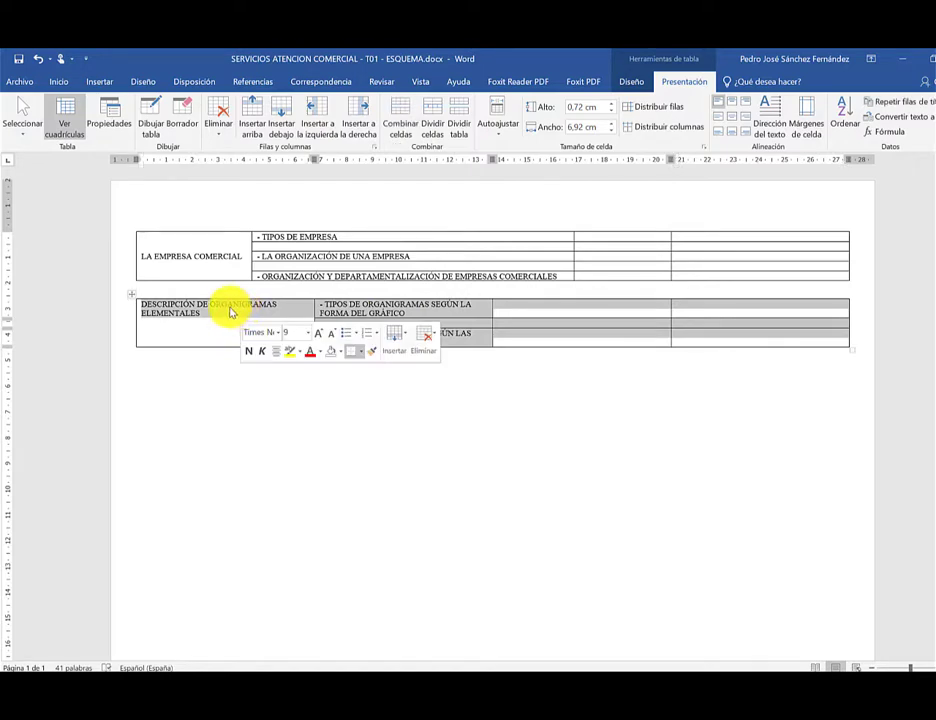
pyautogui.click(379, 305)
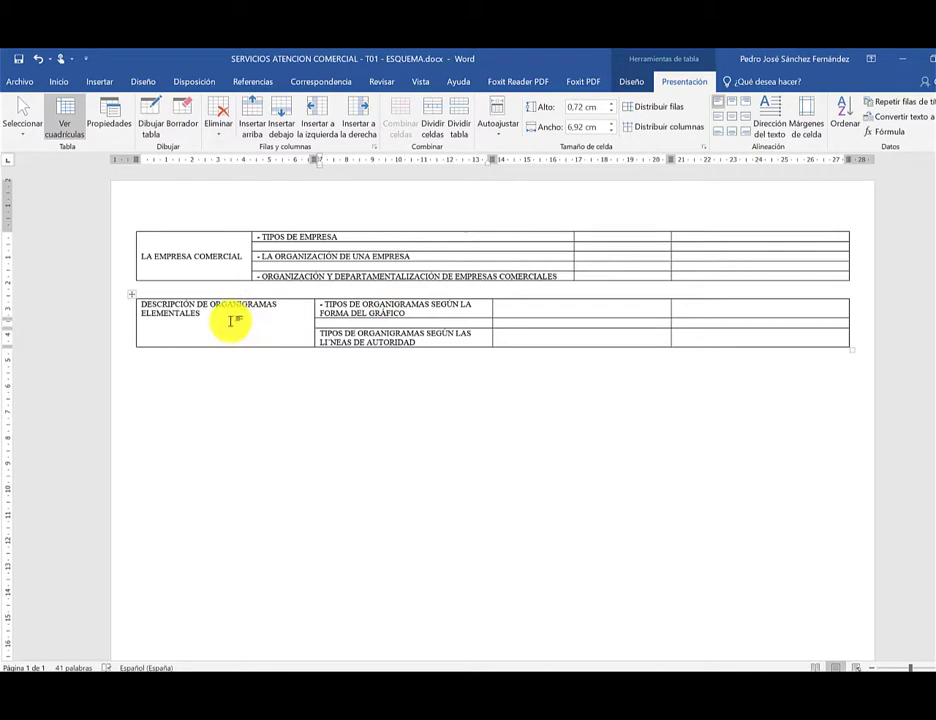
pyautogui.click(130, 326)
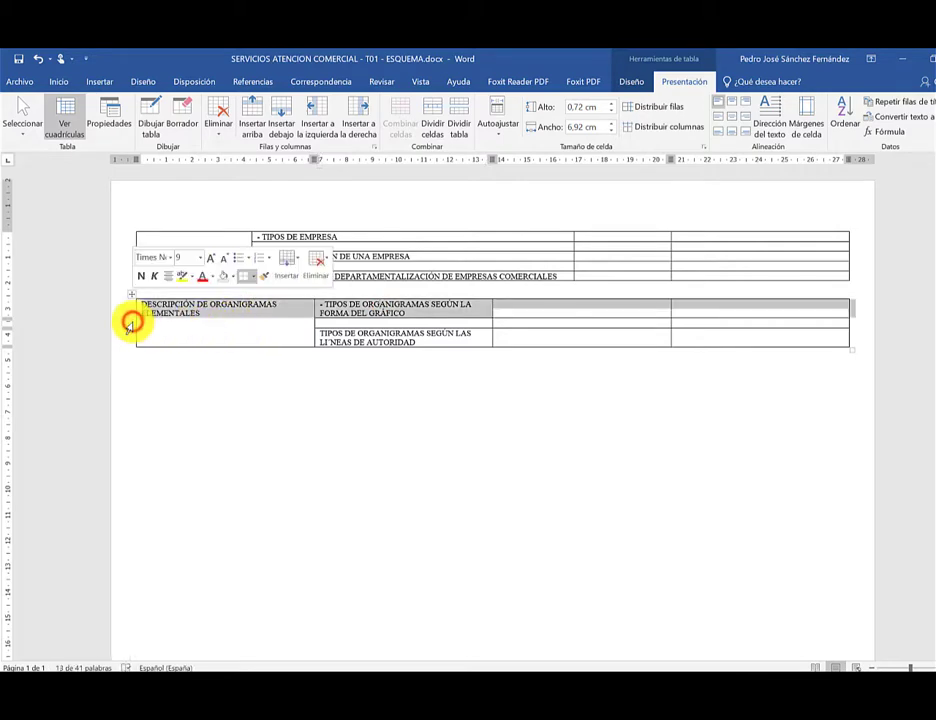
pyautogui.click(770, 337)
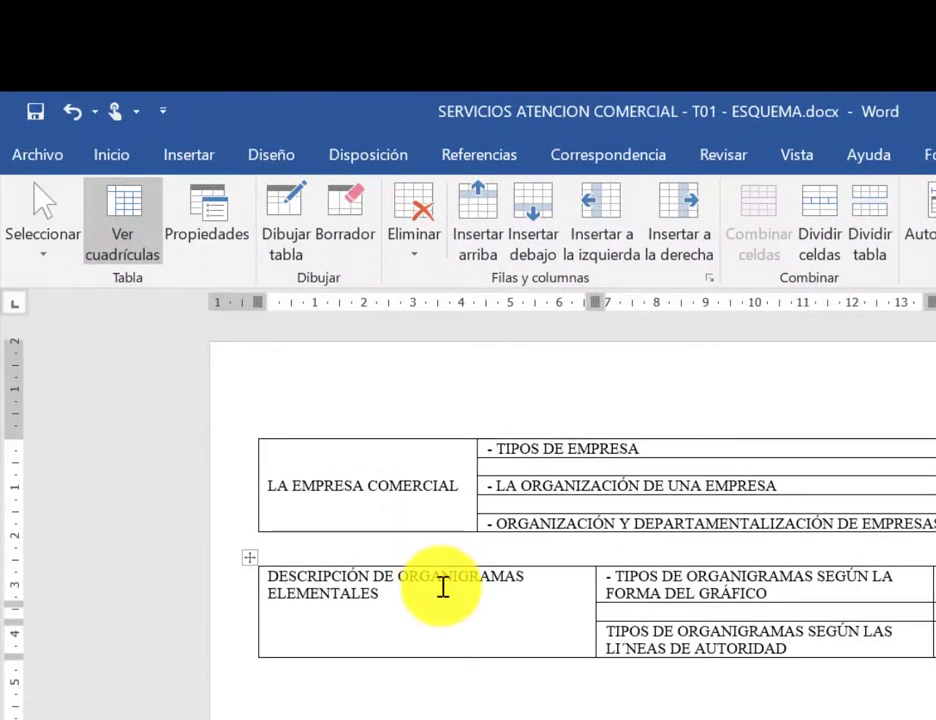
# - Select the whole lower table and apply Align Center Left to centre its text vertically
pyautogui.moveTo(440, 563); pyautogui.dragTo(760, 570)
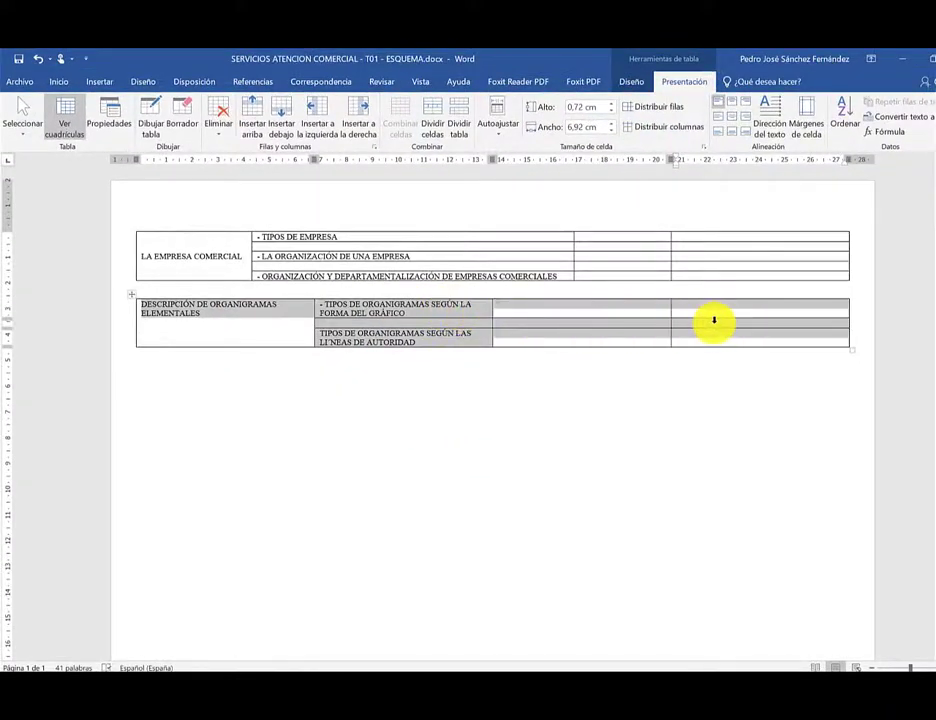
pyautogui.moveTo(526, 315); pyautogui.dragTo(731, 339)
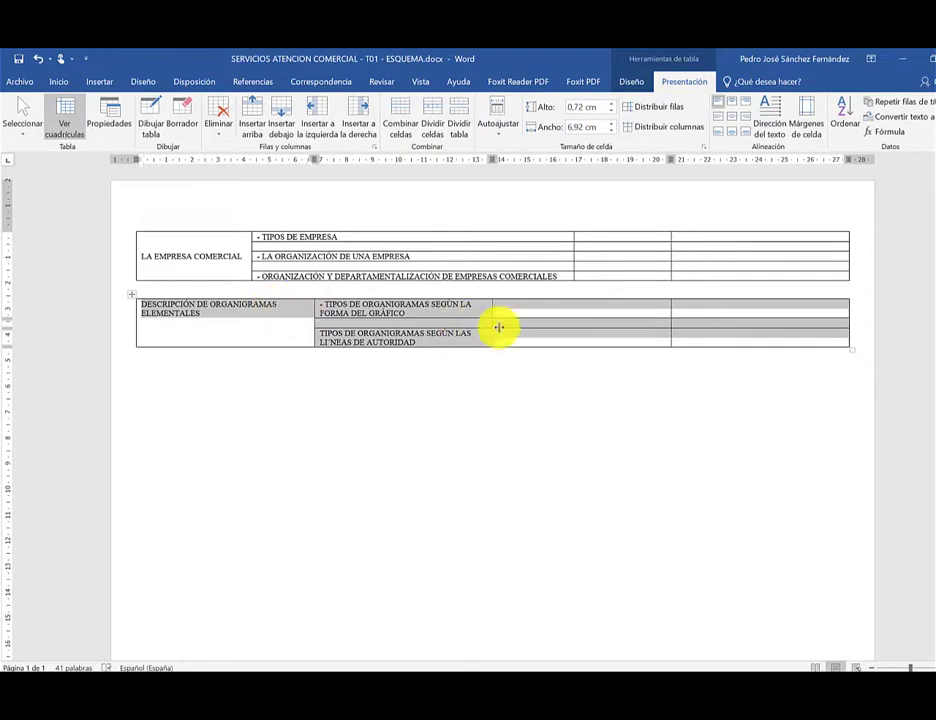
pyautogui.click(717, 115)
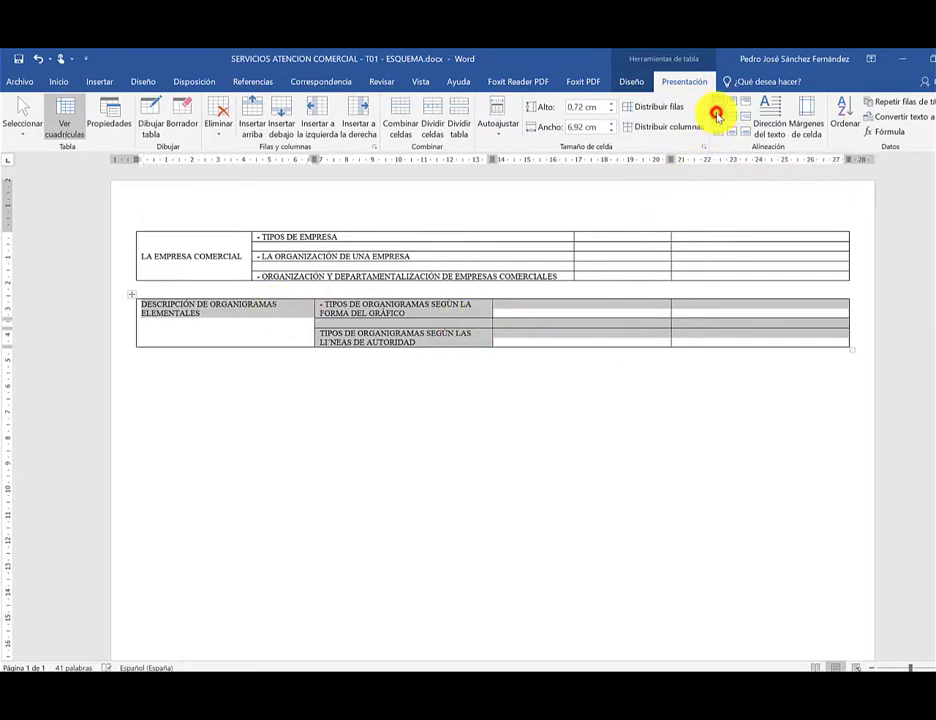
pyautogui.click(268, 331)
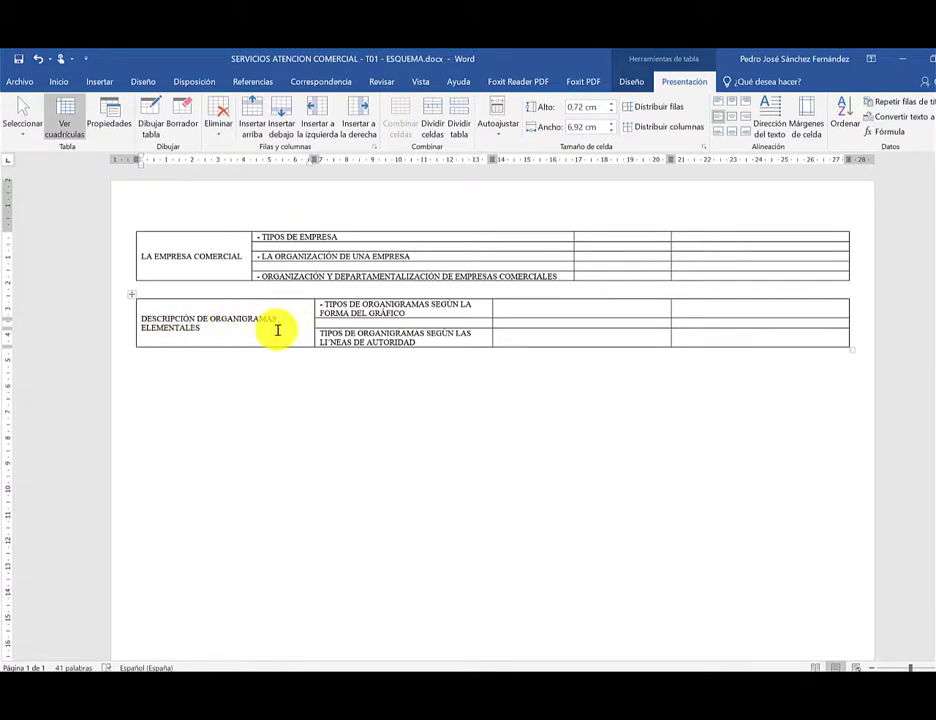
# - Turn on the ruler from the View tab and return to Home with the caret in the heading cell
pyautogui.click(285, 323)
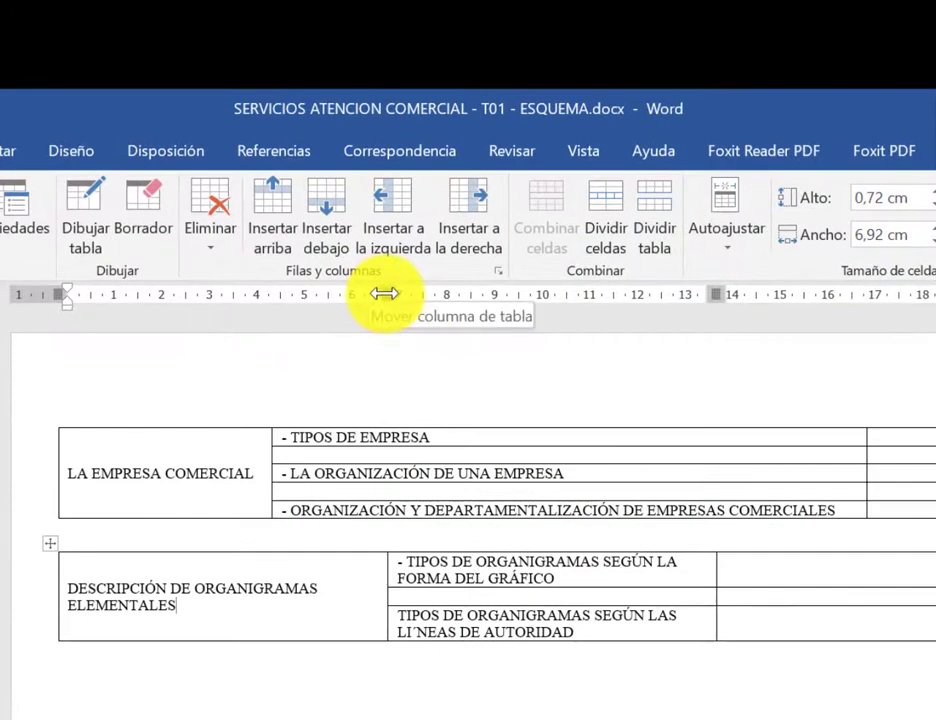
pyautogui.click(584, 147)
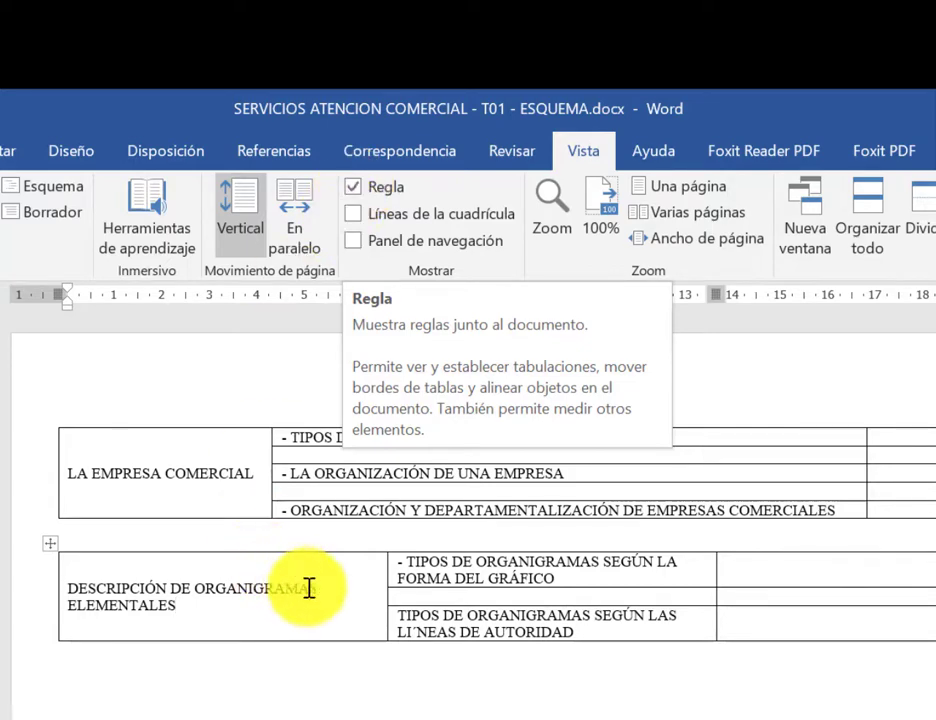
pyautogui.click(340, 588)
pyautogui.click(3, 150)
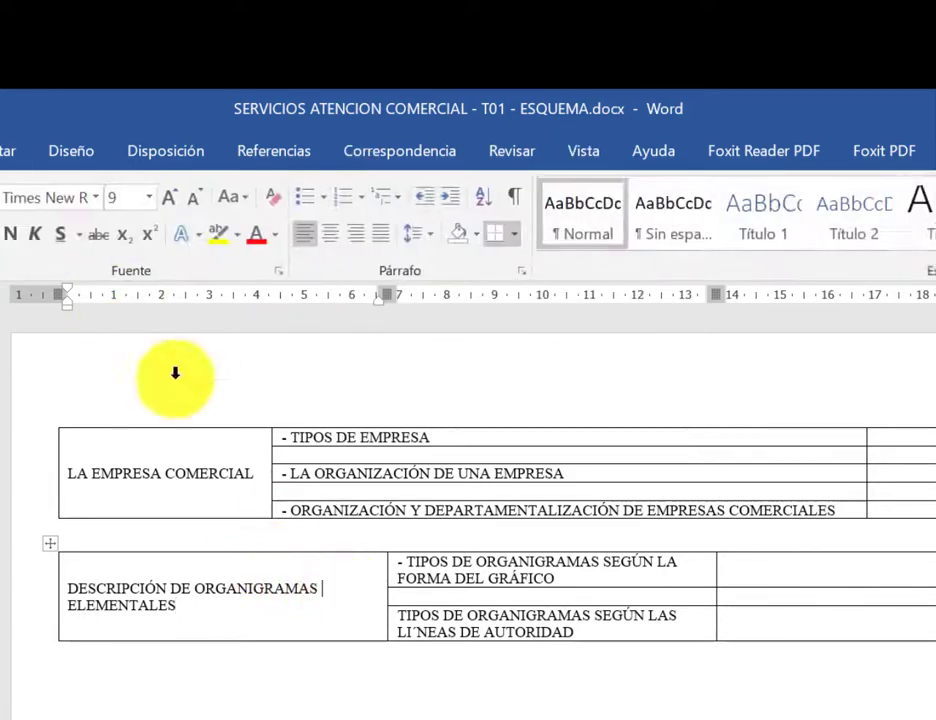
# - Drag the lower table's first column boundary so 'DESCRIPCIÓN DE ORGANIGRAMAS ELEMENTALES' fits one line
pyautogui.click(321, 593)
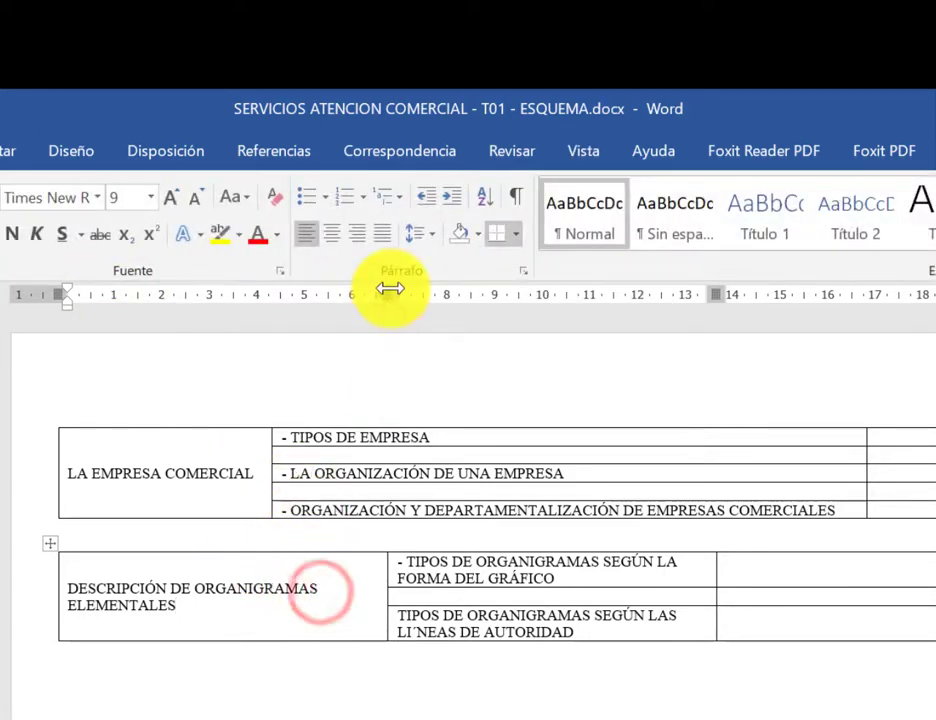
pyautogui.moveTo(388, 293); pyautogui.dragTo(268, 306)
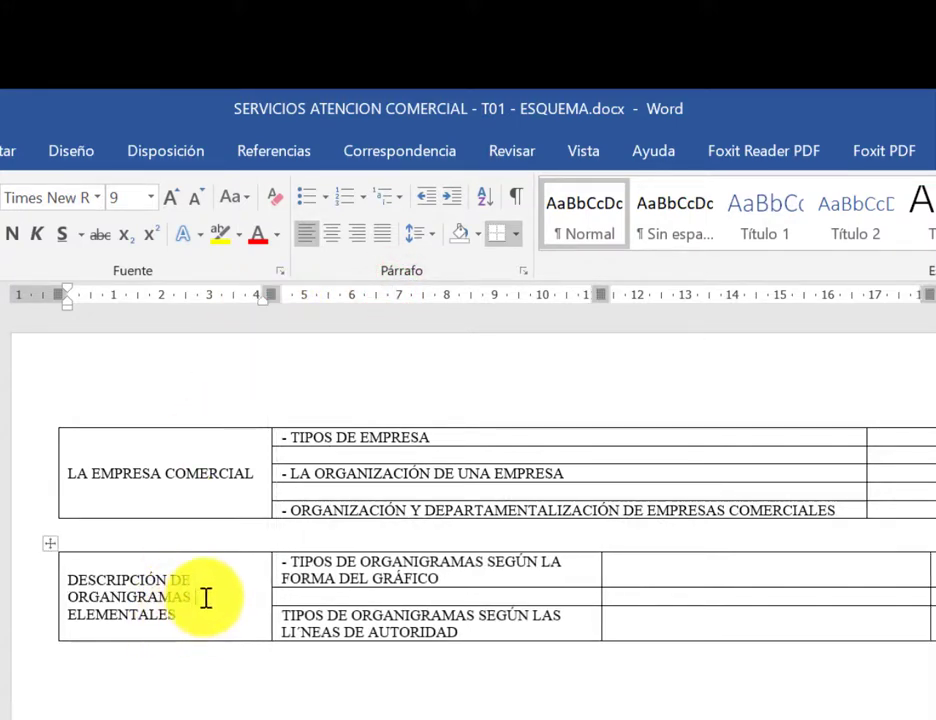
pyautogui.moveTo(272, 296)
pyautogui.mouseDown()
pyautogui.moveTo(205, 307)
pyautogui.moveTo(451, 296)
pyautogui.mouseUp()
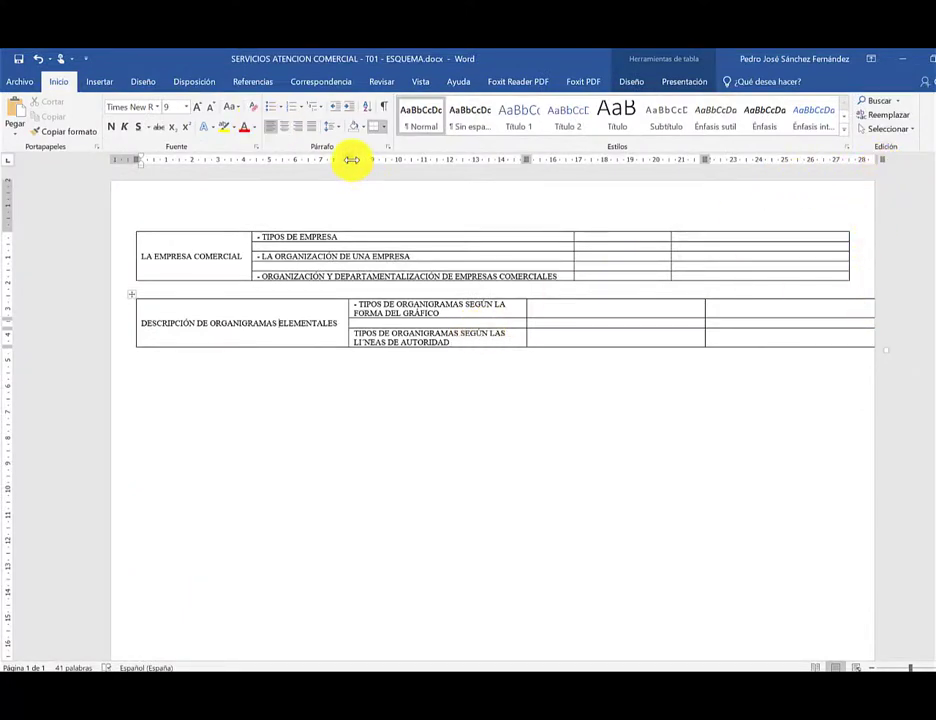
# - Widen the first and subtopic columns and narrow the last column, making the lower table narrower
pyautogui.moveTo(352, 160); pyautogui.dragTo(318, 164)
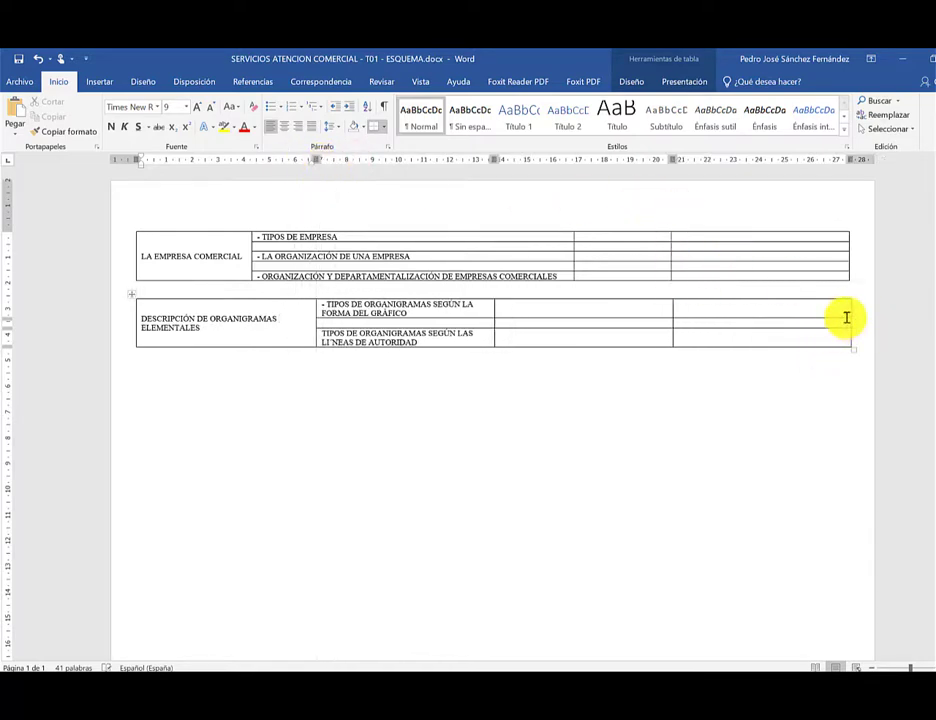
pyautogui.moveTo(319, 158); pyautogui.dragTo(388, 162)
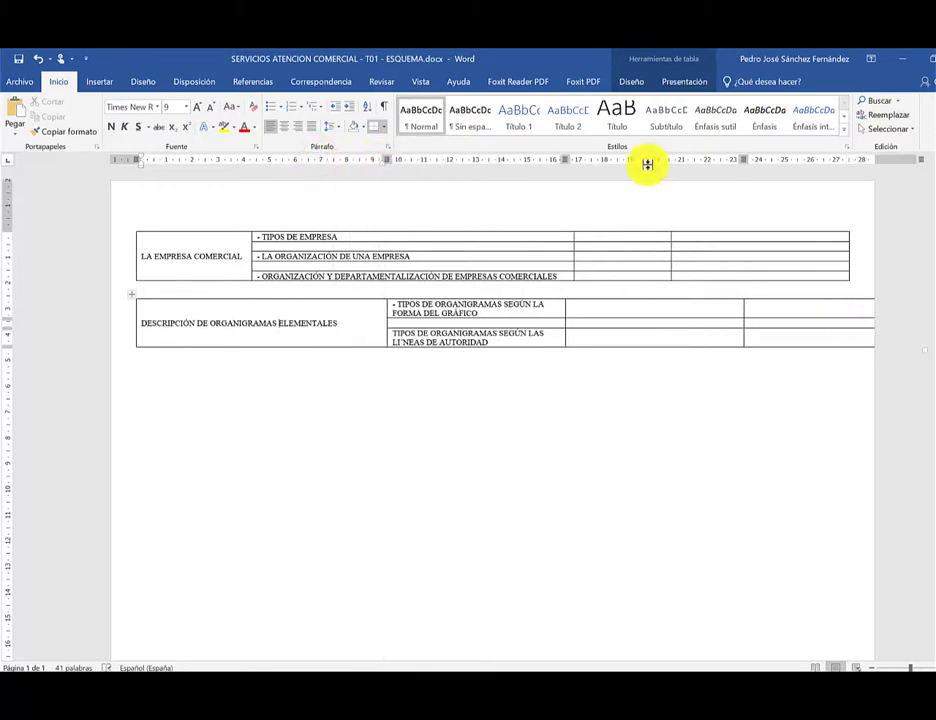
pyautogui.moveTo(918, 159); pyautogui.dragTo(804, 161)
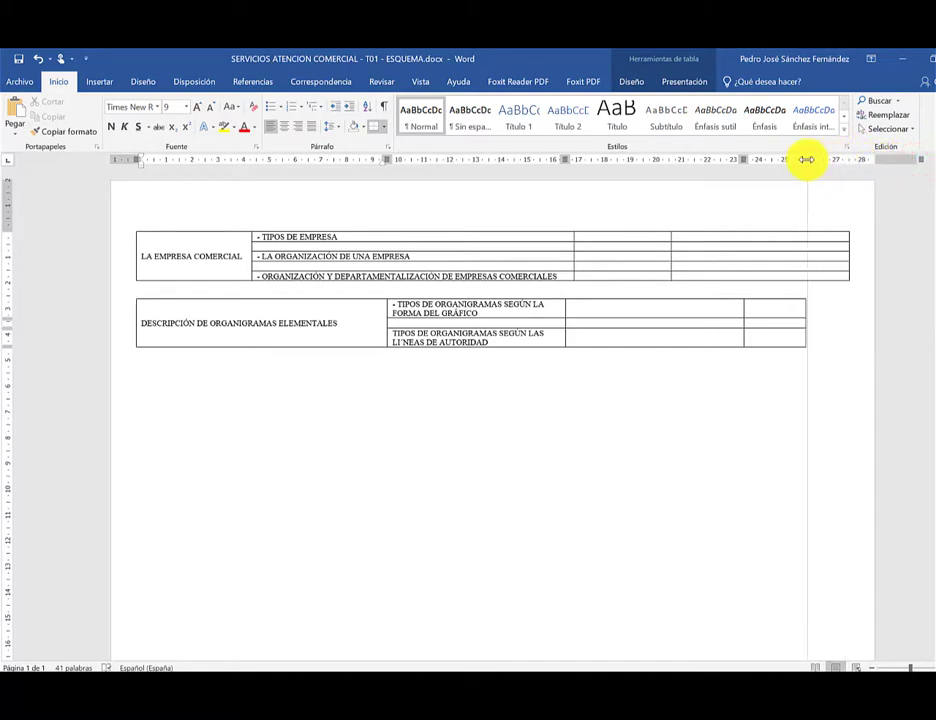
pyautogui.moveTo(738, 159); pyautogui.dragTo(698, 159)
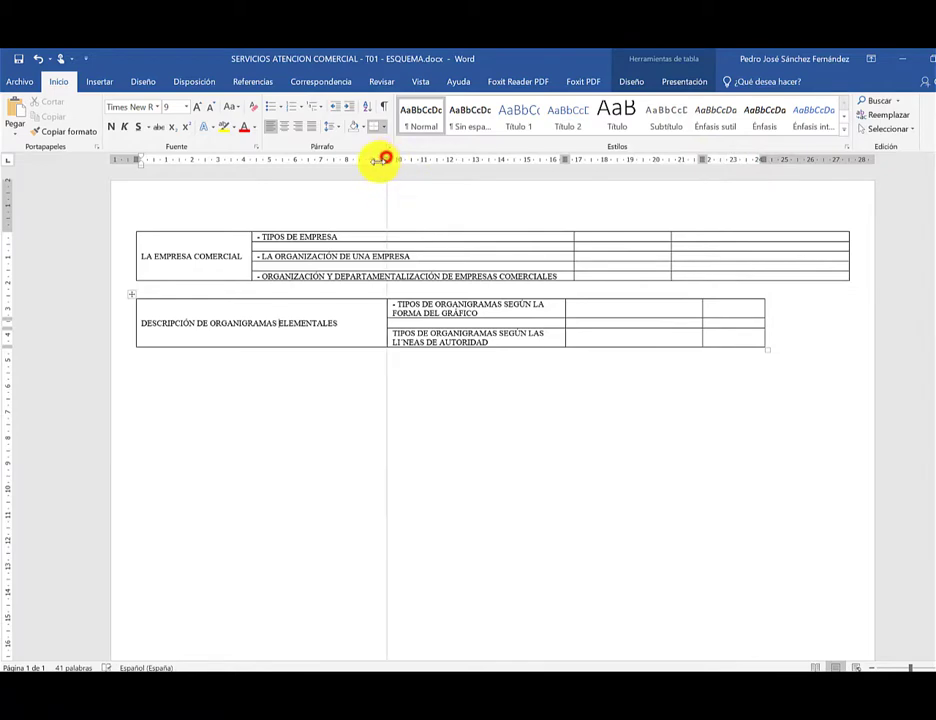
pyautogui.moveTo(381, 160); pyautogui.dragTo(349, 161)
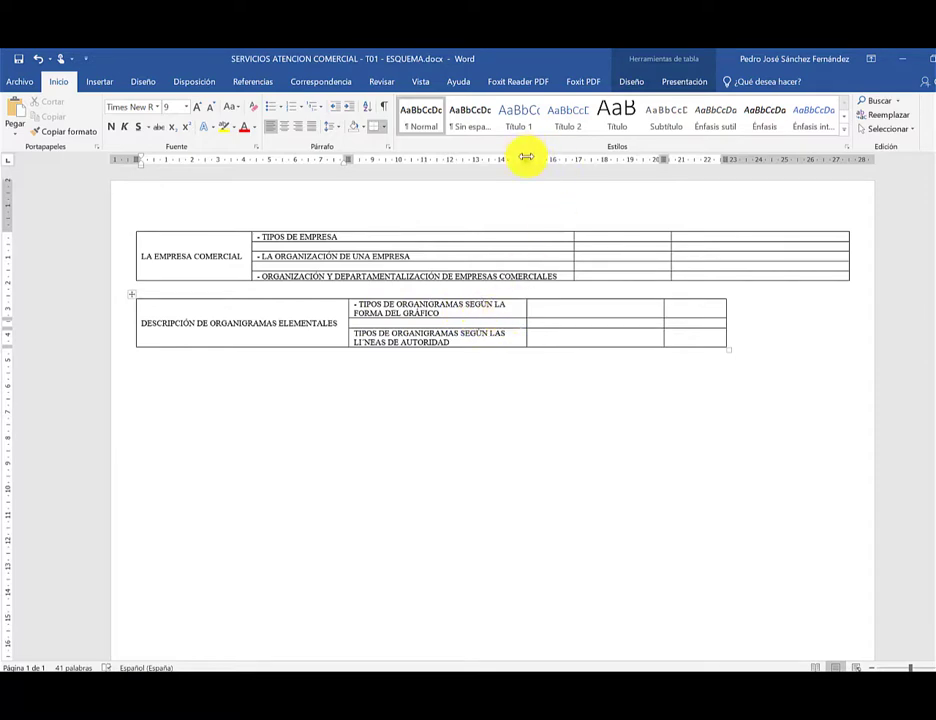
pyautogui.moveTo(538, 160)
pyautogui.mouseDown()
pyautogui.moveTo(622, 165)
pyautogui.moveTo(612, 167)
pyautogui.mouseUp()
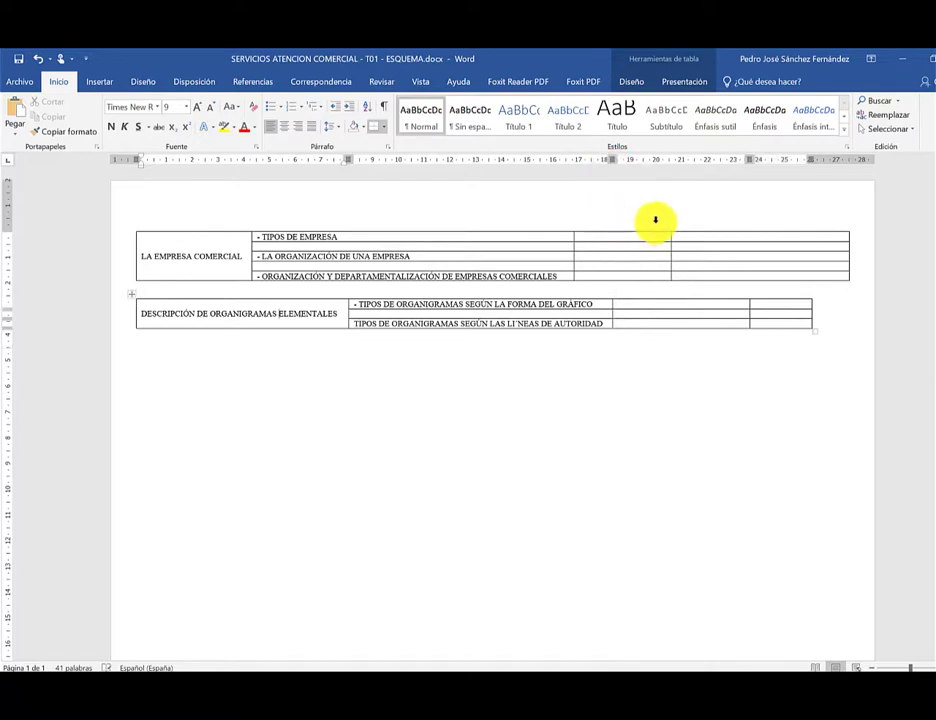
pyautogui.moveTo(749, 161); pyautogui.dragTo(710, 167)
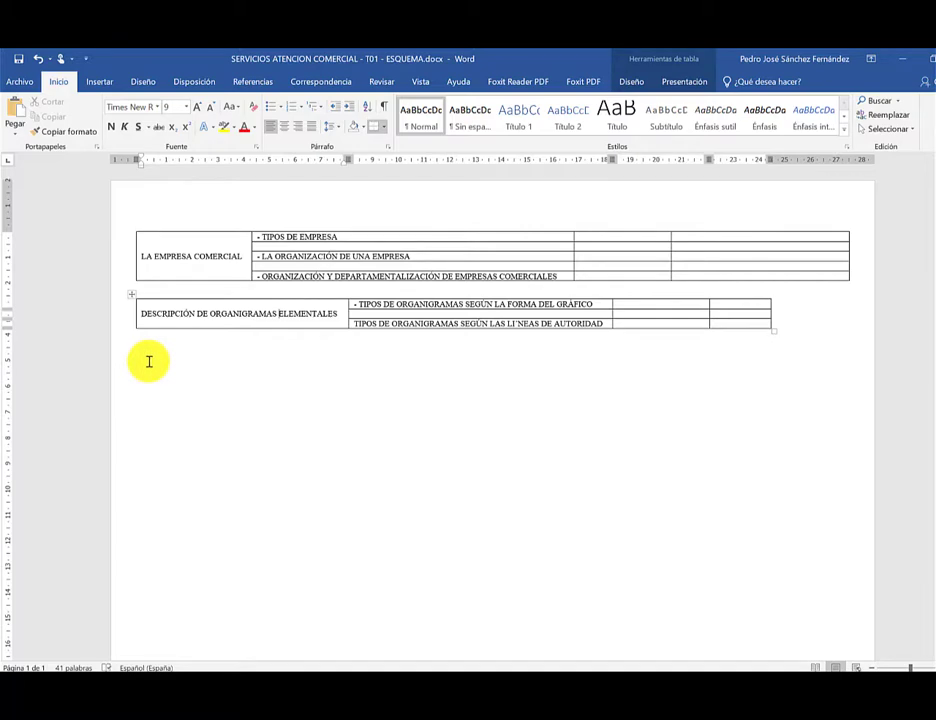
pyautogui.doubleClick(147, 360)
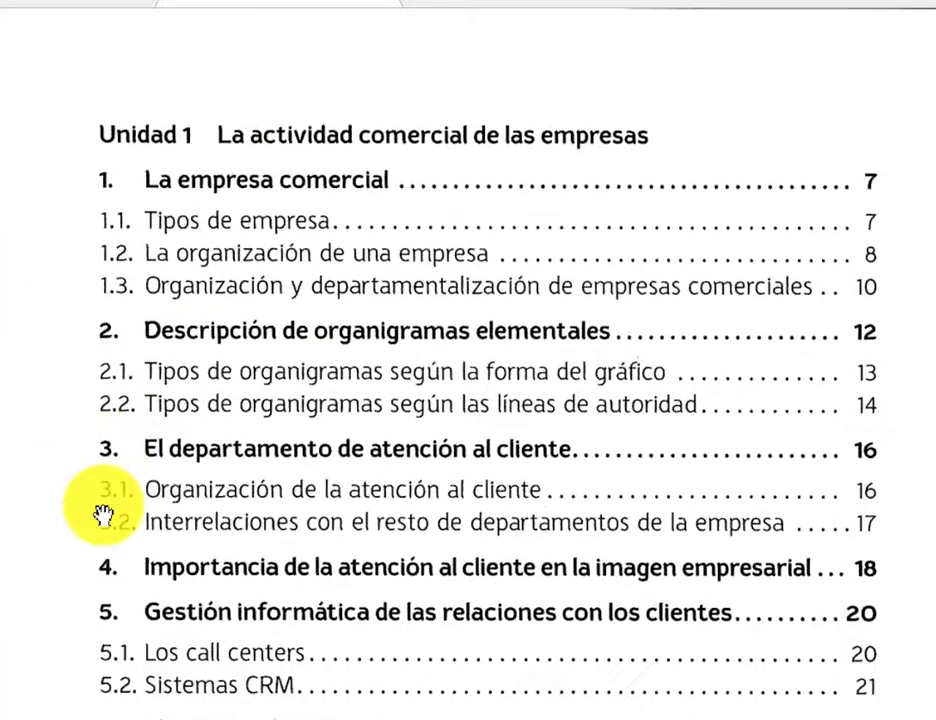
# - Scroll the PDF index to review sections 3 through 7
pyautogui.scroll(-2, 103, 515)
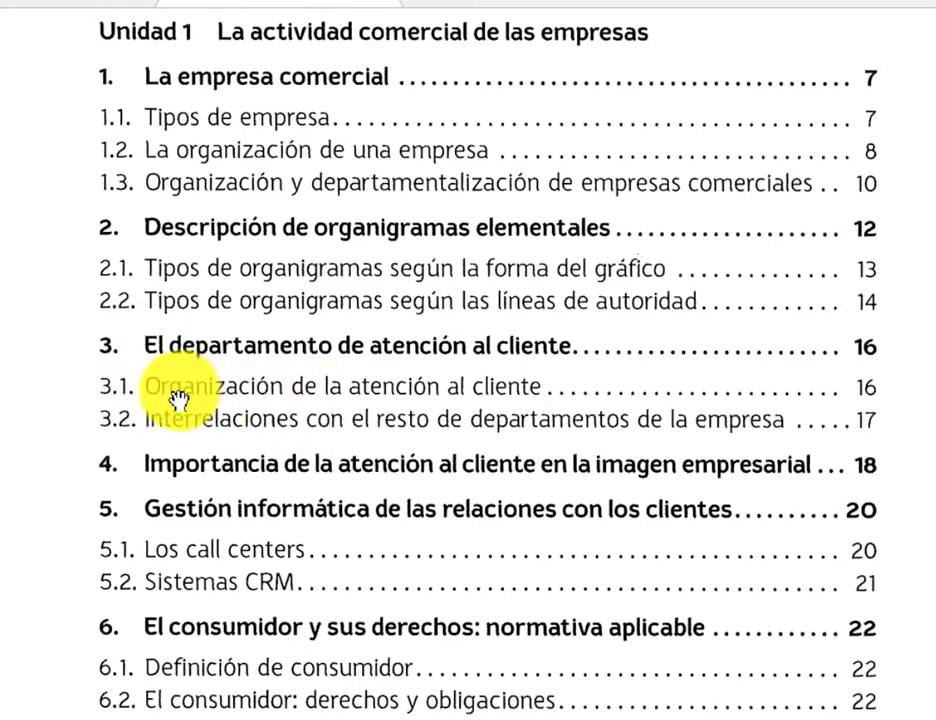
pyautogui.scroll(-1, 178, 400)
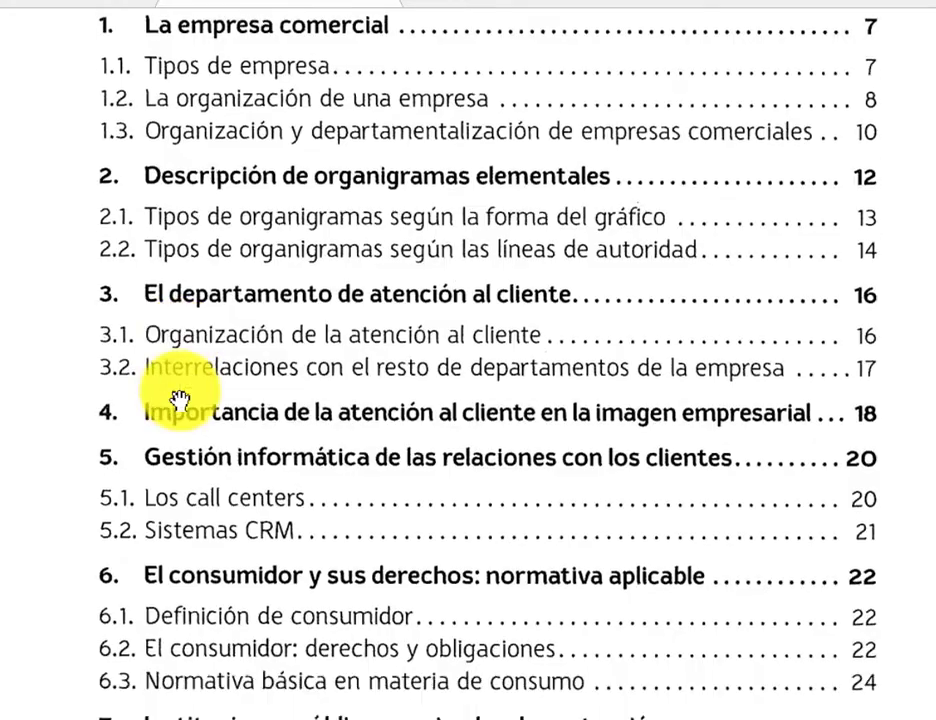
pyautogui.scroll(-1, 178, 400)
pyautogui.scroll(1, 182, 404)
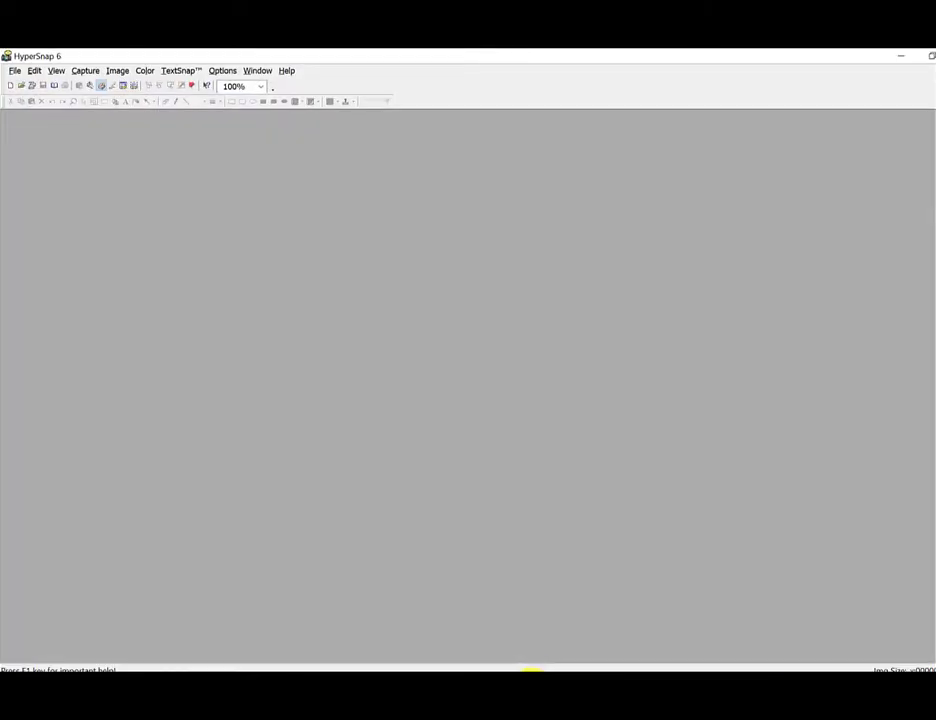
# - Capture the index region from chapter 3 to 7.3 with a HyperSnap region capture
pyautogui.hotkey('ctrl', 'shift', 'r')
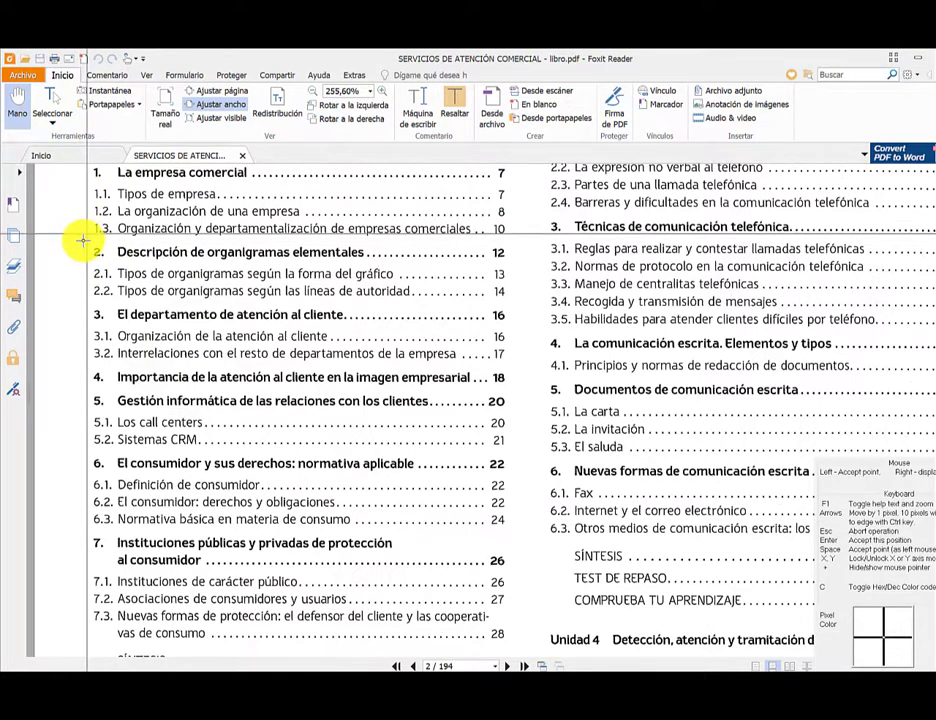
pyautogui.click(77, 303)
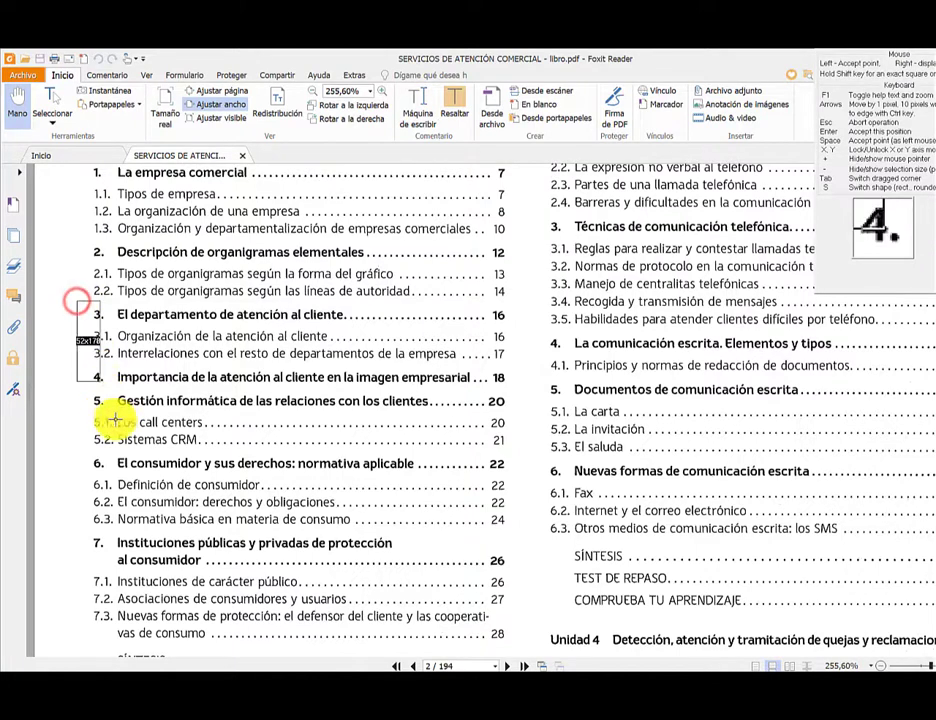
pyautogui.click(510, 650)
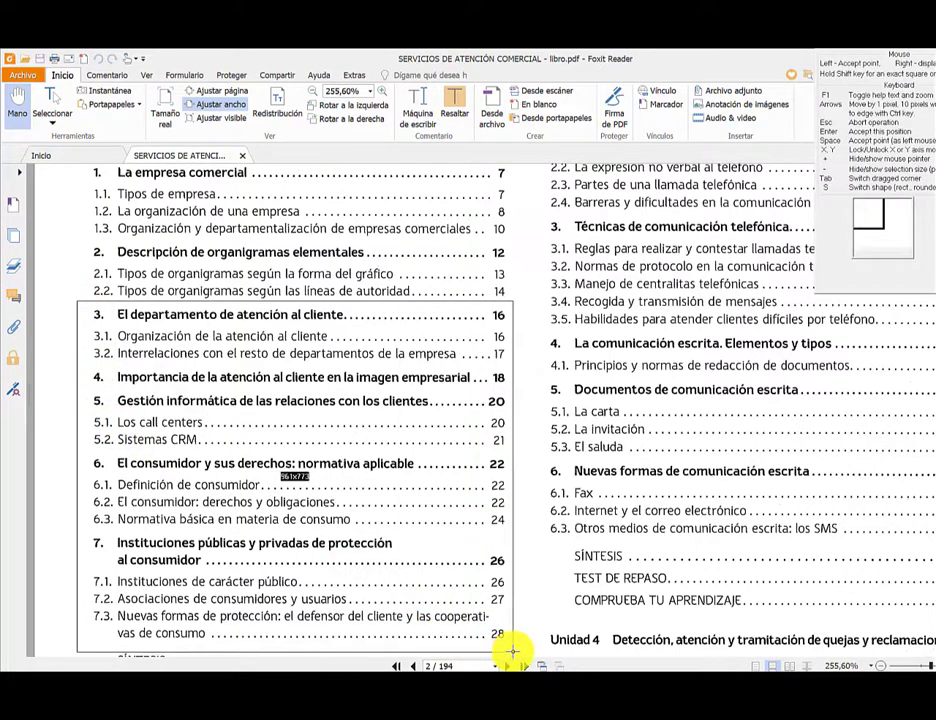
pyautogui.press('Return')
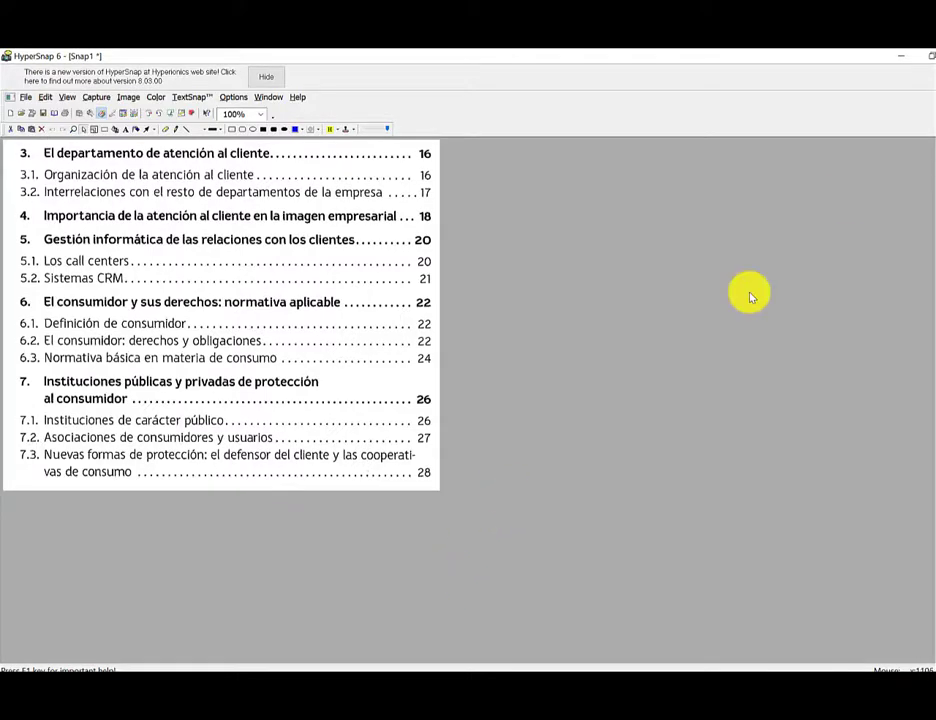
# - Return briefly to the PDF viewer, then switch back to the Word outline document
pyautogui.click(899, 58)
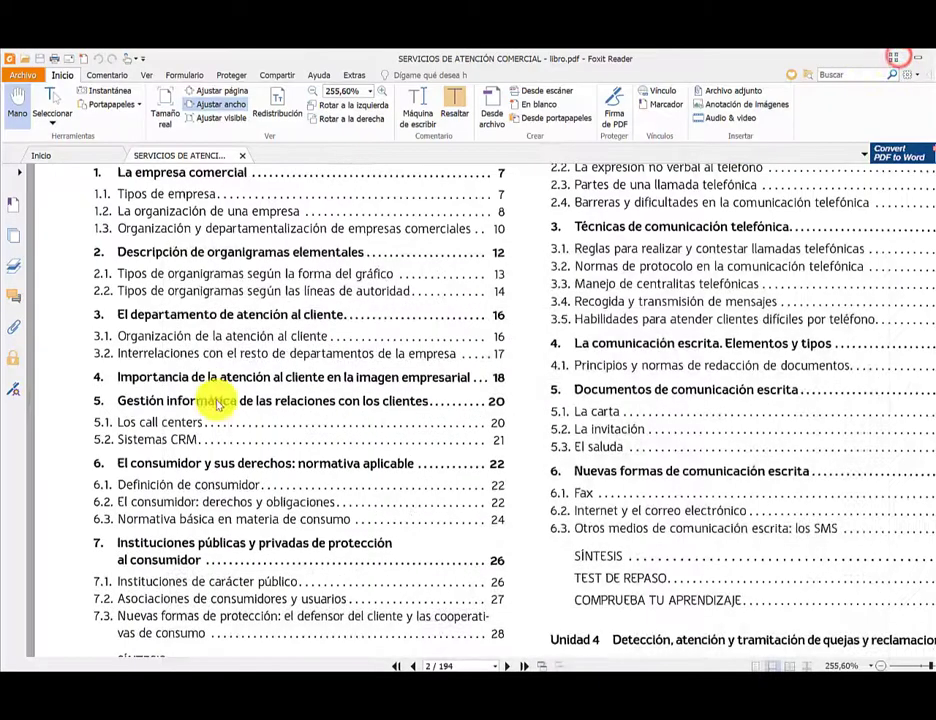
pyautogui.scroll(-2, 128, 432)
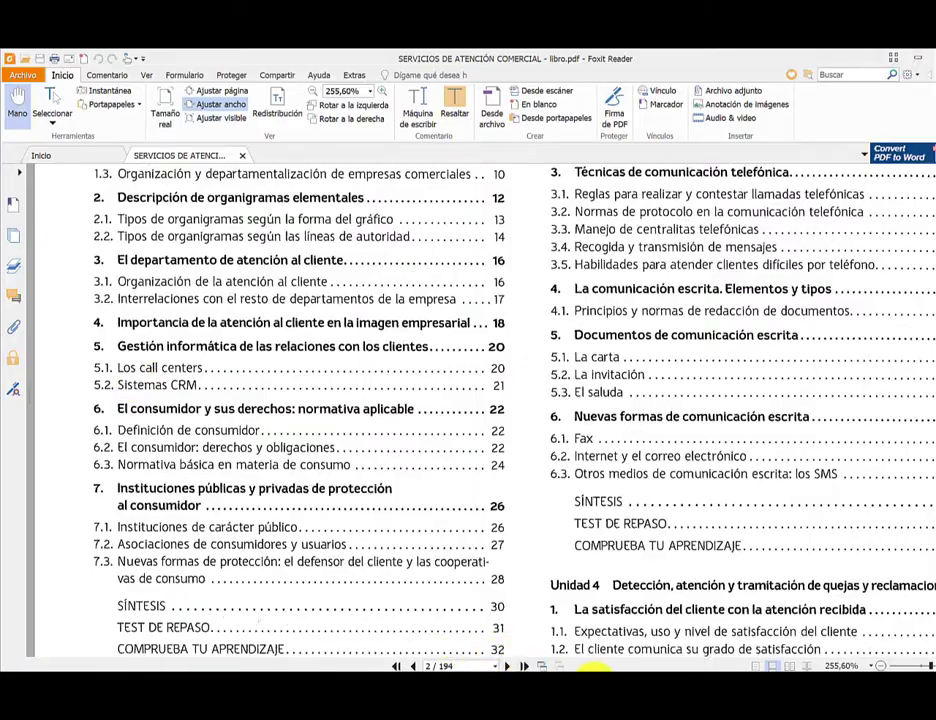
pyautogui.hotkey('alt', 'Tab')
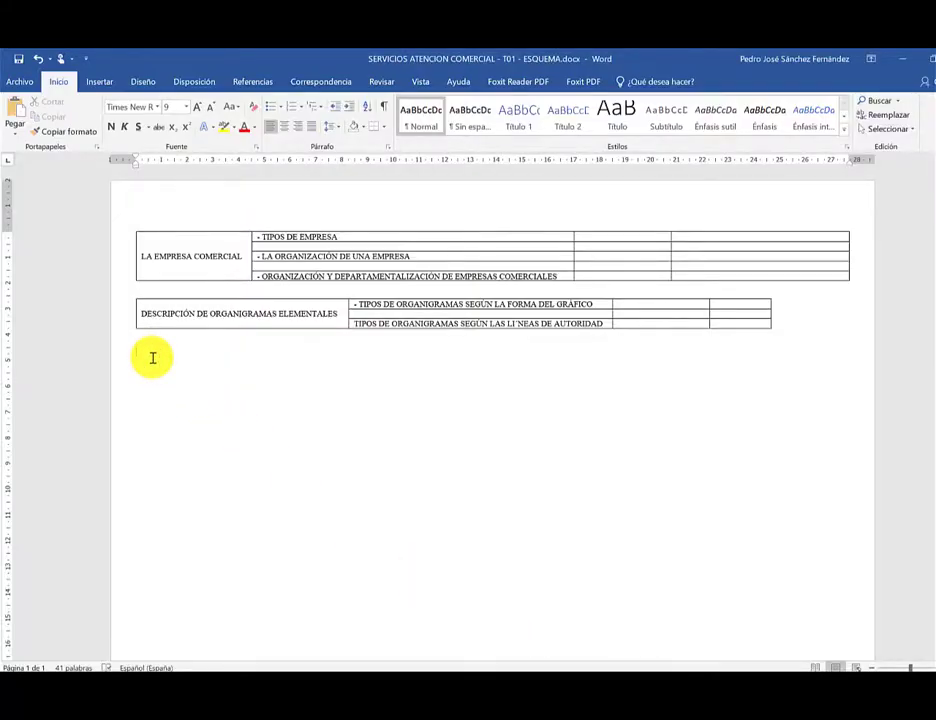
# - Paste the captured index below the topic tables with two blank lines above it
pyautogui.hotkey('ctrl', 'v')
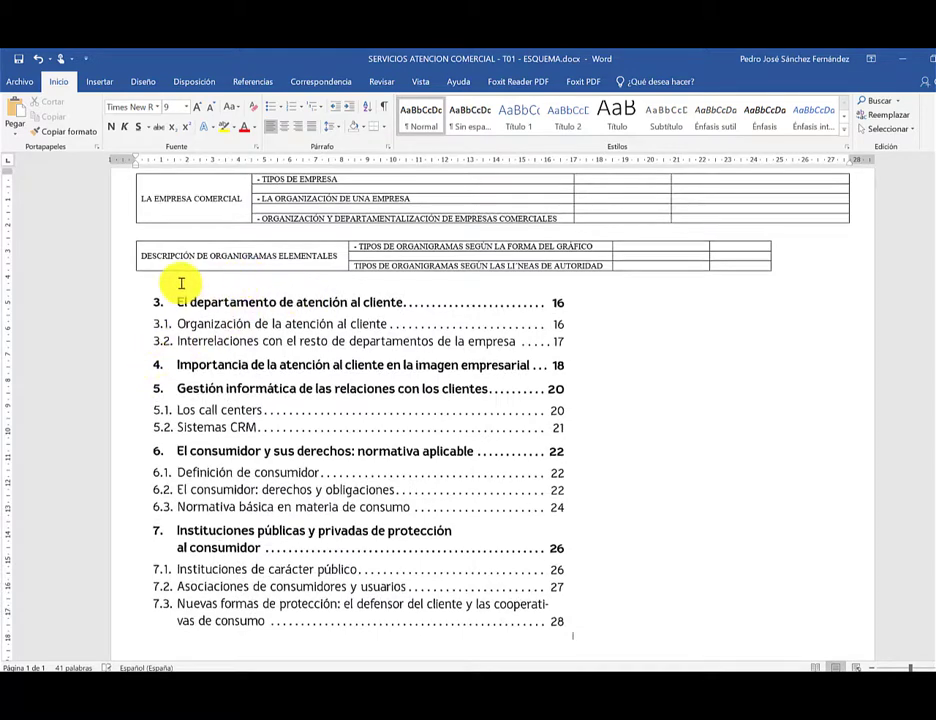
pyautogui.press('Return')
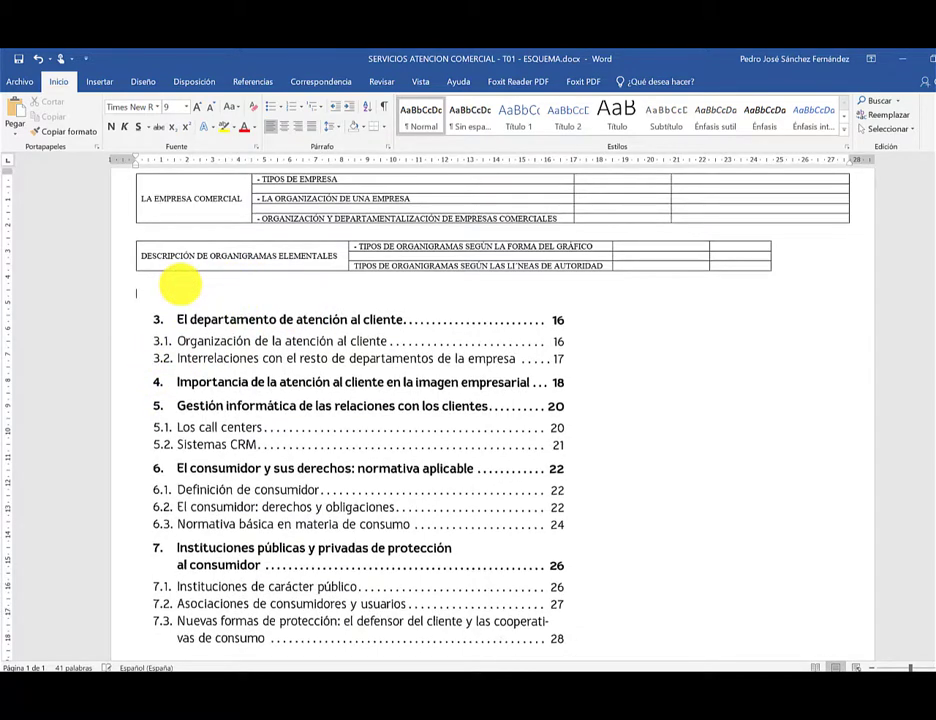
pyautogui.press('Return')
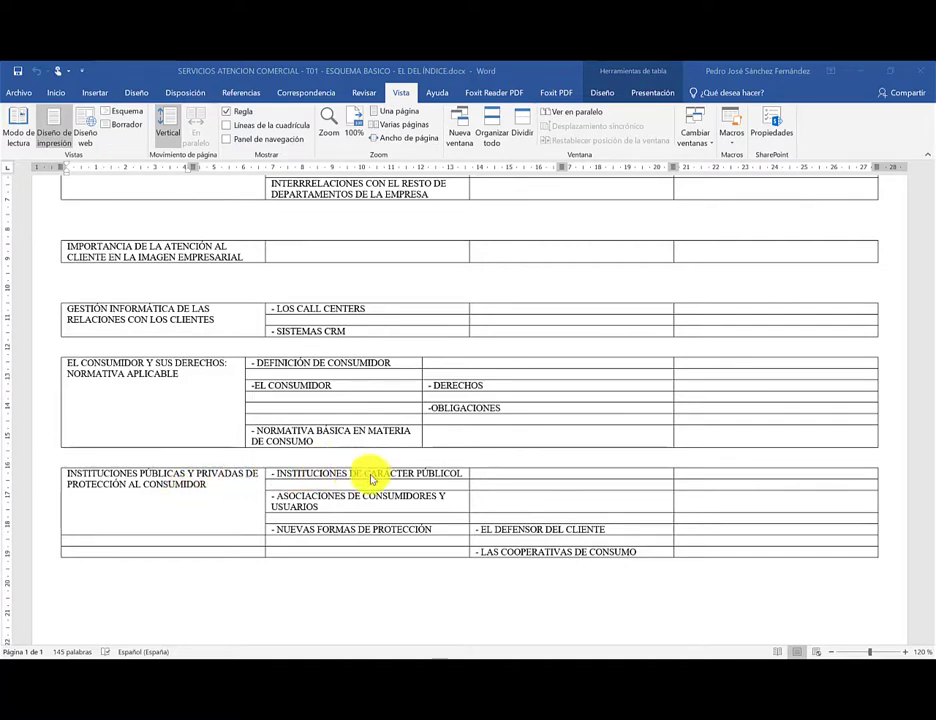
pyautogui.click(648, 700)
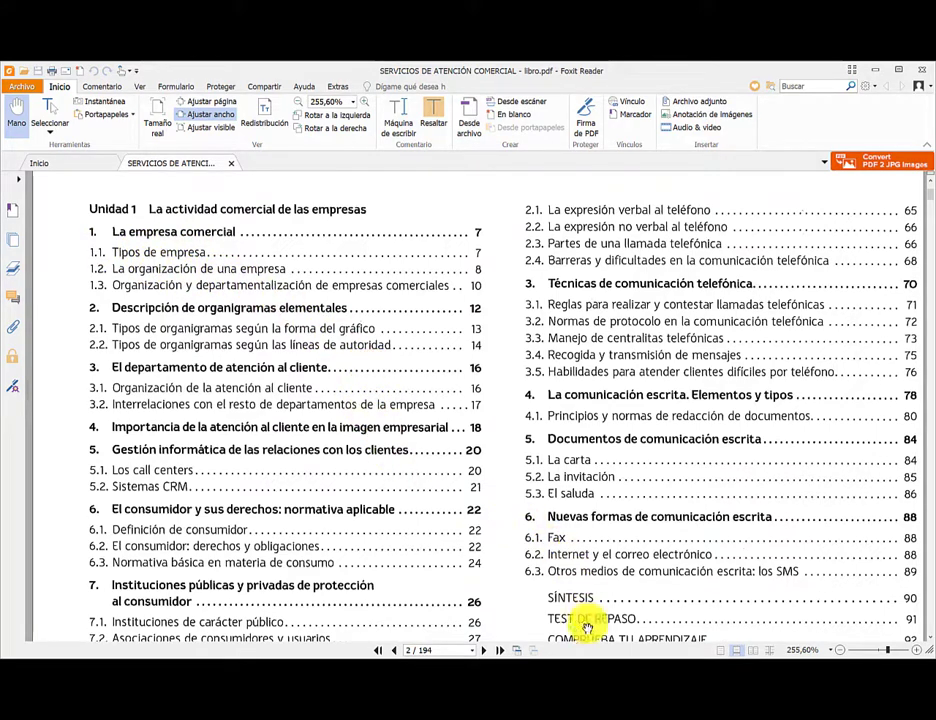
pyautogui.click(484, 642)
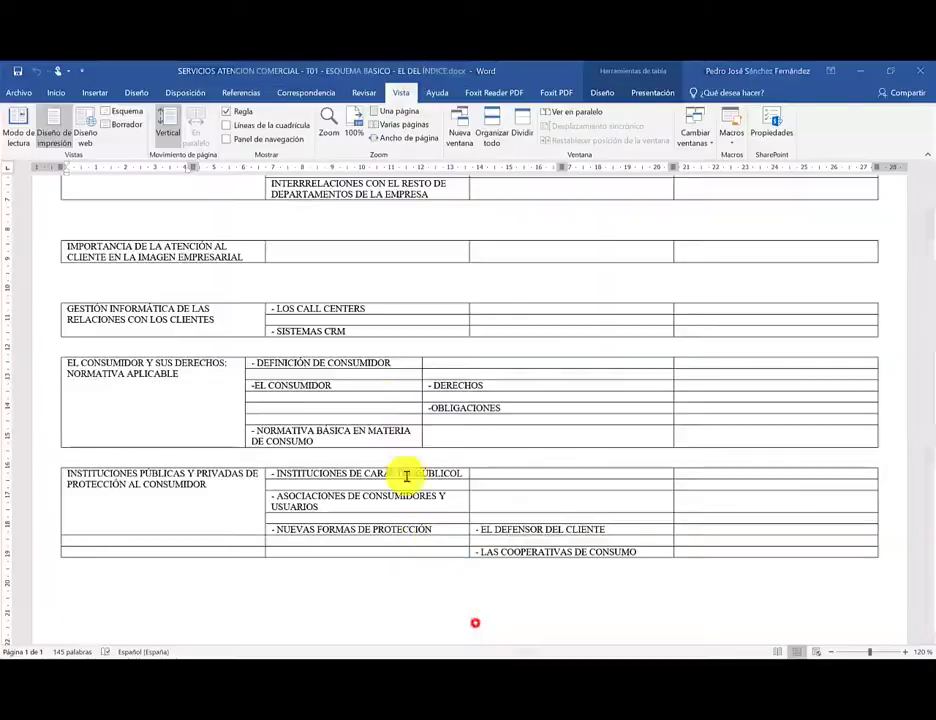
pyautogui.scroll(3, 377, 399)
pyautogui.scroll(3, 377, 399)
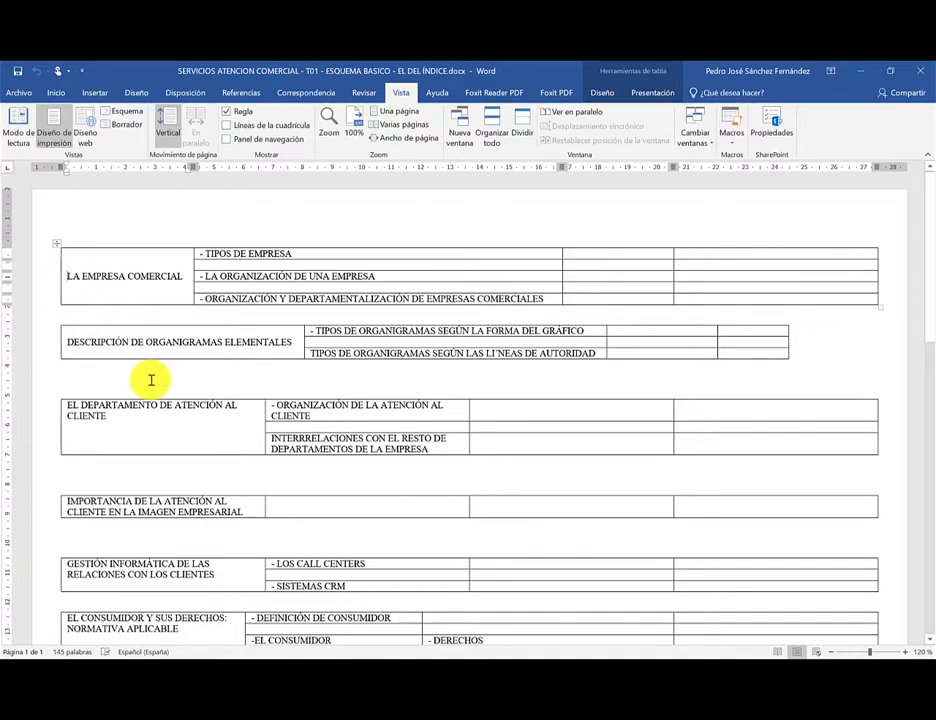
pyautogui.scroll(-3, 155, 385)
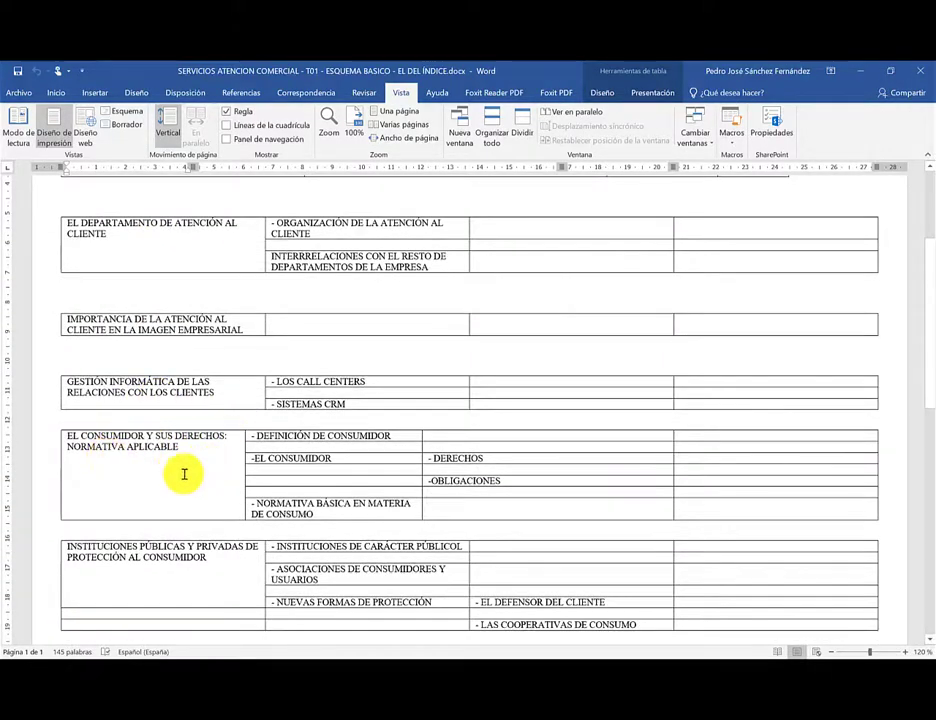
pyautogui.scroll(3, 168, 352)
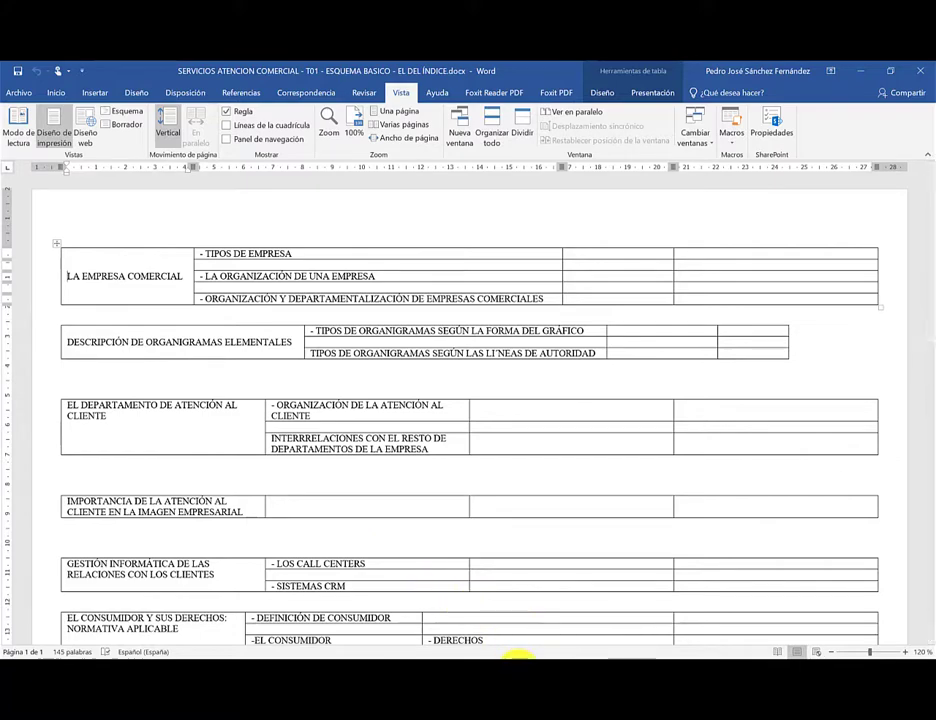
# - Bring up the SAC-T01-ESQ model outline, toggle its table gridlines off and on, then open File
pyautogui.moveTo(519, 660)
pyautogui.click(576, 620)
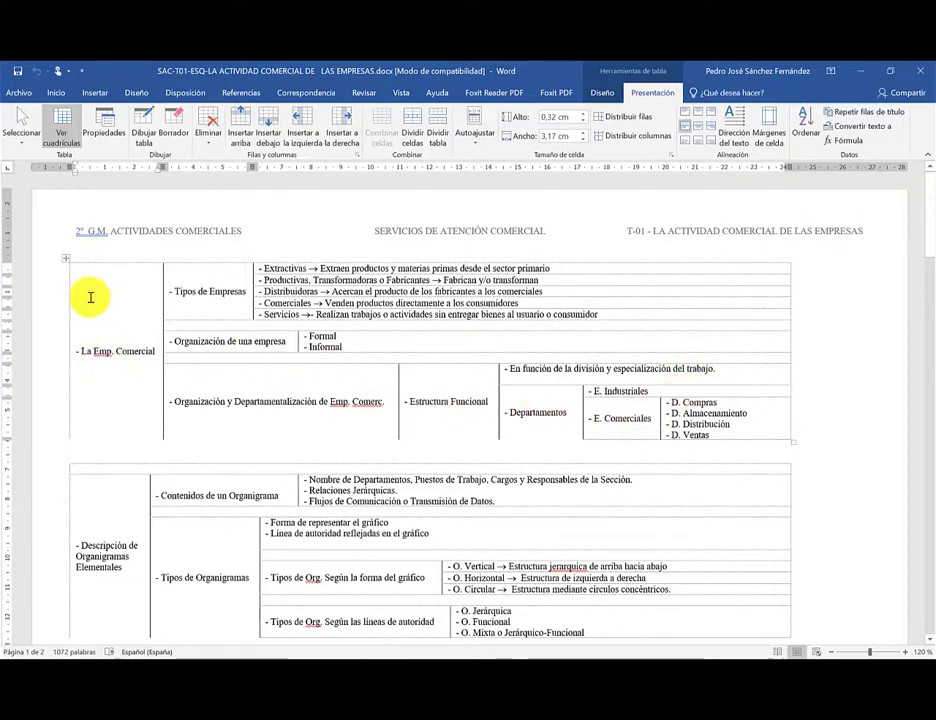
pyautogui.click(77, 271)
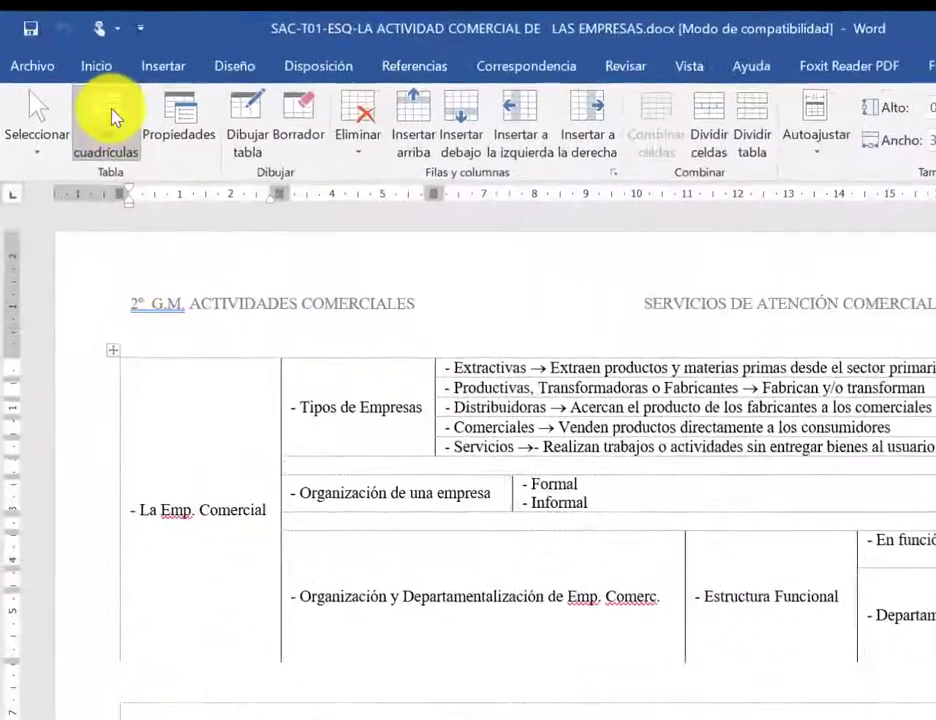
pyautogui.click(120, 108)
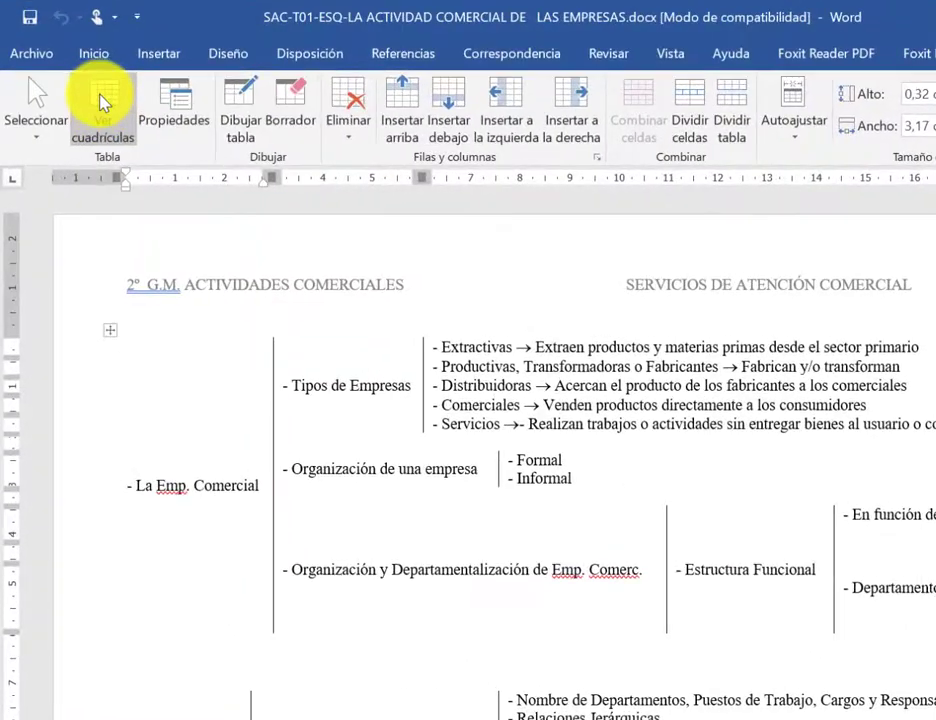
pyautogui.click(92, 118)
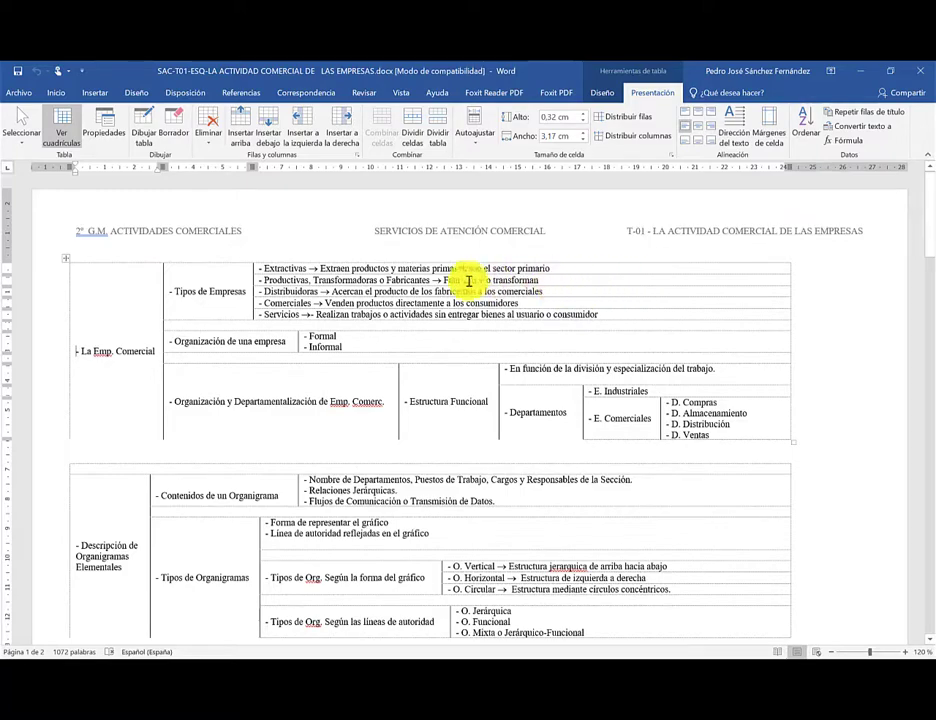
pyautogui.click(62, 118)
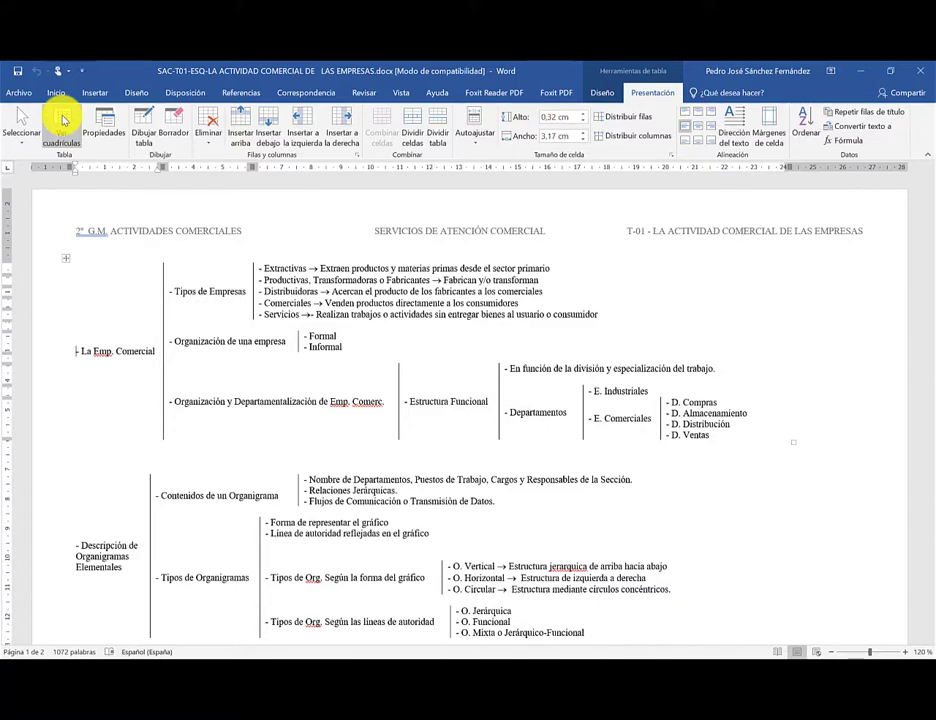
pyautogui.click(62, 119)
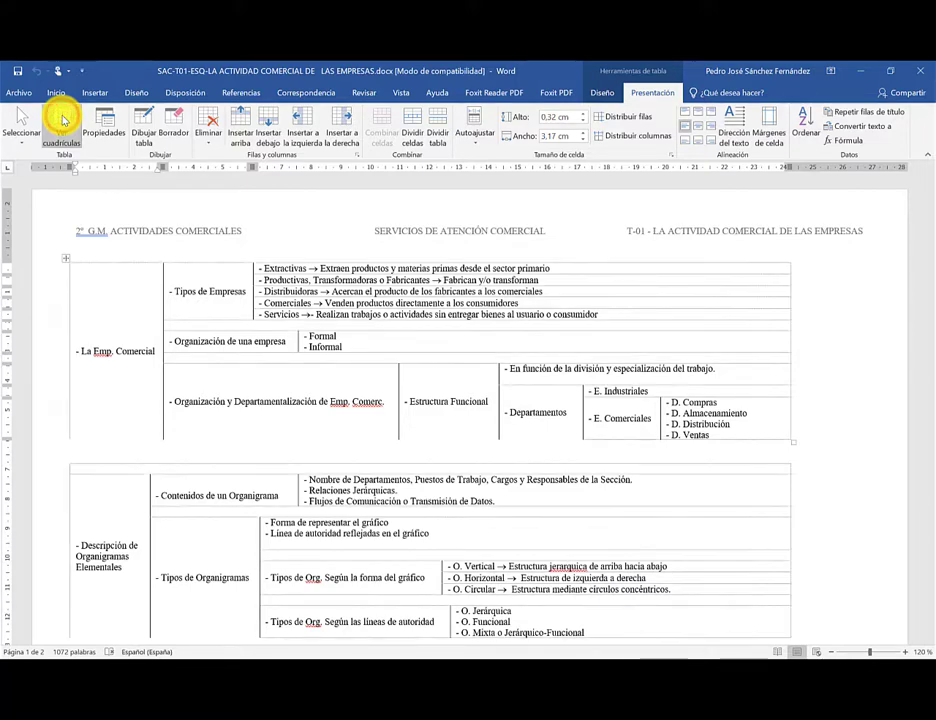
pyautogui.click(22, 93)
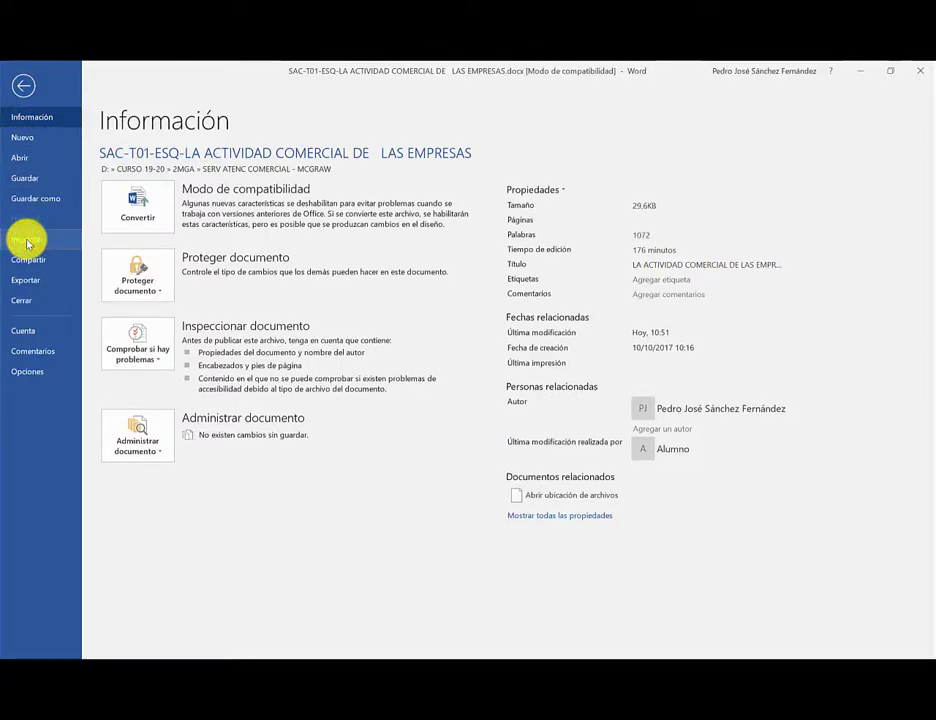
# - Preview the model outline's print layout, then return to the ESQUEMA BASICO document
pyautogui.click(28, 240)
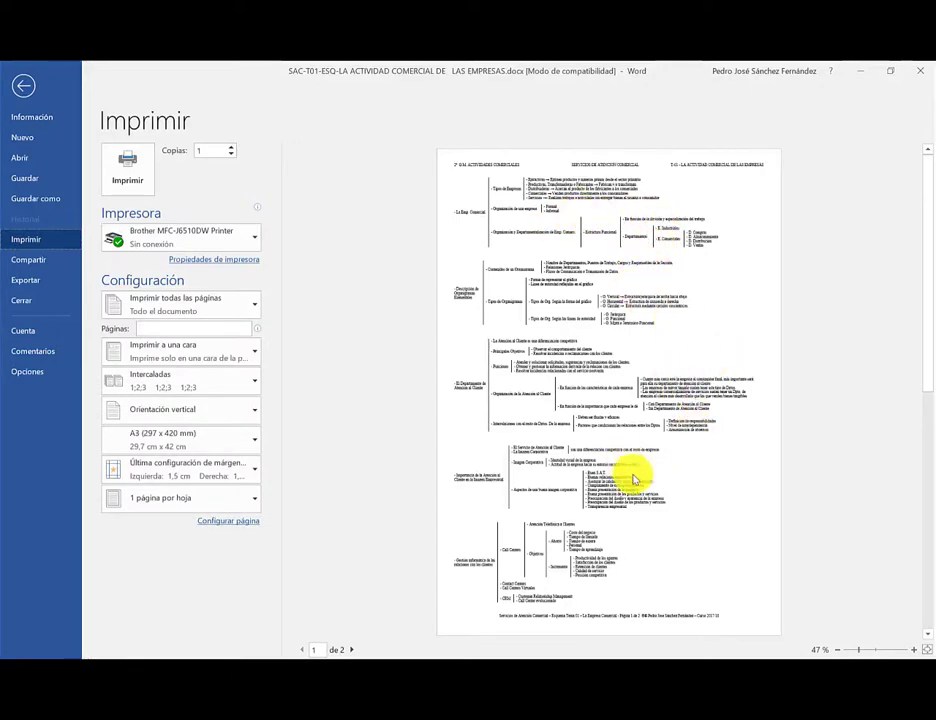
pyautogui.click(26, 88)
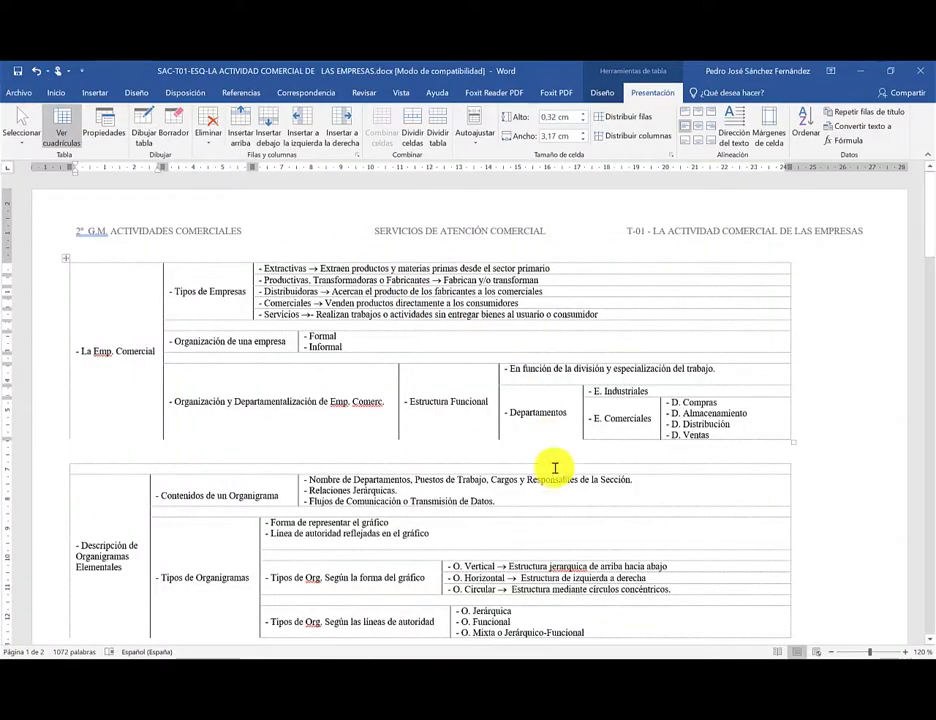
pyautogui.moveTo(530, 705)
pyautogui.click(478, 635)
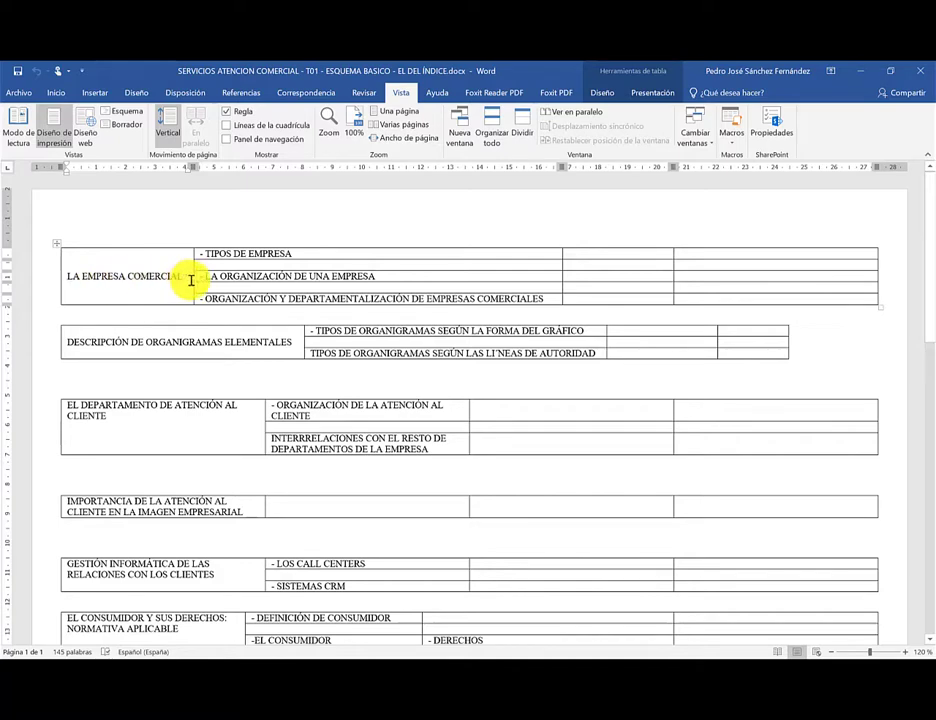
# - Apply Align Center Left to the EL DEPARTAMENTO DE ATENCIÓN AL CLIENTE table's topic cell
pyautogui.click(67, 276)
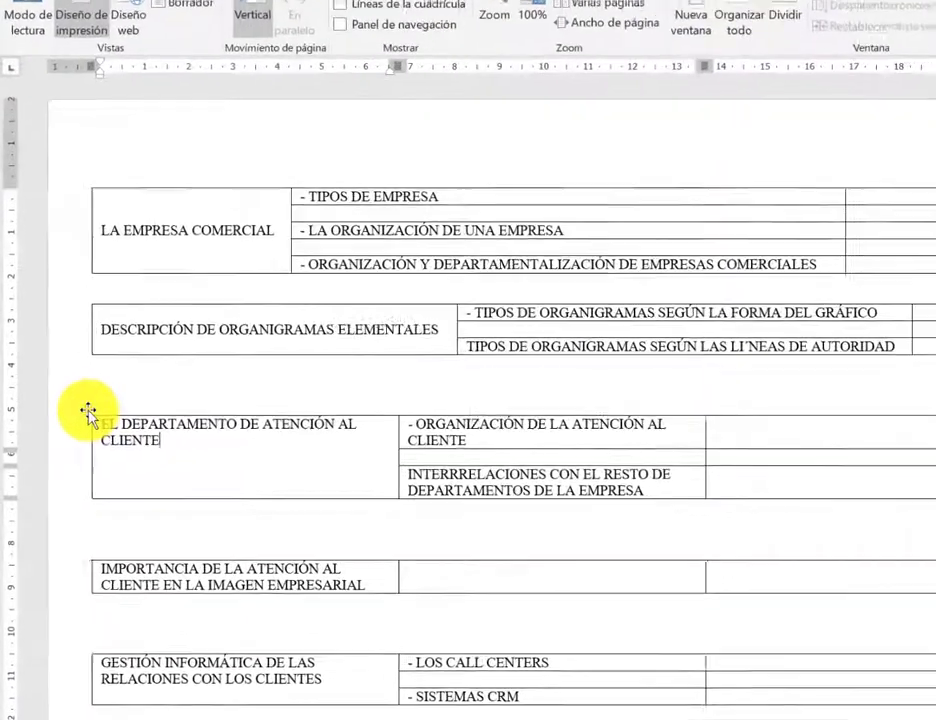
pyautogui.click(60, 400)
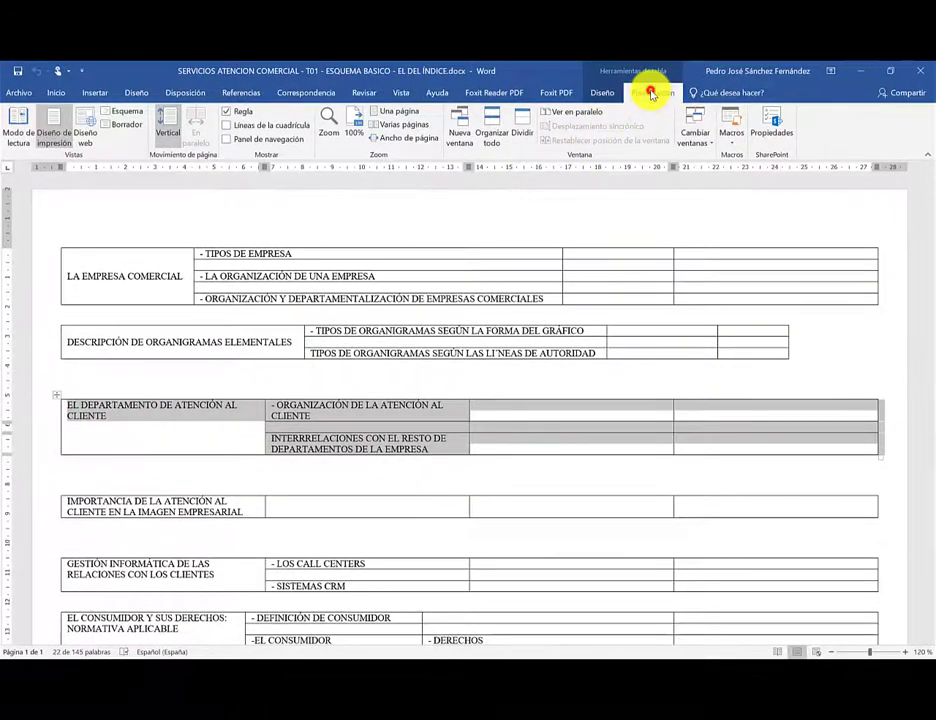
pyautogui.click(651, 93)
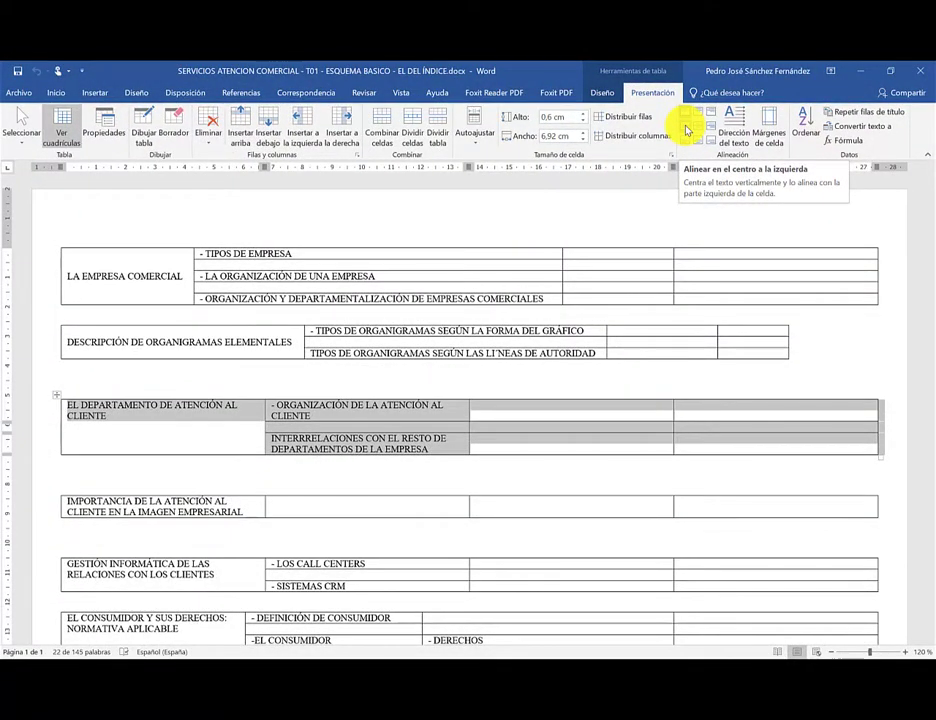
pyautogui.click(687, 130)
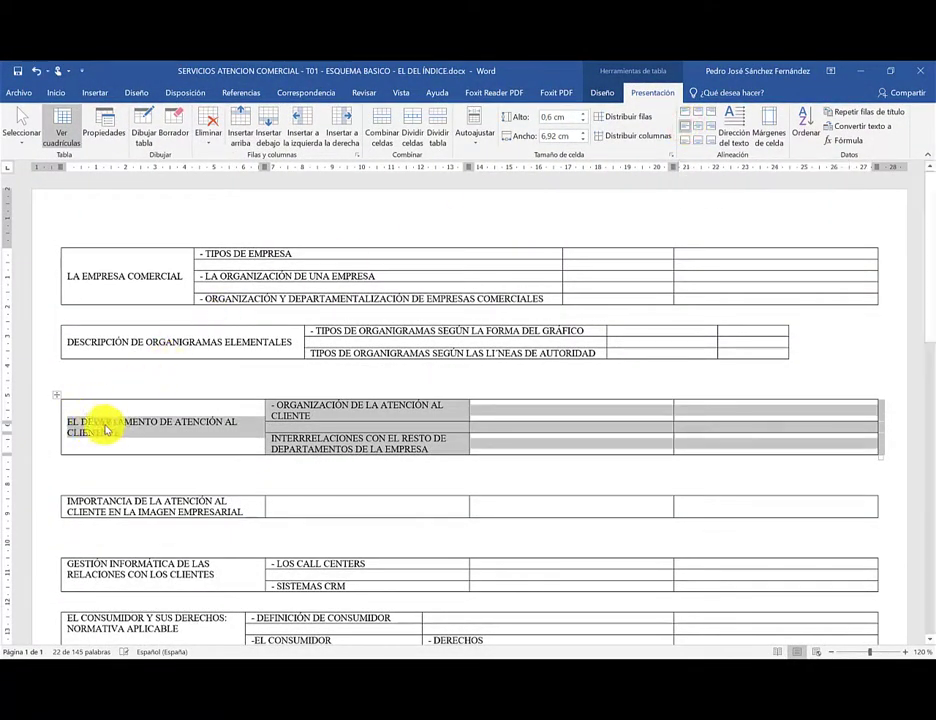
pyautogui.click(36, 72)
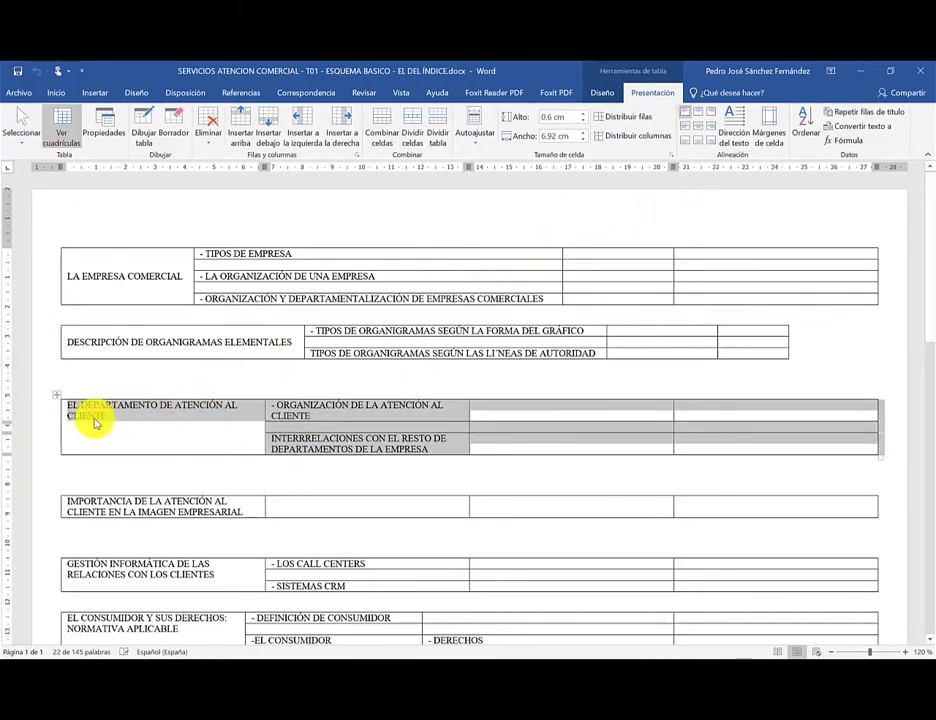
pyautogui.click(685, 127)
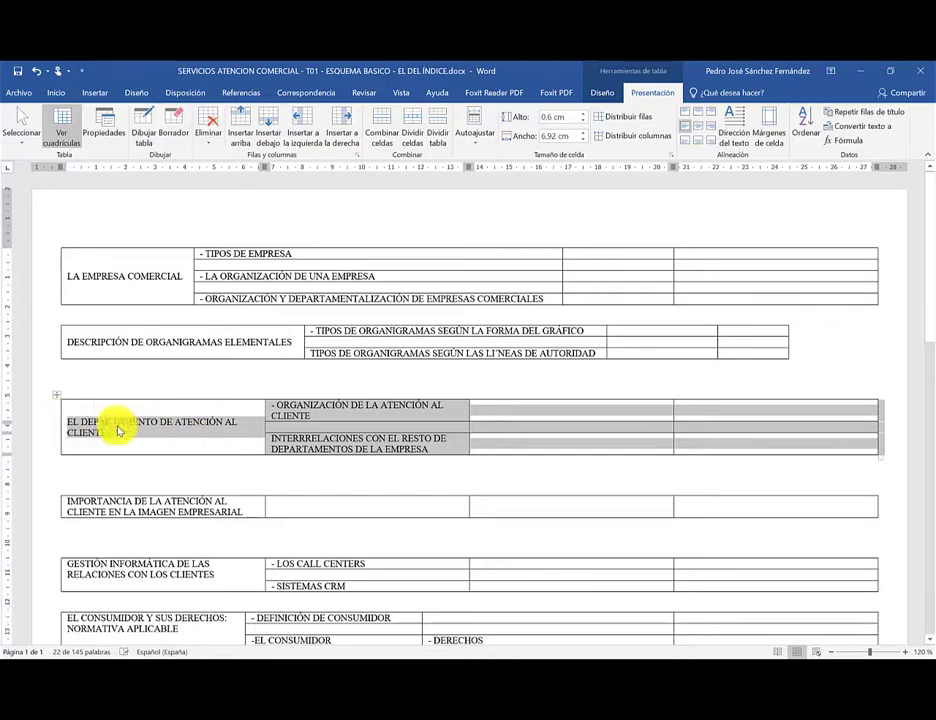
pyautogui.click(181, 428)
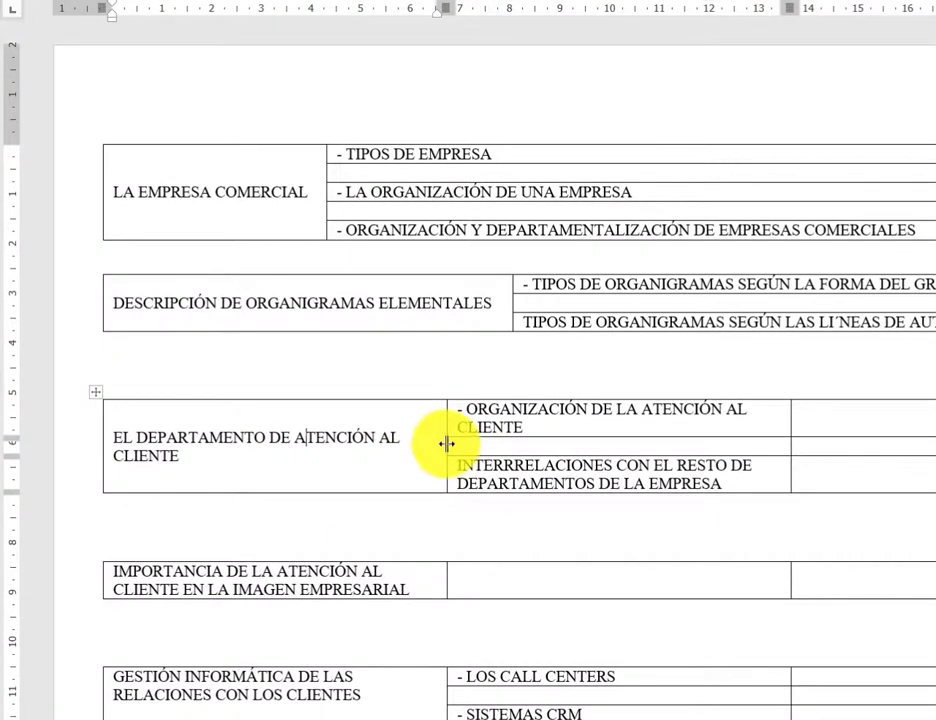
# - Widen the department table's columns, dash the organigram and INTERRELACIONES subtopics, and fit IMPORTANCIA's title on one line
pyautogui.moveTo(447, 443); pyautogui.dragTo(497, 443)
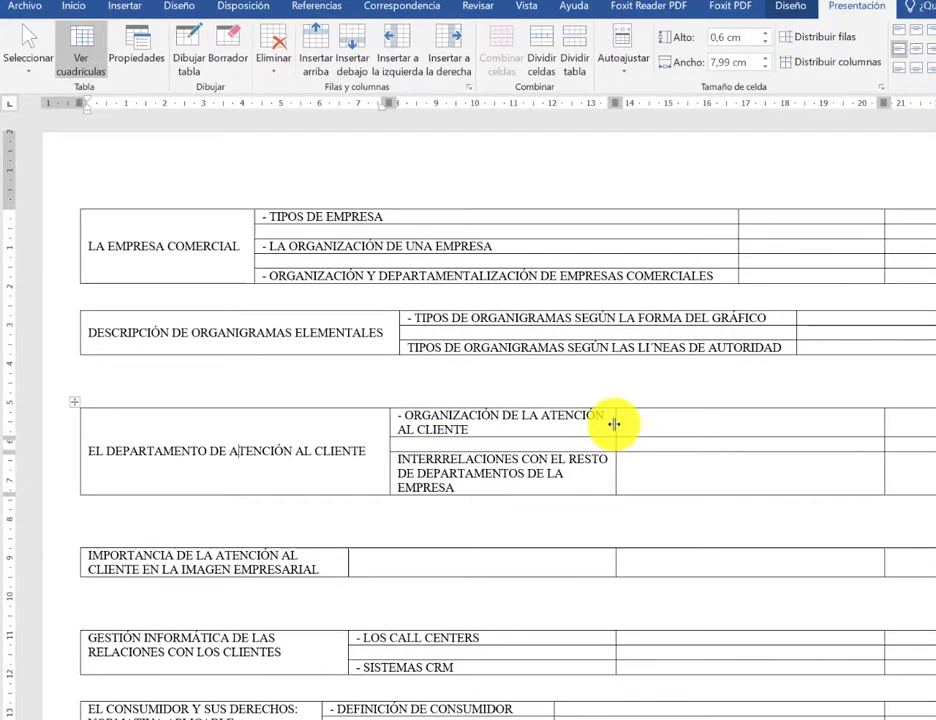
pyautogui.moveTo(616, 424)
pyautogui.mouseDown()
pyautogui.moveTo(835, 414)
pyautogui.moveTo(846, 424)
pyautogui.mouseUp()
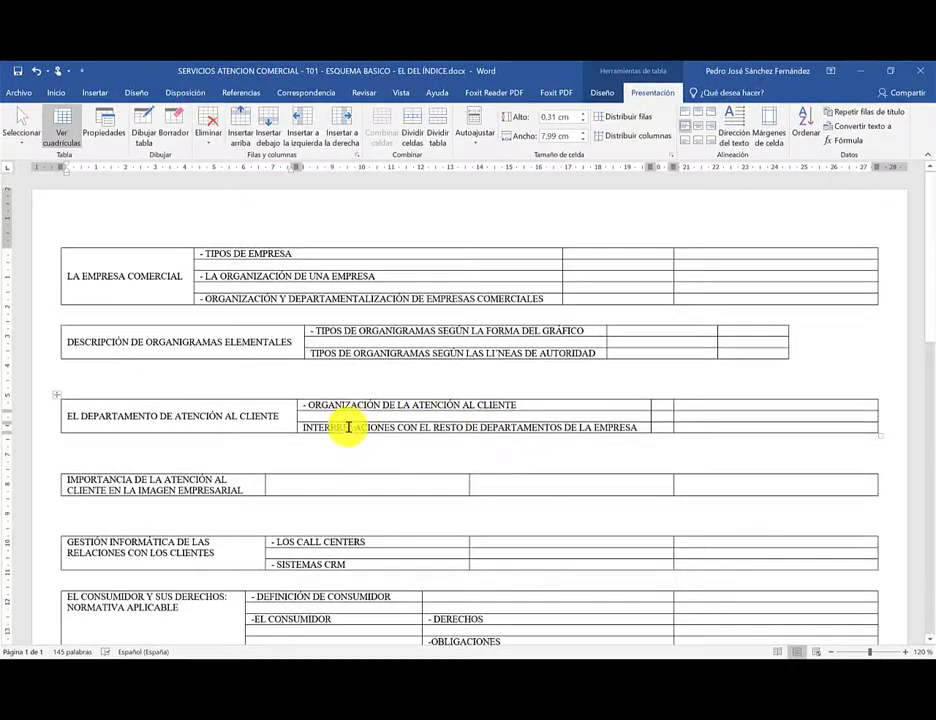
pyautogui.click(311, 355)
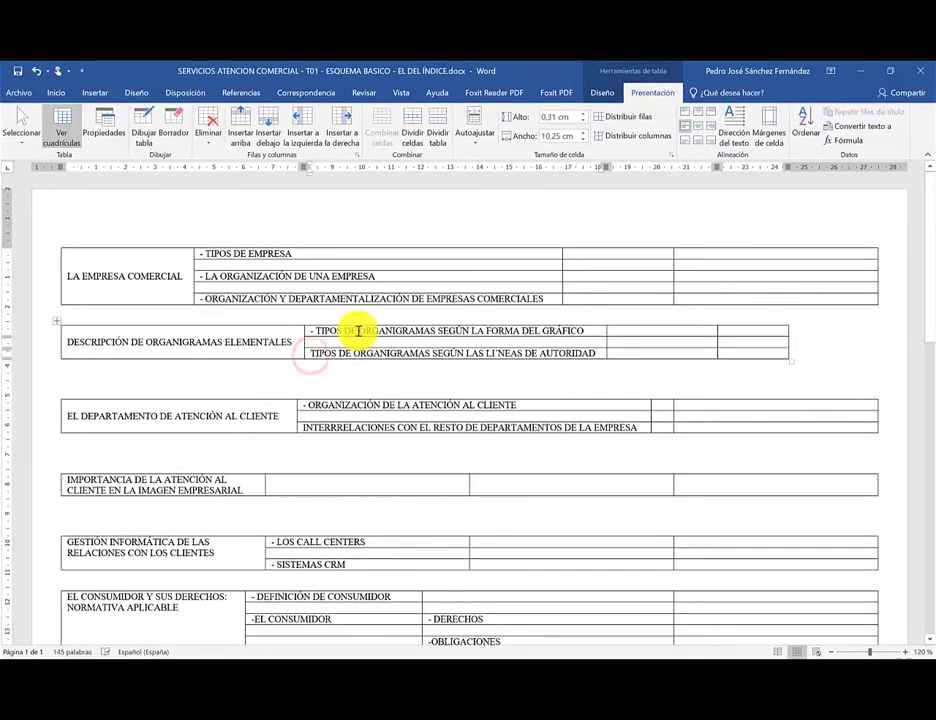
pyautogui.write('-')
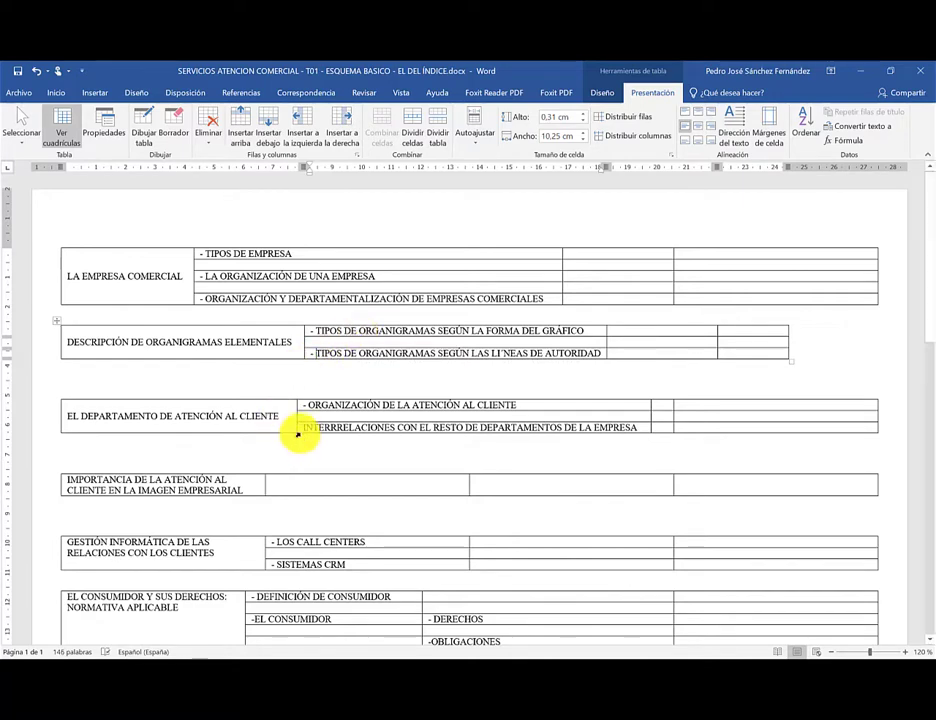
pyautogui.click(304, 426)
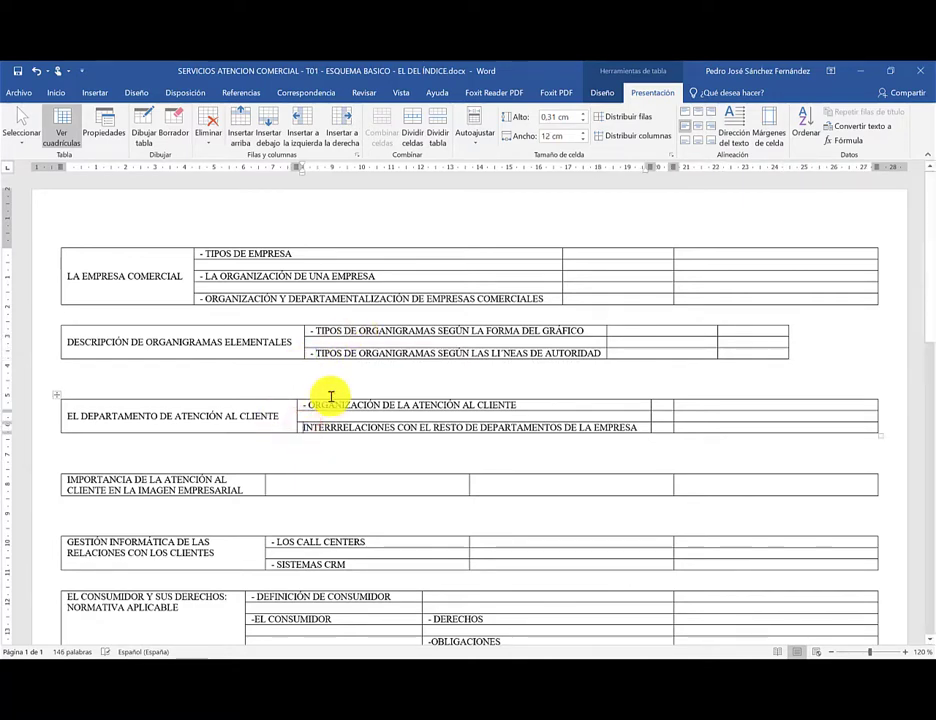
pyautogui.write('-')
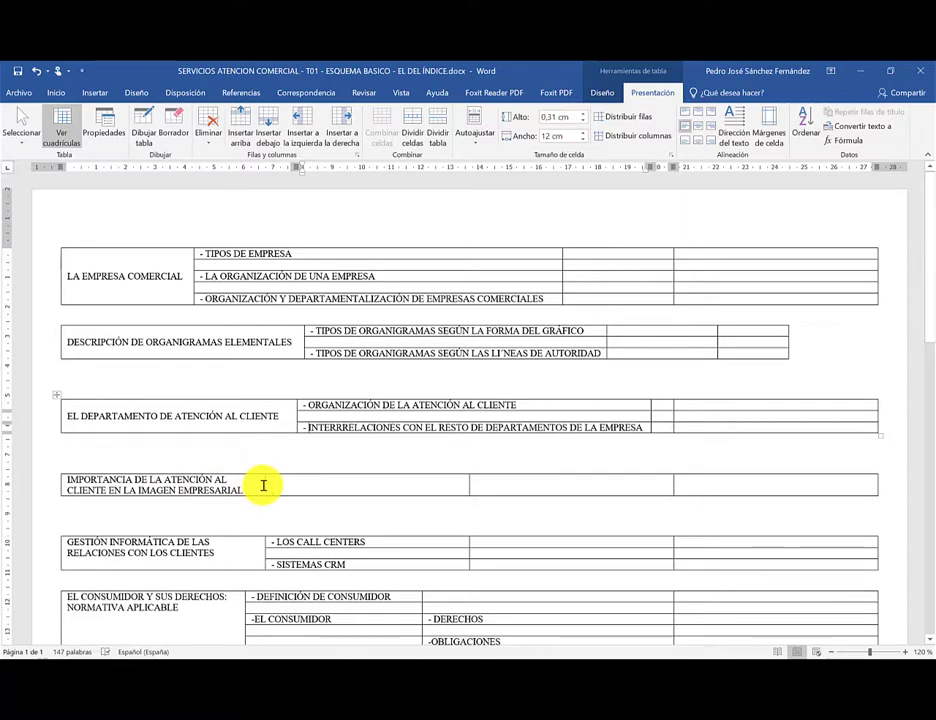
pyautogui.moveTo(265, 485); pyautogui.dragTo(439, 487)
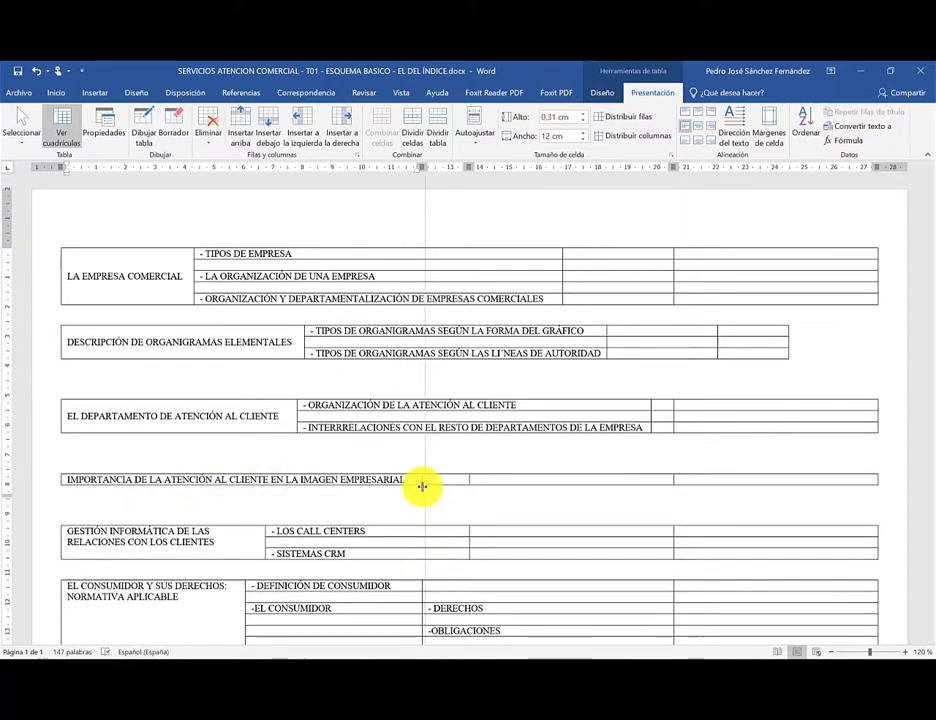
pyautogui.moveTo(439, 487); pyautogui.dragTo(416, 485)
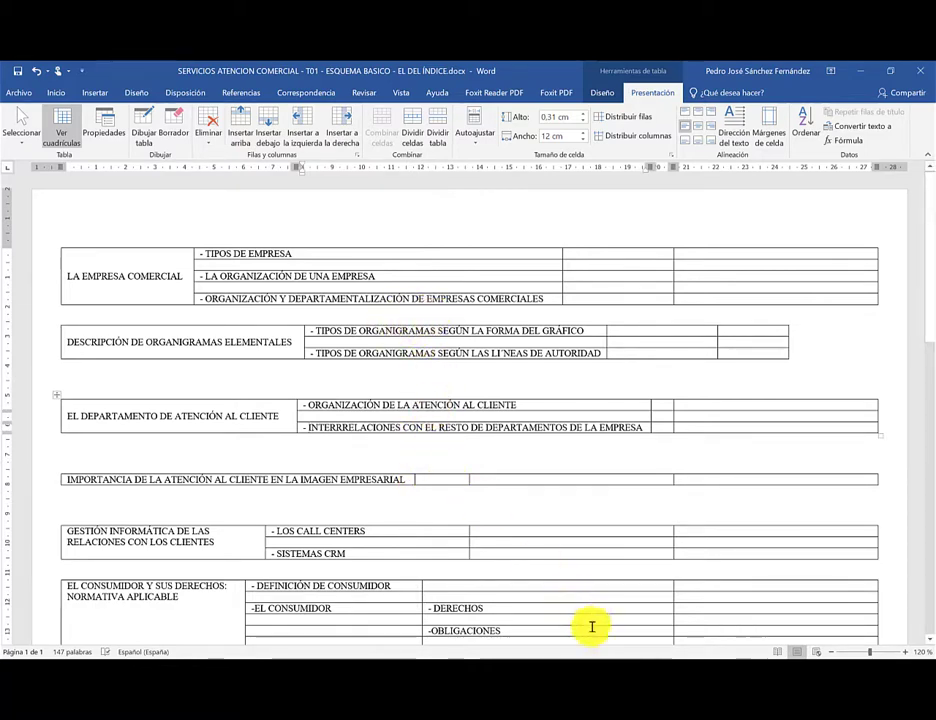
# - Bring the SAC-T01-ESQ model outline forward and toggle its table gridlines off and back on
pyautogui.moveTo(530, 655)
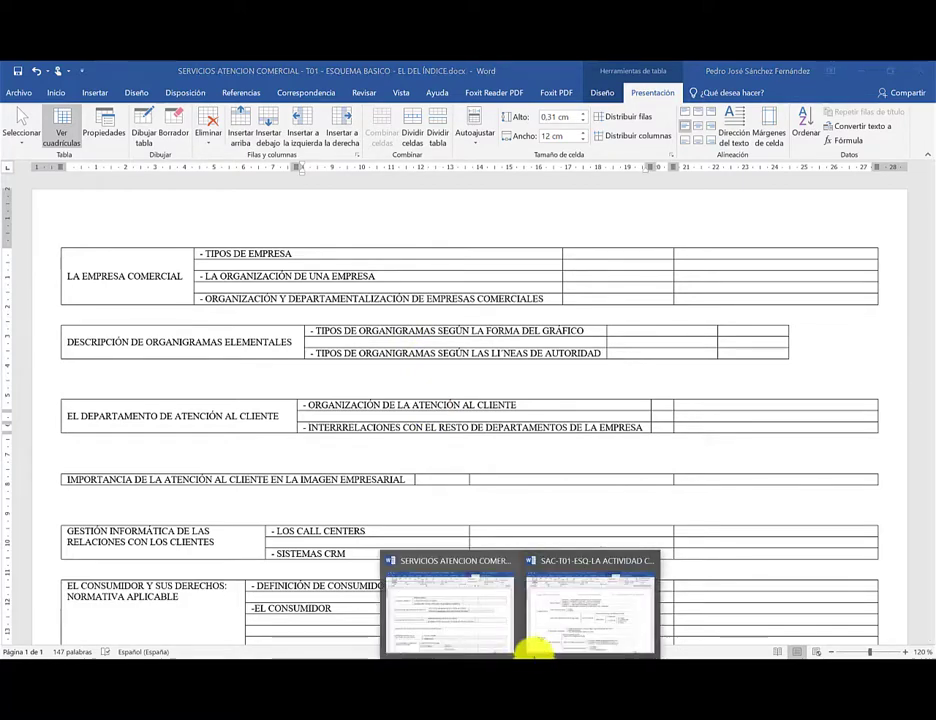
pyautogui.click(568, 608)
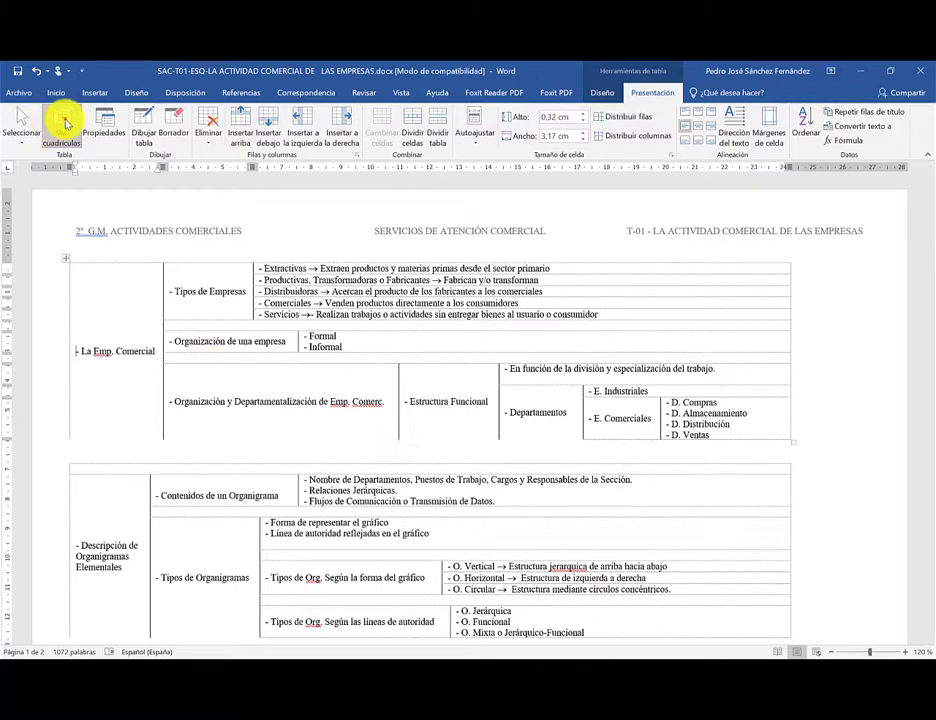
pyautogui.click(64, 122)
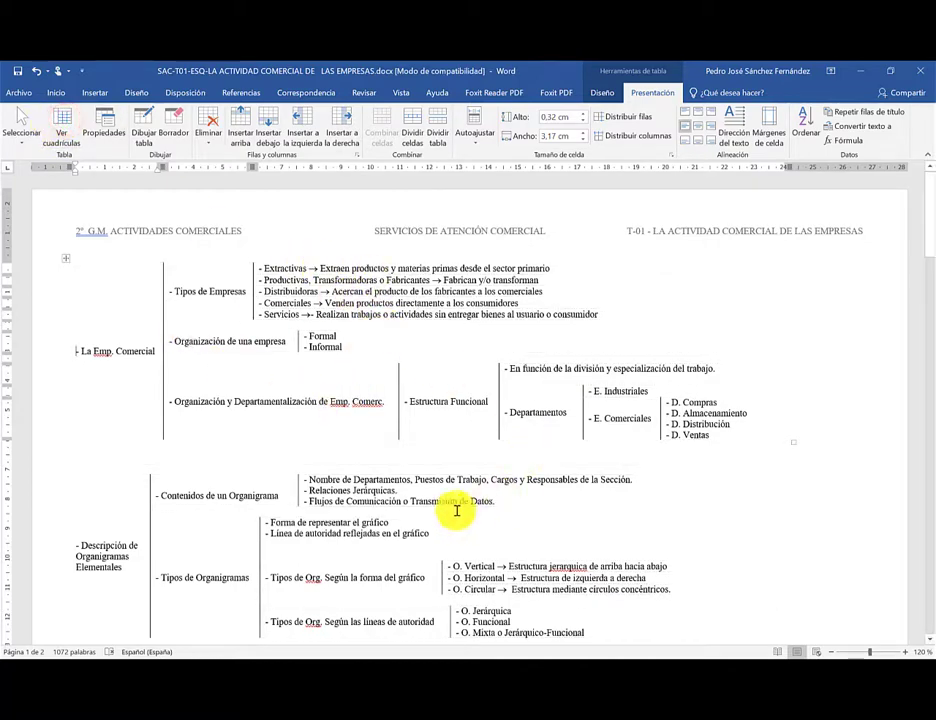
pyautogui.click(64, 123)
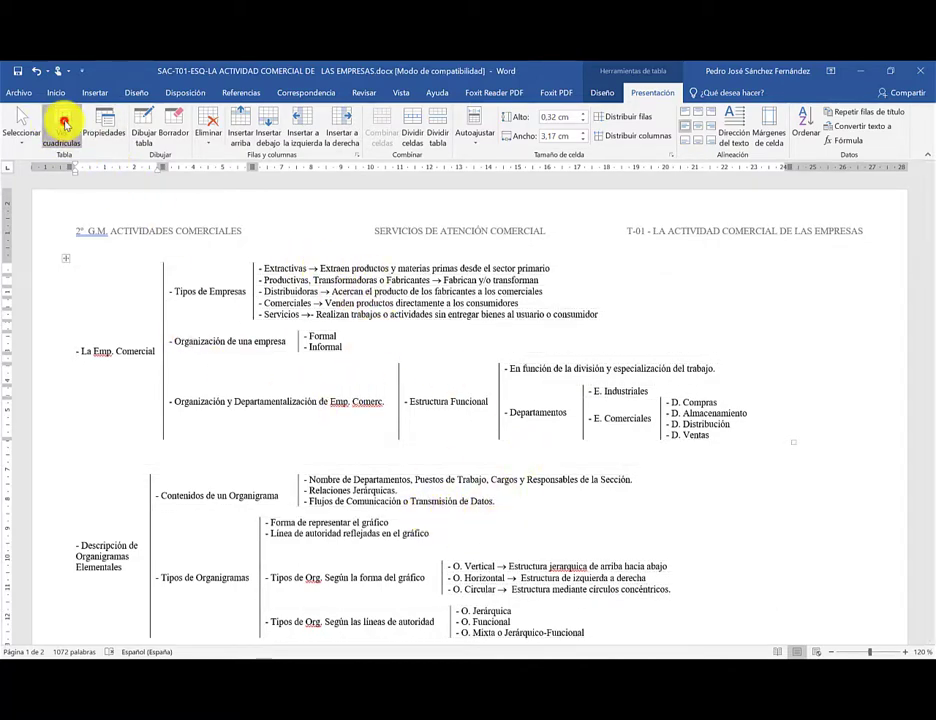
# - Return to the index outline and centre the GESTIÓN INFORMÁTICA table's text vertically, left-aligned
pyautogui.moveTo(470, 665)
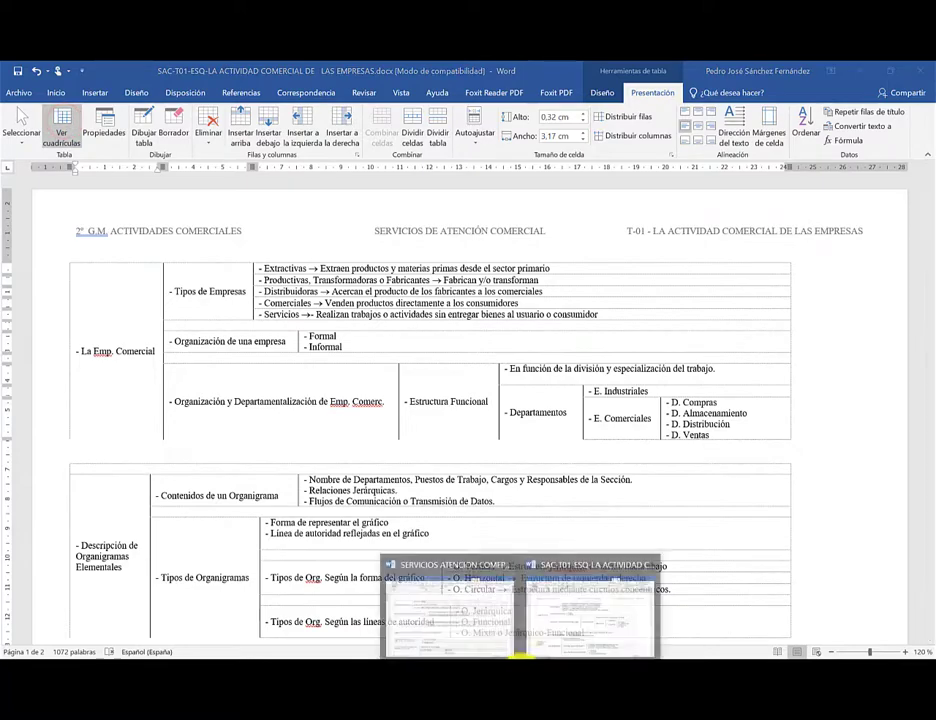
pyautogui.click(473, 632)
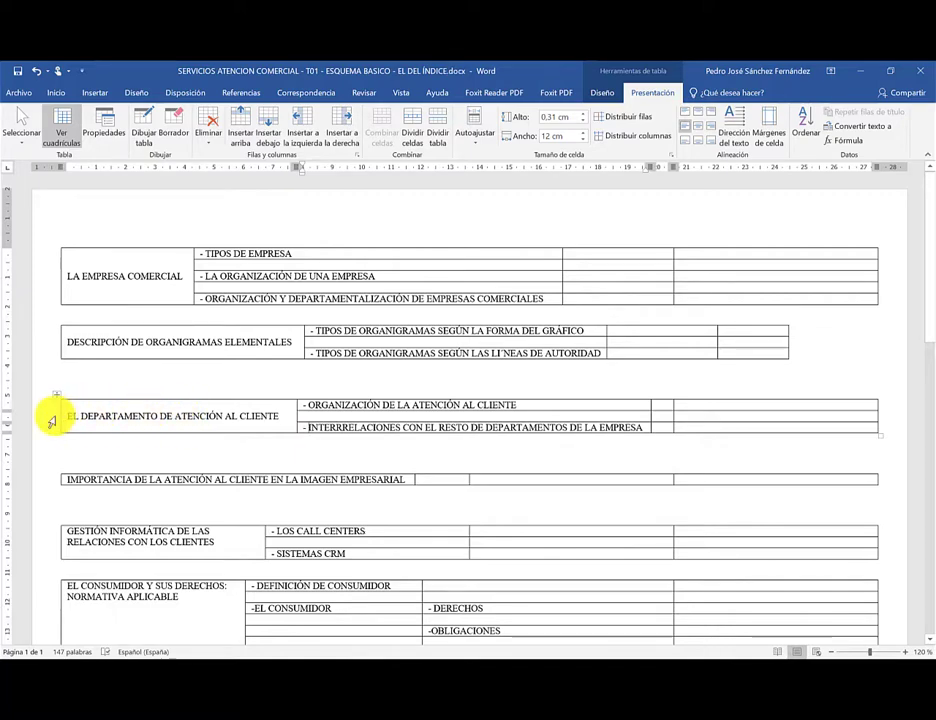
pyautogui.scroll(-1, 195, 497)
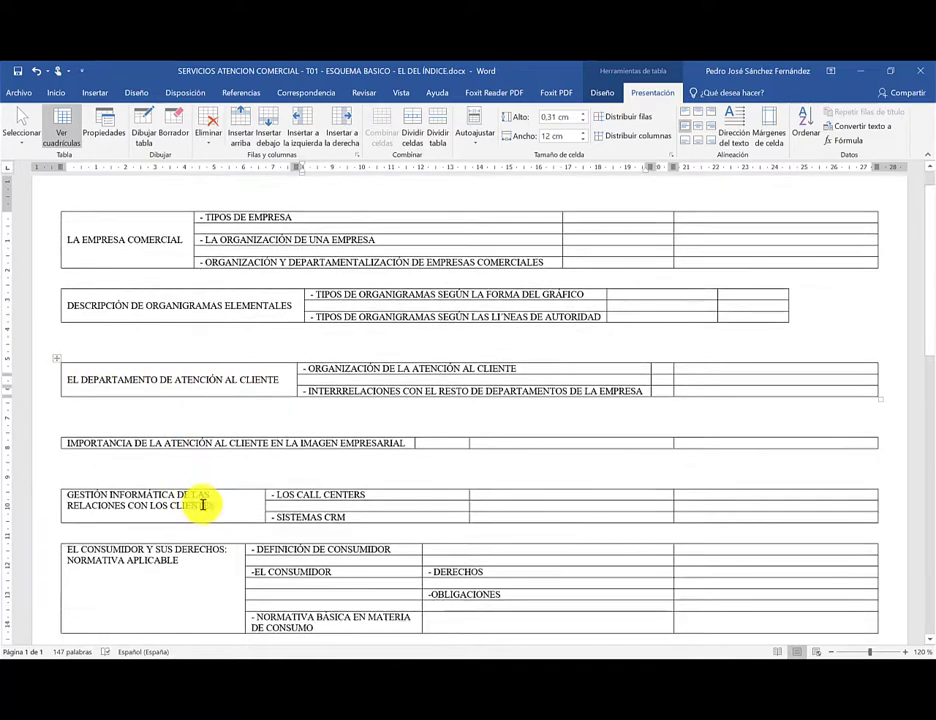
pyautogui.click(222, 503)
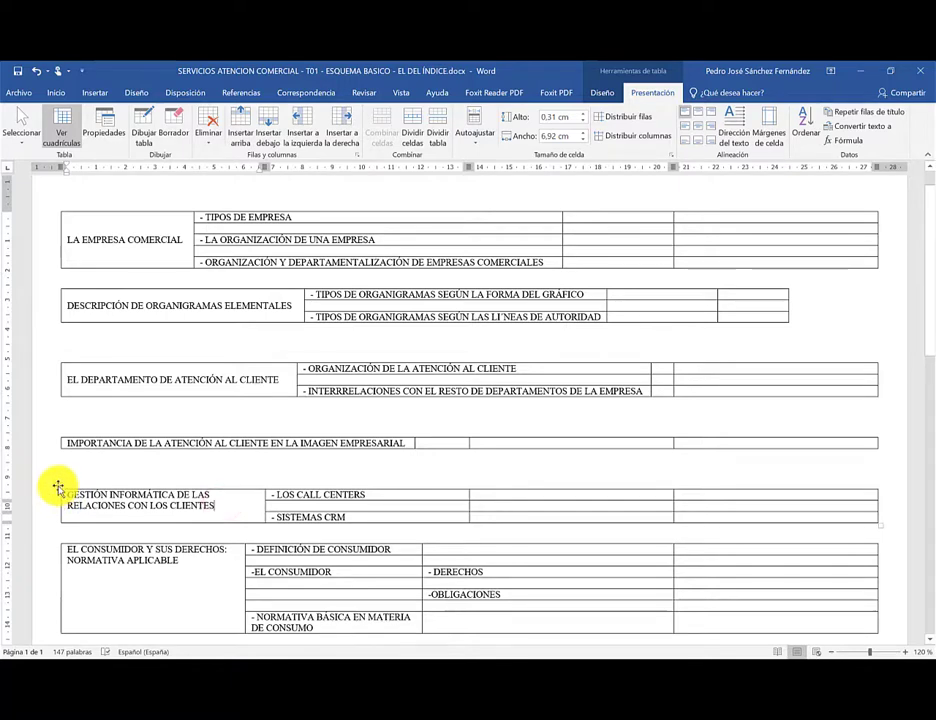
pyautogui.click(58, 487)
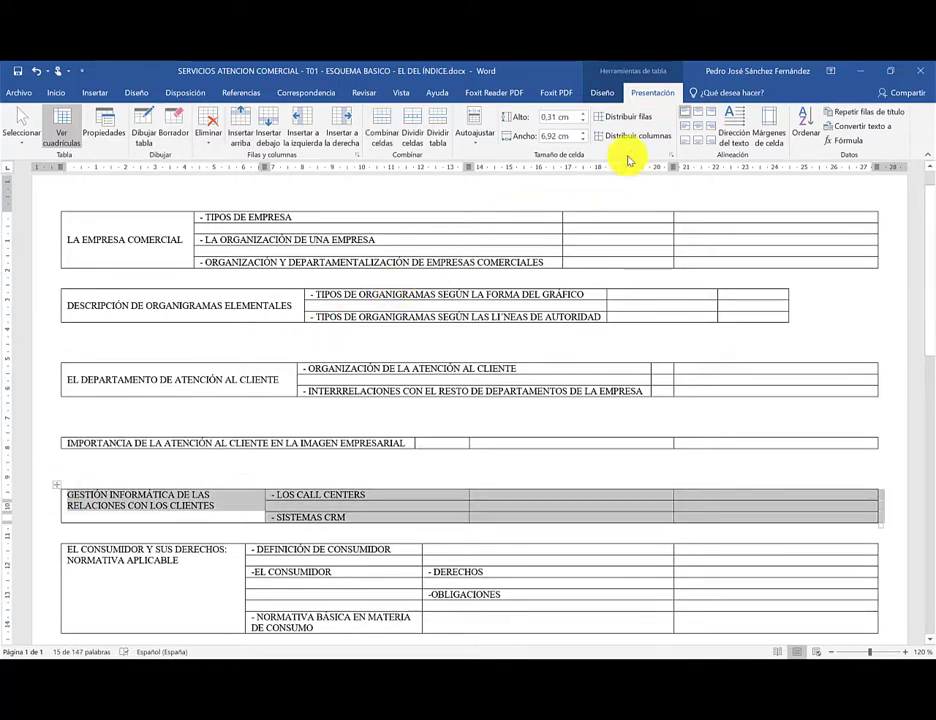
pyautogui.click(686, 128)
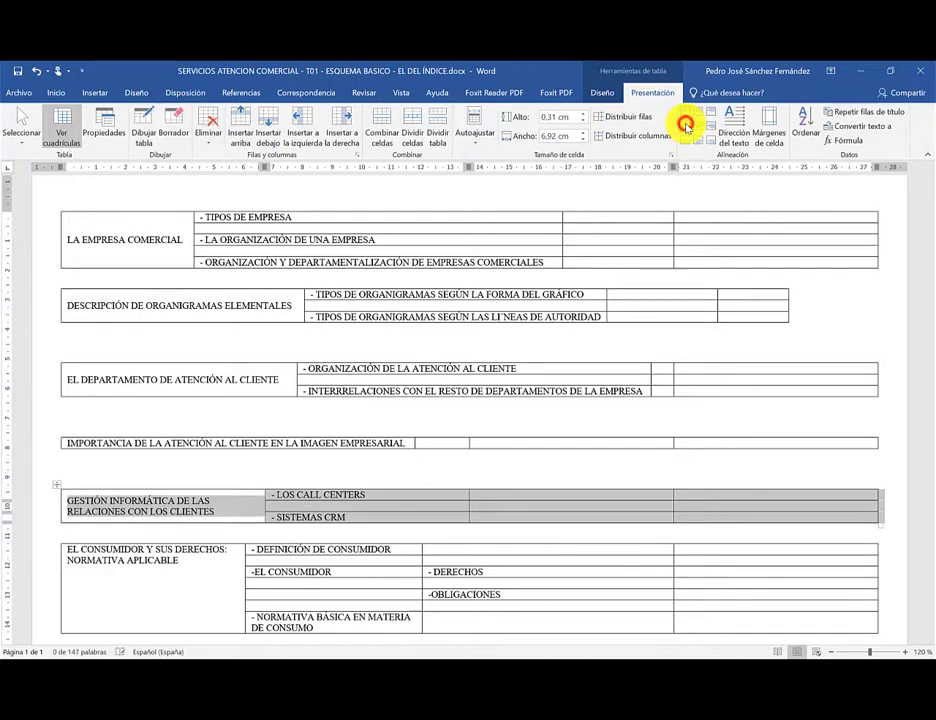
# - Apply the same centre-left vertical alignment to the EL CONSUMIDOR and INSTITUCIONES tables
pyautogui.click(178, 562)
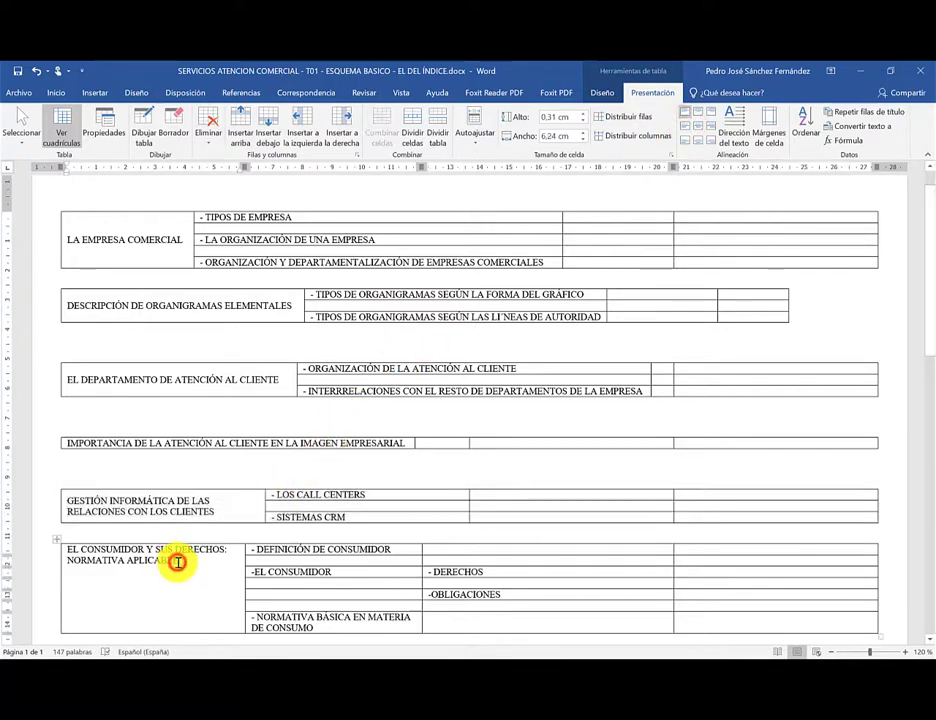
pyautogui.click(55, 541)
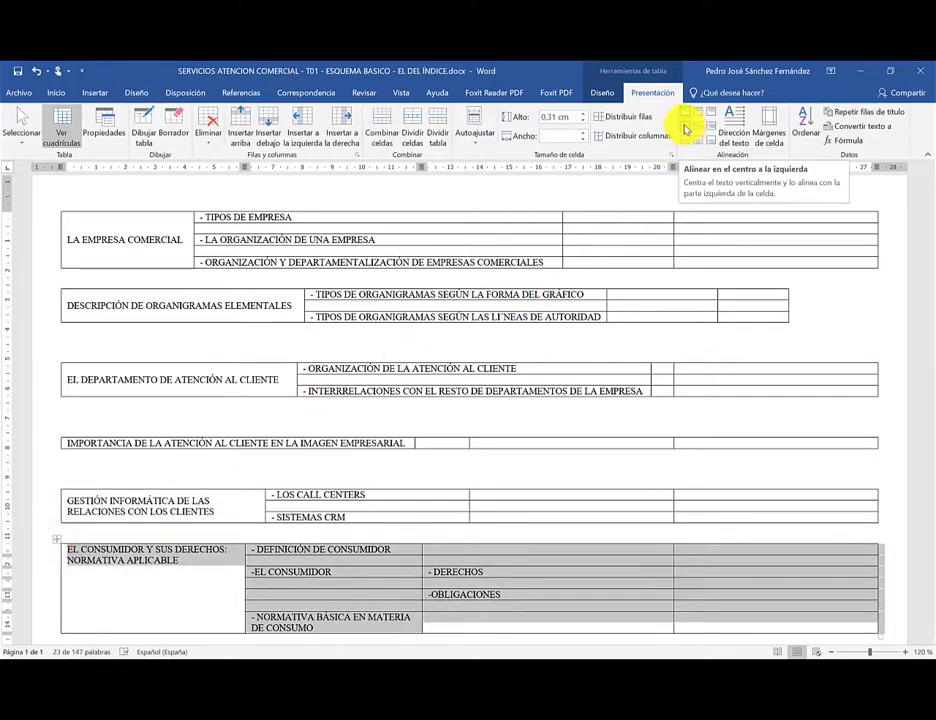
pyautogui.click(686, 128)
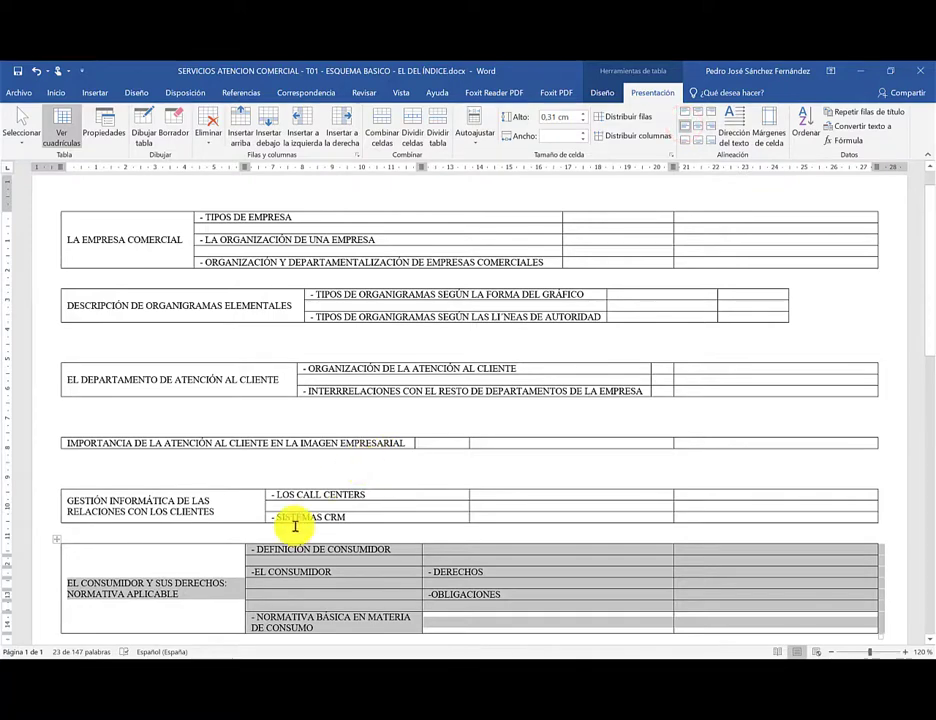
pyautogui.scroll(-1, 298, 528)
pyautogui.scroll(-2, 296, 528)
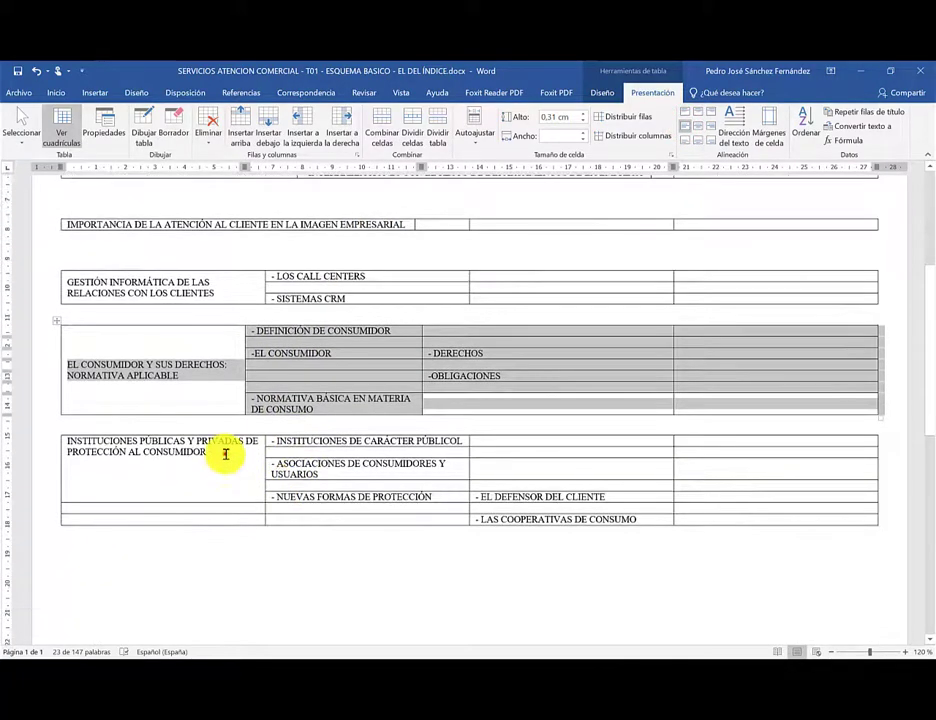
pyautogui.click(225, 453)
pyautogui.click(58, 432)
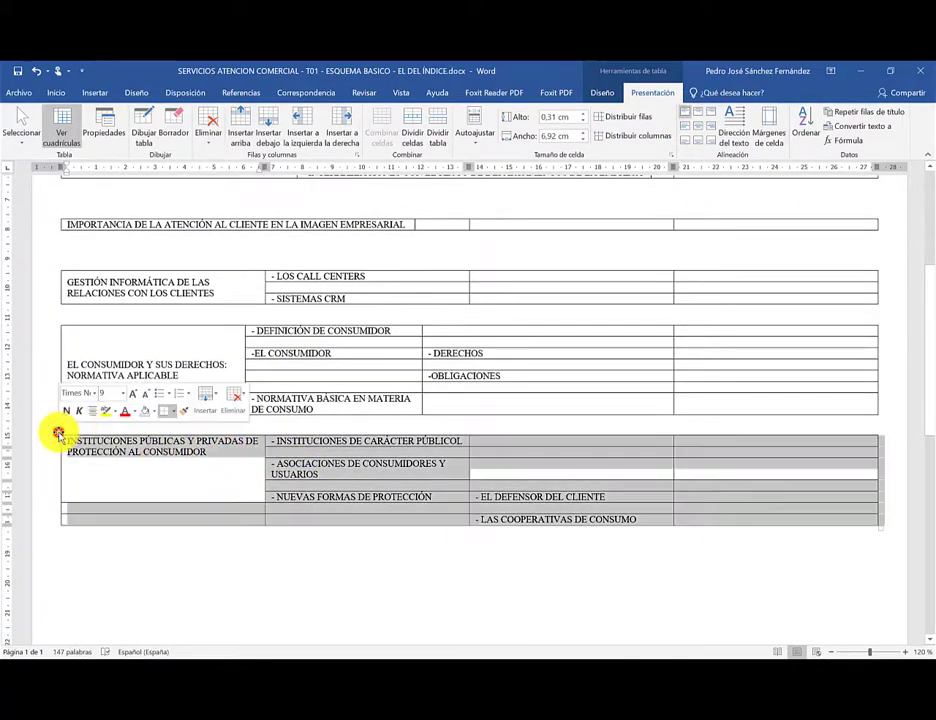
pyautogui.click(686, 128)
pyautogui.click(240, 475)
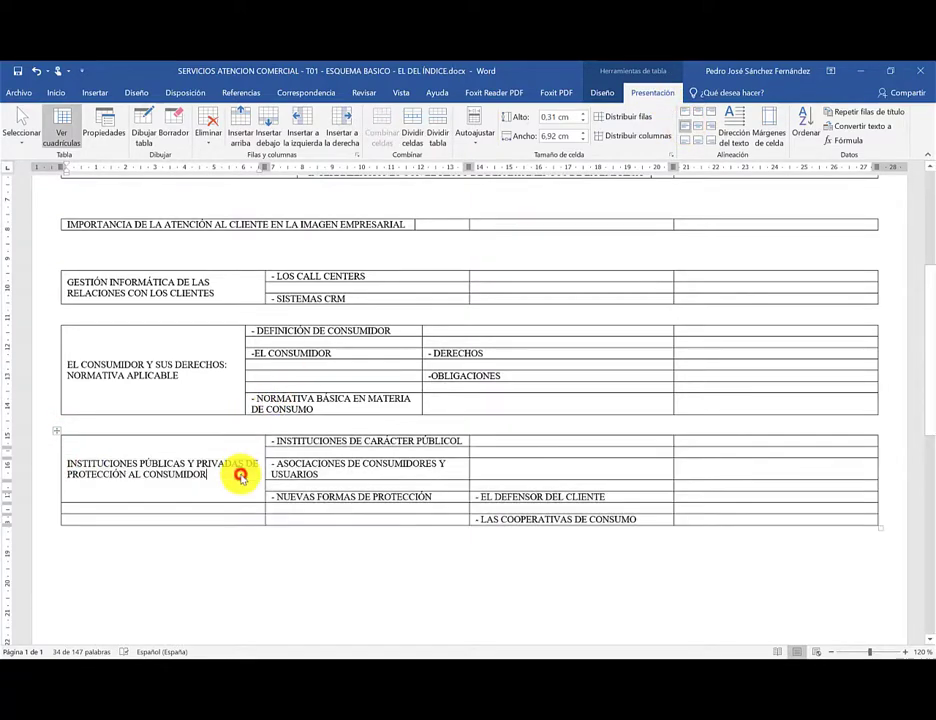
pyautogui.scroll(2, 241, 475)
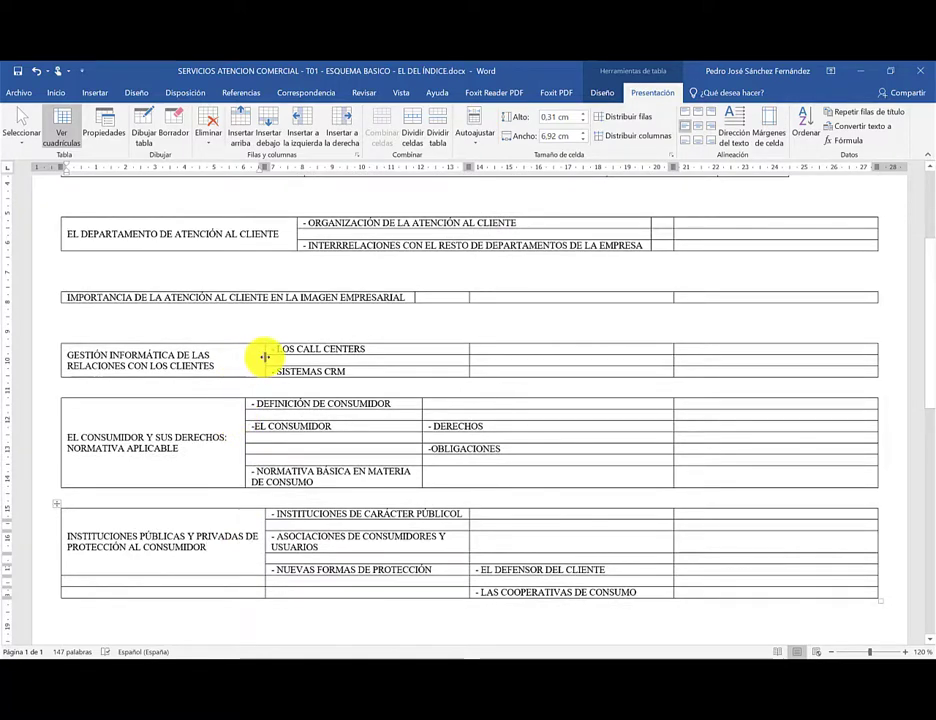
# - Widen GESTIÓN INFORMÁTICA's title and LOS CALL CENTERS columns, and resize EL CONSUMIDOR's title column
pyautogui.moveTo(265, 357); pyautogui.dragTo(369, 368)
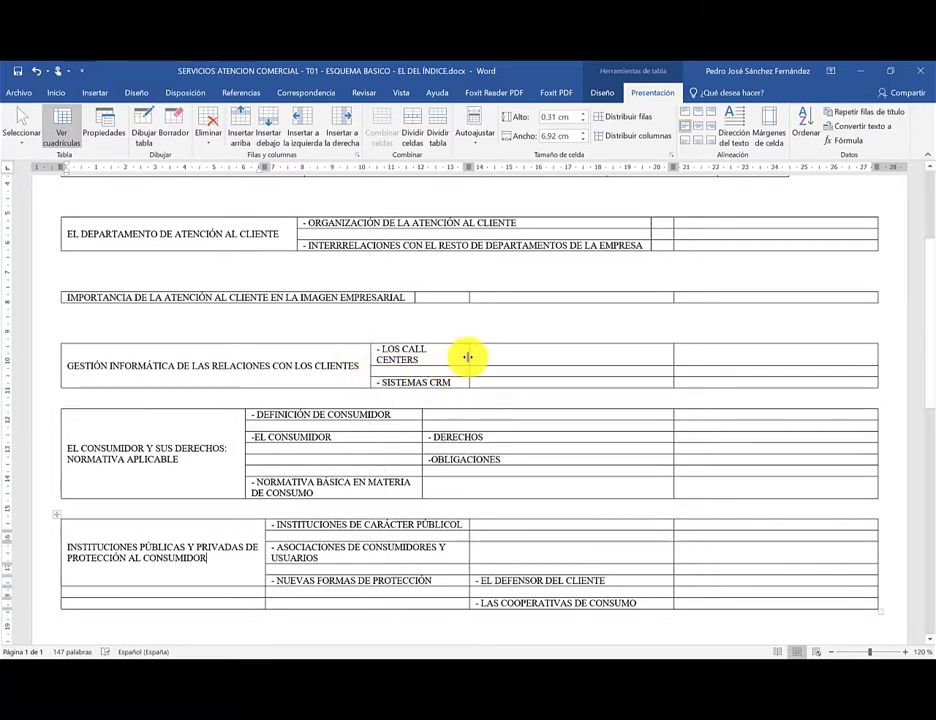
pyautogui.moveTo(468, 357)
pyautogui.mouseDown()
pyautogui.moveTo(570, 359)
pyautogui.moveTo(489, 361)
pyautogui.mouseUp()
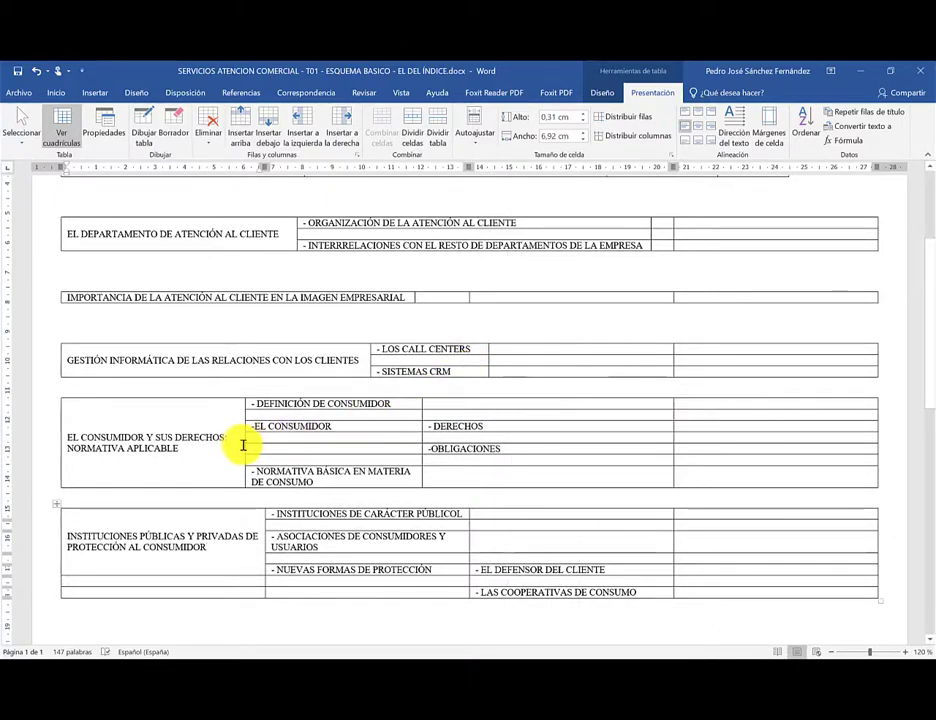
pyautogui.moveTo(245, 445); pyautogui.dragTo(336, 443)
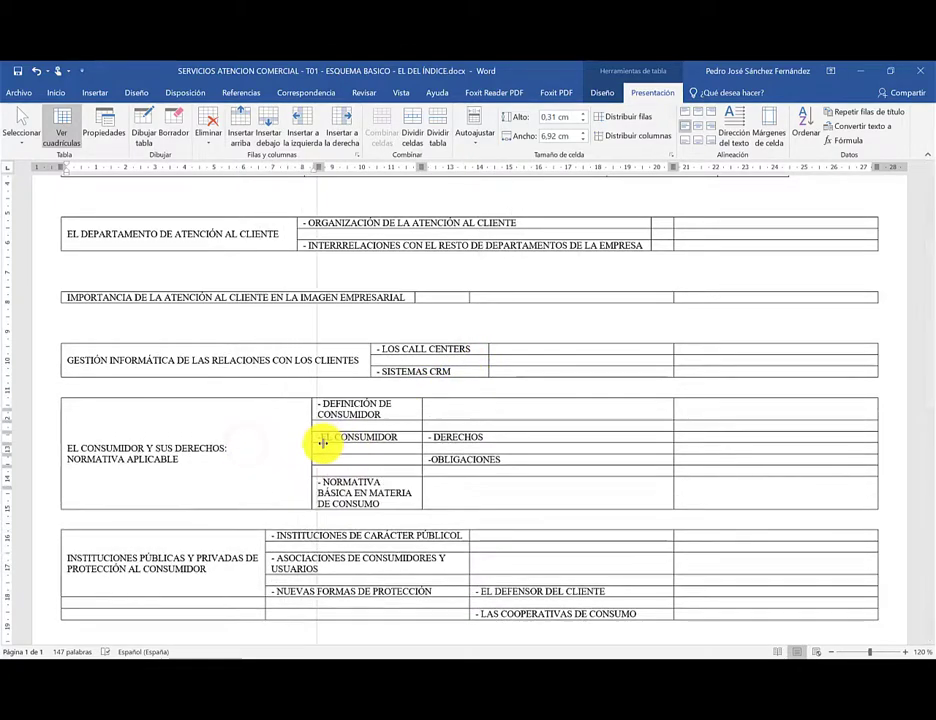
pyautogui.moveTo(334, 445); pyautogui.dragTo(289, 447)
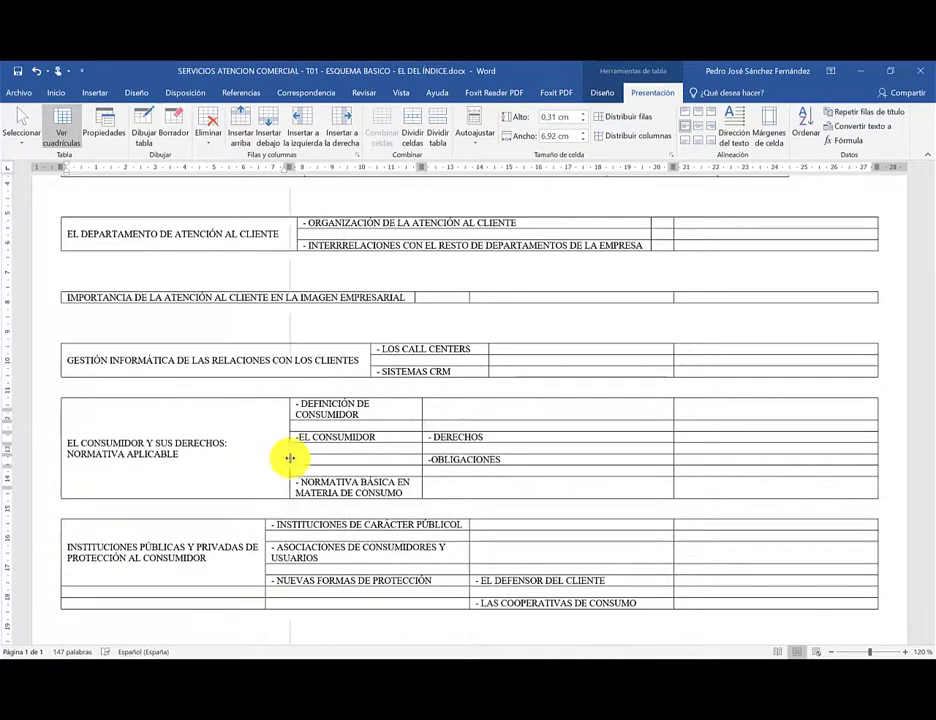
pyautogui.click(243, 444)
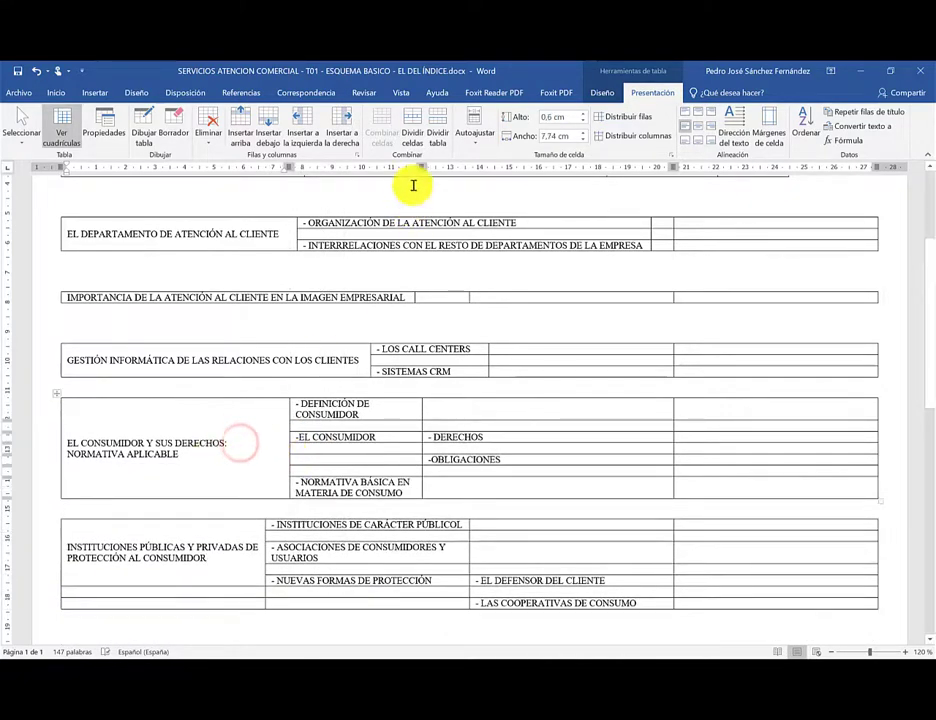
# - Show formatting marks and add a colon after DERECHOS in the consumer table heading
pyautogui.click(56, 93)
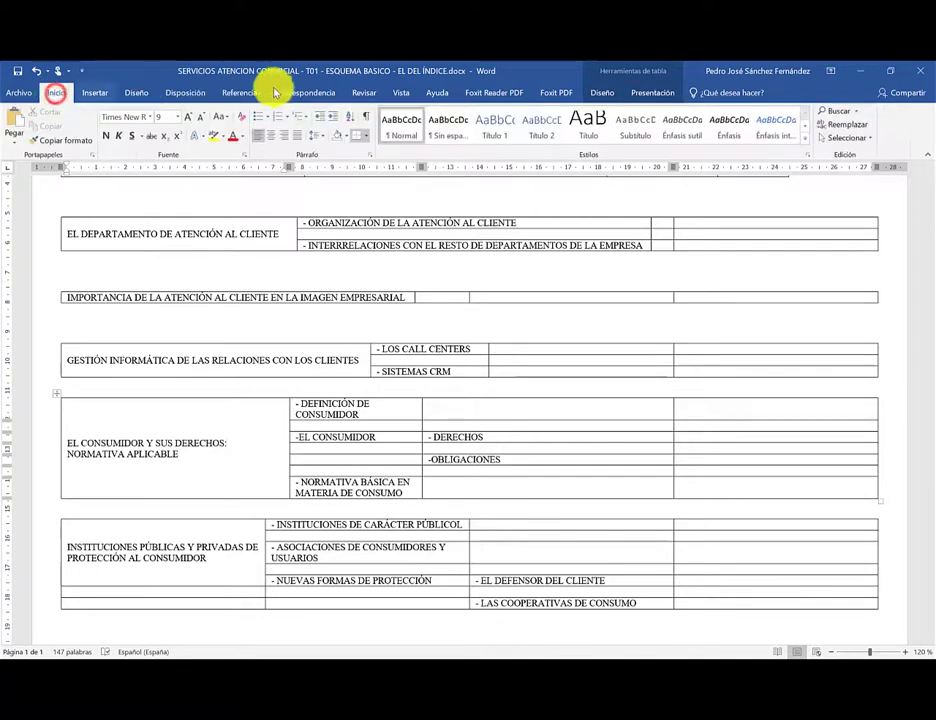
pyautogui.click(366, 118)
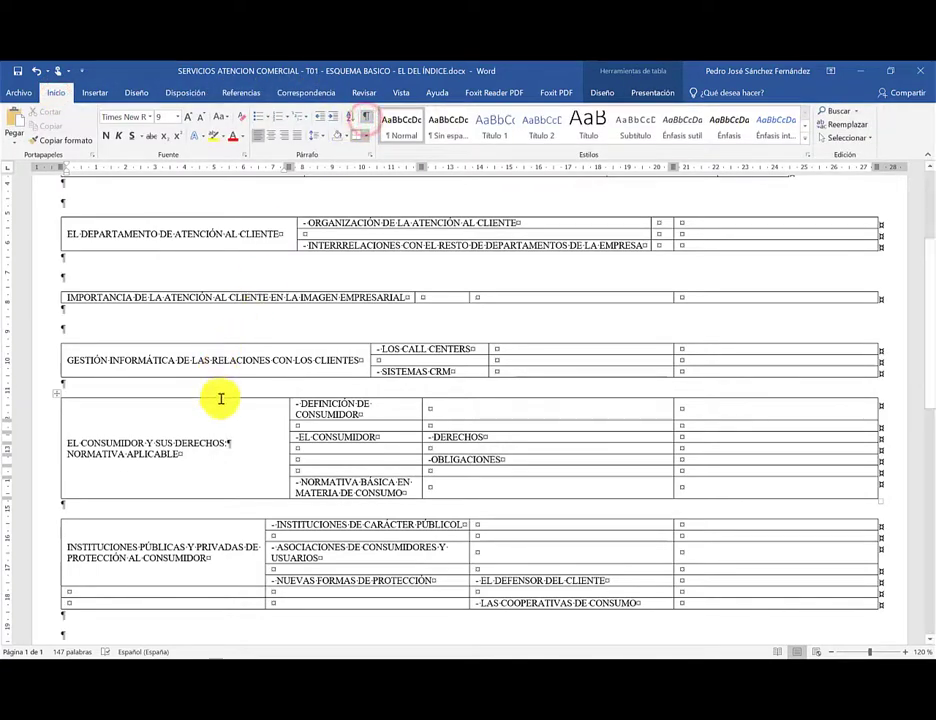
pyautogui.write(':')
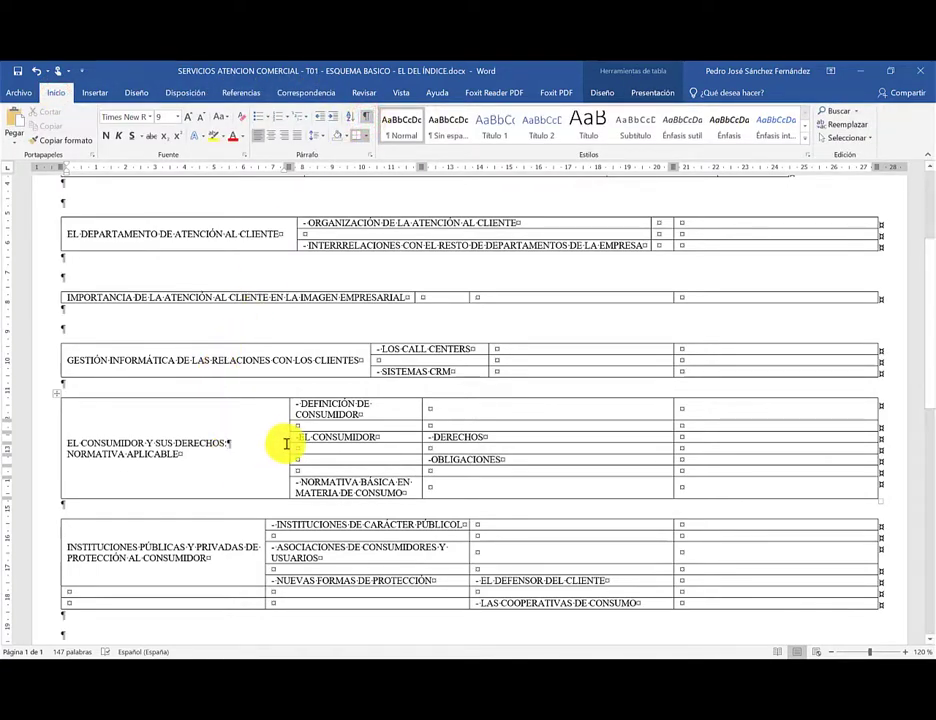
pyautogui.moveTo(288, 443); pyautogui.dragTo(374, 450)
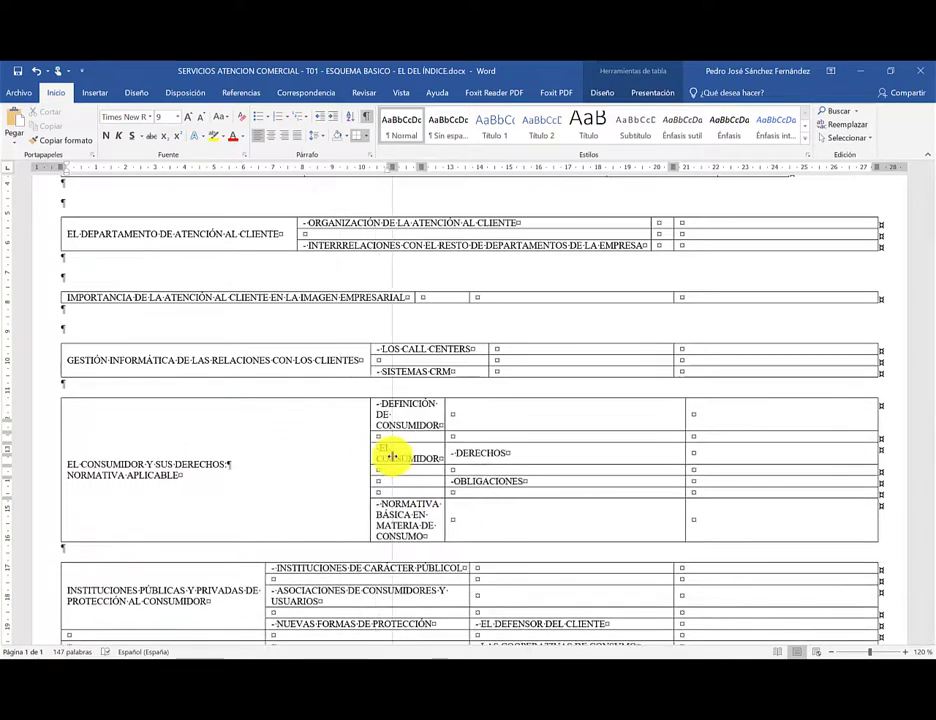
pyautogui.click(231, 467)
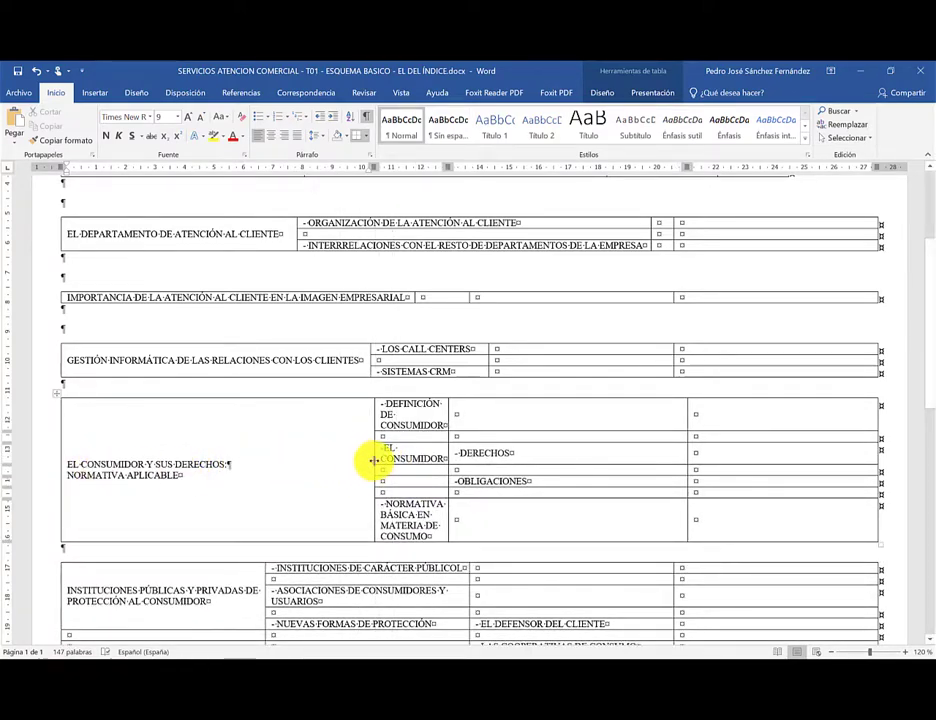
# - Rebalance the consumer table's columns so '- NORMATIVA BÁSICA EN MATERIA DE CONSUMO' fits one line
pyautogui.moveTo(373, 460); pyautogui.dragTo(246, 459)
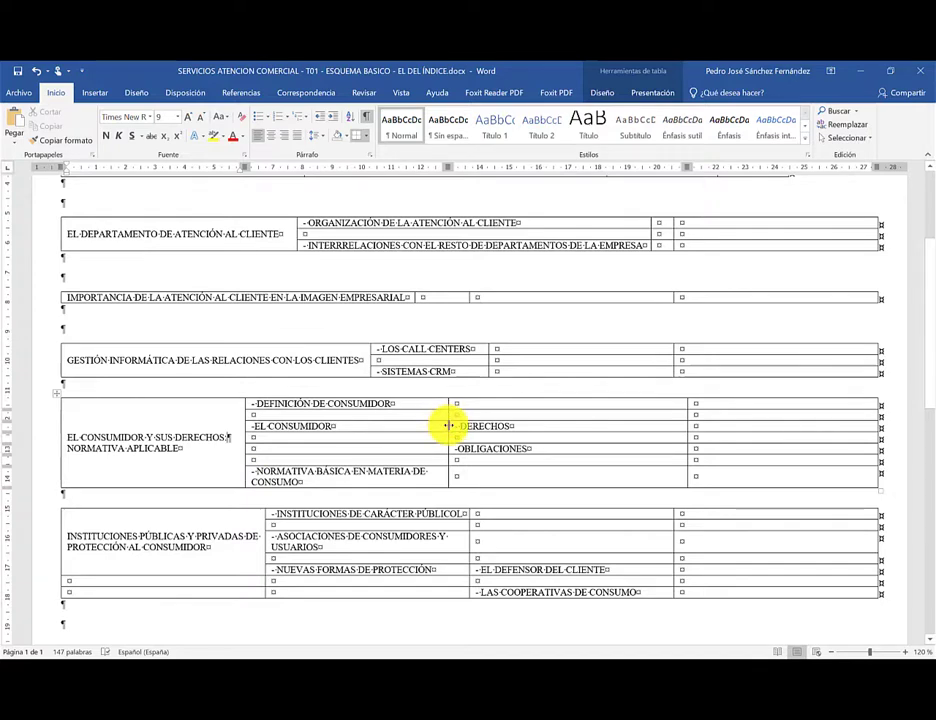
pyautogui.moveTo(449, 426); pyautogui.dragTo(462, 431)
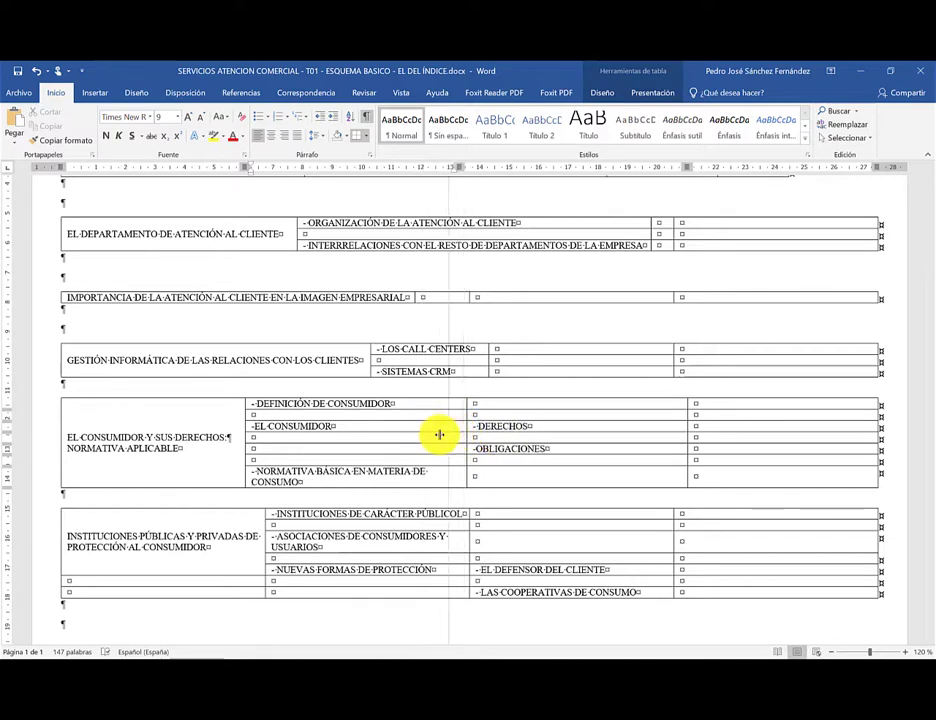
pyautogui.moveTo(462, 431); pyautogui.dragTo(489, 446)
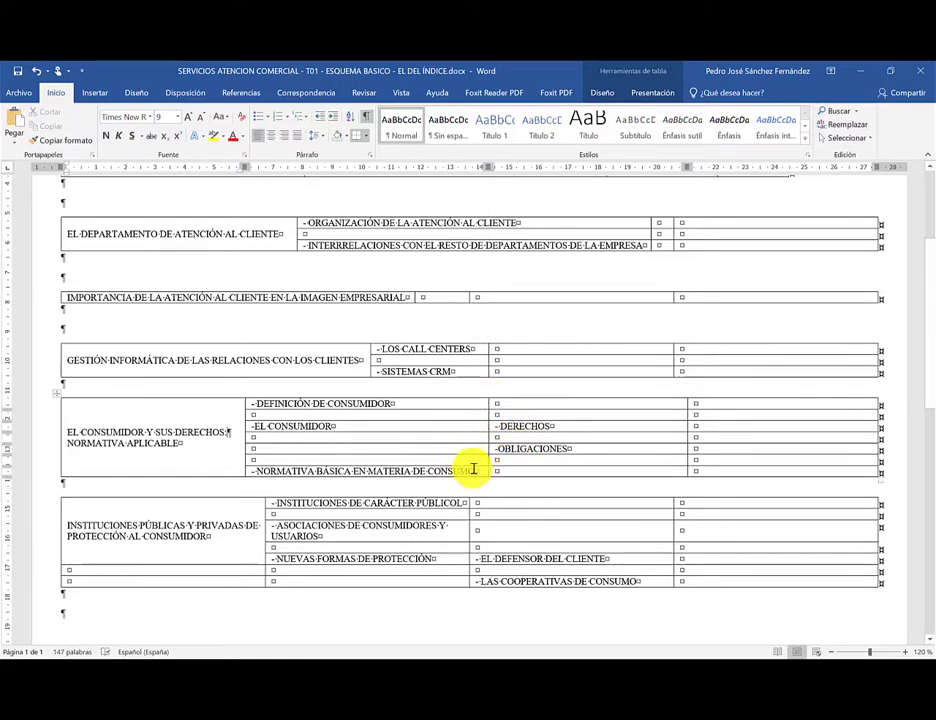
pyautogui.click(290, 466)
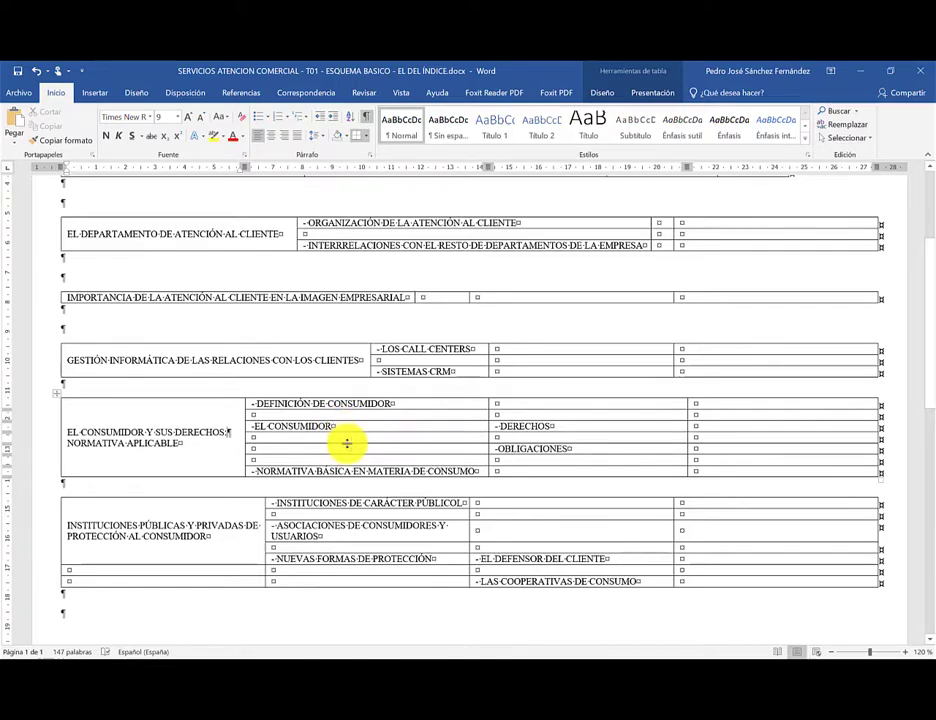
# - Draw a vertical border beside EL CONSUMIDOR, splitting that row and the two below into two cells
pyautogui.click(650, 95)
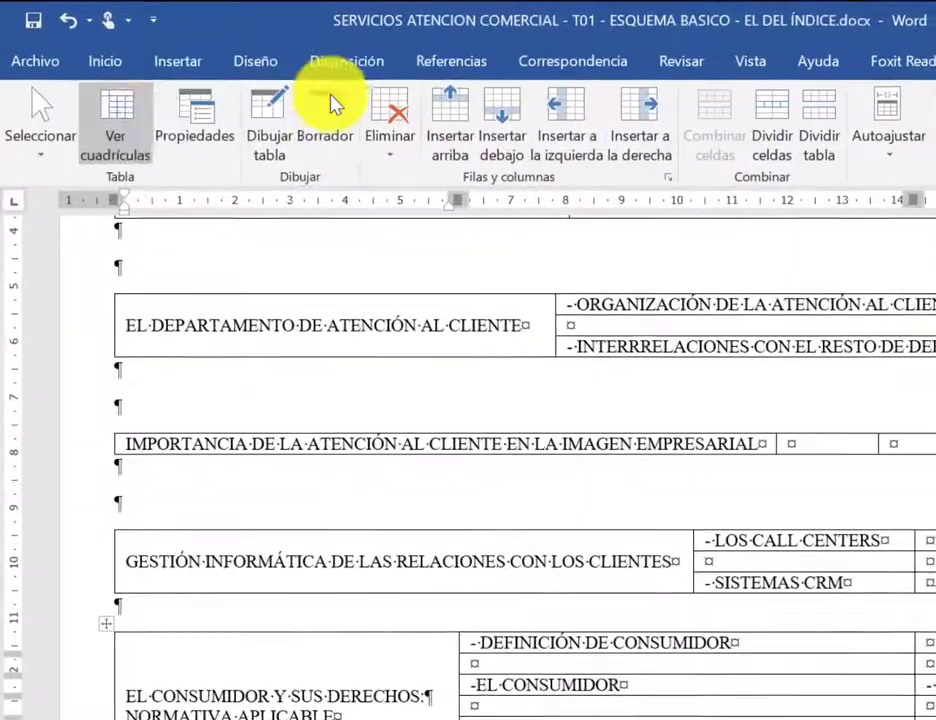
pyautogui.click(270, 110)
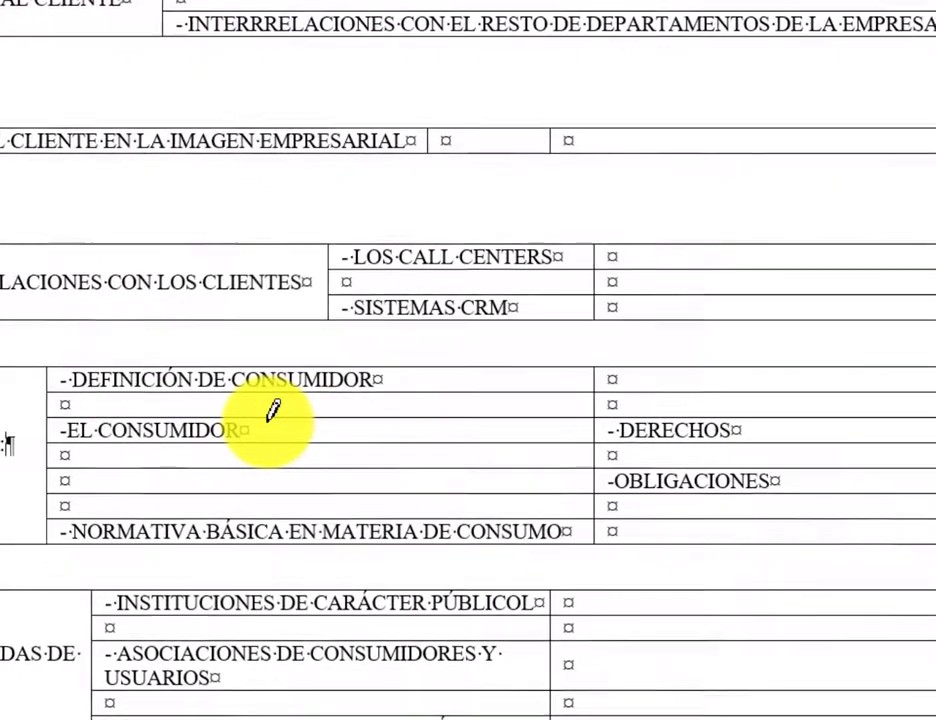
pyautogui.click(344, 417)
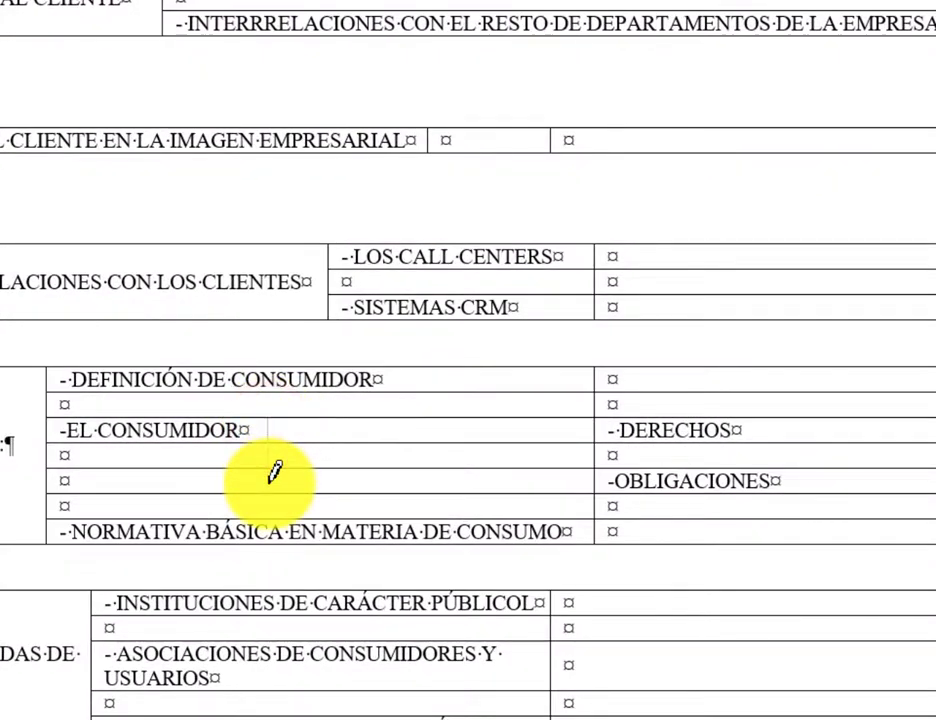
pyautogui.moveTo(268, 420); pyautogui.dragTo(268, 492)
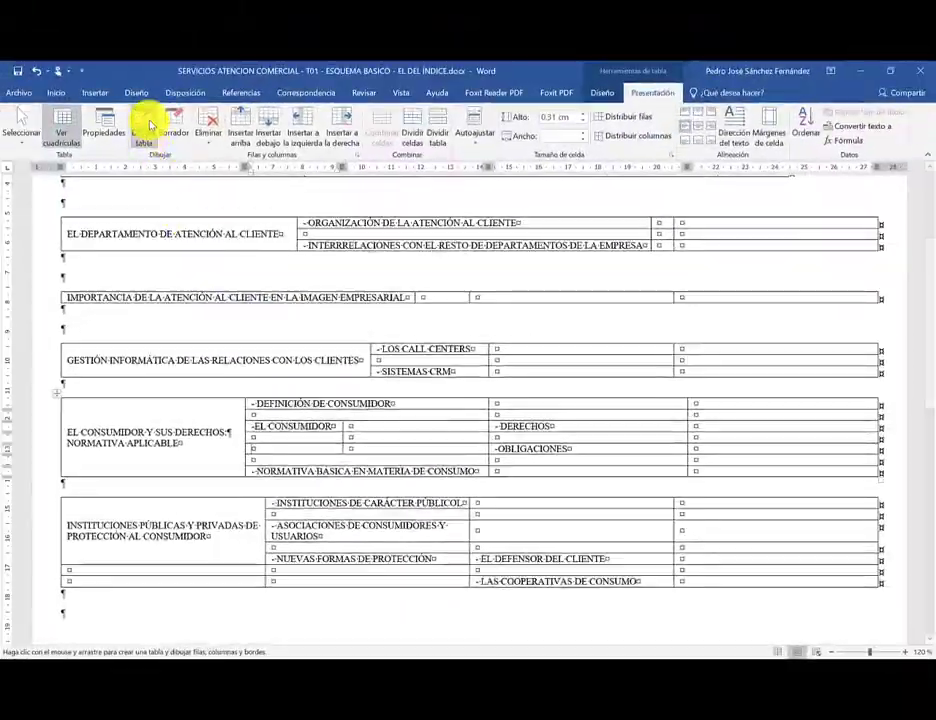
pyautogui.click(146, 122)
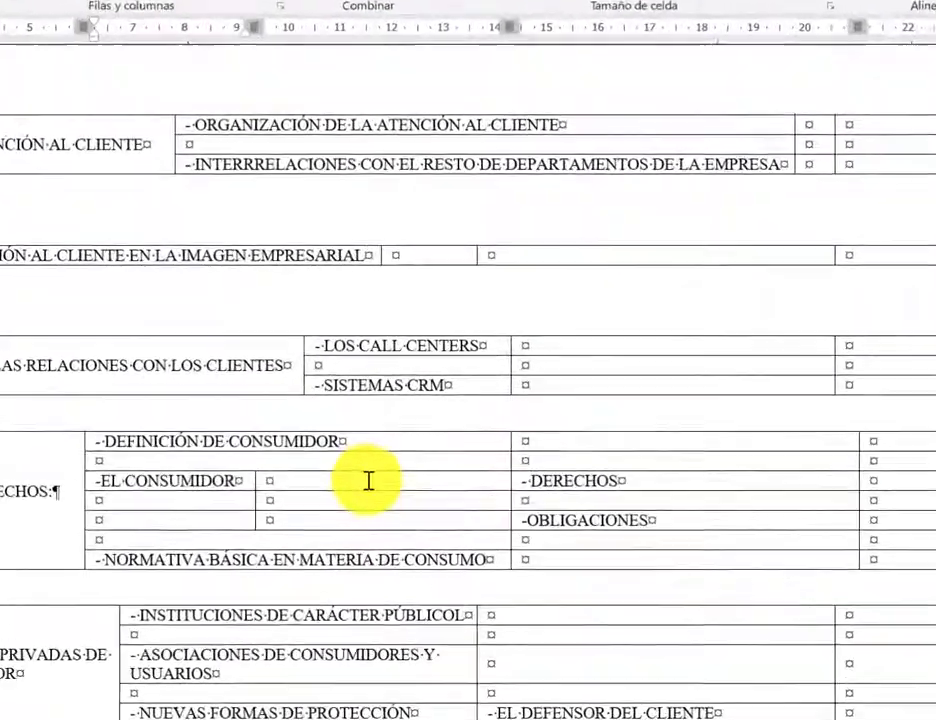
# - Merge the DERECHOS row's cells and the OBLIGACIONES row's cells into single wide cells
pyautogui.moveTo(358, 479); pyautogui.dragTo(487, 446)
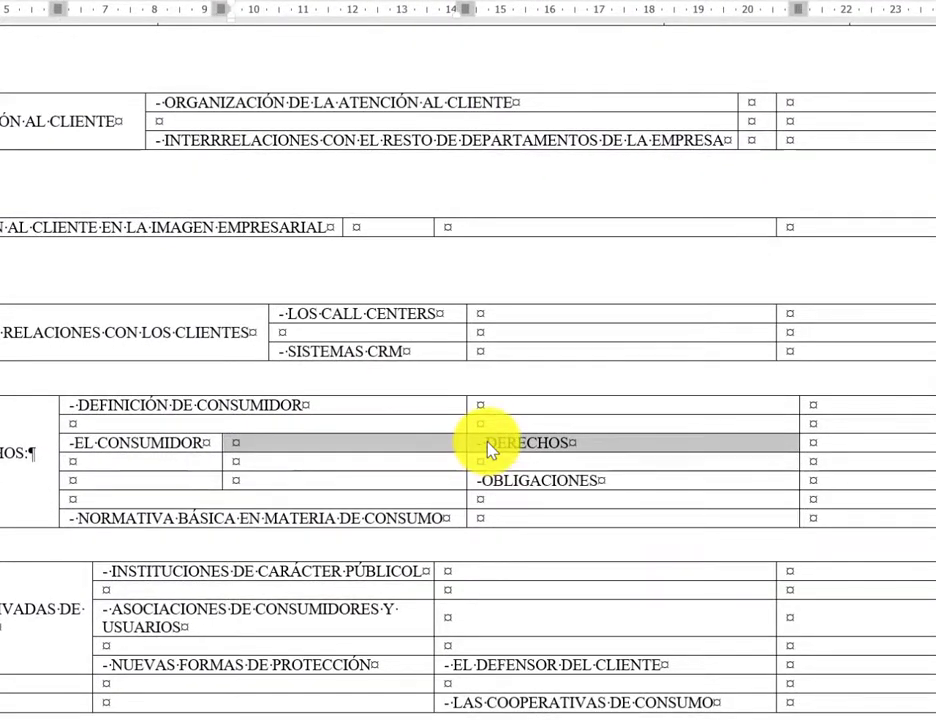
pyautogui.rightClick(488, 448)
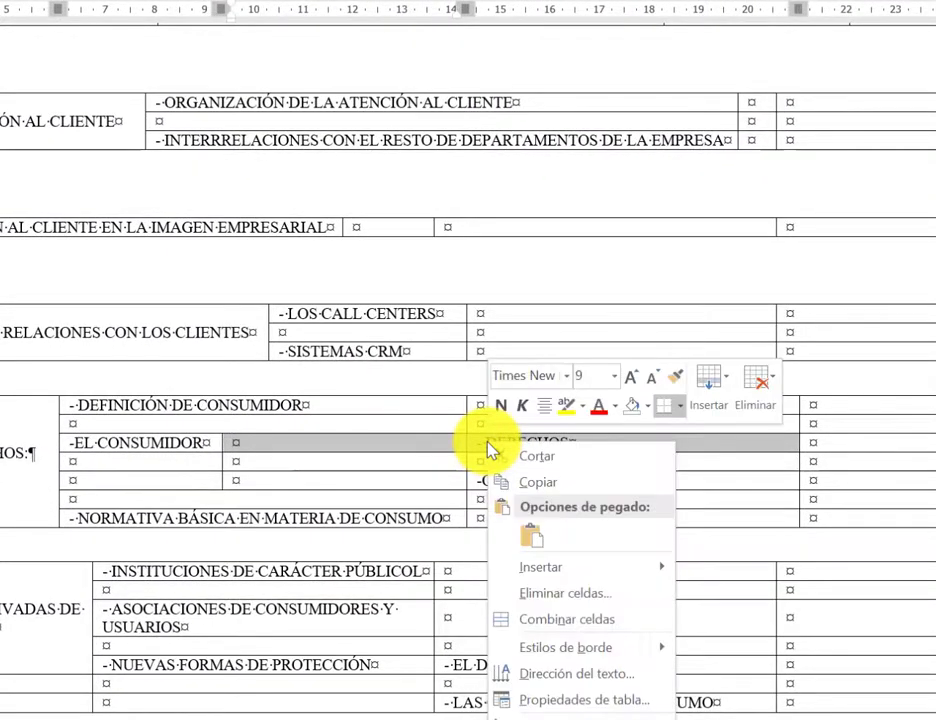
pyautogui.click(556, 620)
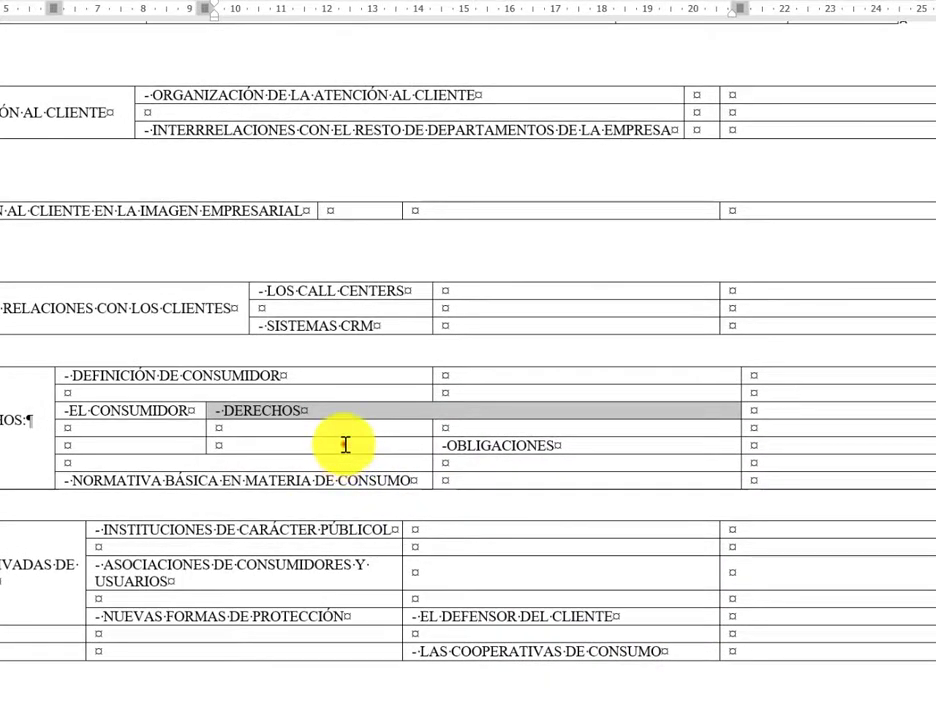
pyautogui.moveTo(343, 444); pyautogui.dragTo(455, 446)
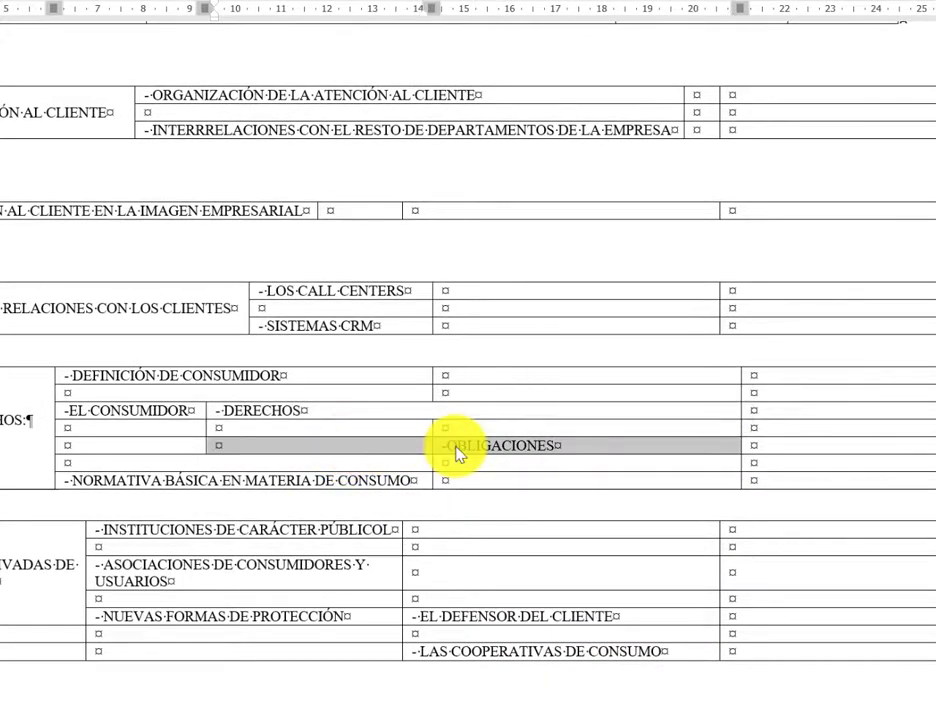
pyautogui.rightClick(455, 450)
pyautogui.click(505, 611)
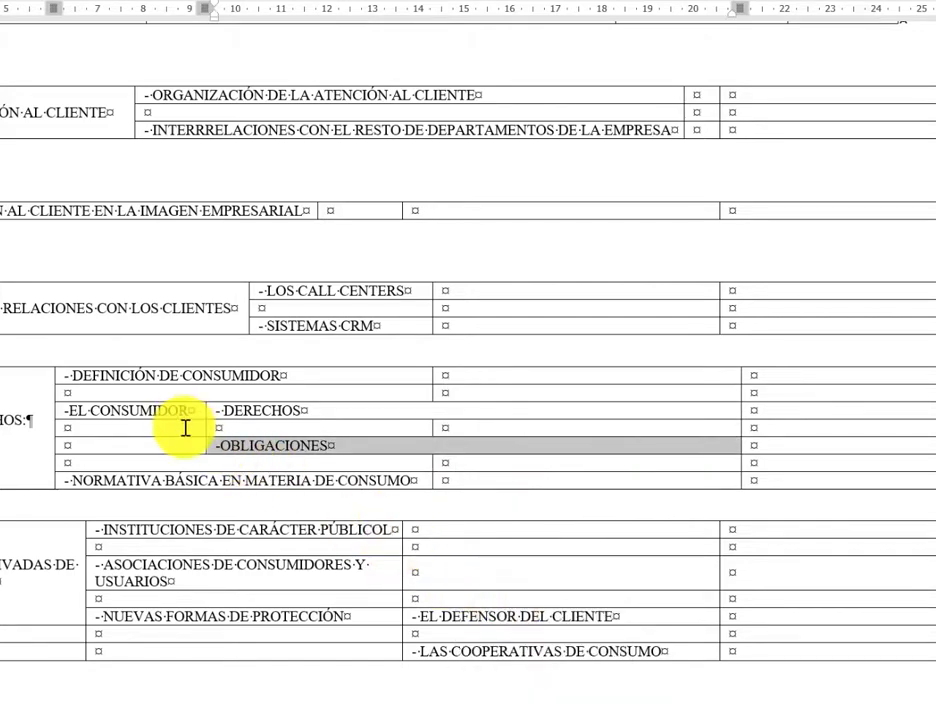
# - Merge the EL CONSUMIDOR cells into one cell spanning the three rows
pyautogui.click(184, 424)
pyautogui.moveTo(194, 410); pyautogui.dragTo(191, 441)
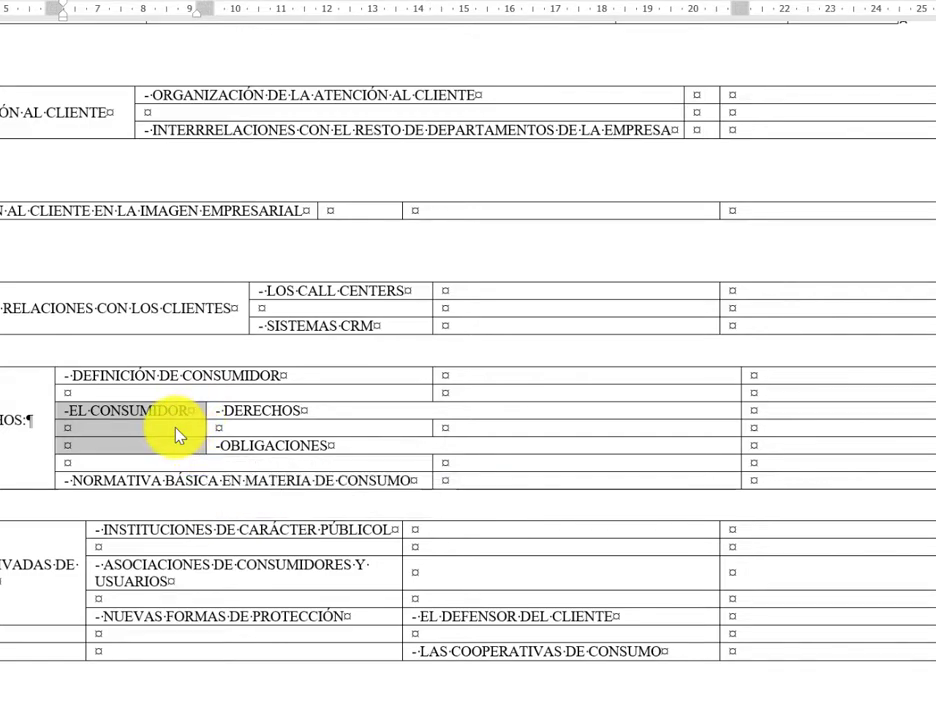
pyautogui.rightClick(179, 434)
pyautogui.click(231, 594)
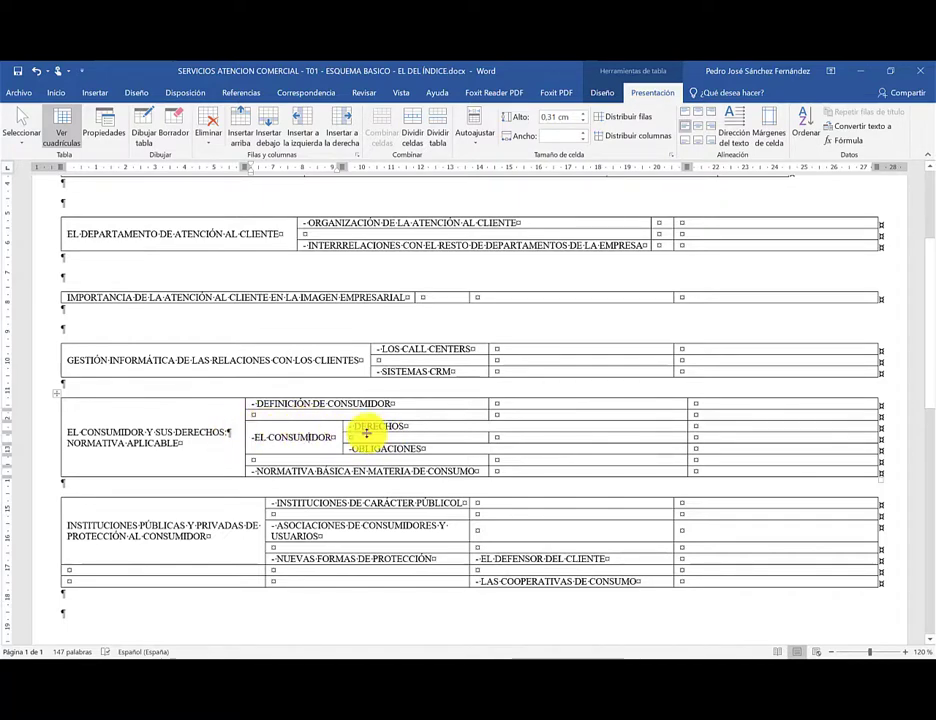
# - Break the institutions heading after PRIVADAS and widen its subtopic column to fit ASOCIACIONES DE CONSUMIDORES Y USUARIOS
pyautogui.click(236, 539)
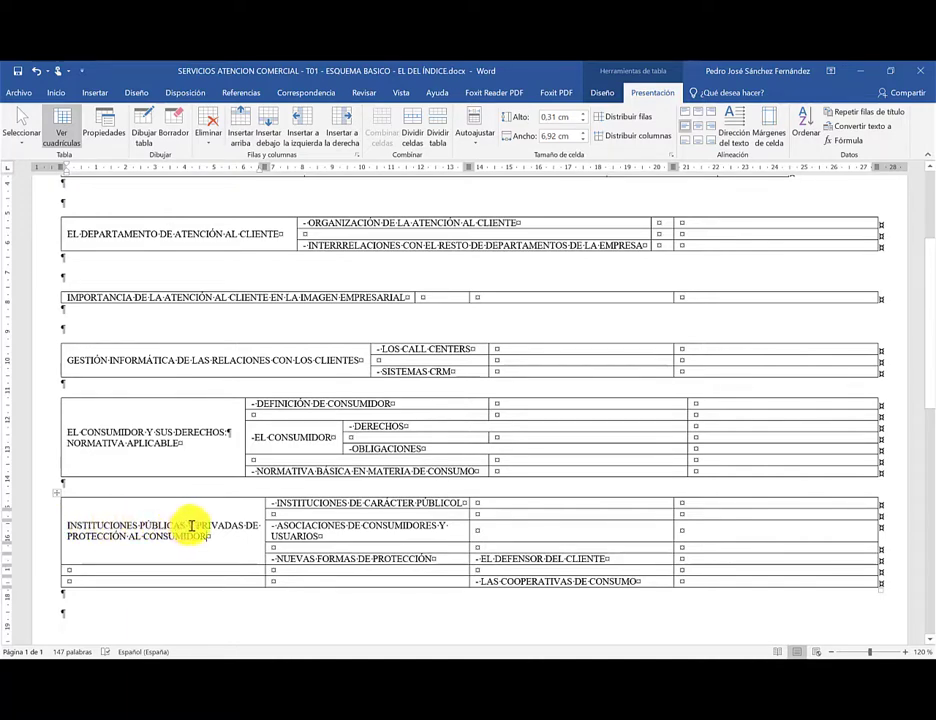
pyautogui.click(241, 527)
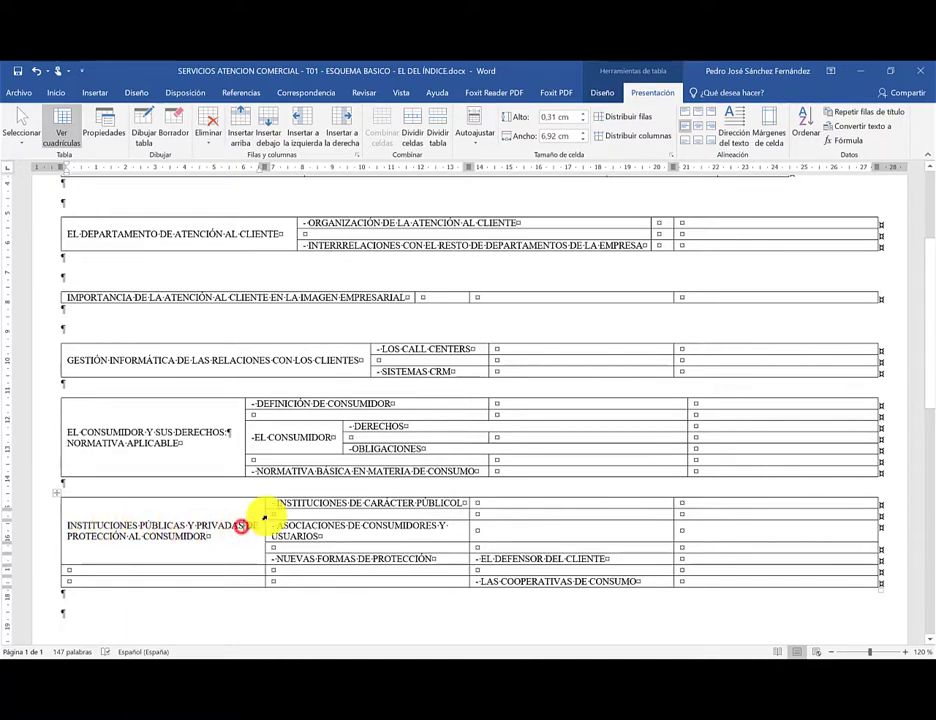
pyautogui.press('Return')
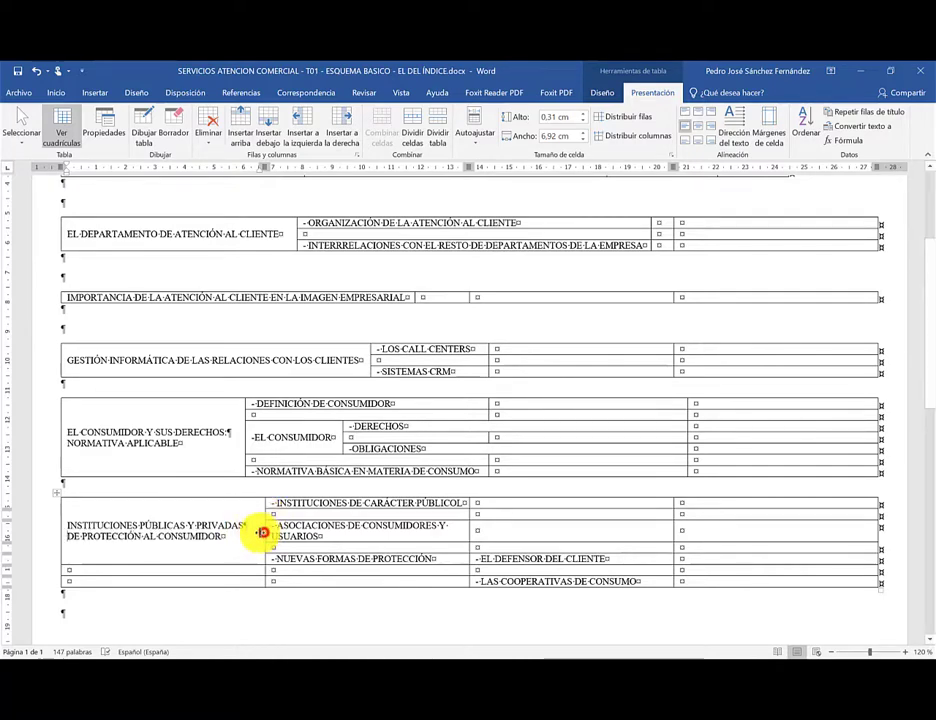
pyautogui.moveTo(261, 532); pyautogui.dragTo(254, 532)
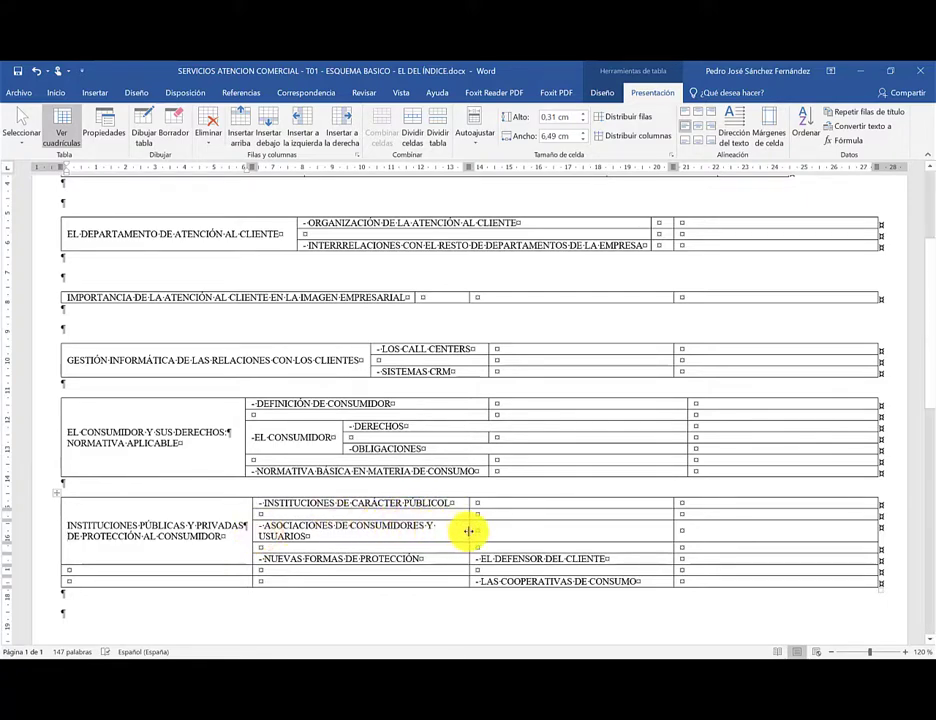
pyautogui.moveTo(469, 531)
pyautogui.mouseDown()
pyautogui.moveTo(507, 527)
pyautogui.moveTo(499, 526)
pyautogui.mouseUp()
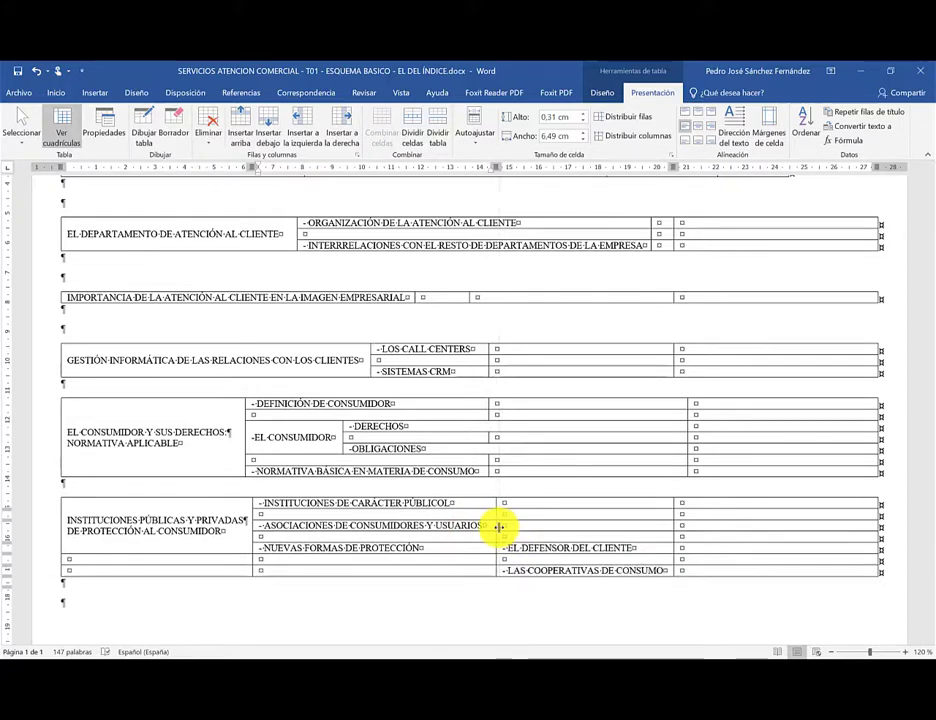
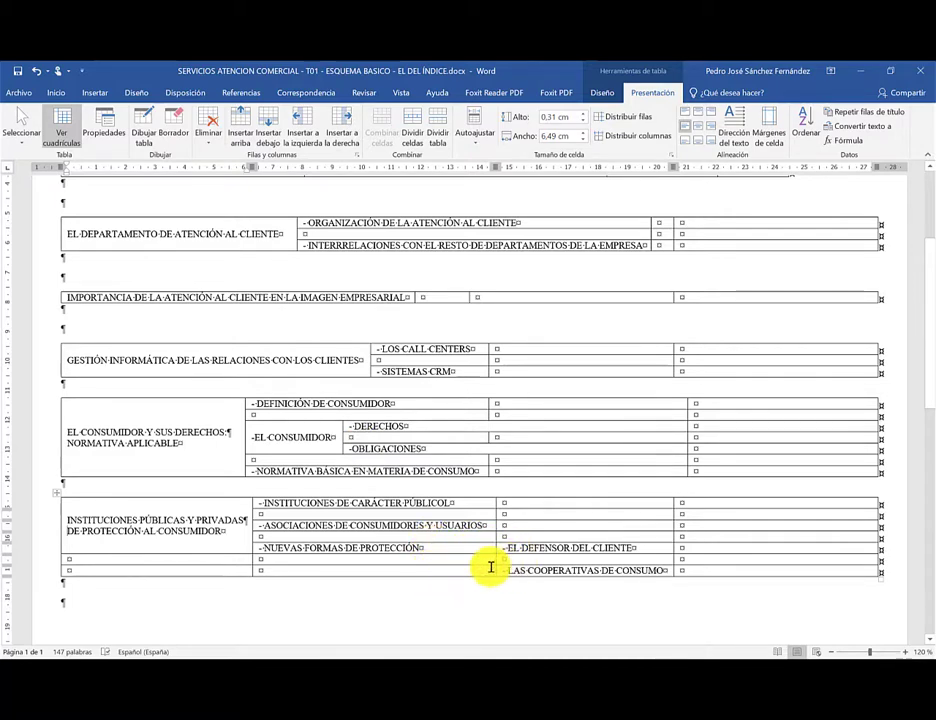
# - Draw a vertical border beside NUEVAS FORMAS DE PROTECCIÓN, then select the new cell through EL DEFENSOR DEL CLIENTE
pyautogui.click(148, 140)
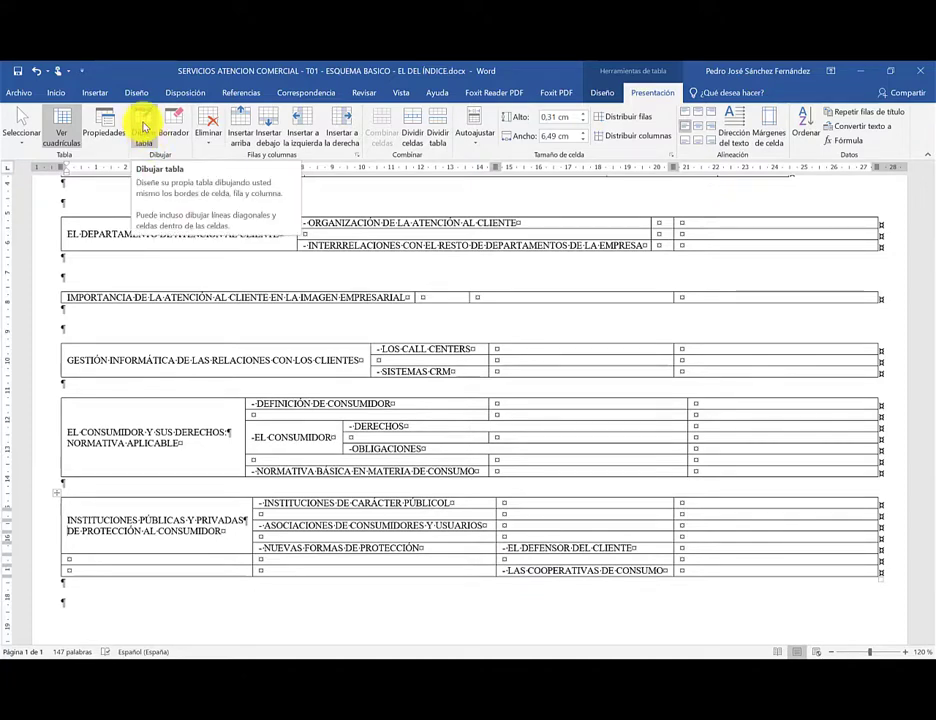
pyautogui.click(143, 127)
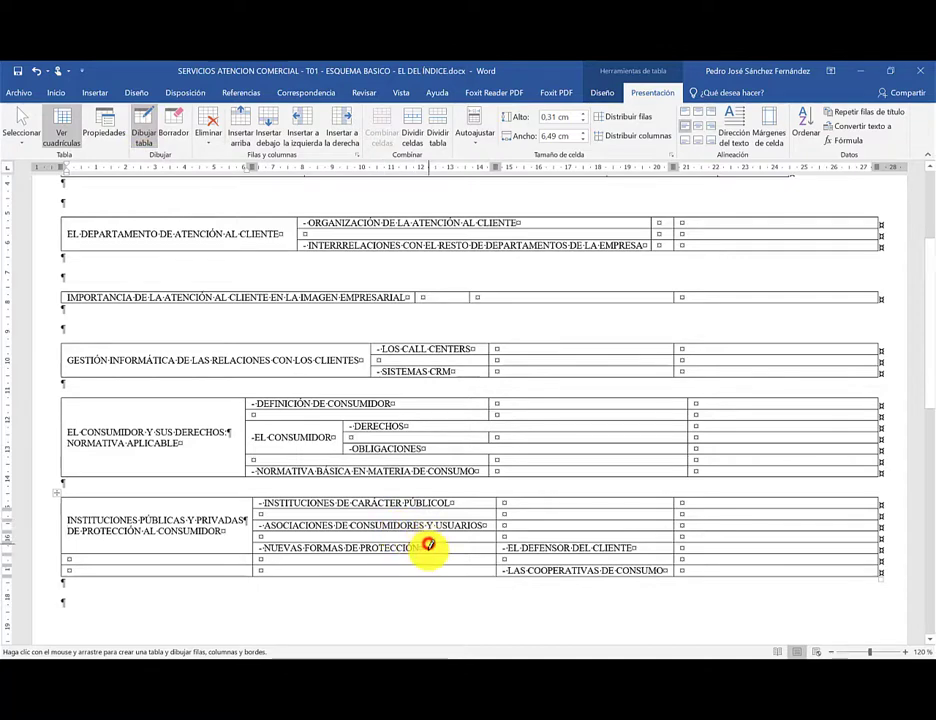
pyautogui.moveTo(428, 545); pyautogui.dragTo(430, 566)
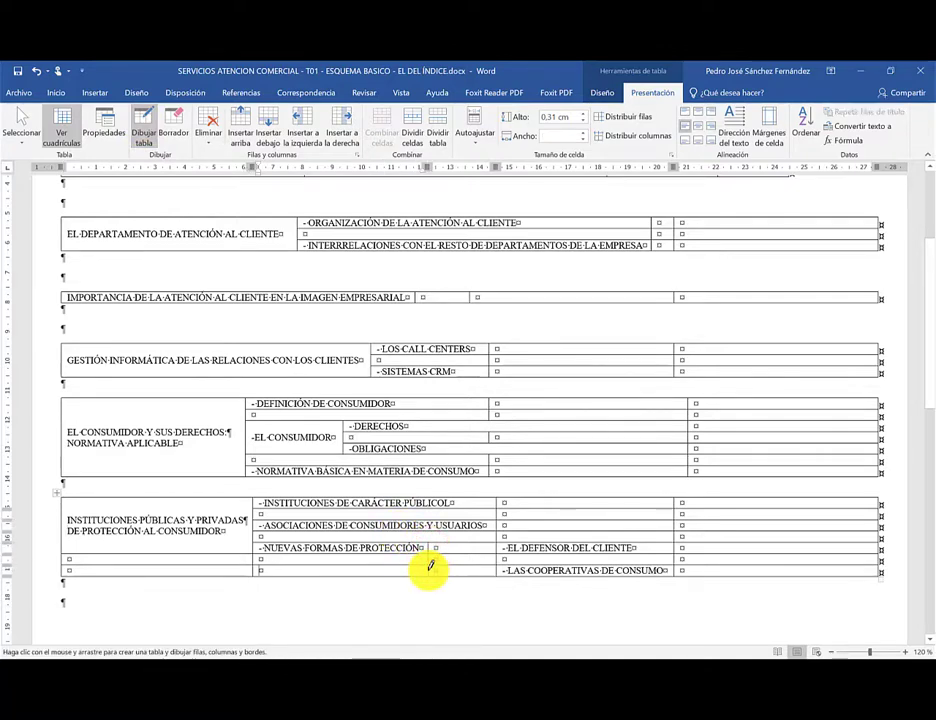
pyautogui.click(146, 132)
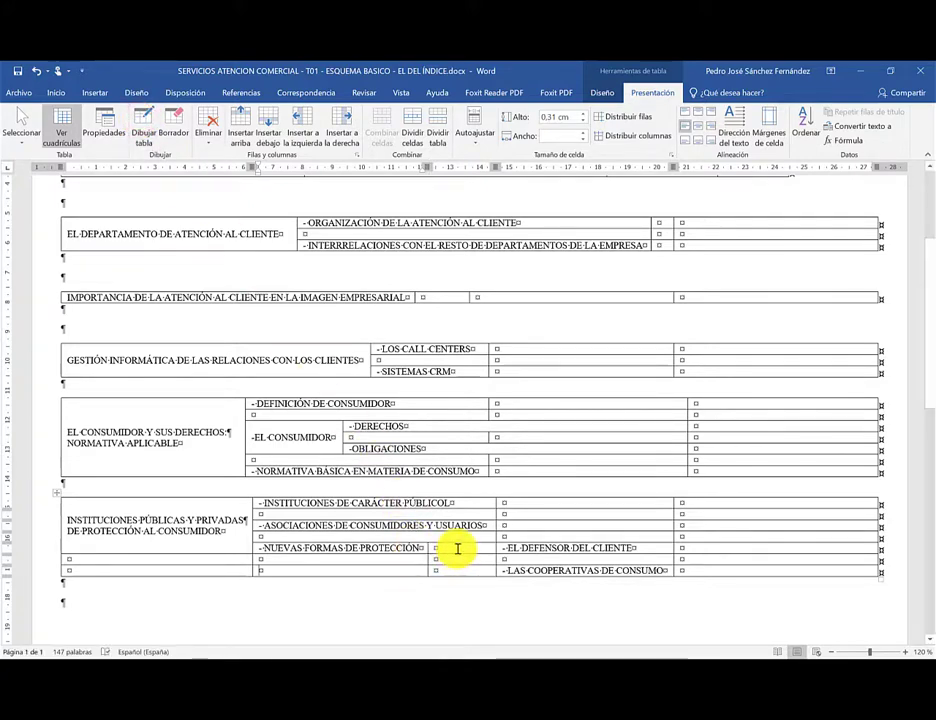
pyautogui.moveTo(457, 548); pyautogui.dragTo(506, 548)
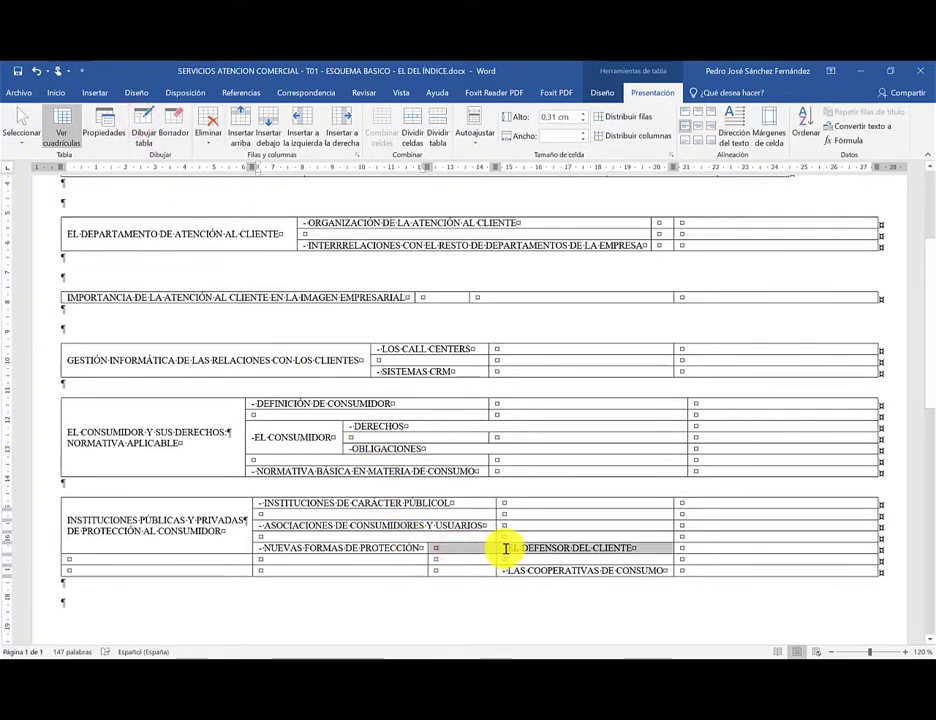
# - Merge the EL DEFENSOR DEL CLIENTE, LAS COOPERATIVAS DE CONSUMO and empty rows in the last table
pyautogui.rightClick(506, 548)
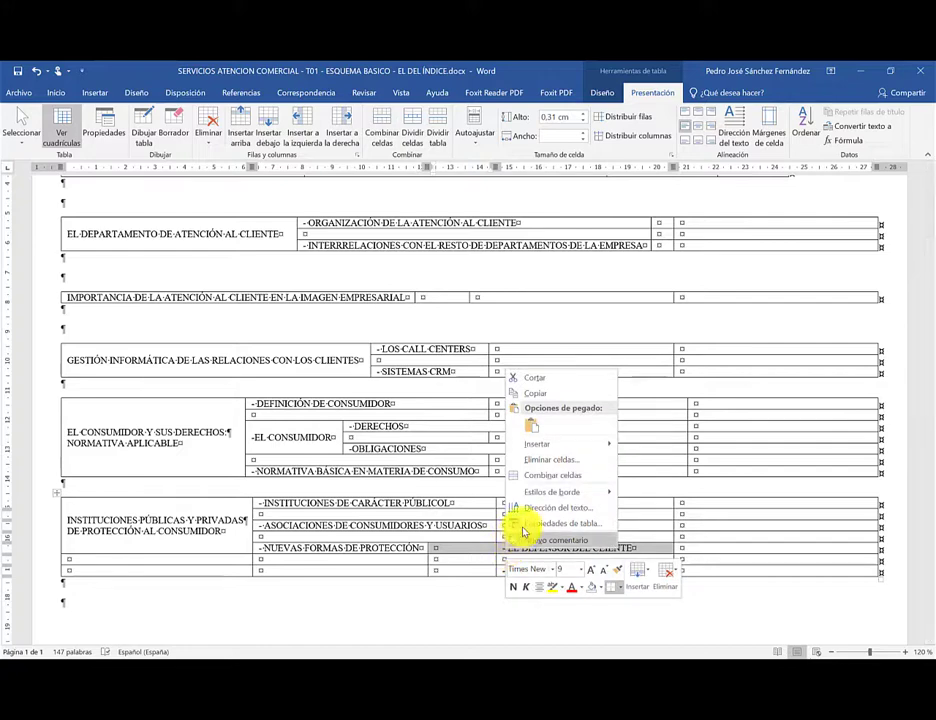
pyautogui.click(531, 475)
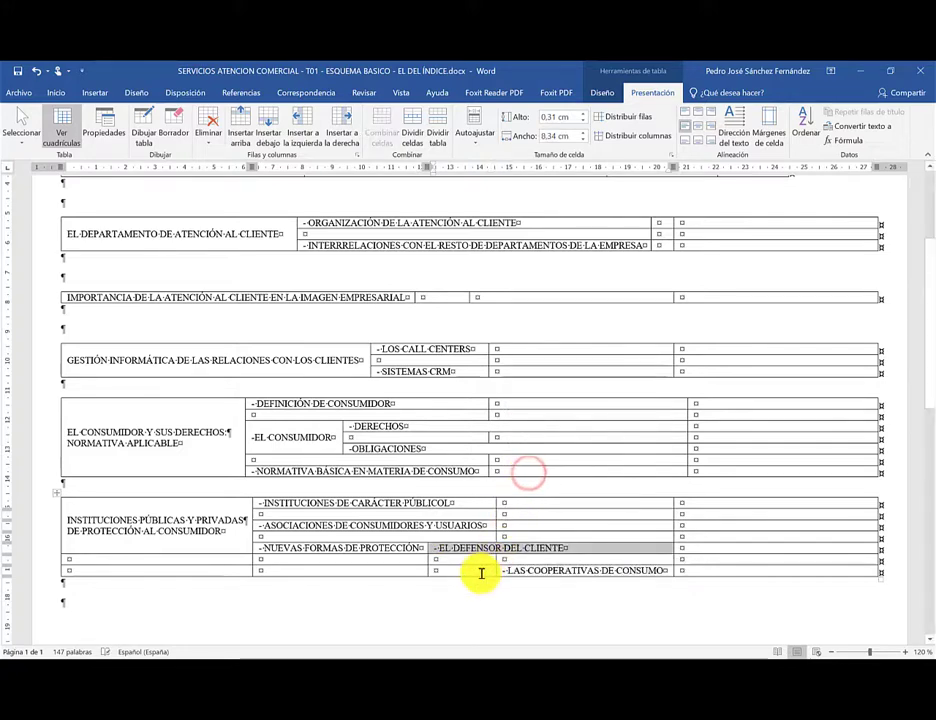
pyautogui.moveTo(482, 570); pyautogui.dragTo(510, 570)
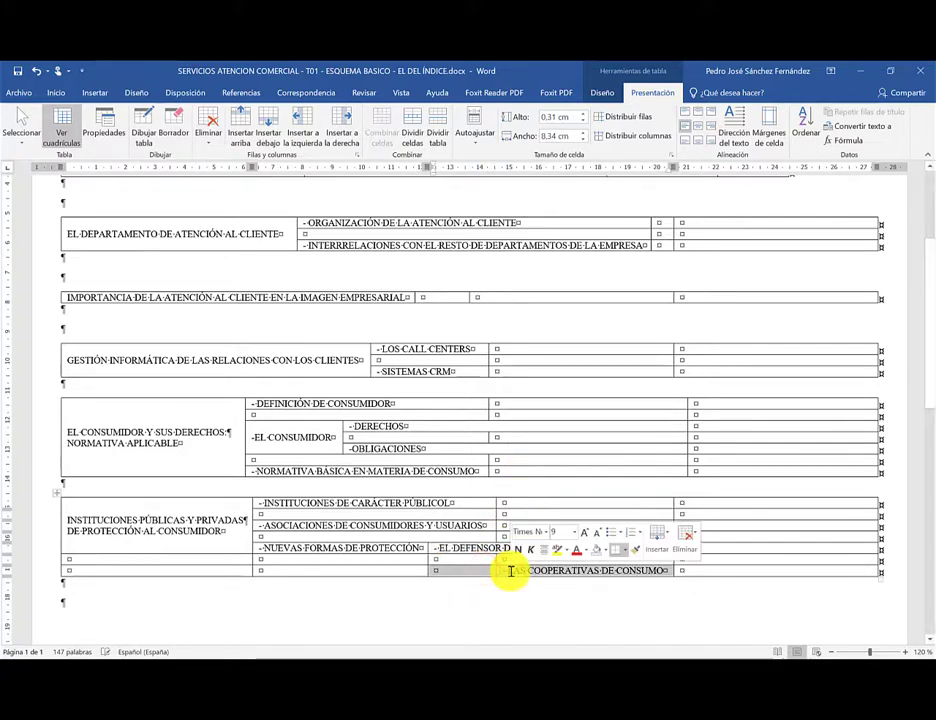
pyautogui.rightClick(510, 570)
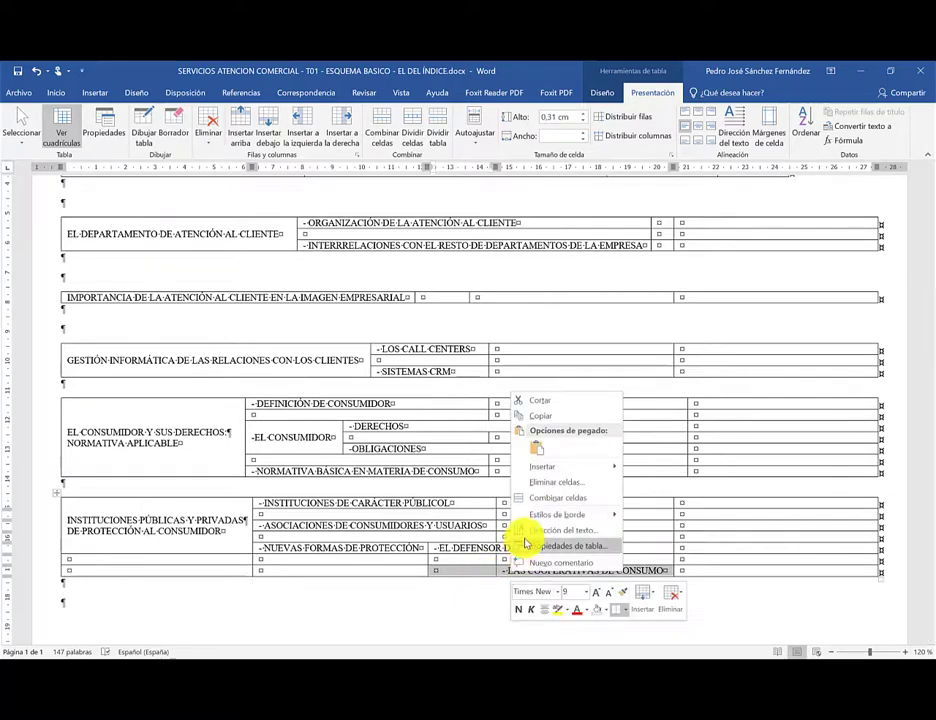
pyautogui.click(531, 498)
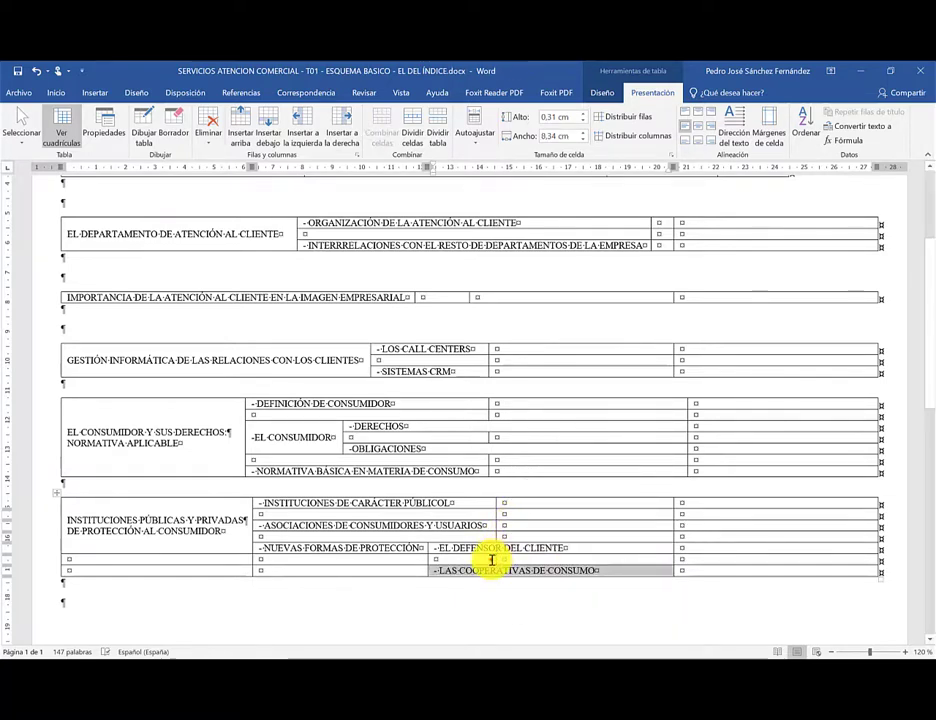
pyautogui.moveTo(491, 560); pyautogui.dragTo(506, 560)
pyautogui.rightClick(506, 565)
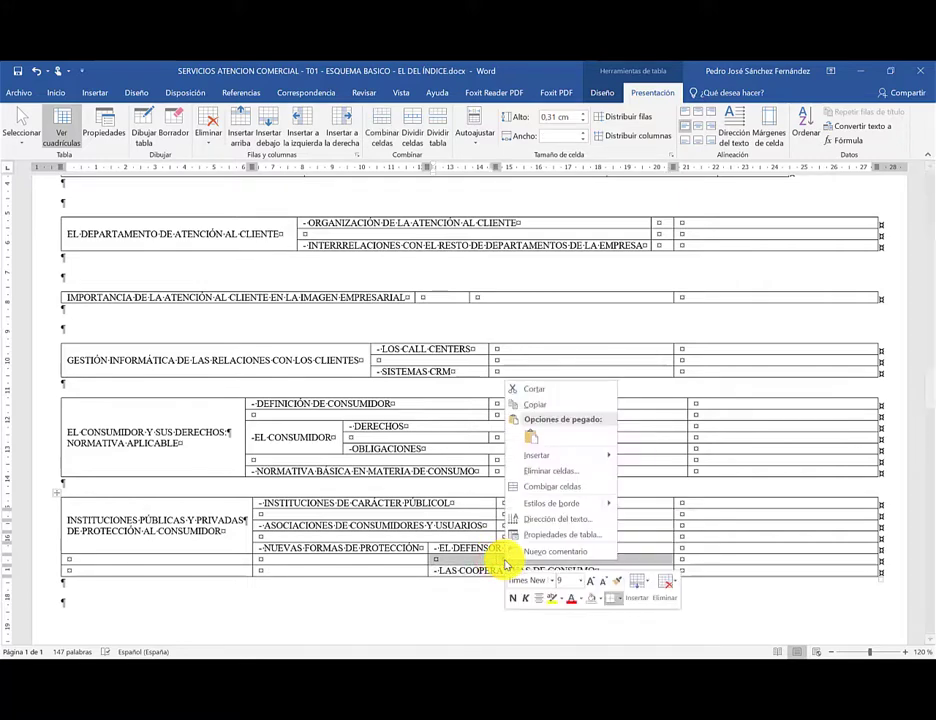
pyautogui.click(532, 484)
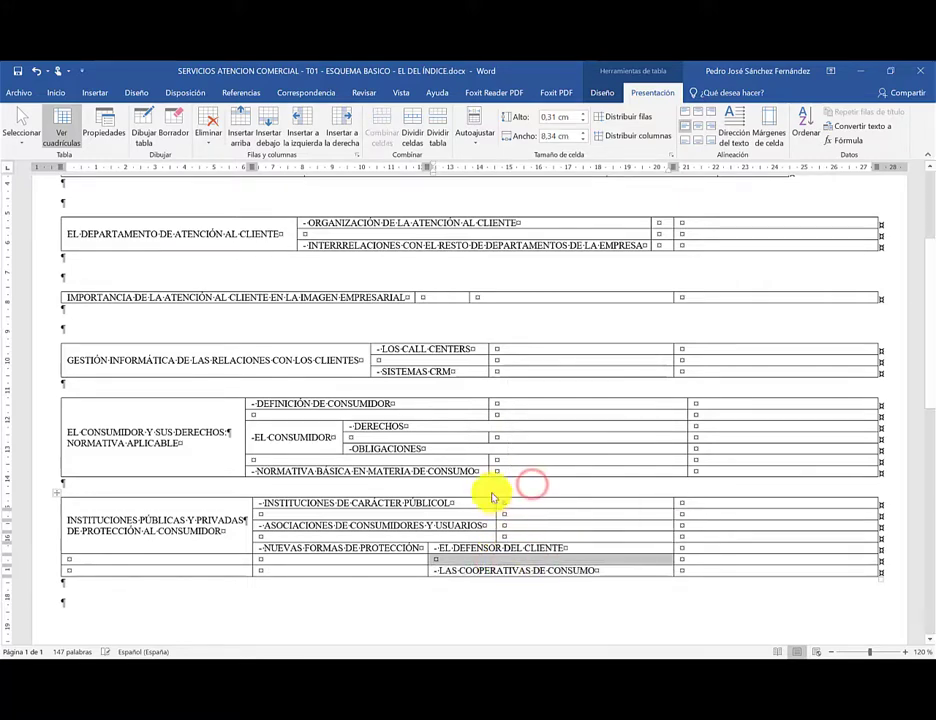
# - Merge the empty row between DERECHOS and OBLIGACIONES into one cell
pyautogui.moveTo(480, 438); pyautogui.dragTo(498, 438)
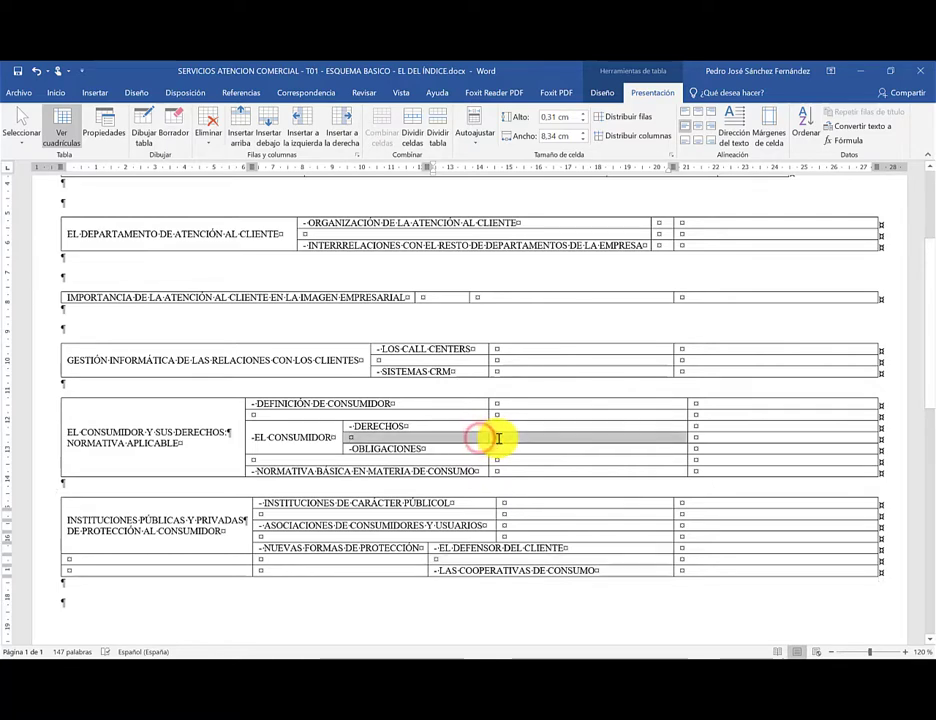
pyautogui.rightClick(500, 436)
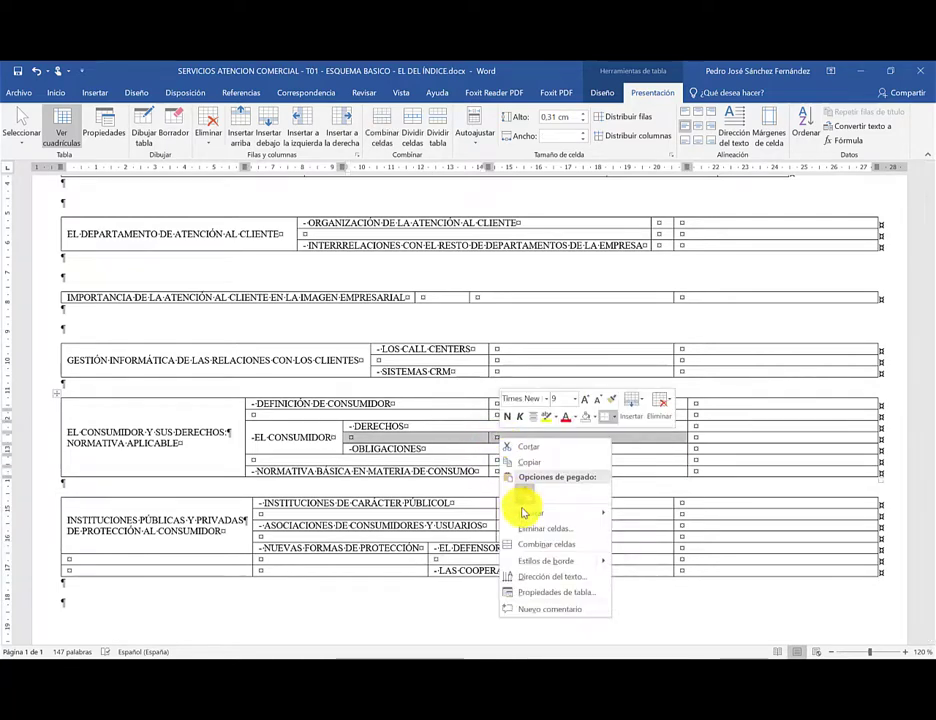
pyautogui.click(527, 545)
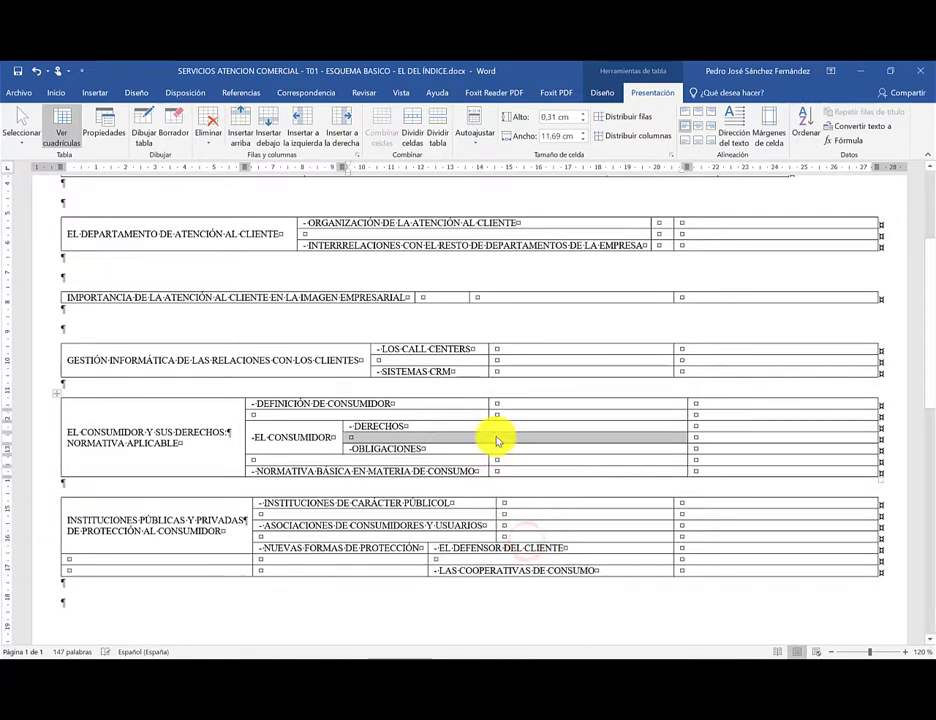
pyautogui.click(490, 437)
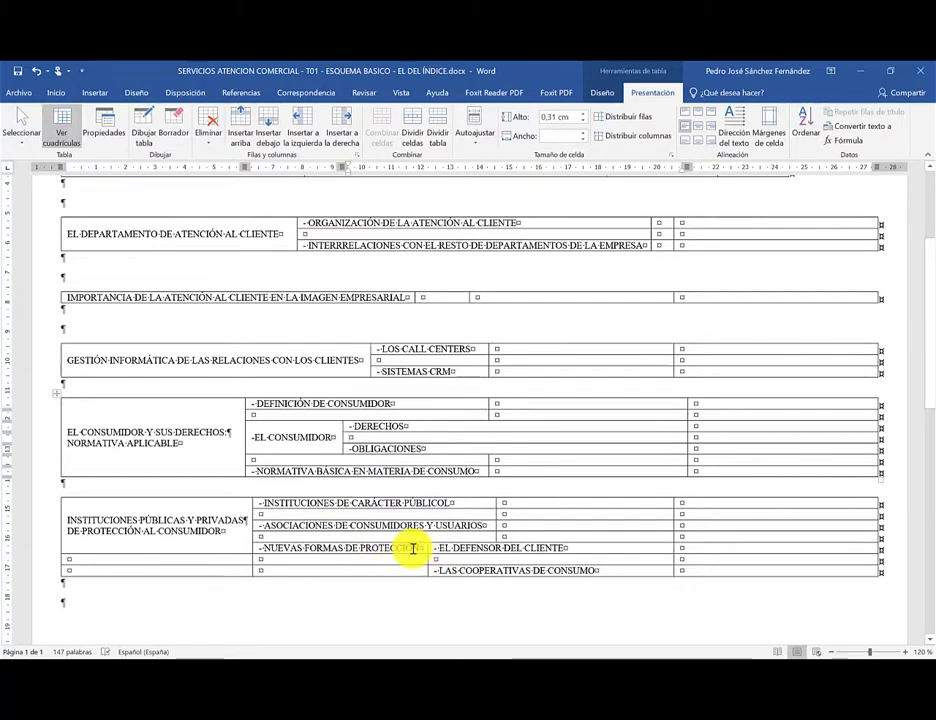
# - Merge NUEVAS FORMAS DE PROTECCIÓN with the two empty cells below it
pyautogui.moveTo(412, 548)
pyautogui.mouseDown()
pyautogui.moveTo(412, 567)
pyautogui.moveTo(378, 552)
pyautogui.mouseUp()
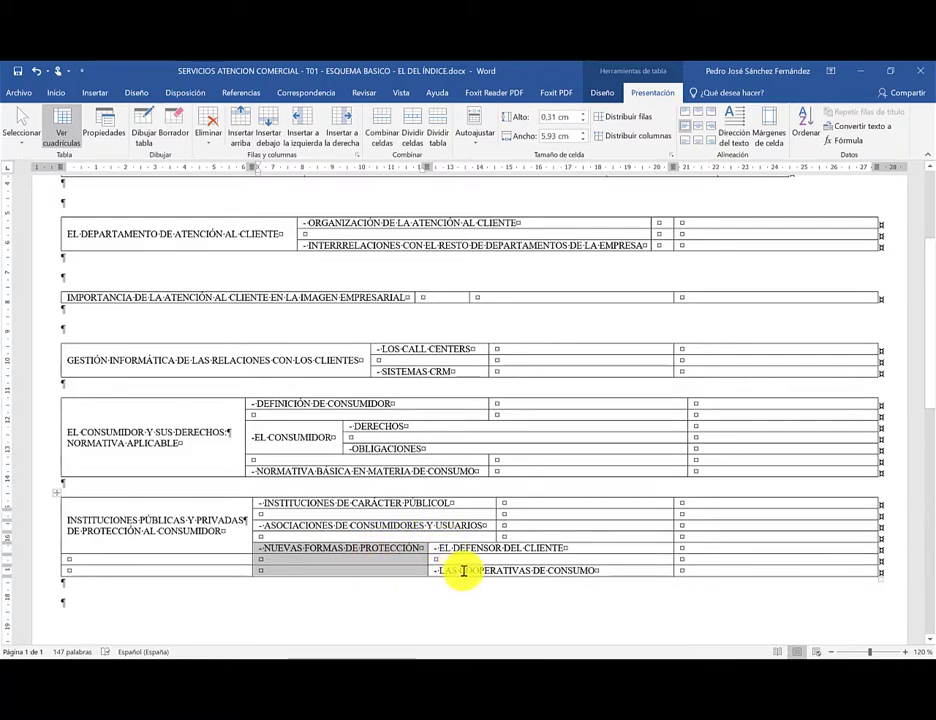
pyautogui.rightClick(385, 563)
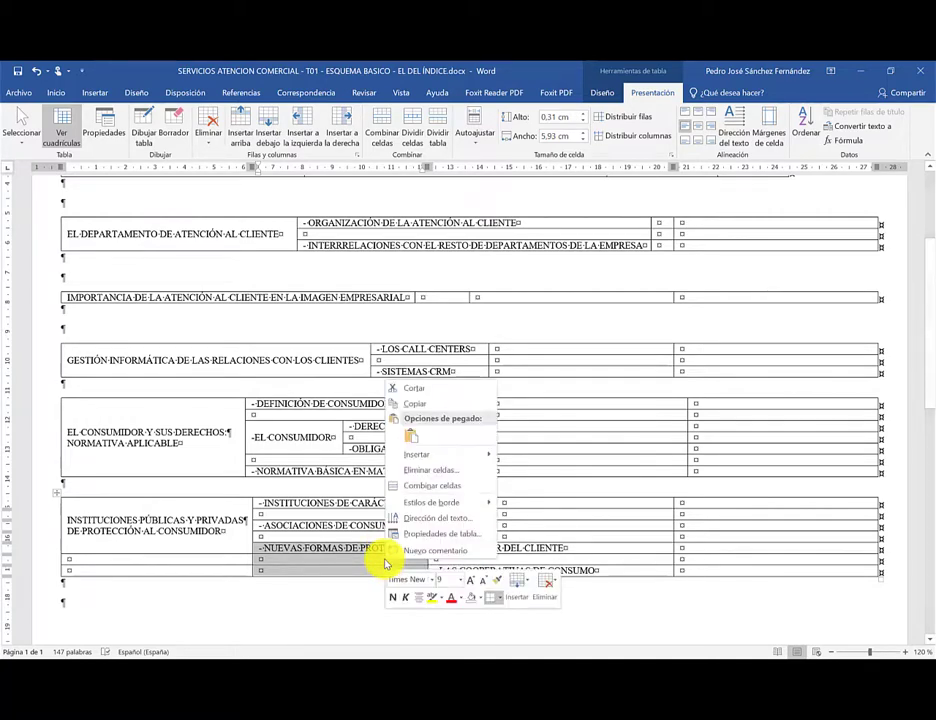
pyautogui.click(416, 488)
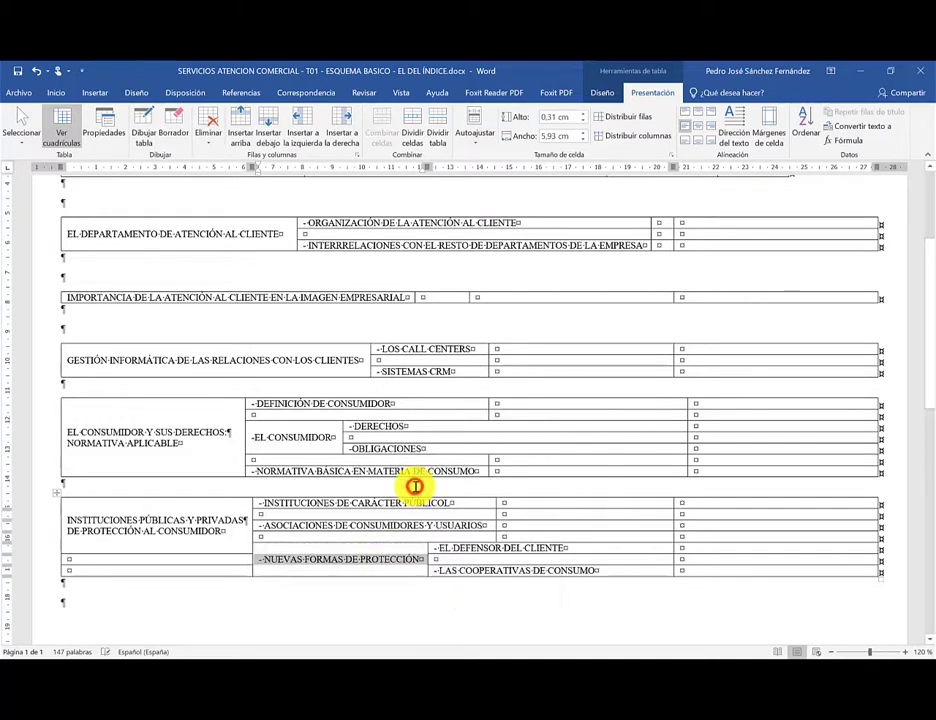
# - Merge the INSTITUCIONES PÚBLICAS Y PRIVADAS heading with the empty cells beneath it
pyautogui.moveTo(236, 546); pyautogui.dragTo(238, 566)
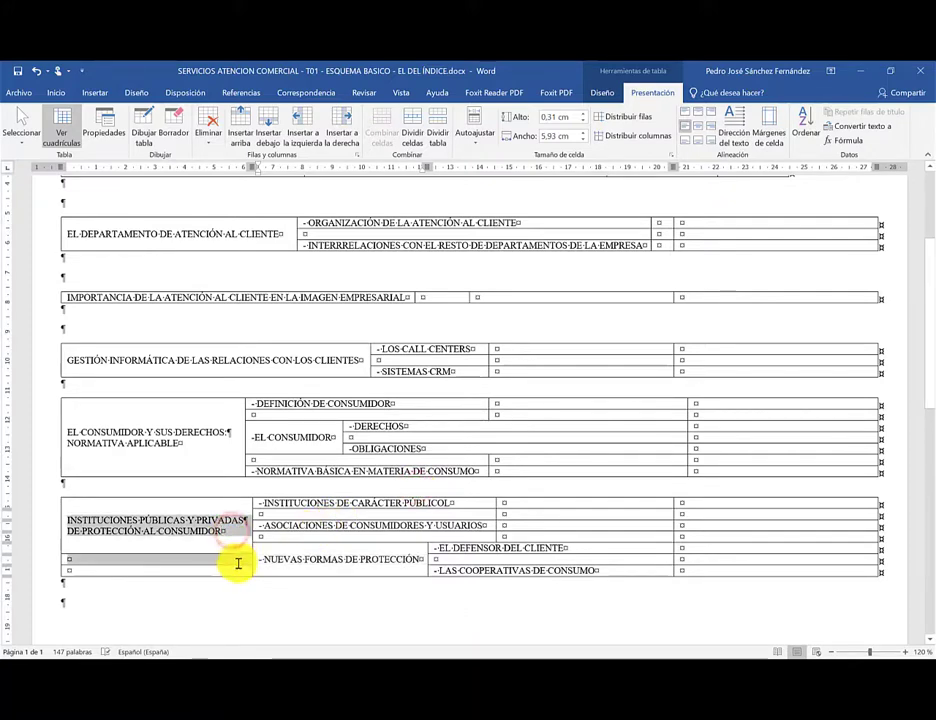
pyautogui.rightClick(234, 546)
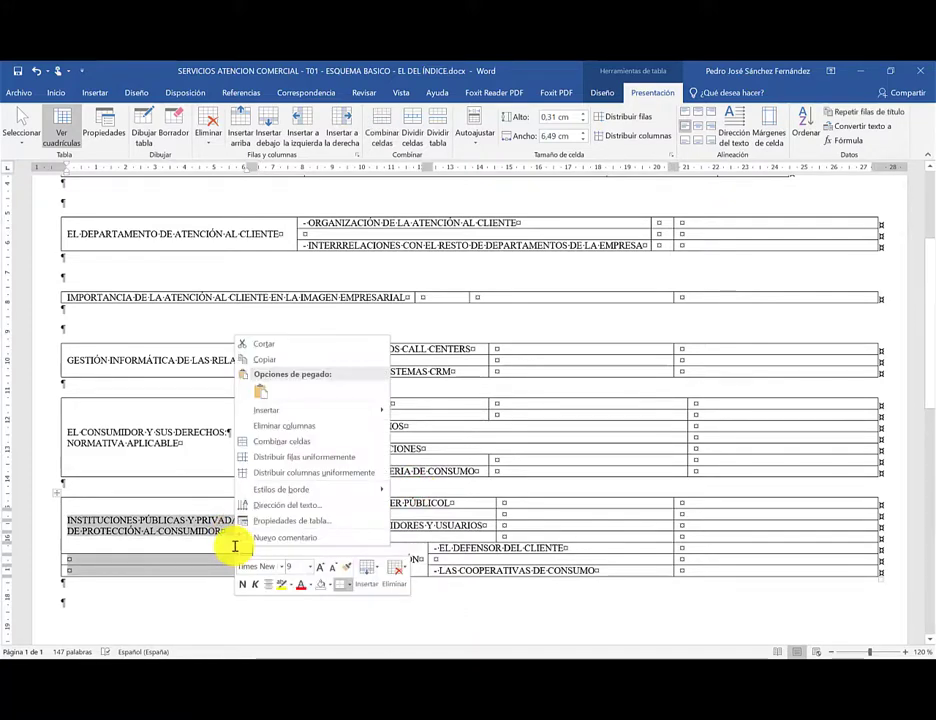
pyautogui.click(276, 444)
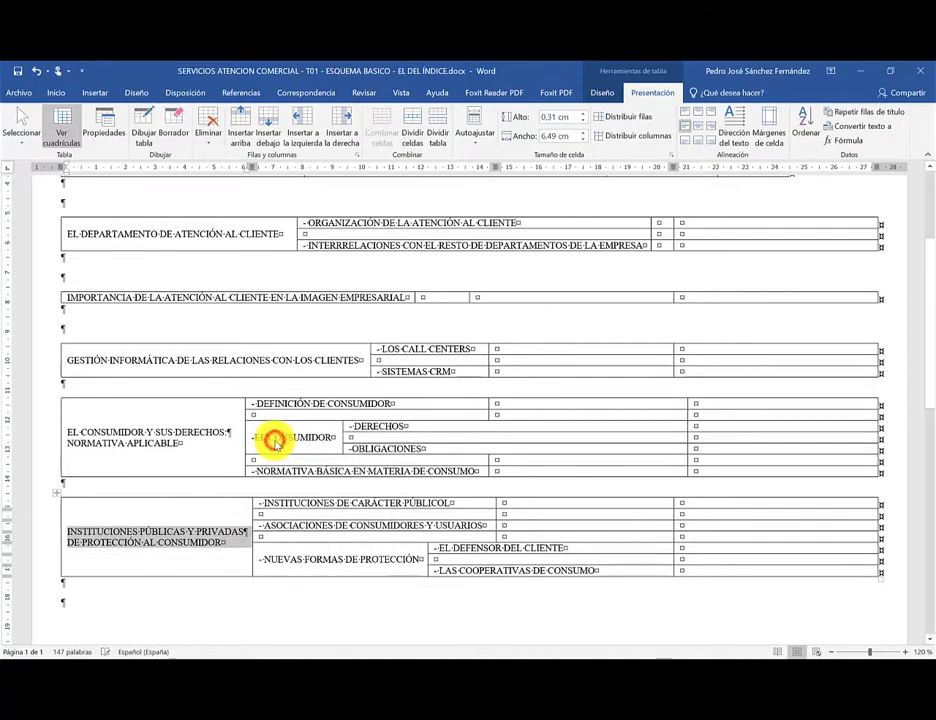
pyautogui.click(194, 507)
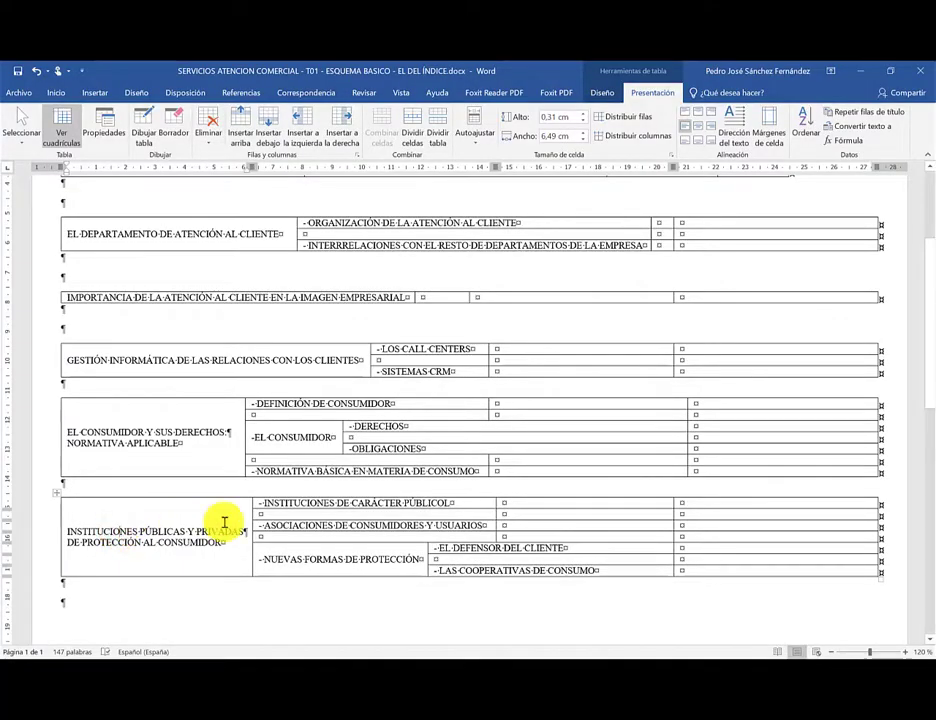
# - Apply Sin borde to the entire INSTITUCIONES PÚBLICAS Y PRIVADAS table
pyautogui.click(57, 493)
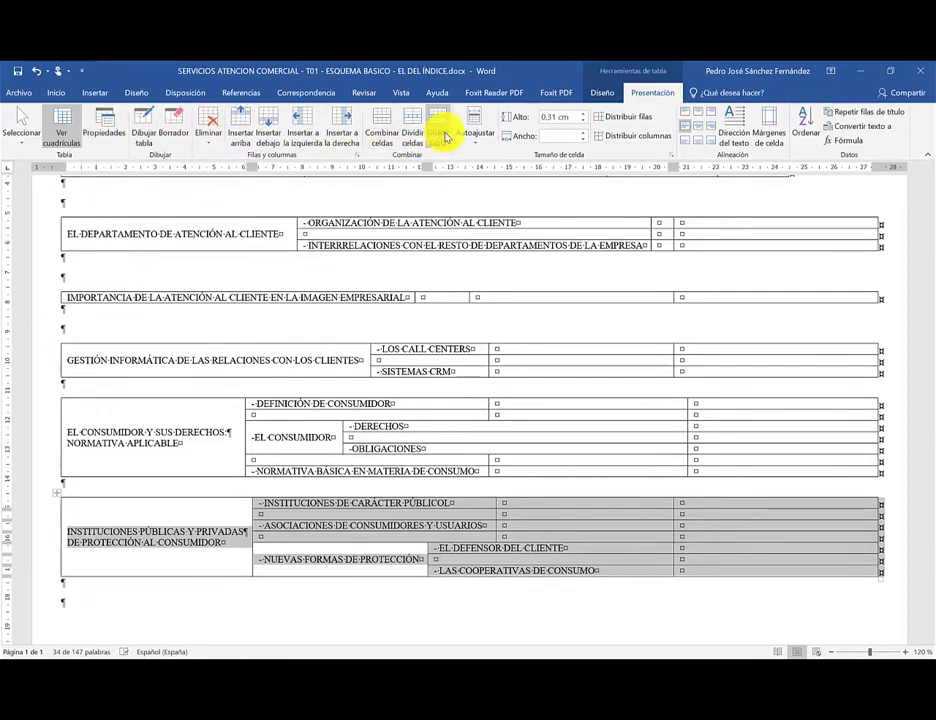
pyautogui.rightClick(160, 525)
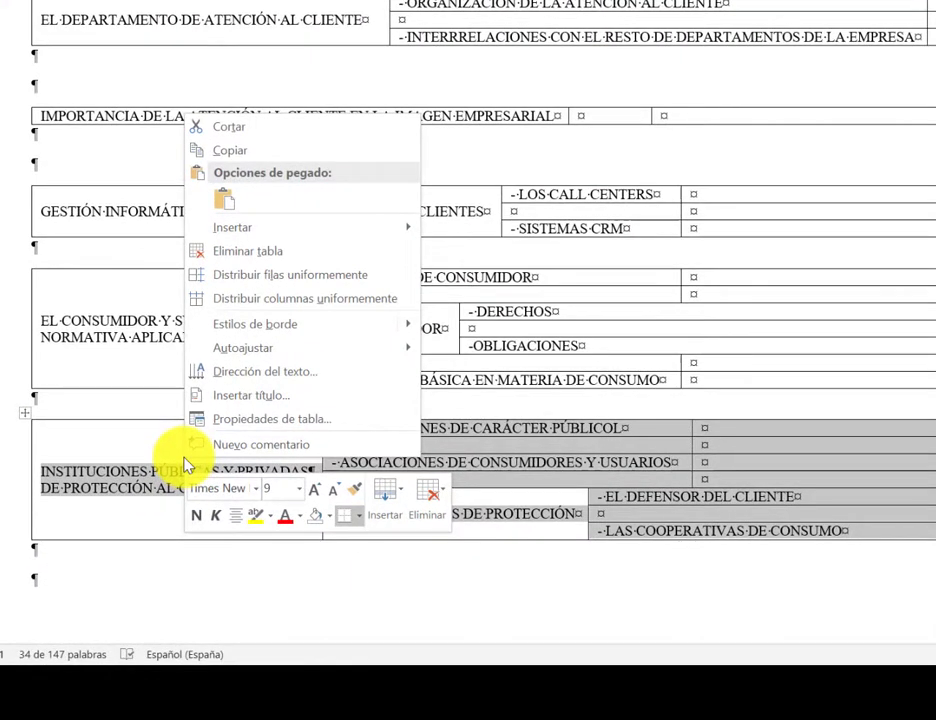
pyautogui.click(362, 525)
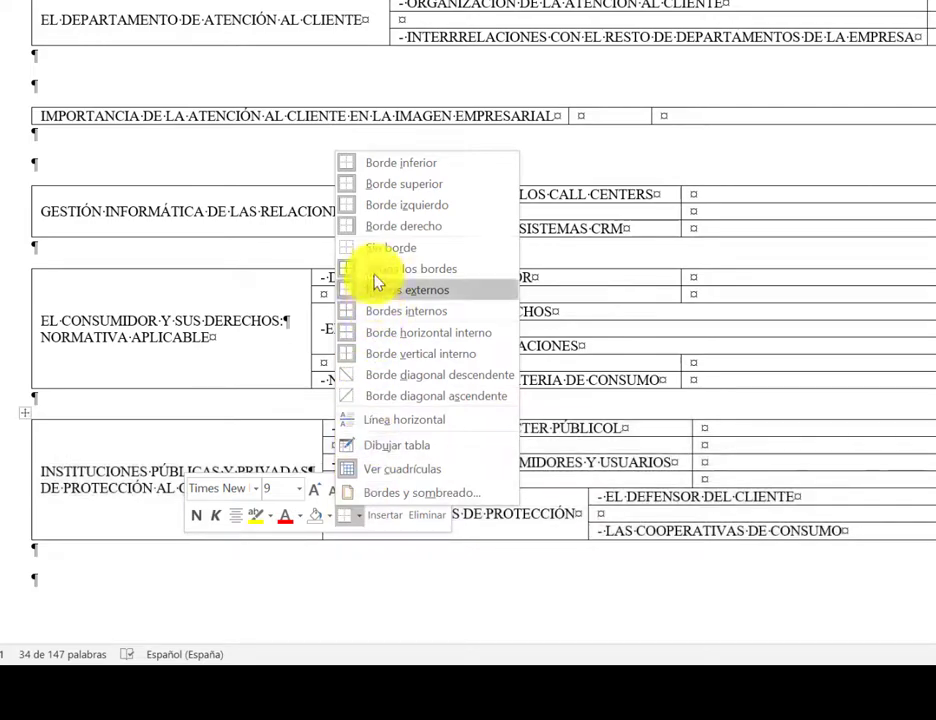
pyautogui.click(375, 248)
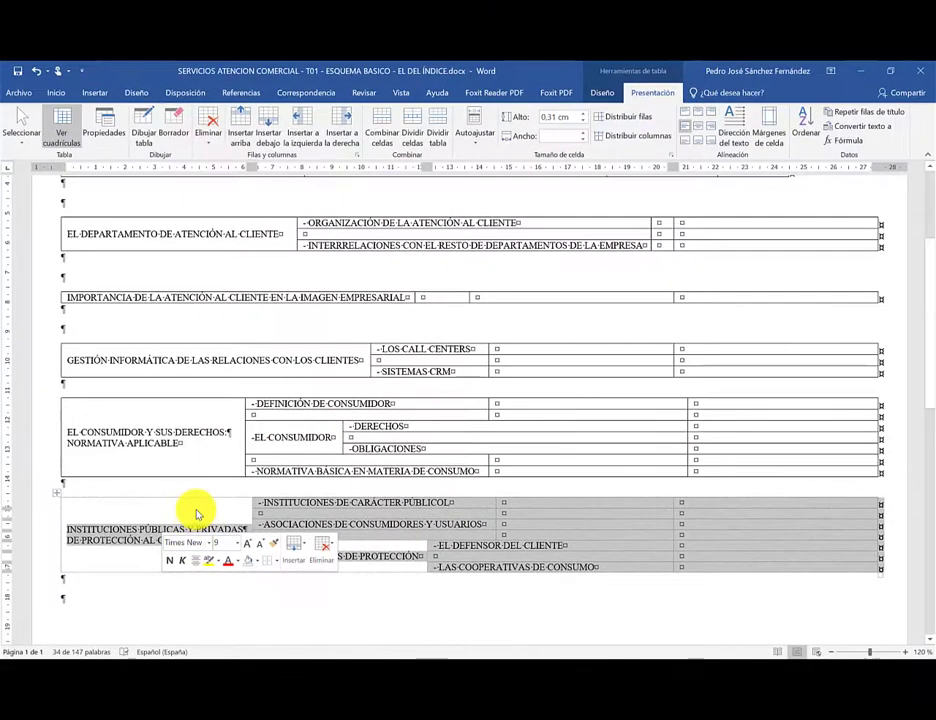
pyautogui.click(195, 506)
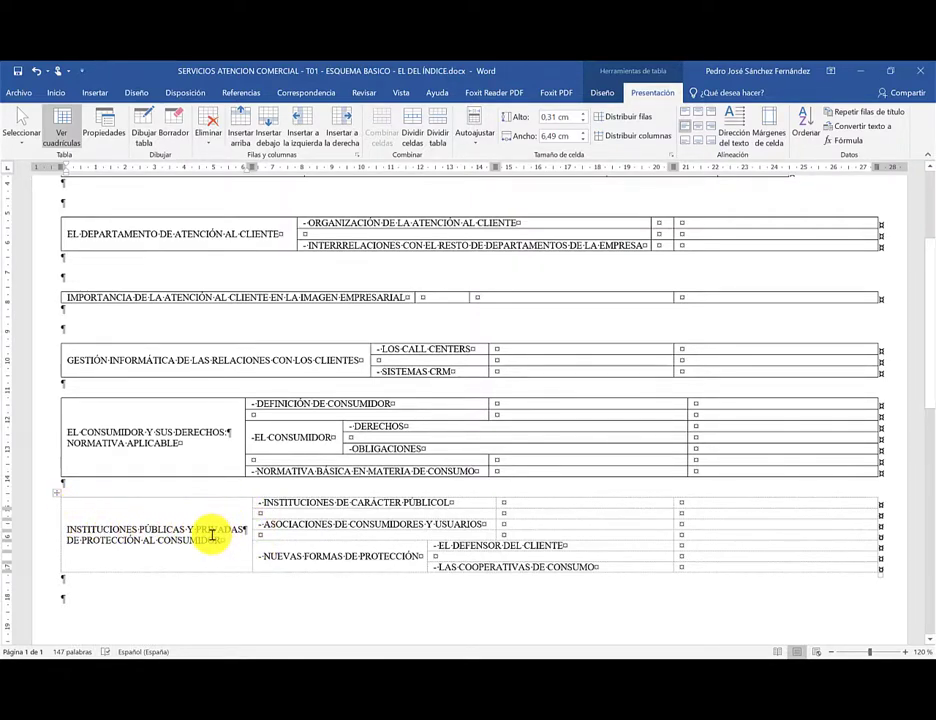
# - Check the Imprimir preview of the outline page, then return to the document
pyautogui.click(19, 92)
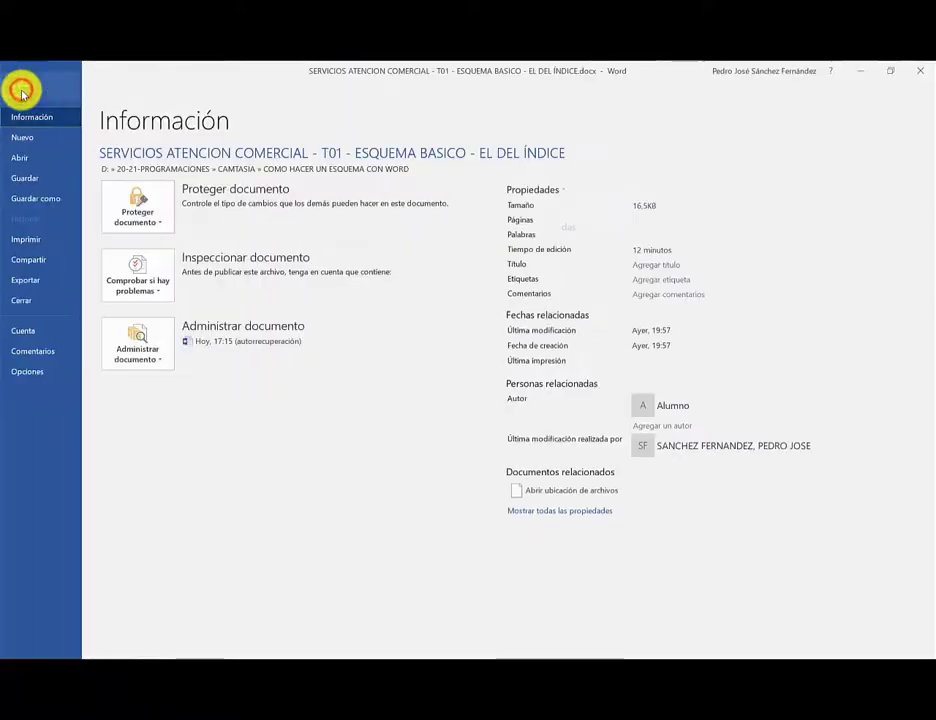
pyautogui.click(20, 240)
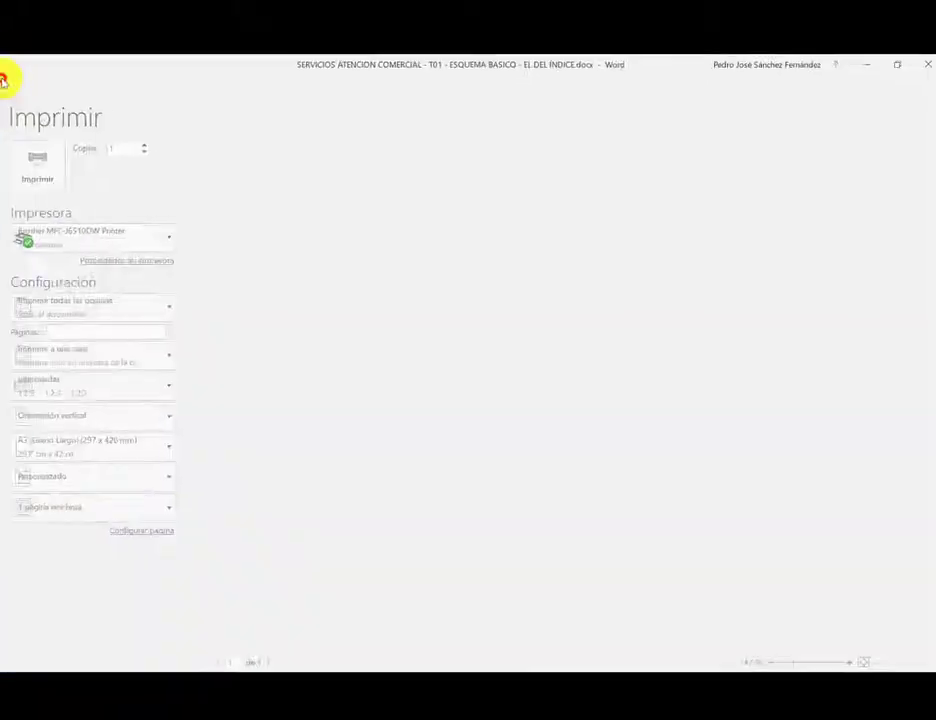
pyautogui.click(5, 80)
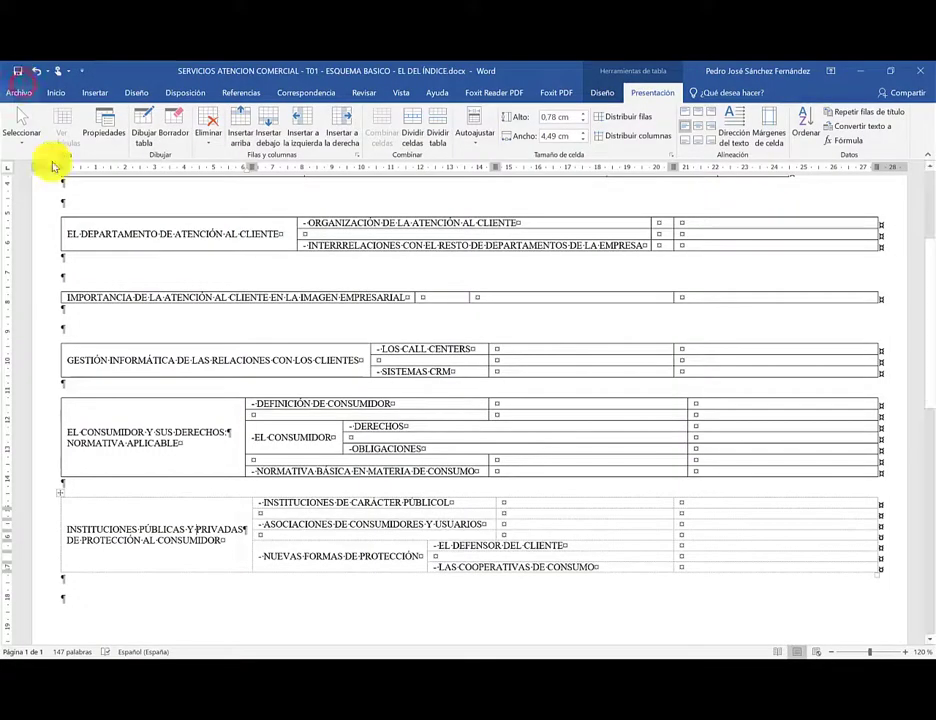
# - Apply Sin borde to the whole EL CONSUMIDOR Y SUS DERECHOS table
pyautogui.click(146, 522)
pyautogui.click(106, 427)
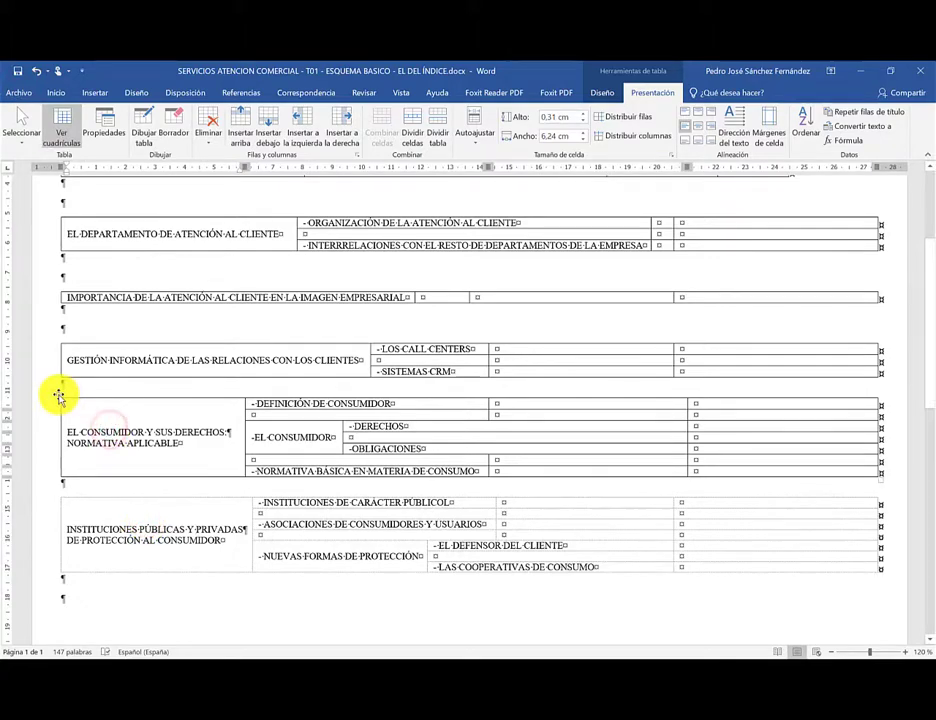
pyautogui.click(59, 396)
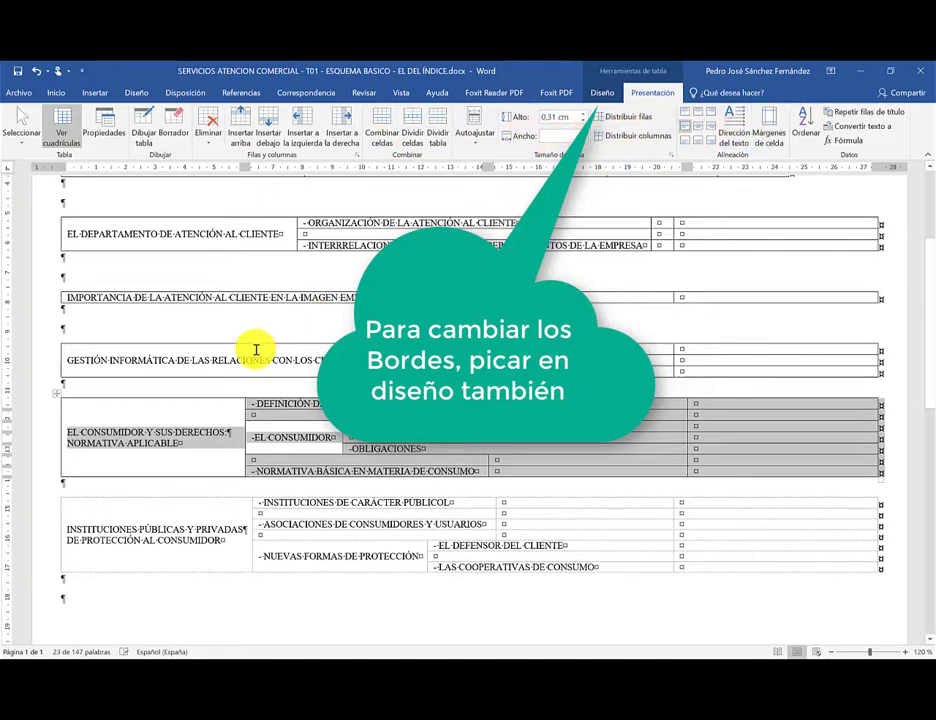
pyautogui.rightClick(155, 441)
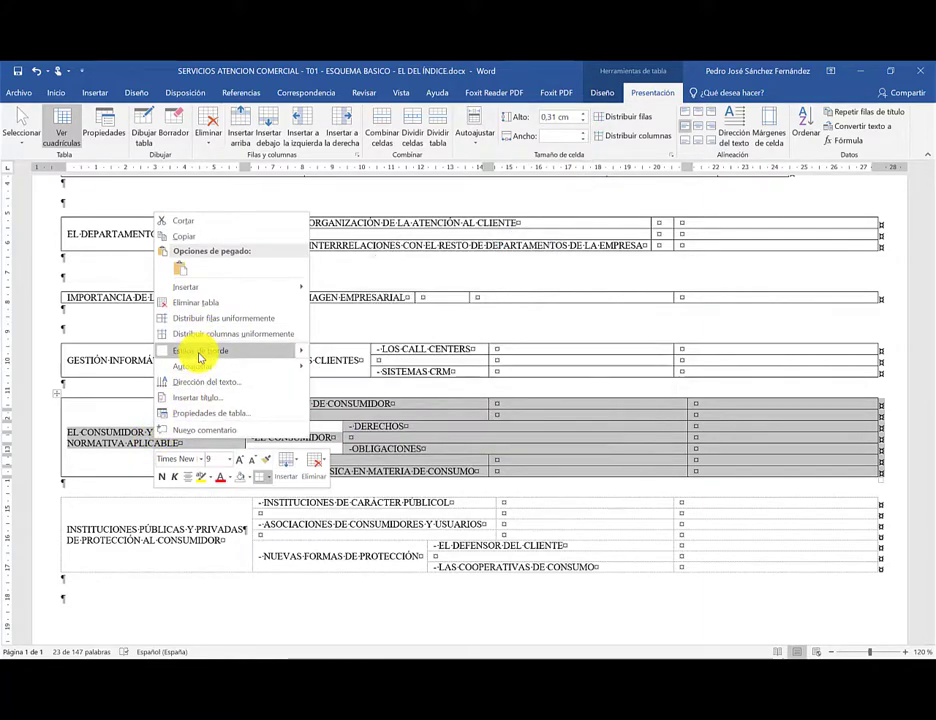
pyautogui.click(270, 480)
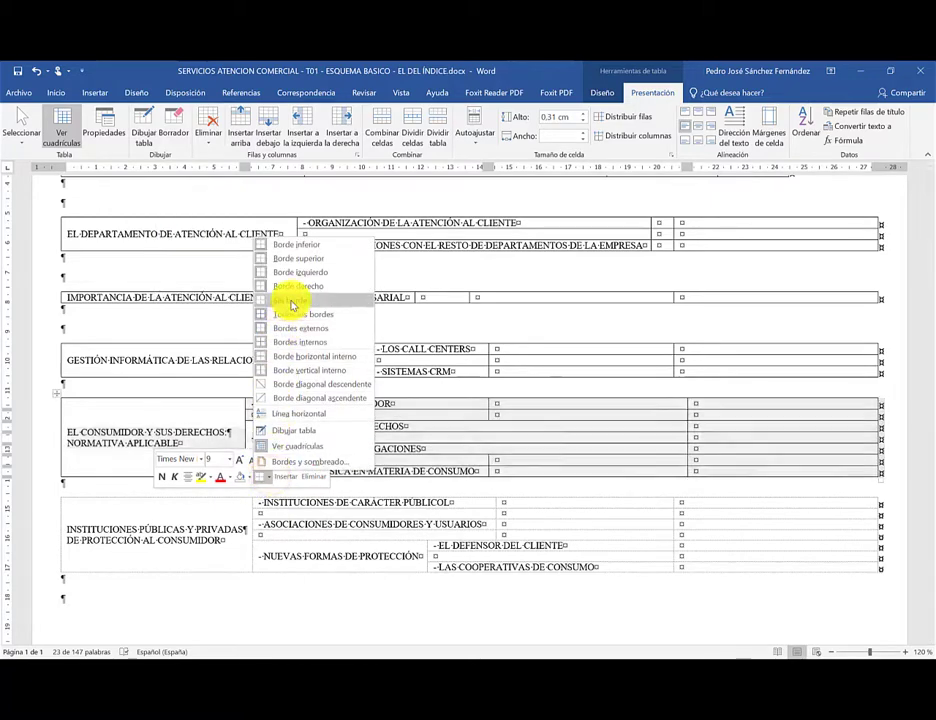
pyautogui.click(290, 299)
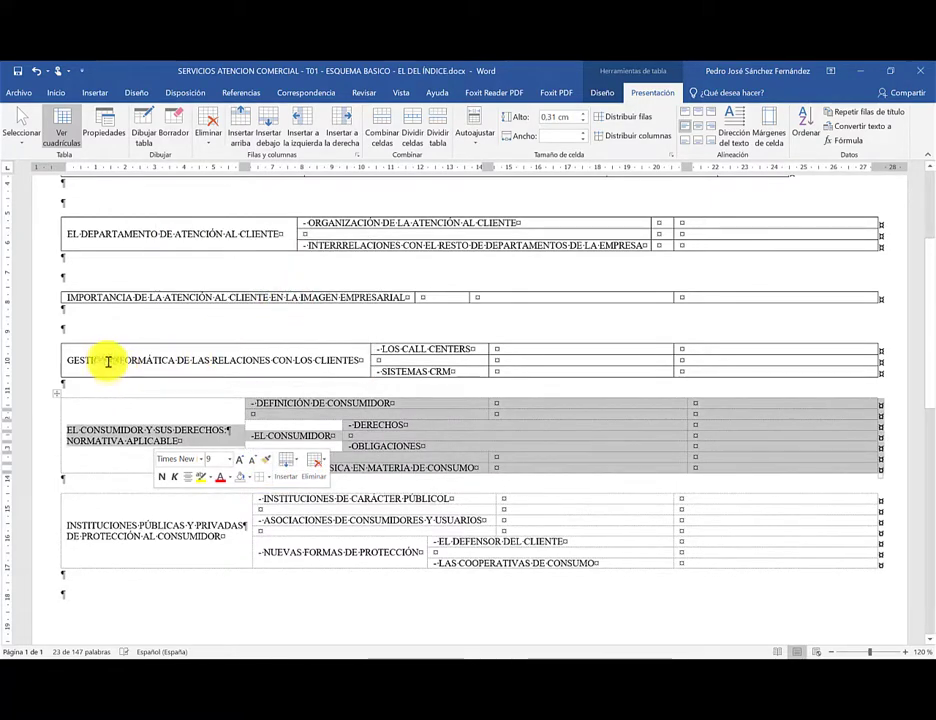
# - Apply Sin borde to the whole GESTIÓN INFORMÁTICA table
pyautogui.click(103, 358)
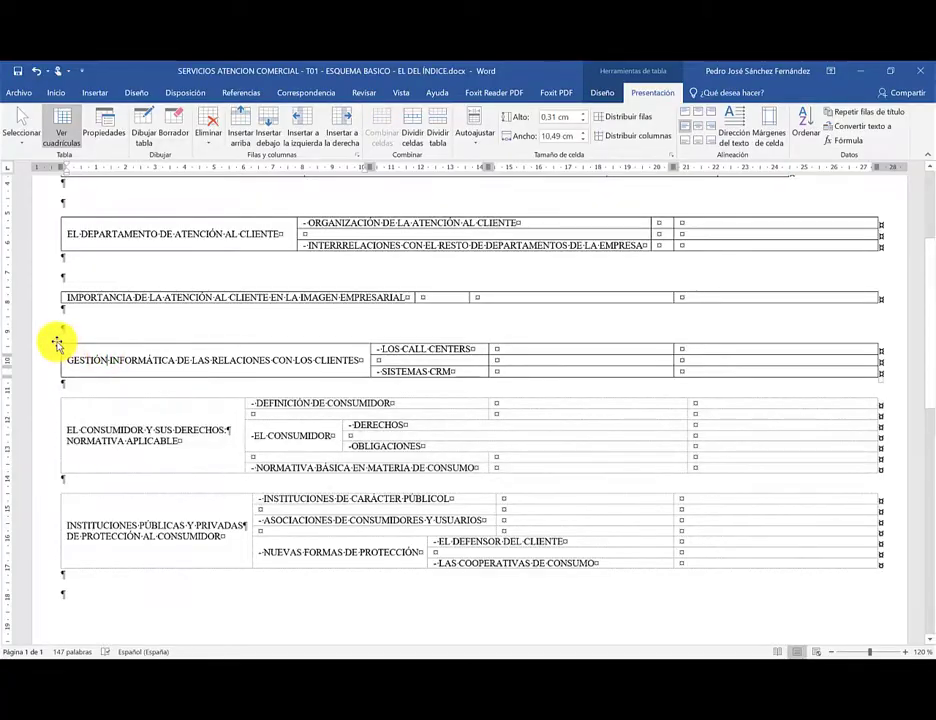
pyautogui.click(57, 343)
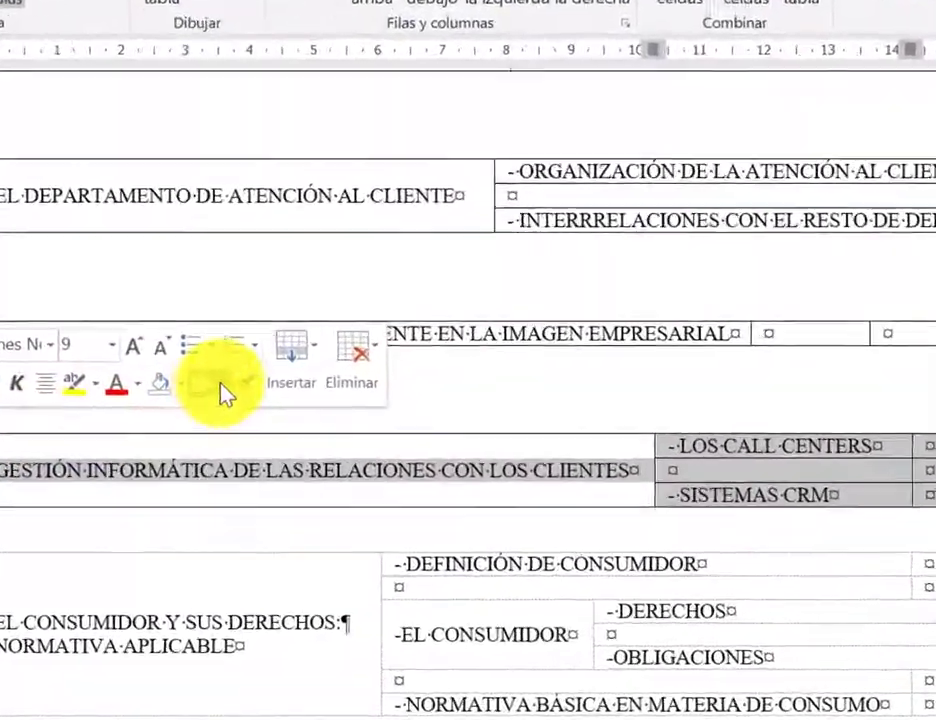
pyautogui.click(193, 373)
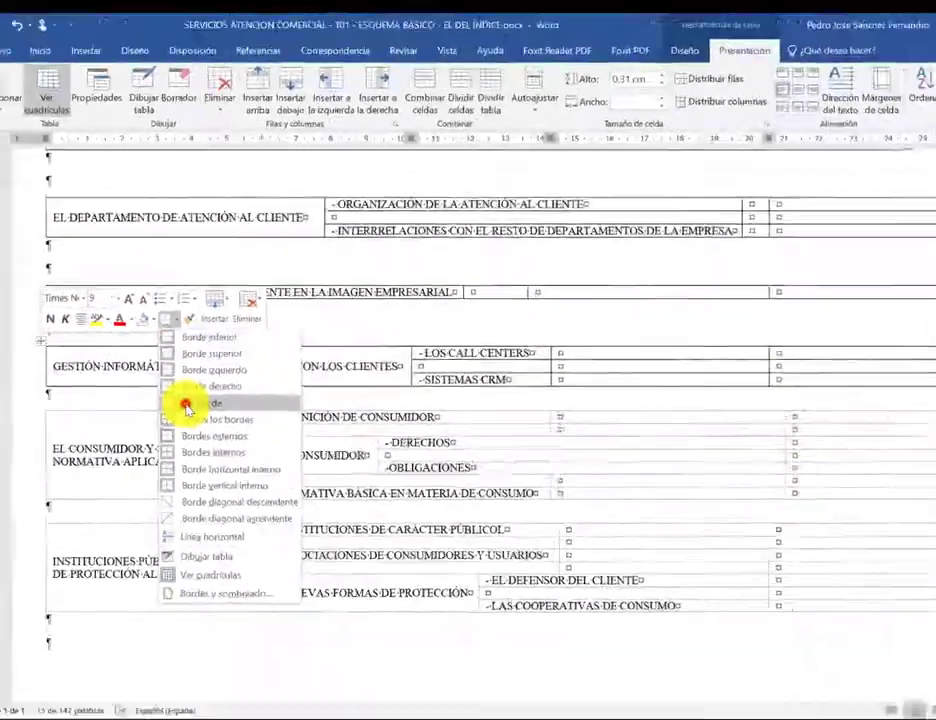
pyautogui.click(180, 390)
pyautogui.scroll(3, 167, 366)
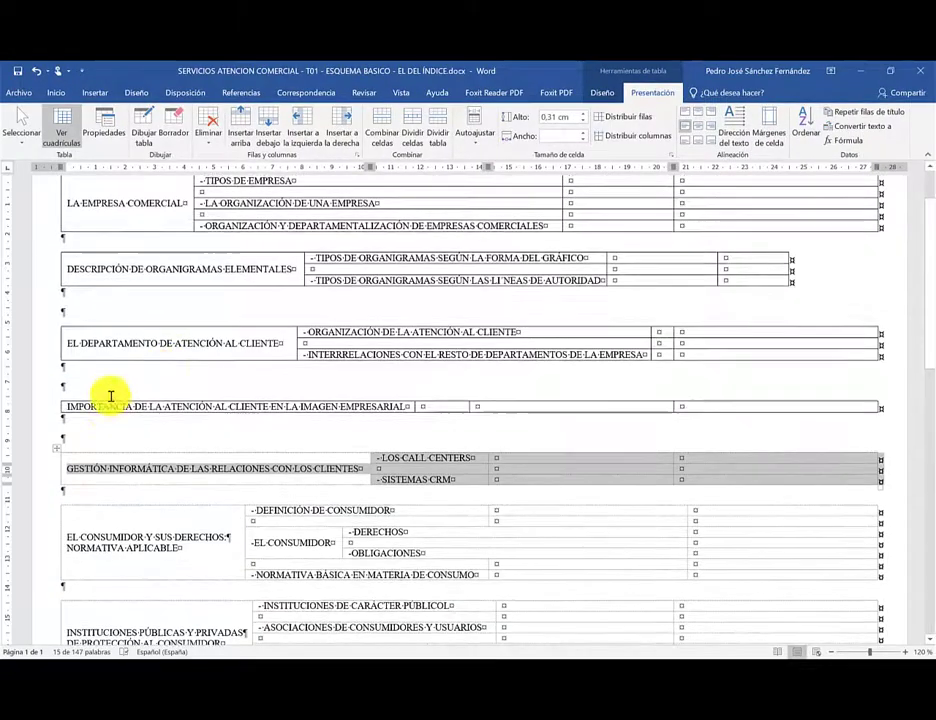
# - Remove all borders from the IMPORTANCIA and EL DEPARTAMENTO tables
pyautogui.click(105, 407)
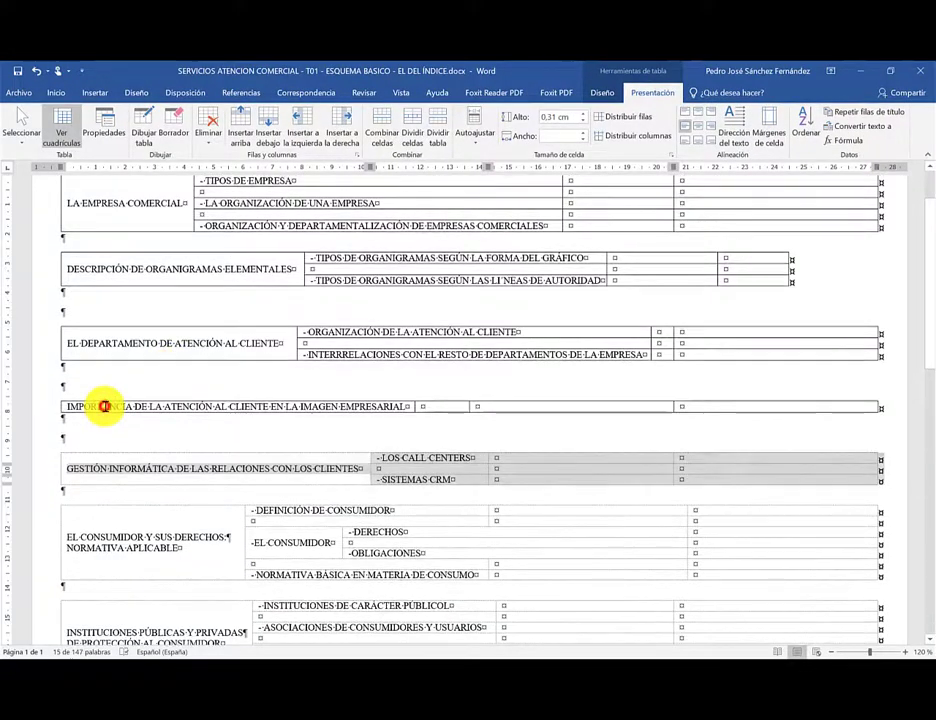
pyautogui.click(55, 399)
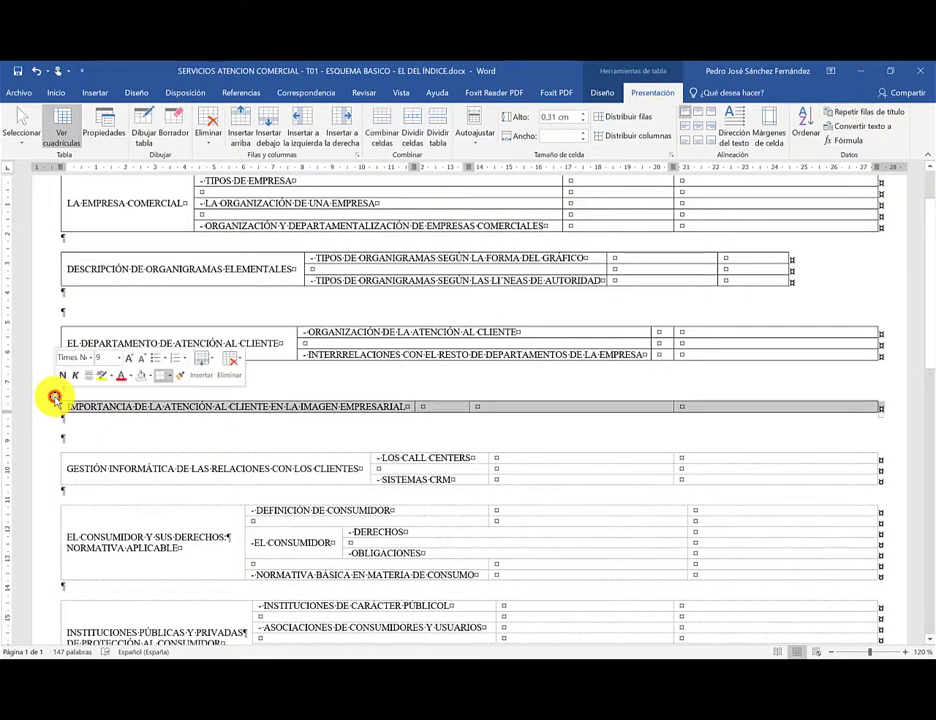
pyautogui.click(170, 378)
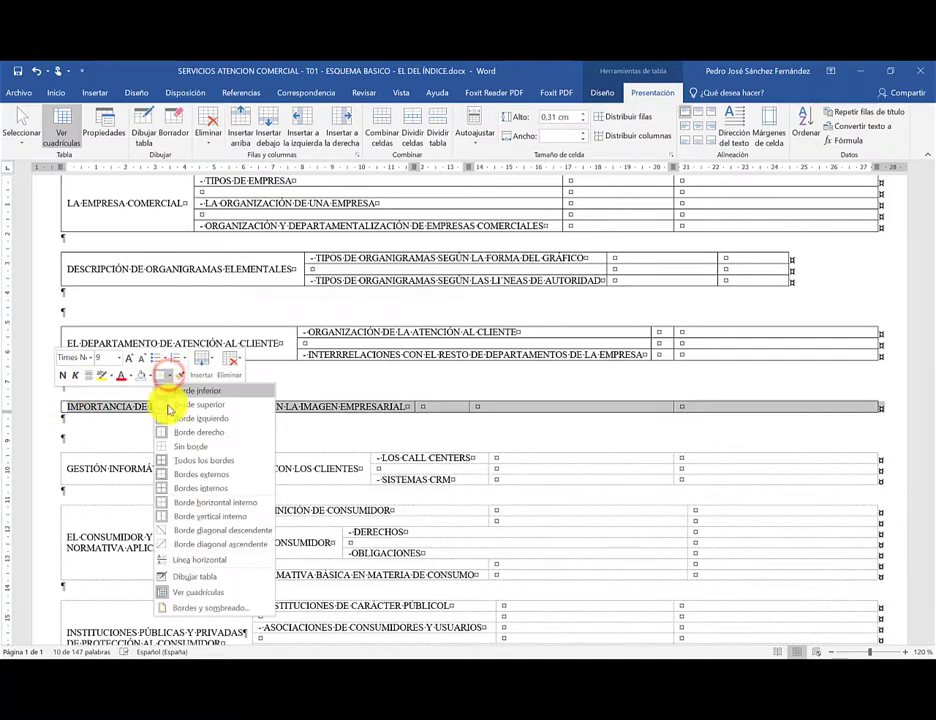
pyautogui.click(178, 446)
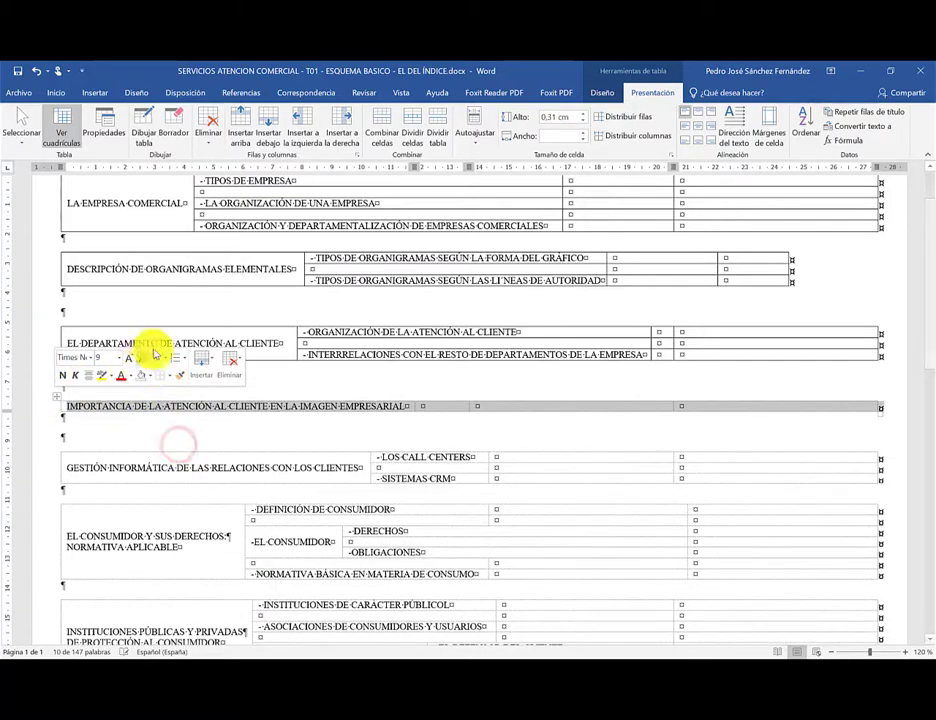
pyautogui.click(134, 334)
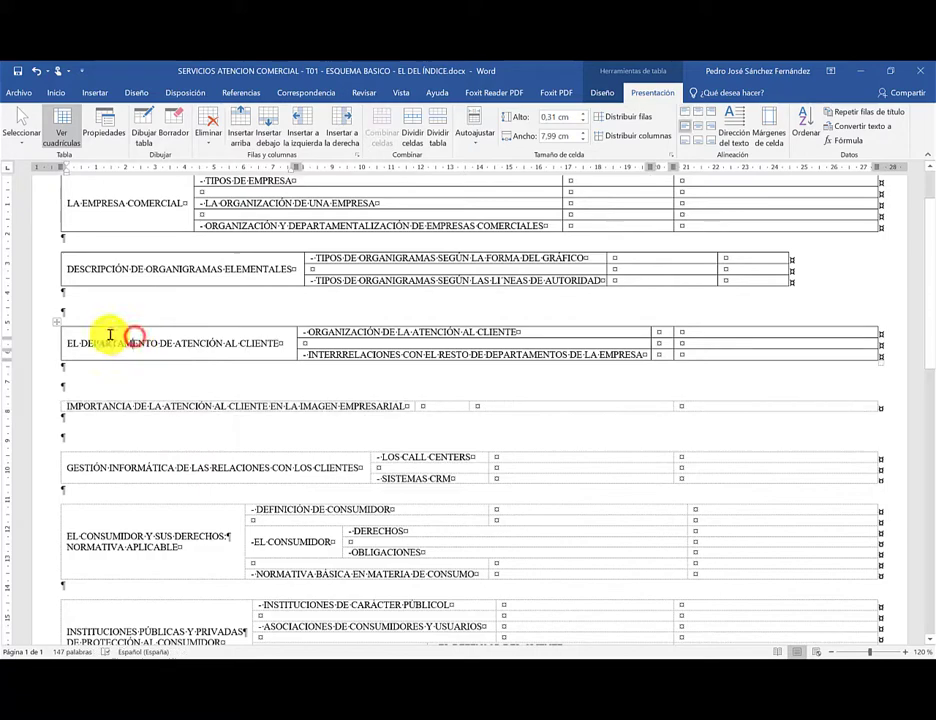
pyautogui.click(57, 323)
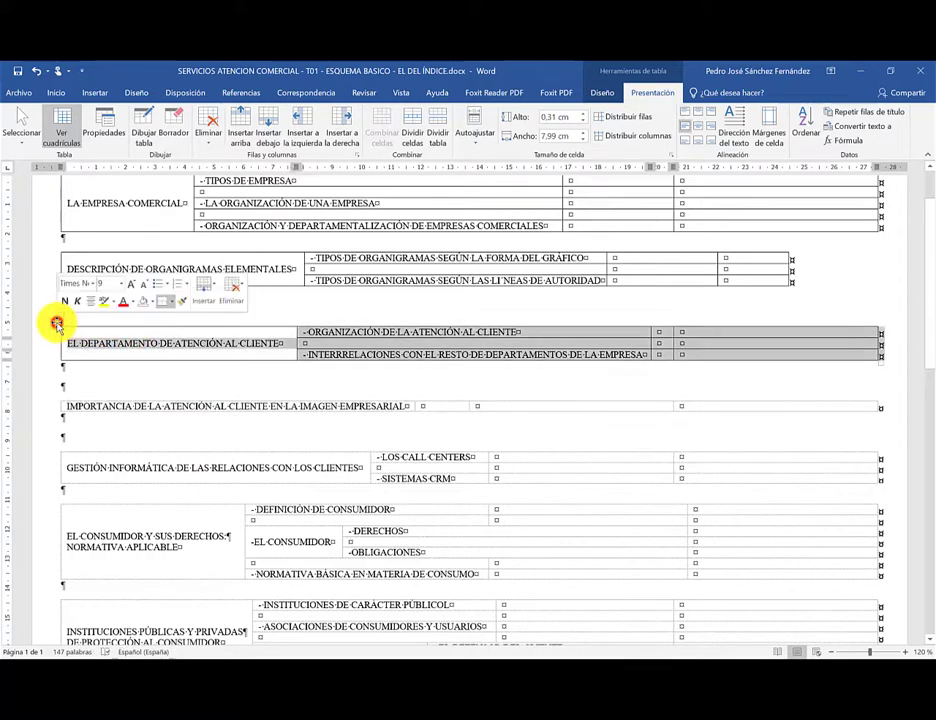
pyautogui.click(175, 303)
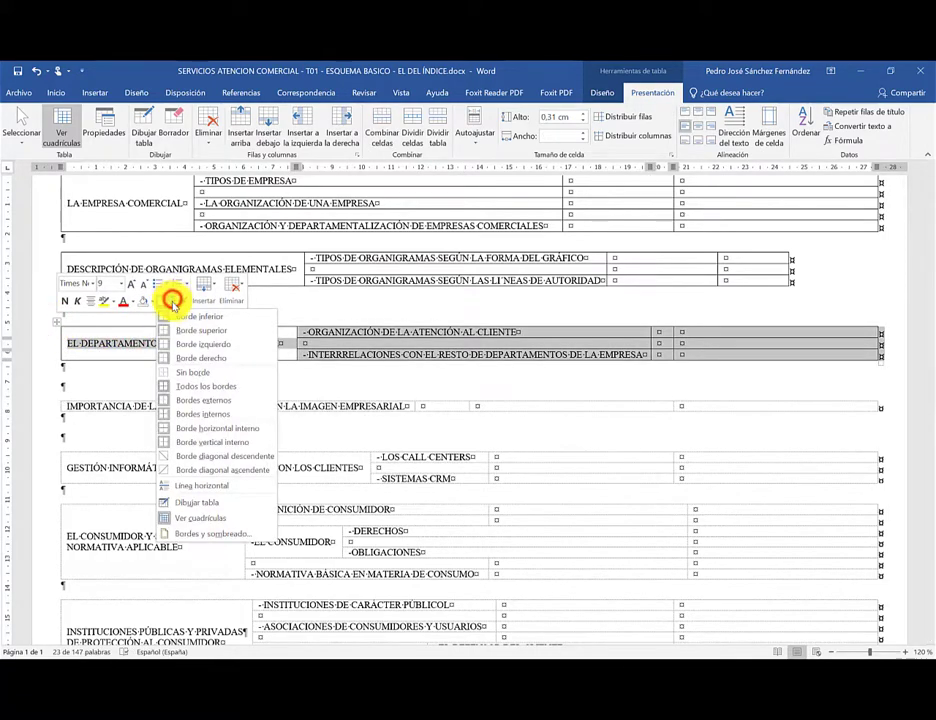
pyautogui.click(174, 376)
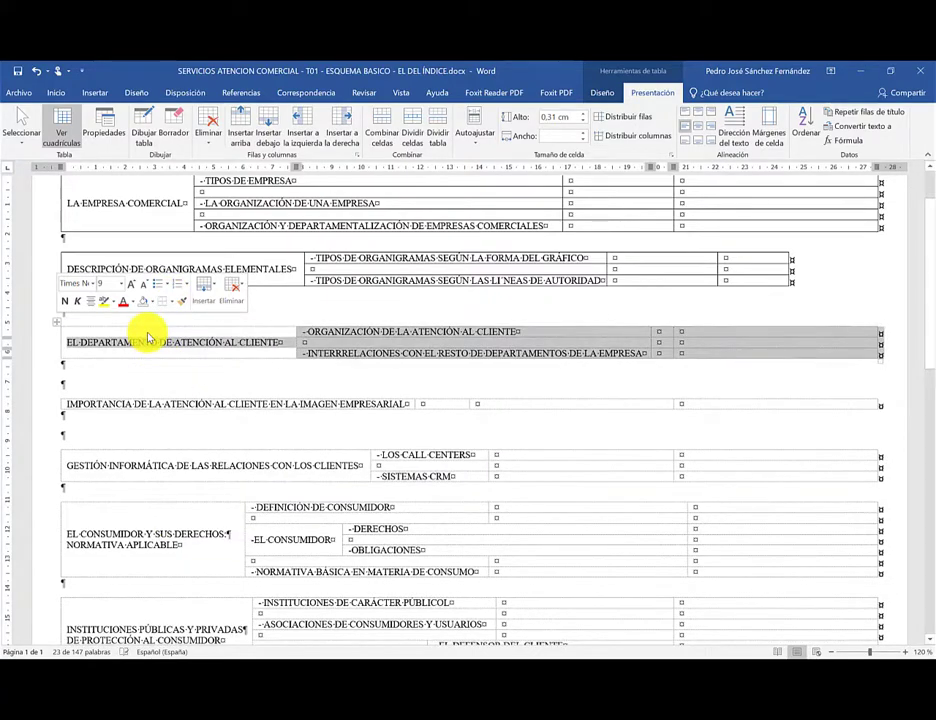
# - Make the DESCRIPCIÓN and LA EMPRESA COMERCIAL tables borderless and turn off Ver cuadrículas
pyautogui.scroll(2, 145, 336)
pyautogui.click(114, 341)
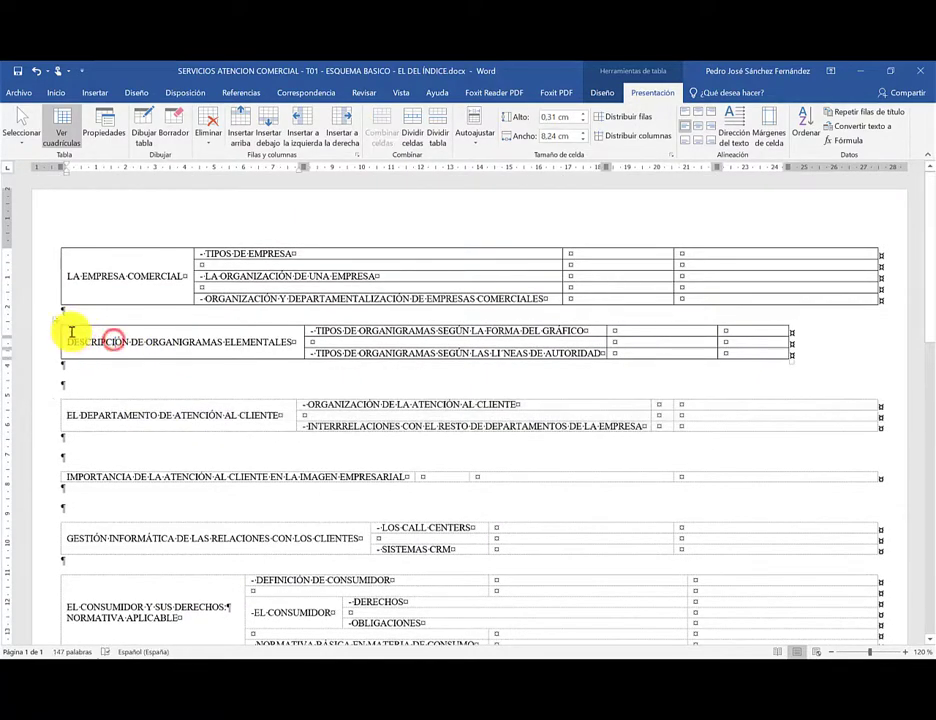
pyautogui.click(57, 323)
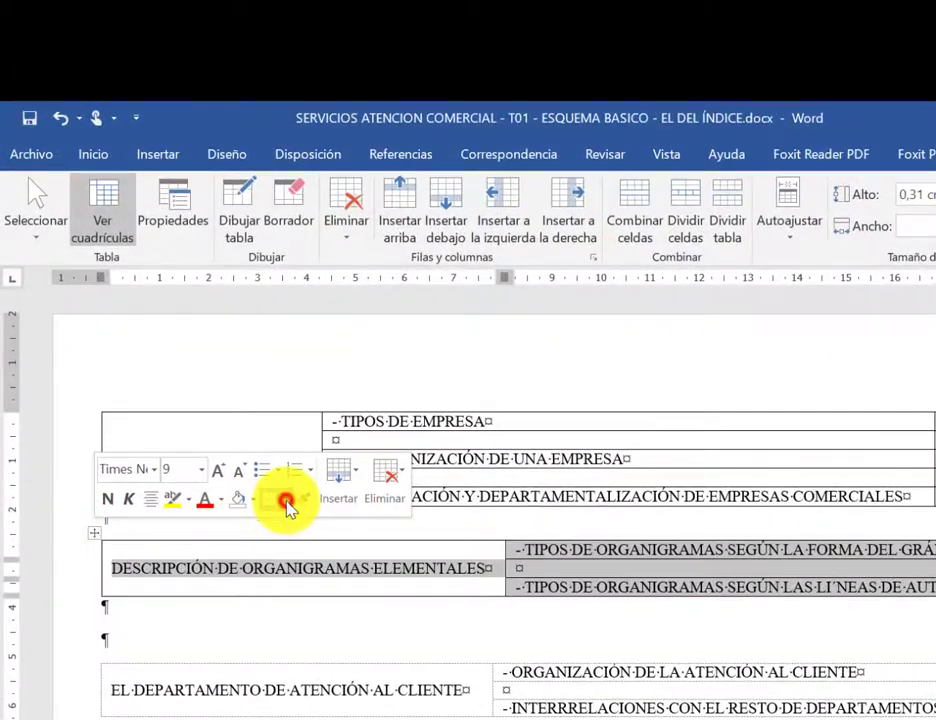
pyautogui.click(287, 505)
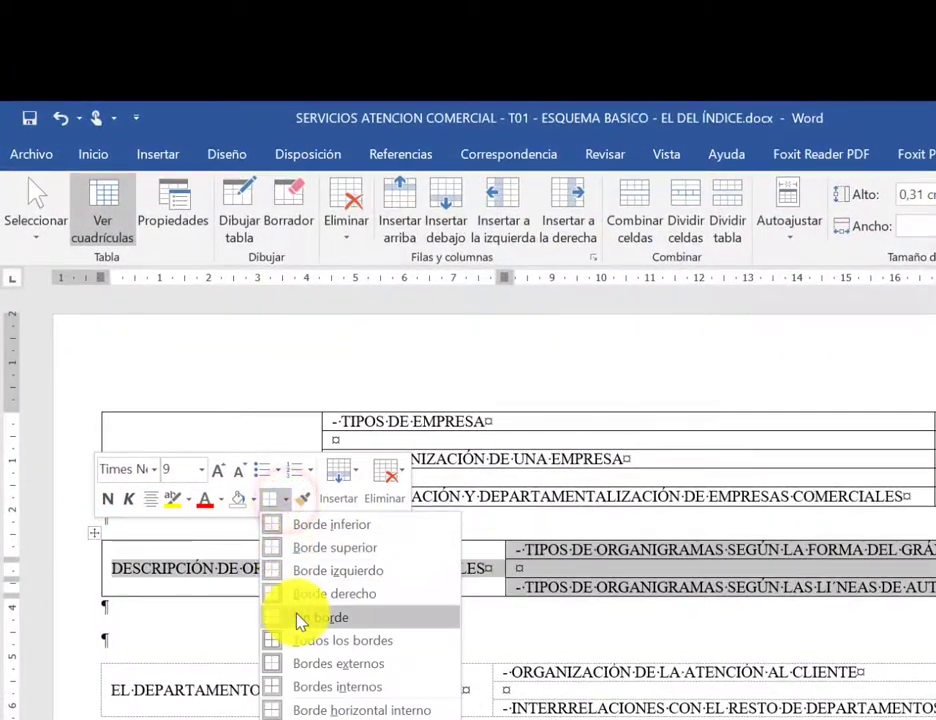
pyautogui.click(303, 620)
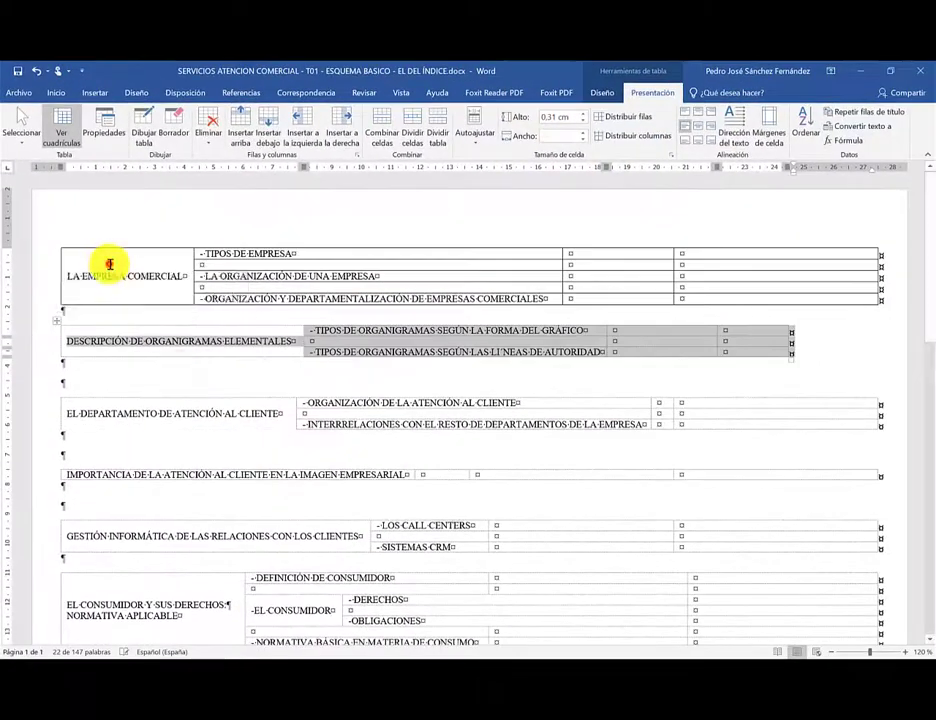
pyautogui.click(110, 274)
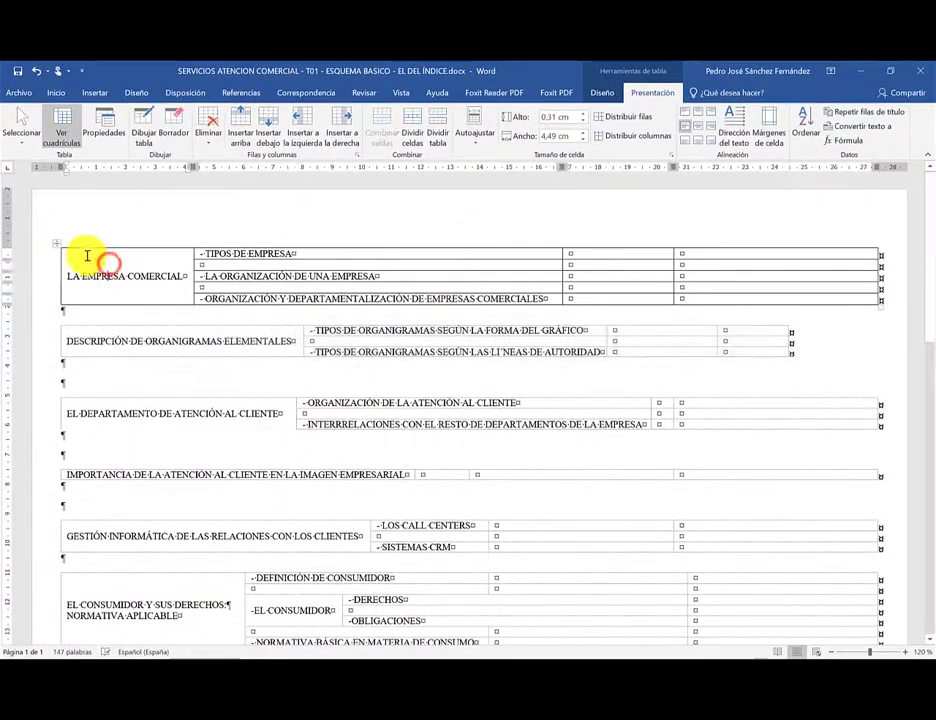
pyautogui.click(57, 245)
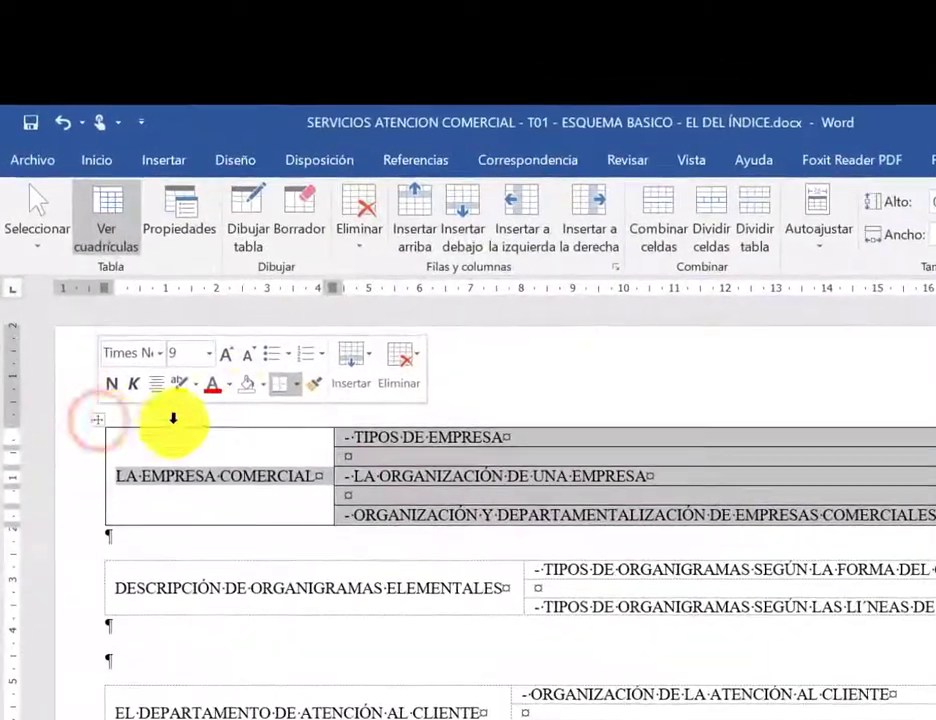
pyautogui.click(300, 390)
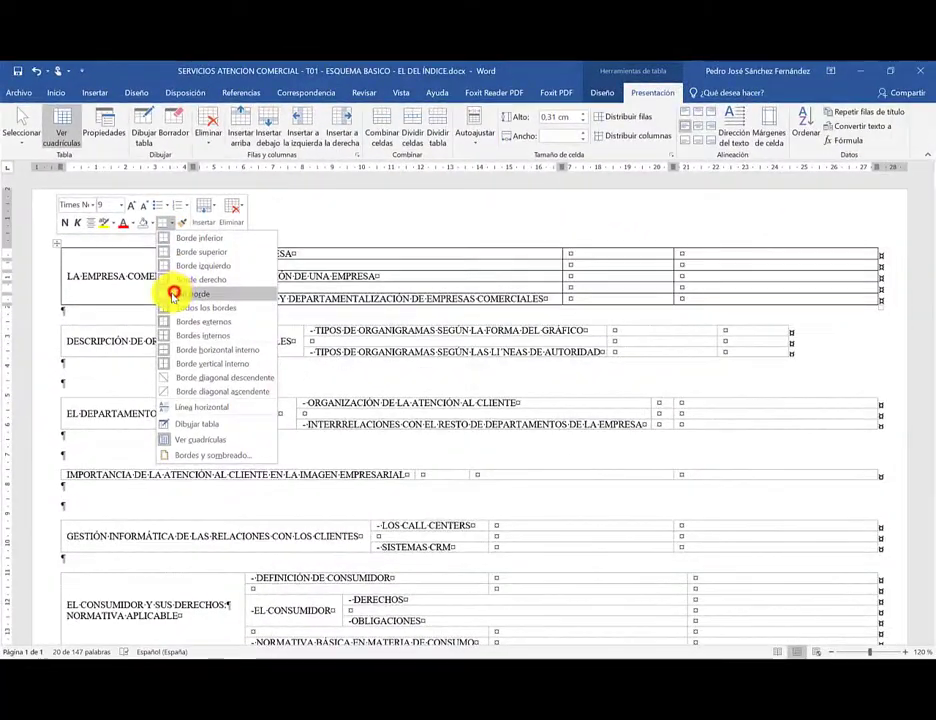
pyautogui.click(174, 293)
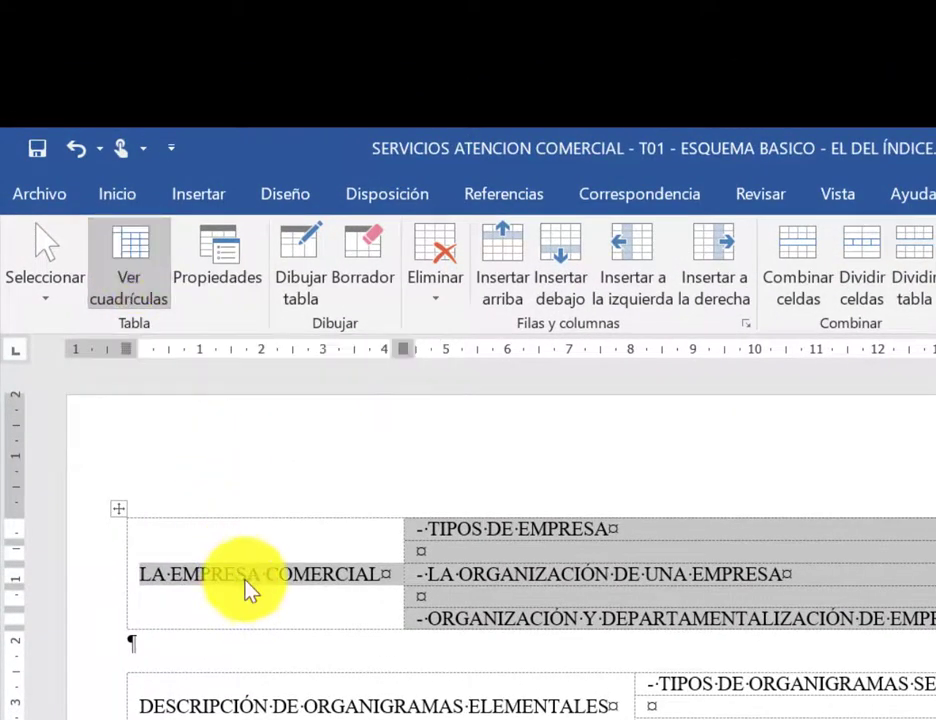
pyautogui.click(246, 575)
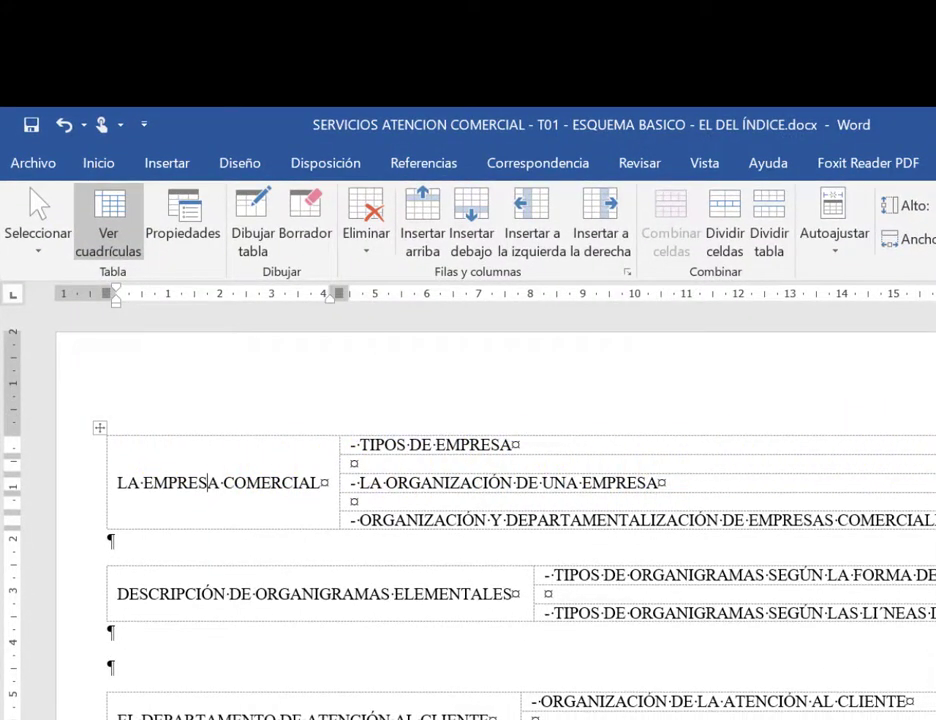
pyautogui.click(115, 209)
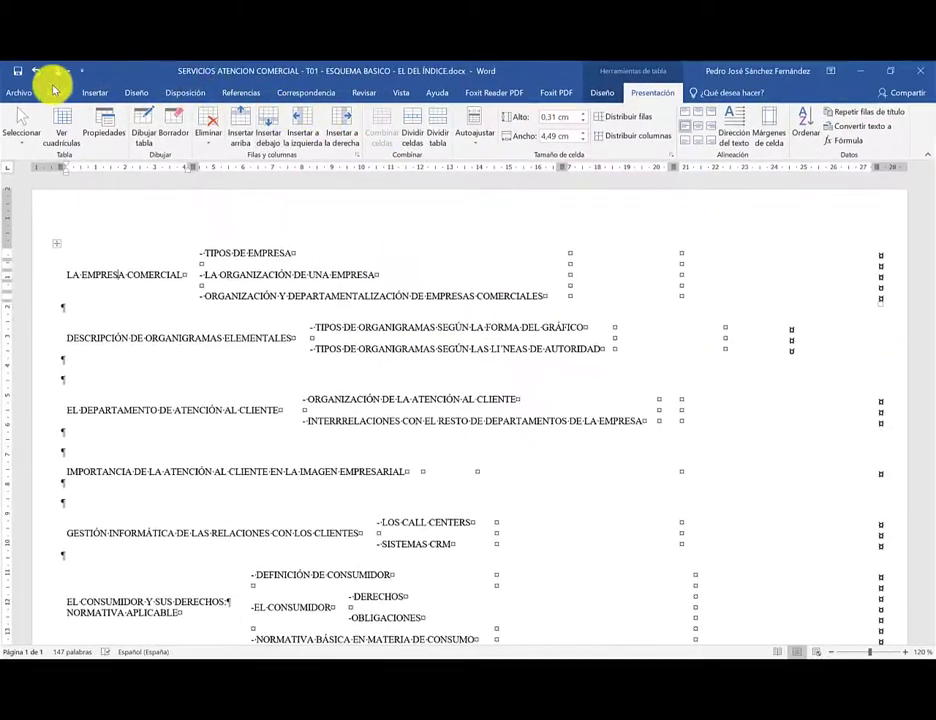
# - Hide the ¶ formatting marks, leave Ver cuadrículas on, and open the Archivo backstage
pyautogui.click(53, 93)
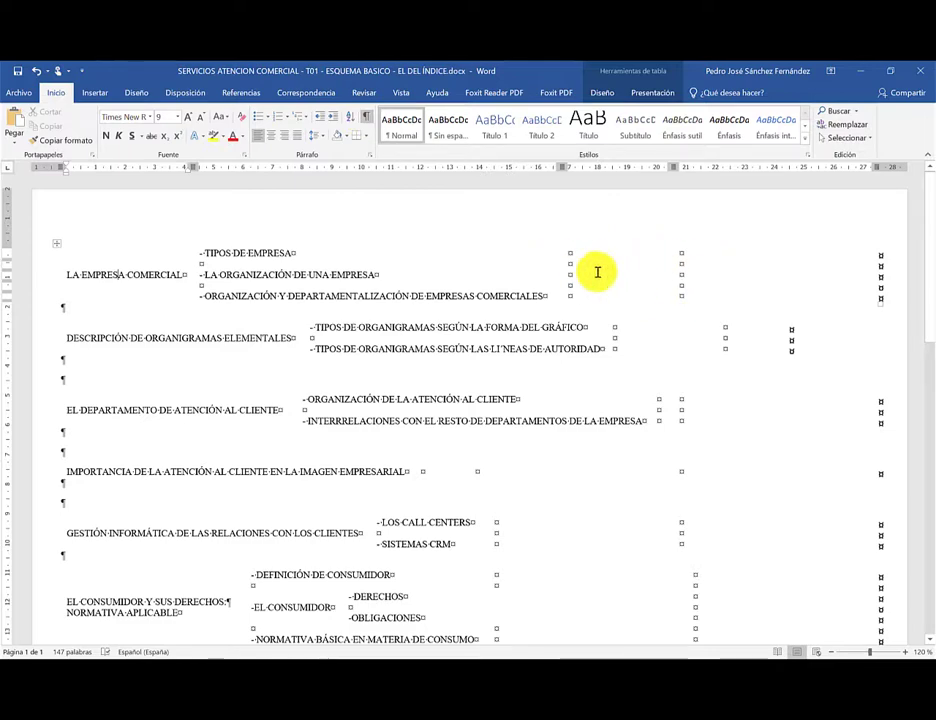
pyautogui.click(367, 119)
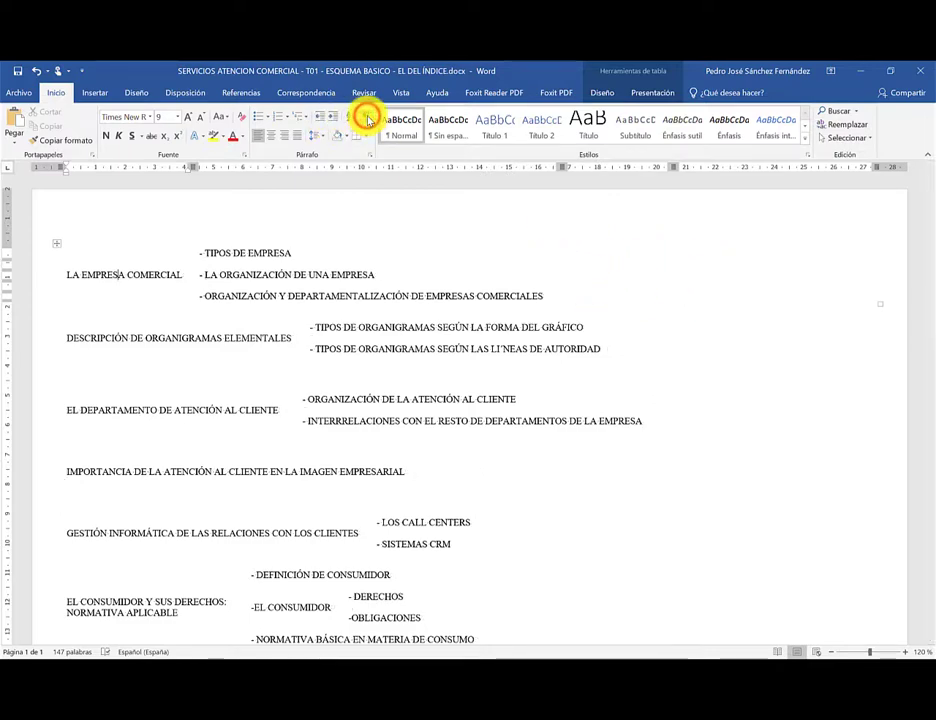
pyautogui.click(638, 92)
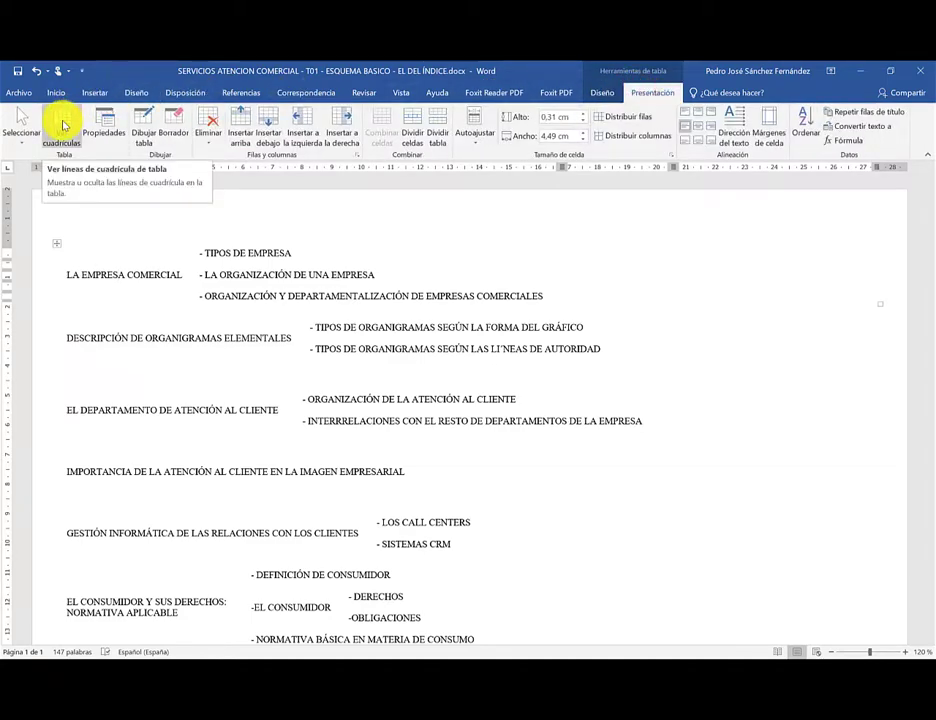
pyautogui.click(62, 120)
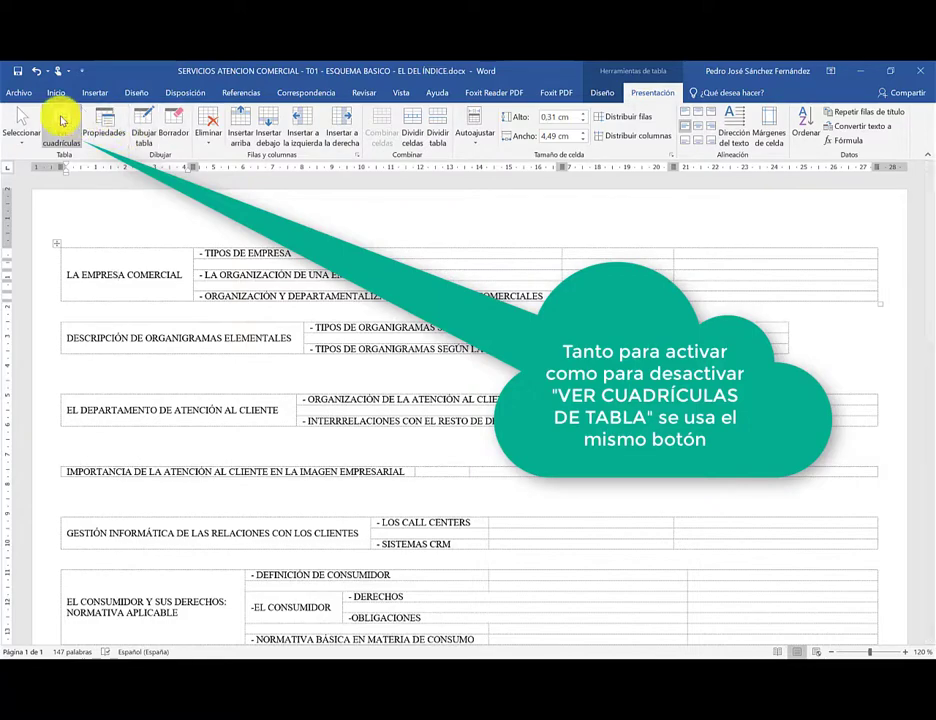
pyautogui.click(62, 120)
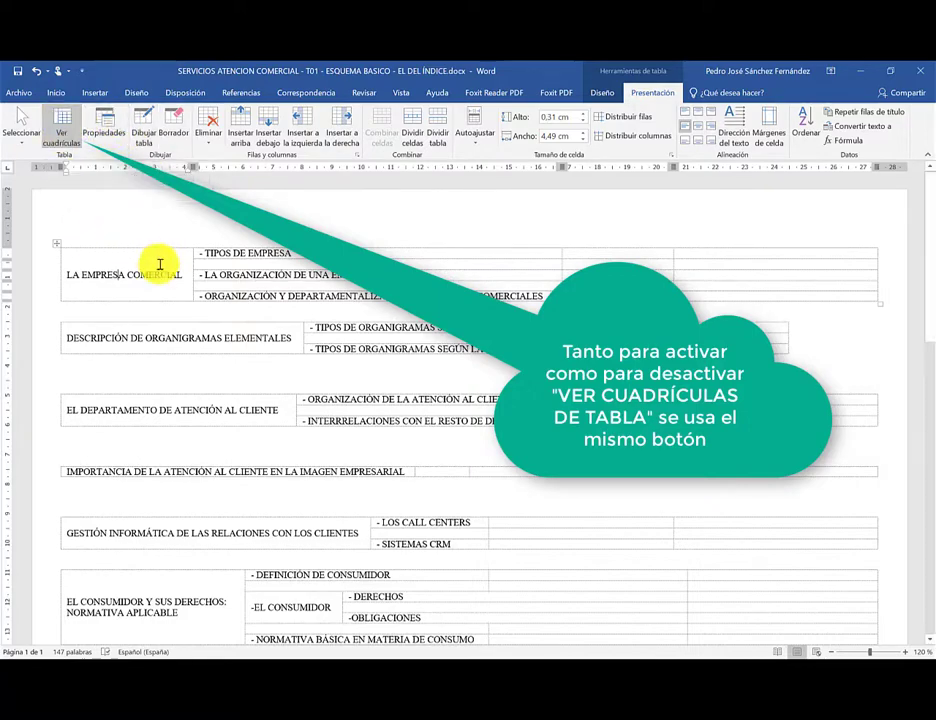
pyautogui.click(66, 120)
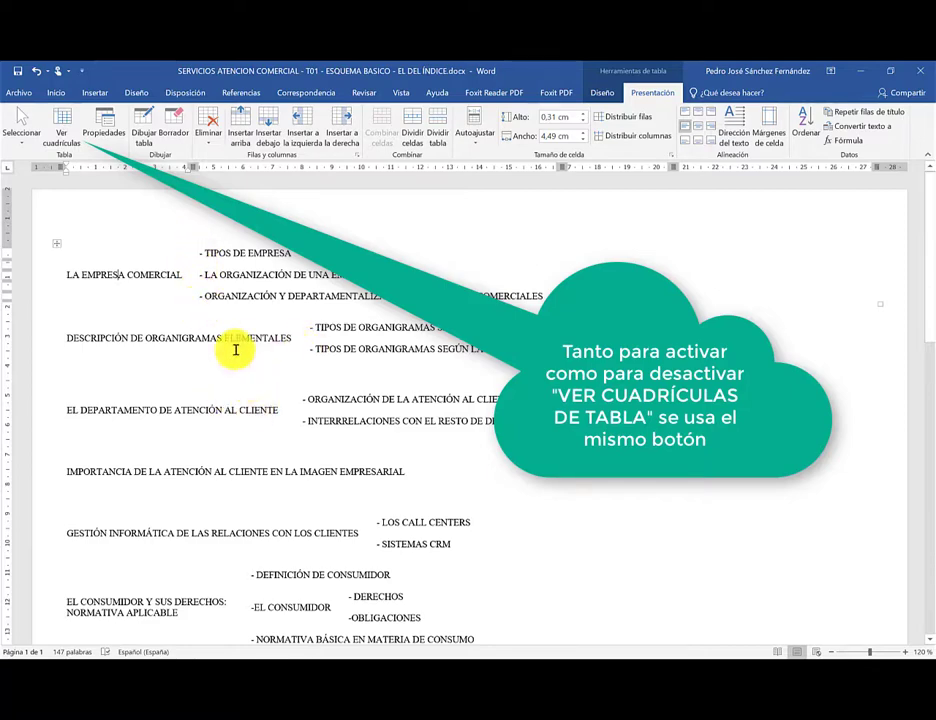
pyautogui.click(60, 120)
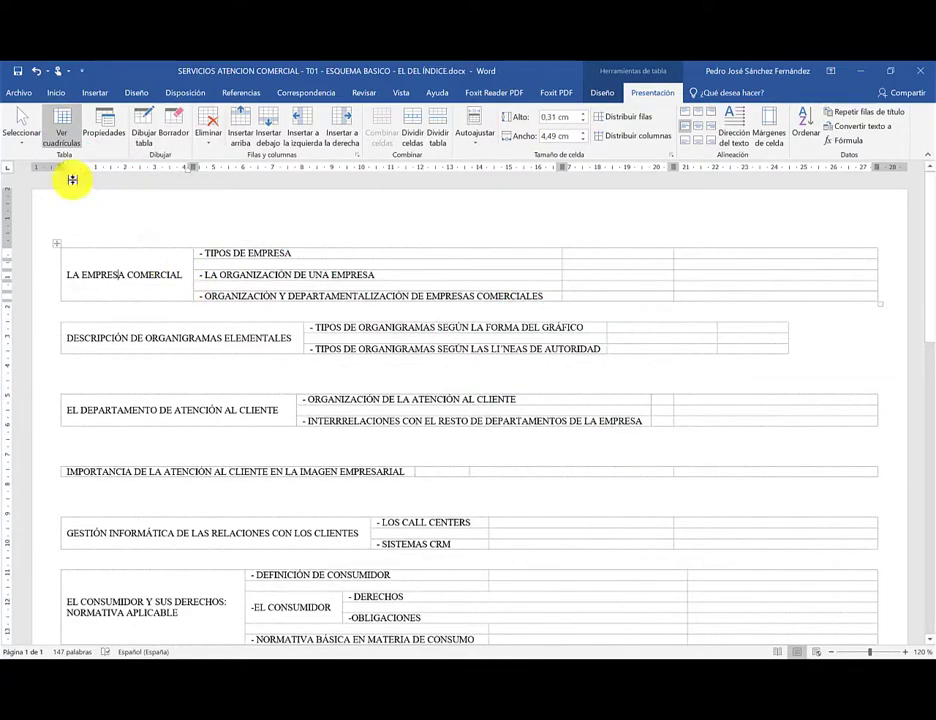
pyautogui.click(27, 93)
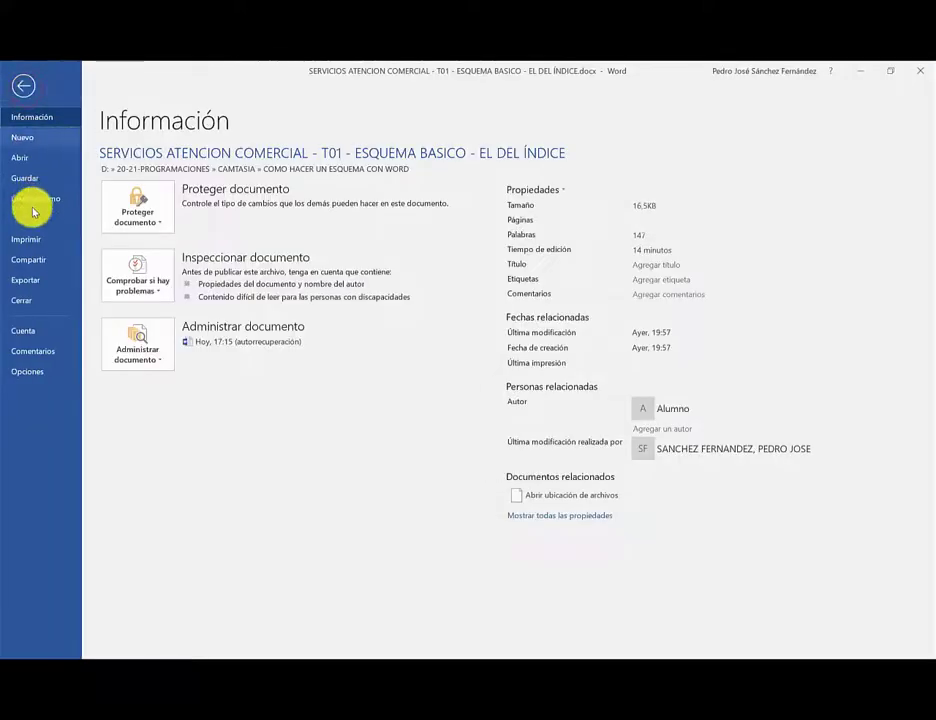
# - Print the document to the Foxit Reader PDF Printer
pyautogui.click(27, 240)
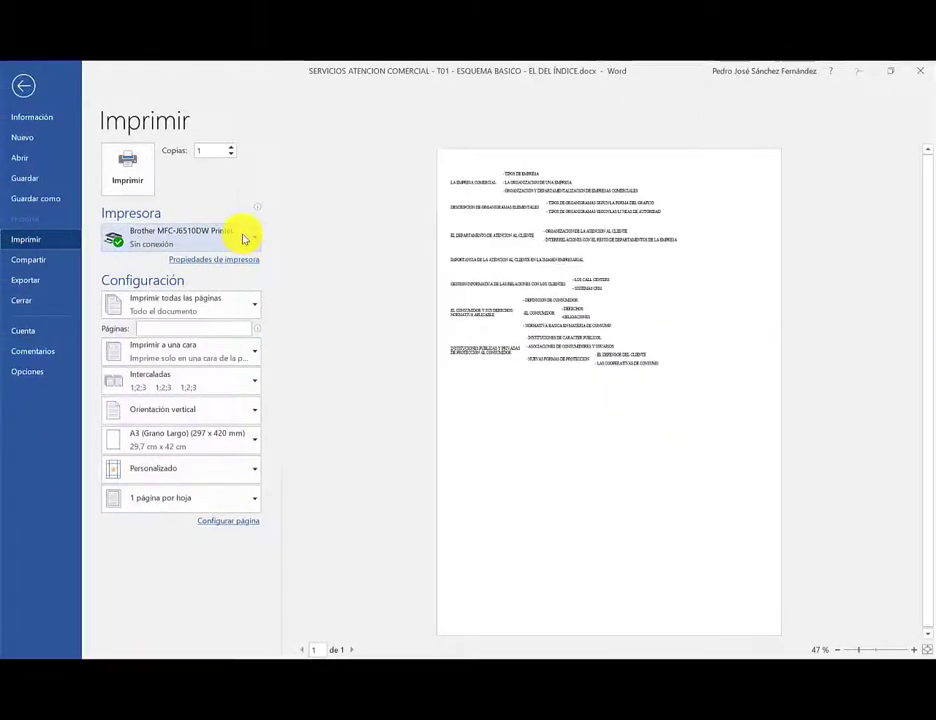
pyautogui.click(242, 236)
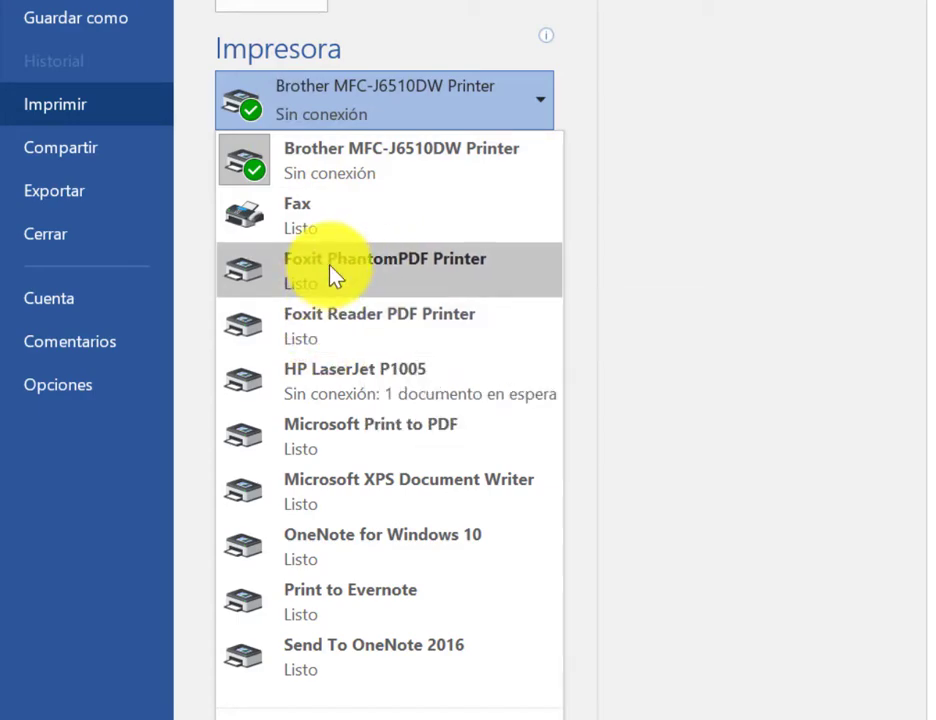
pyautogui.click(345, 335)
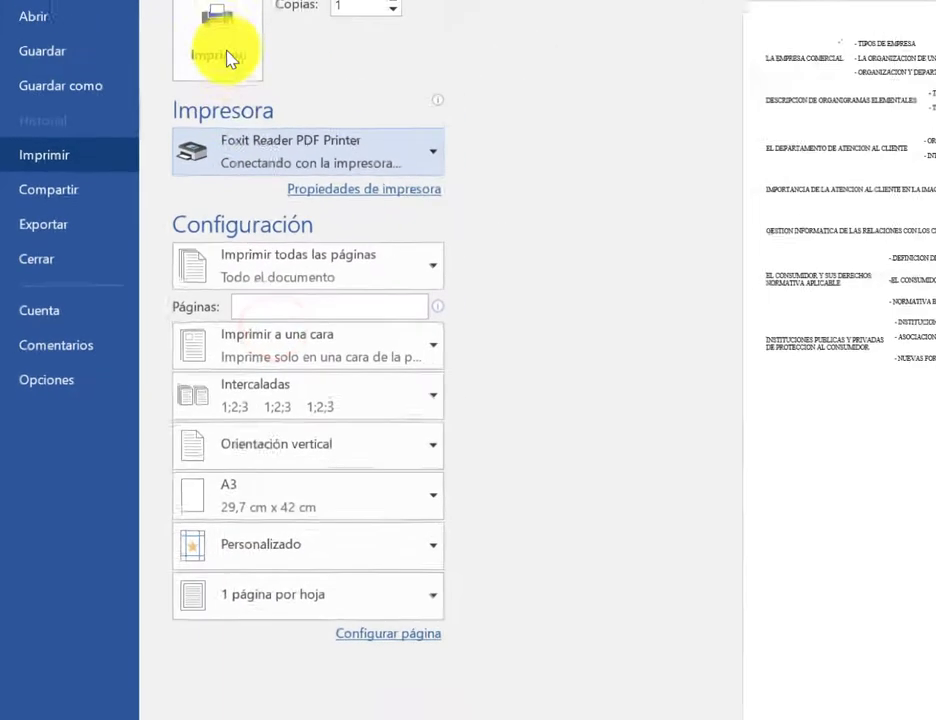
pyautogui.click(131, 172)
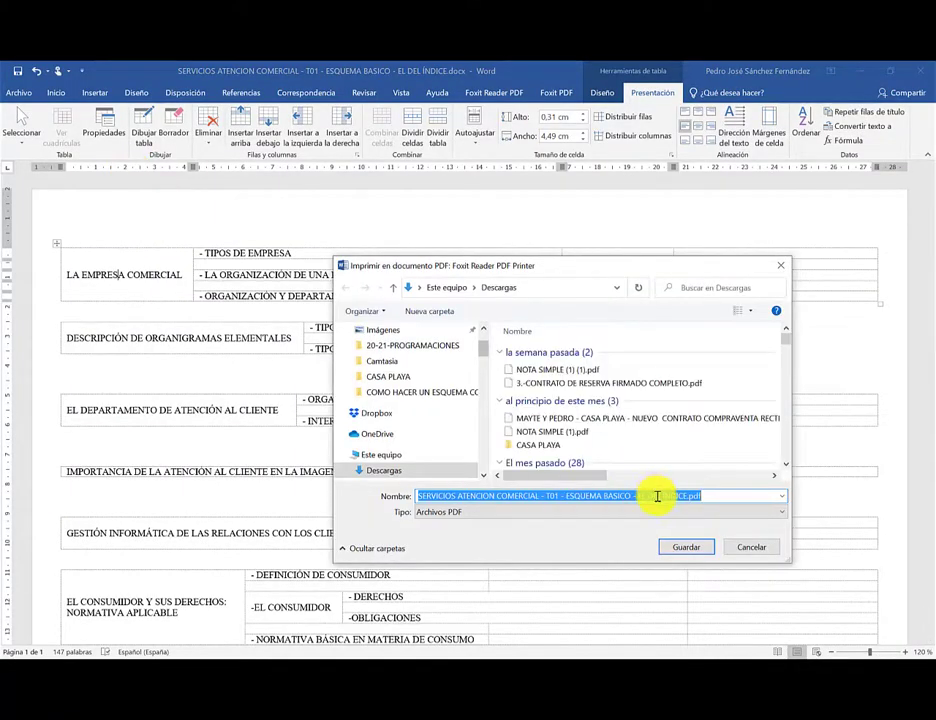
# - Save the PDF in Descargas under the document's existing file name
pyautogui.click(686, 547)
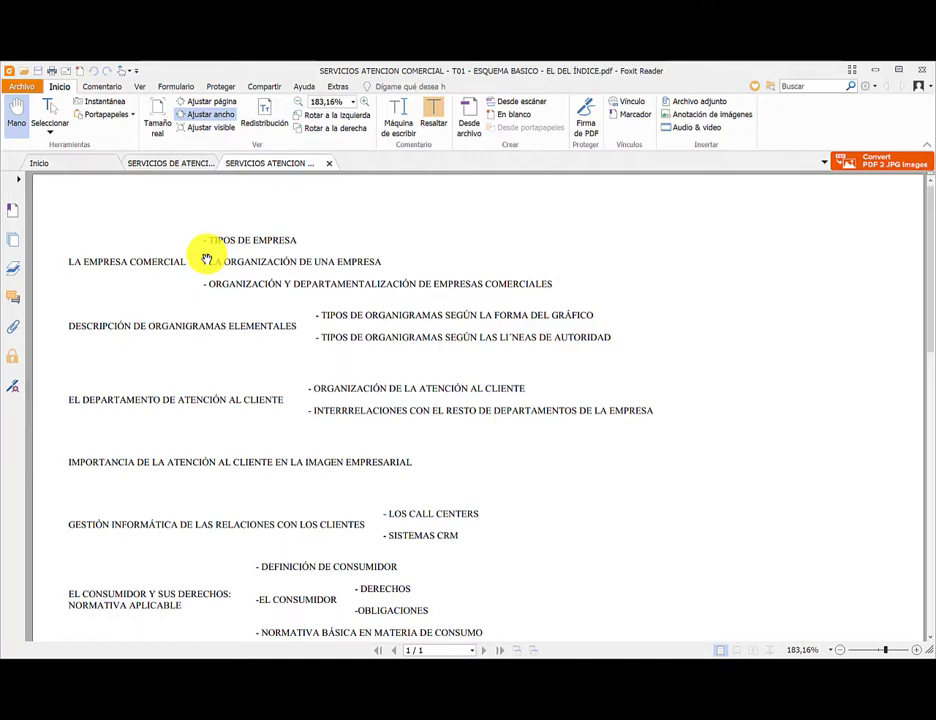
# - After reviewing the line-free PDF, switch back to the Word outline document from the taskbar preview
pyautogui.moveTo(500, 703)
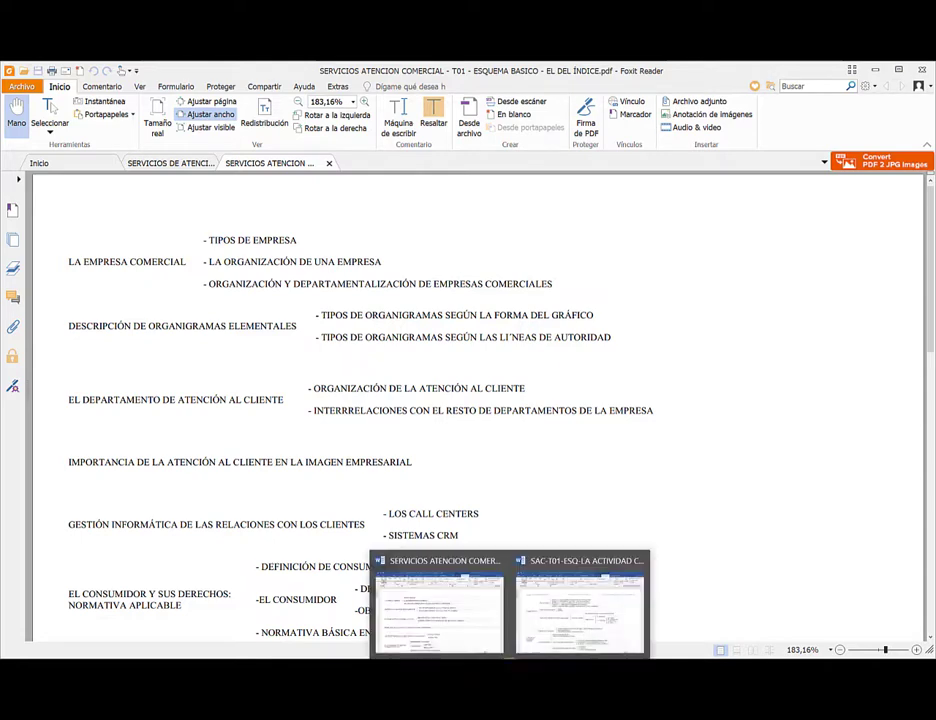
pyautogui.click(440, 612)
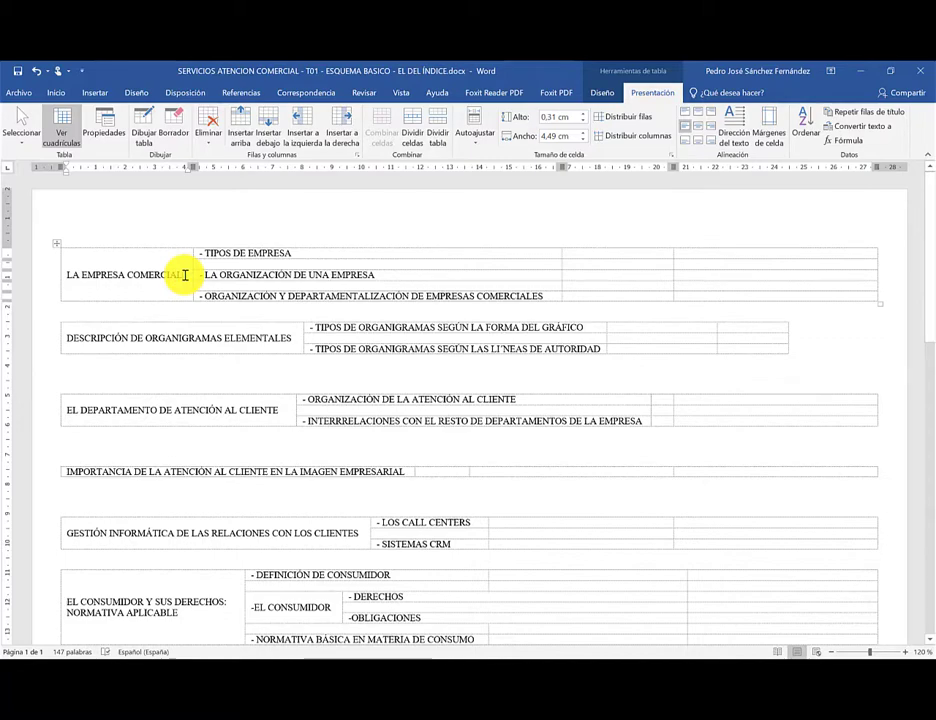
# - Give the LA EMPRESA COMERCIAL cell a right border using the mini toolbar's Bordes > Borde derecho
pyautogui.rightClick(185, 276)
pyautogui.click(299, 255)
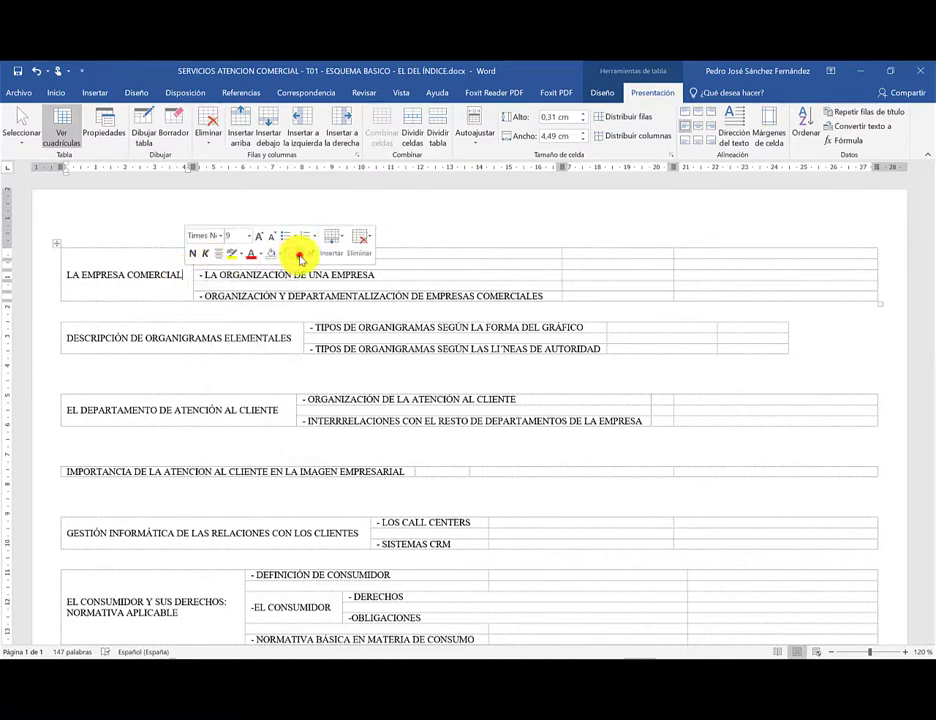
pyautogui.click(299, 255)
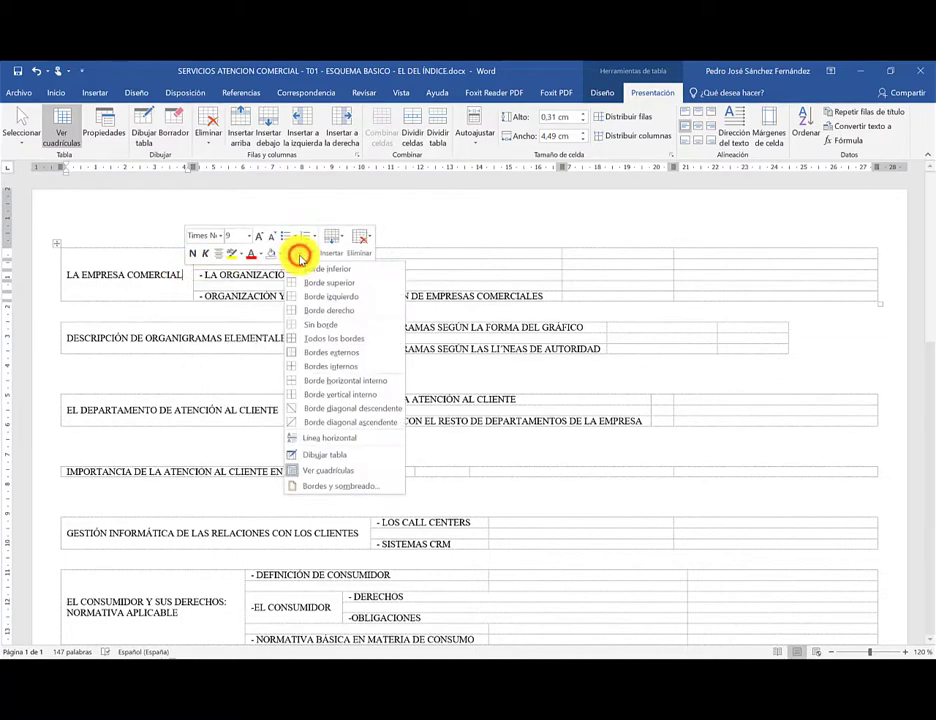
pyautogui.click(320, 310)
pyautogui.click(185, 275)
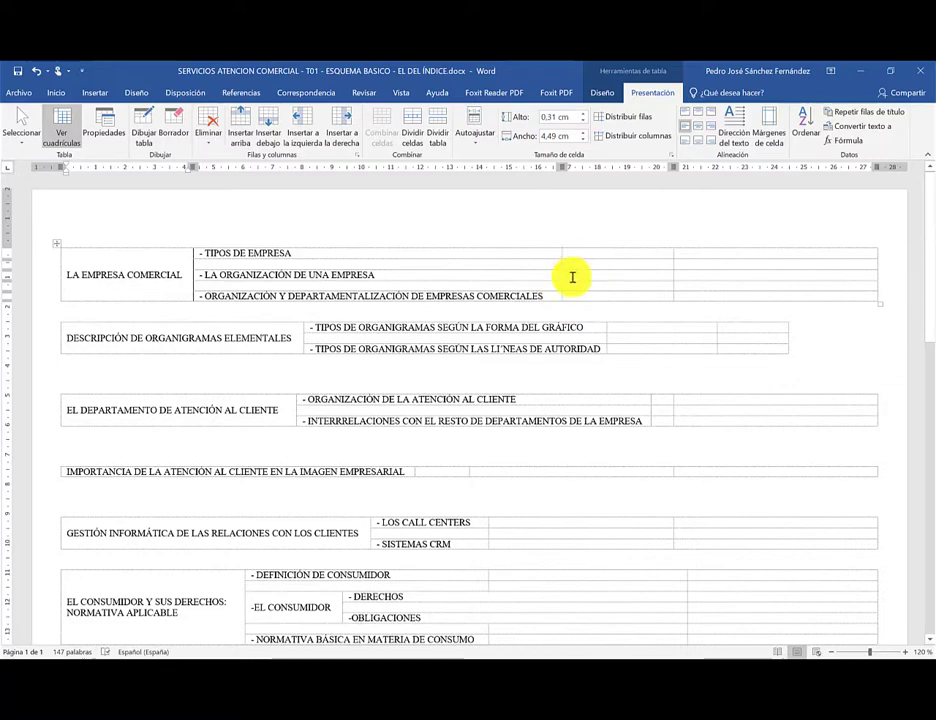
pyautogui.click(294, 337)
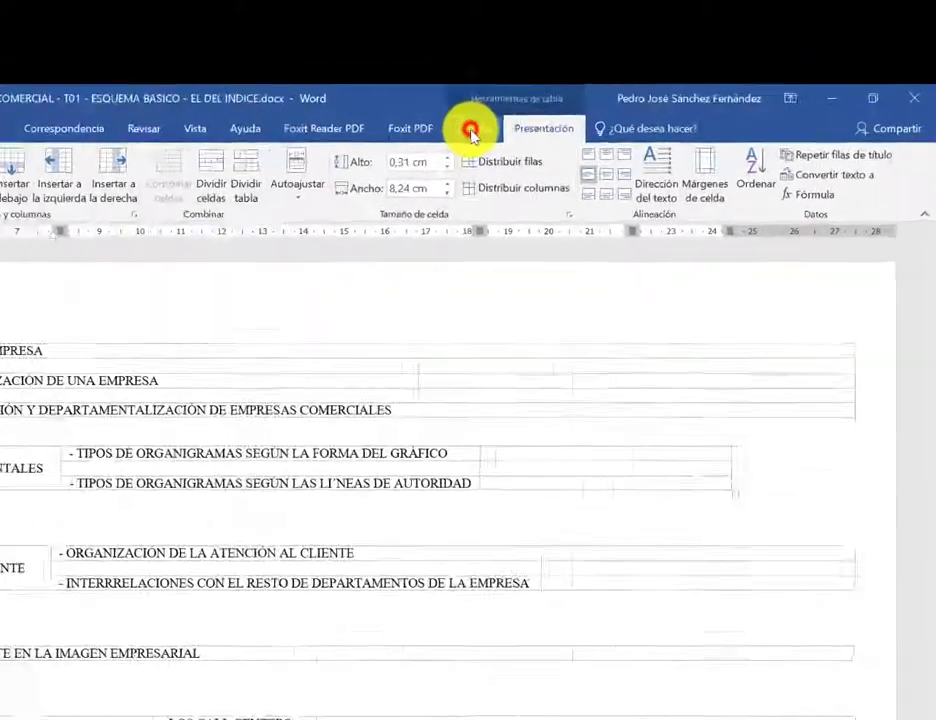
# - Apply a right border to the cell from the Table Tools Diseño Bordes menu
pyautogui.click(601, 93)
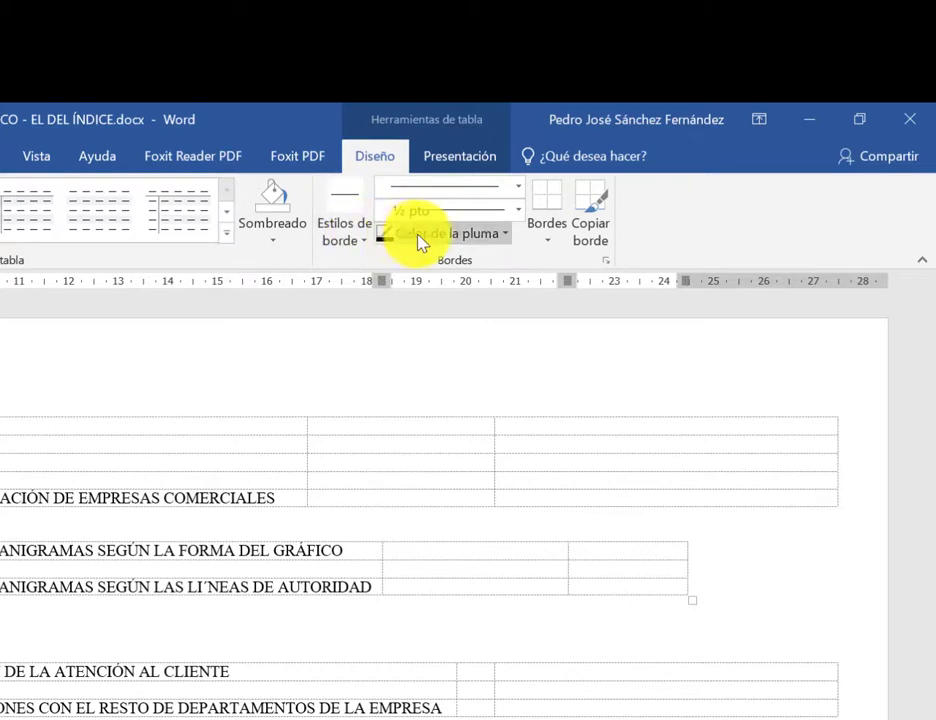
pyautogui.click(546, 245)
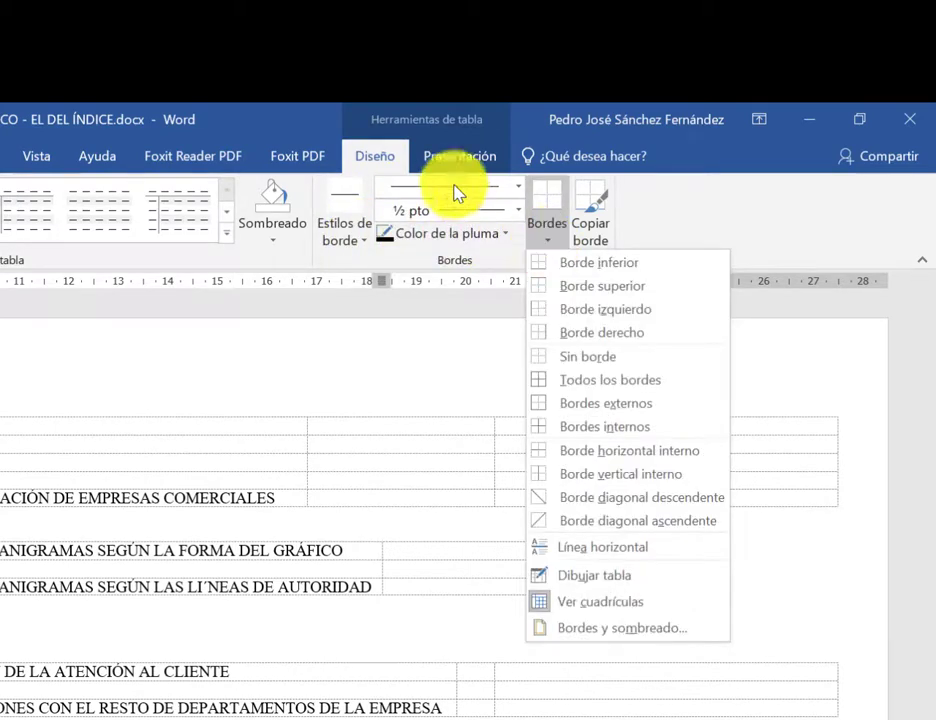
pyautogui.click(596, 333)
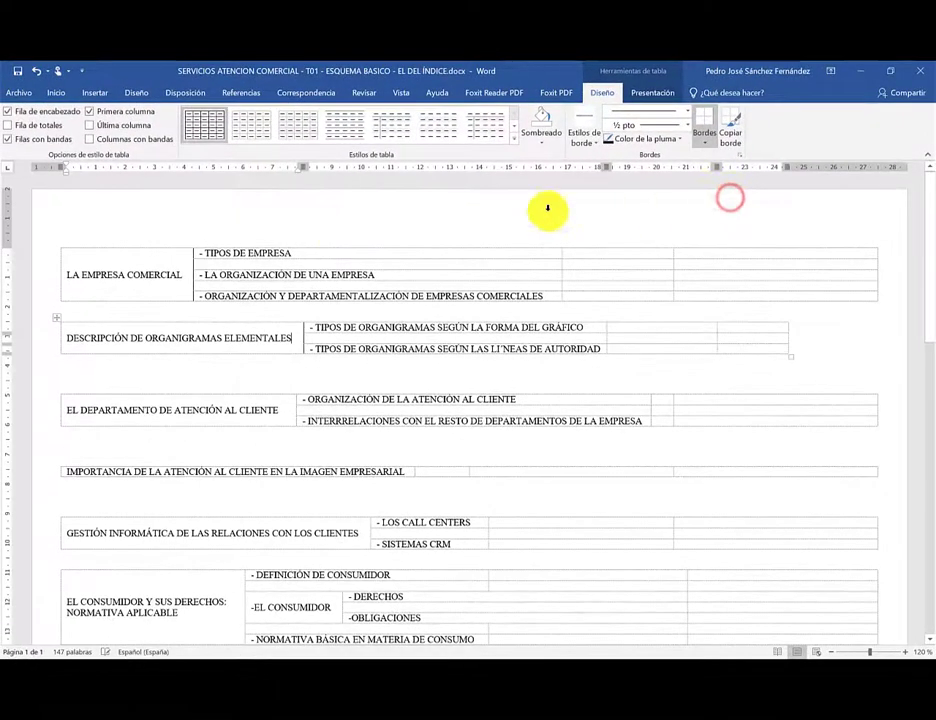
pyautogui.click(186, 277)
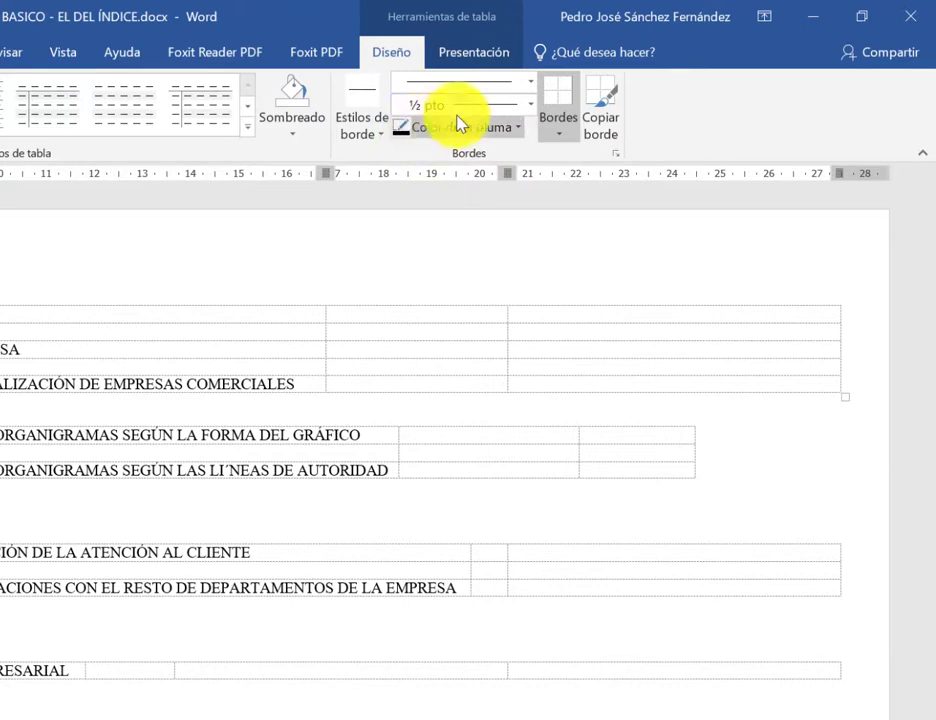
# - Give the LA EMPRESA COMERCIAL cell a 1 pto right border, then set pen weight to 1½ pt
pyautogui.click(531, 104)
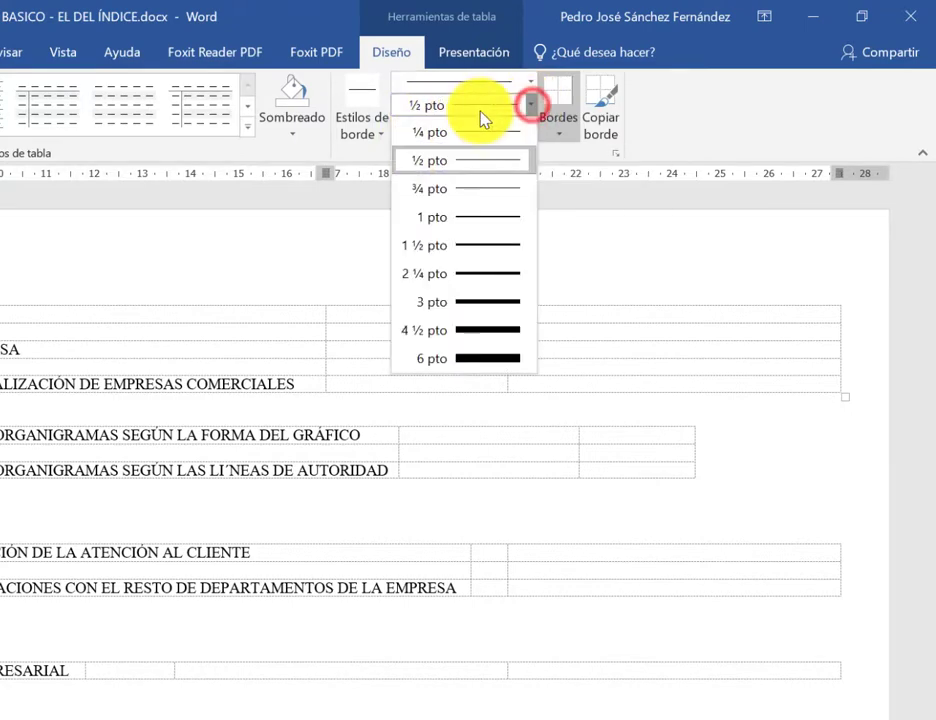
pyautogui.click(472, 217)
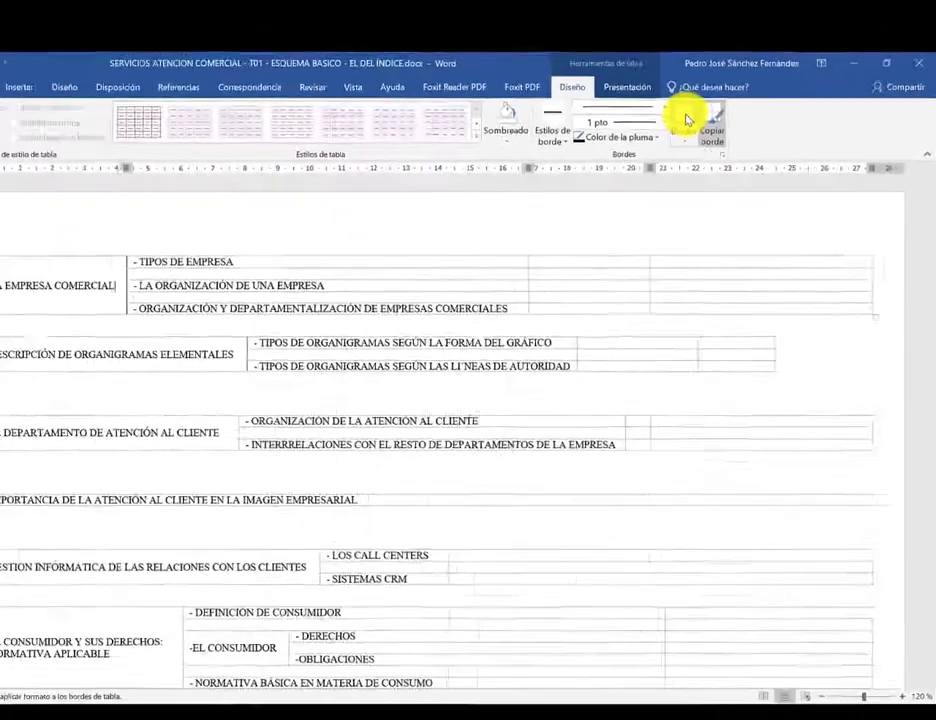
pyautogui.click(704, 124)
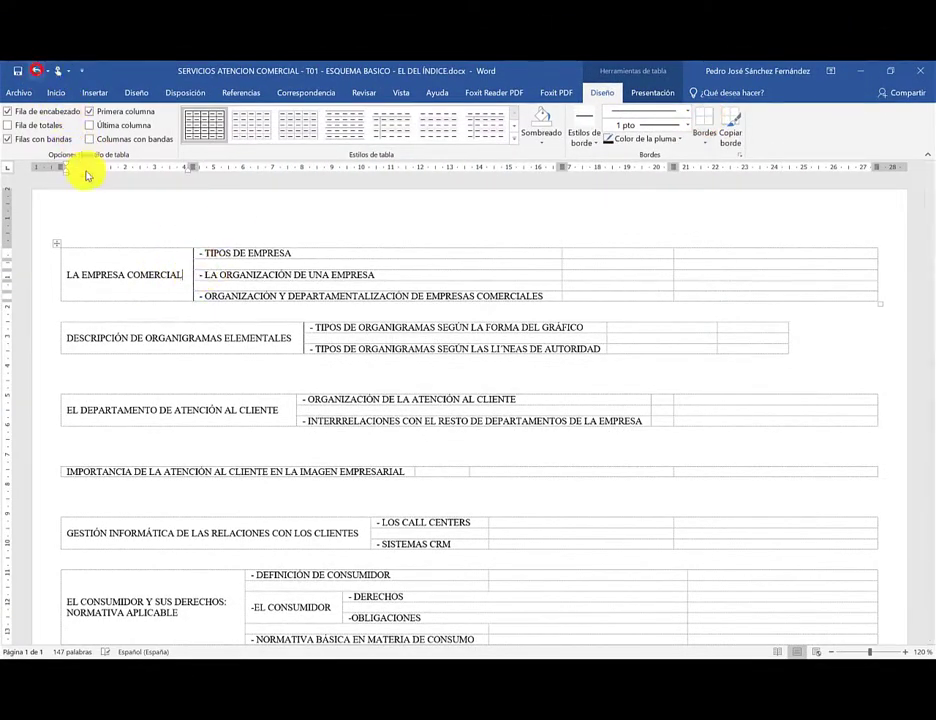
pyautogui.click(703, 146)
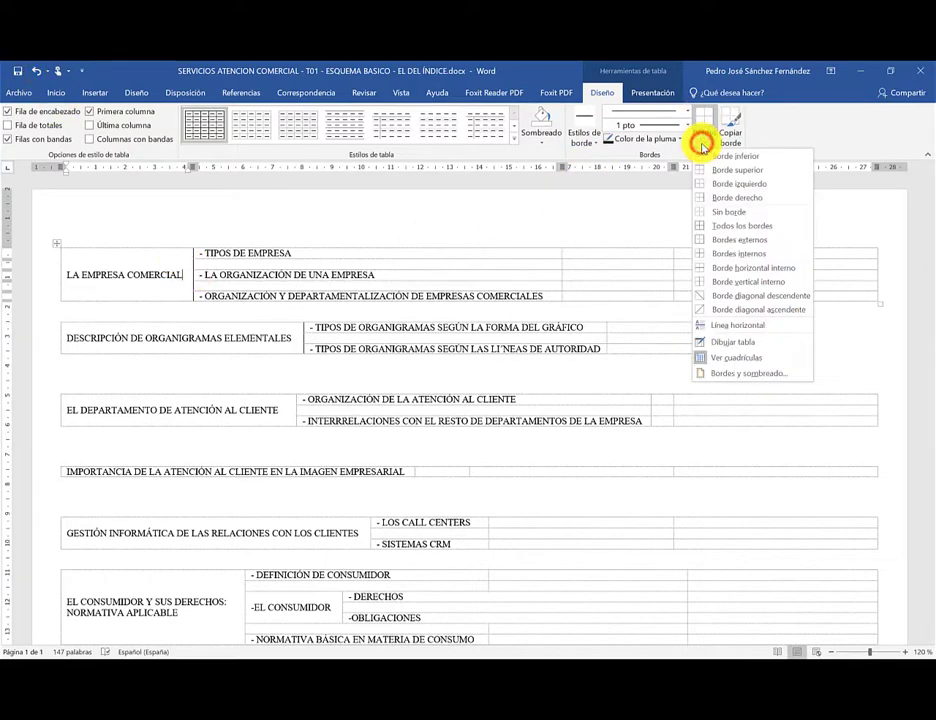
pyautogui.click(729, 198)
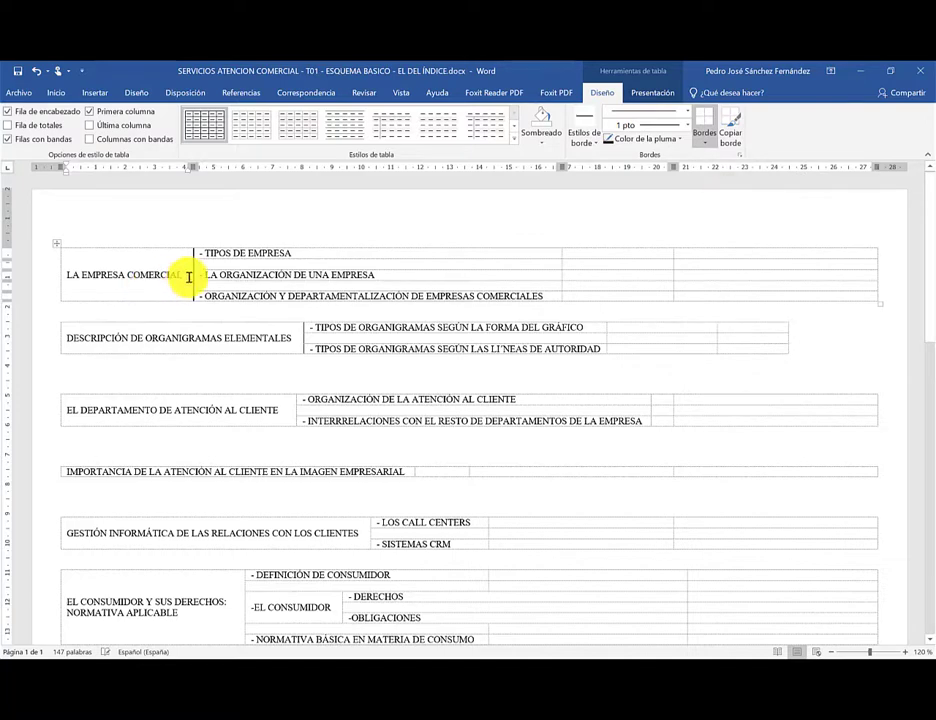
pyautogui.click(688, 128)
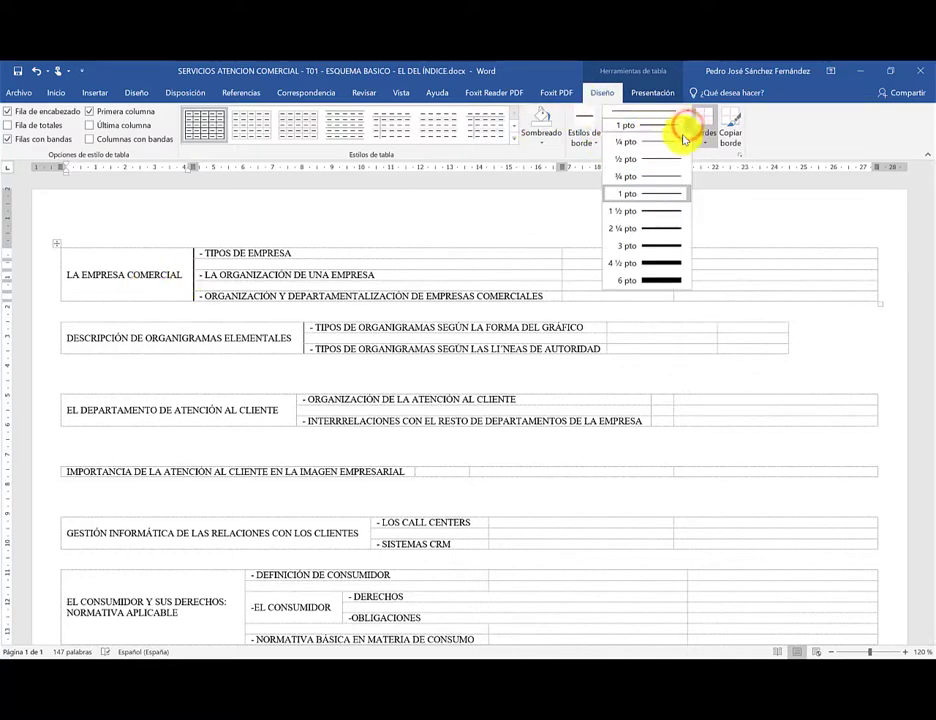
pyautogui.click(661, 212)
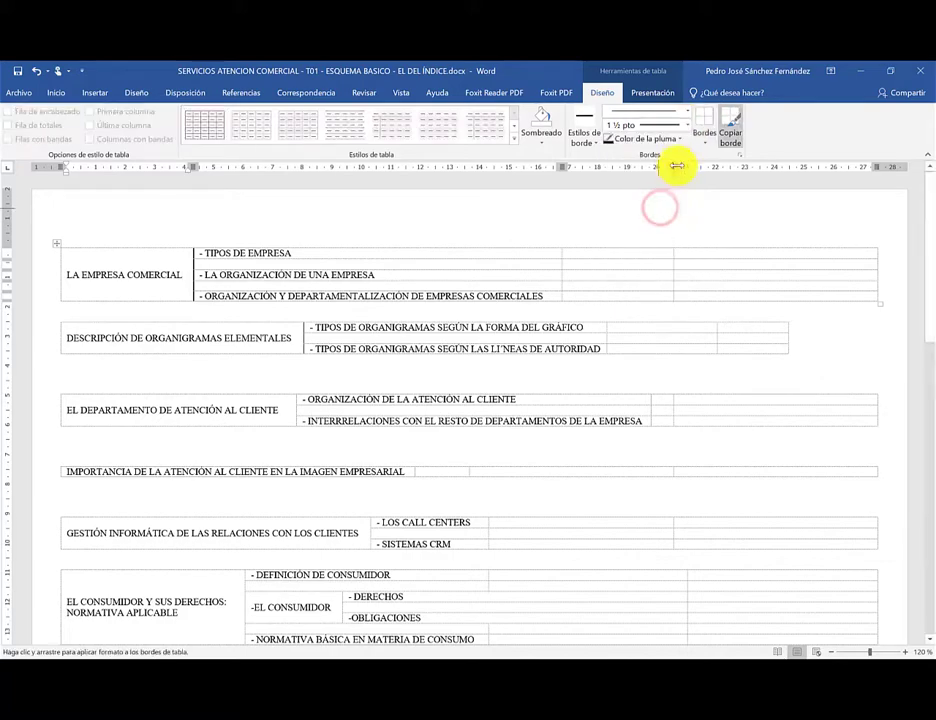
# - Switch the border pen weight to 1 pt and turn off Copiar borde
pyautogui.click(704, 144)
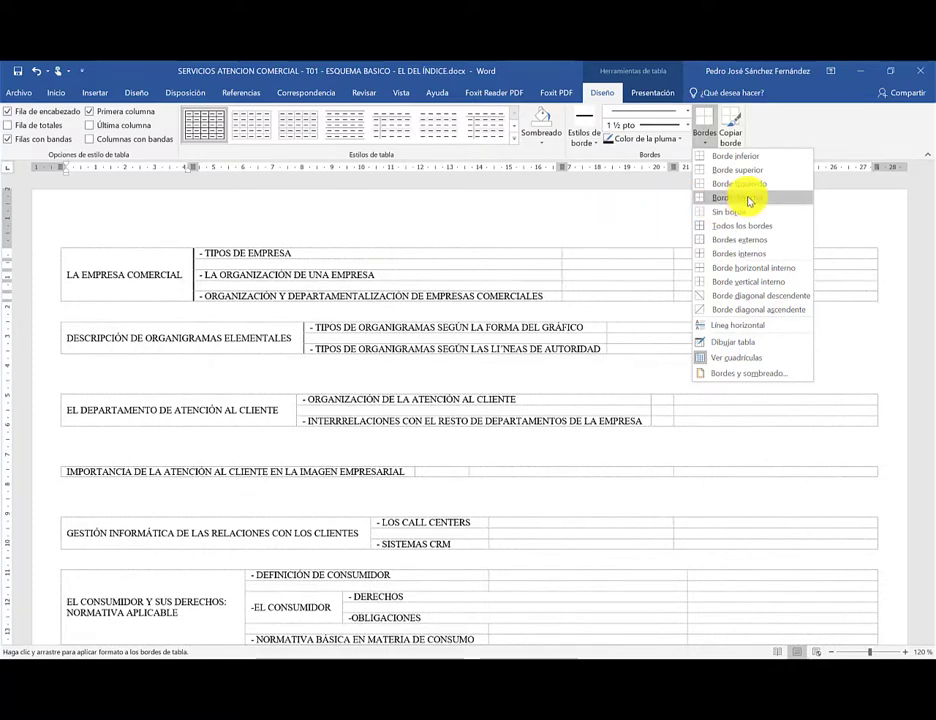
pyautogui.click(673, 125)
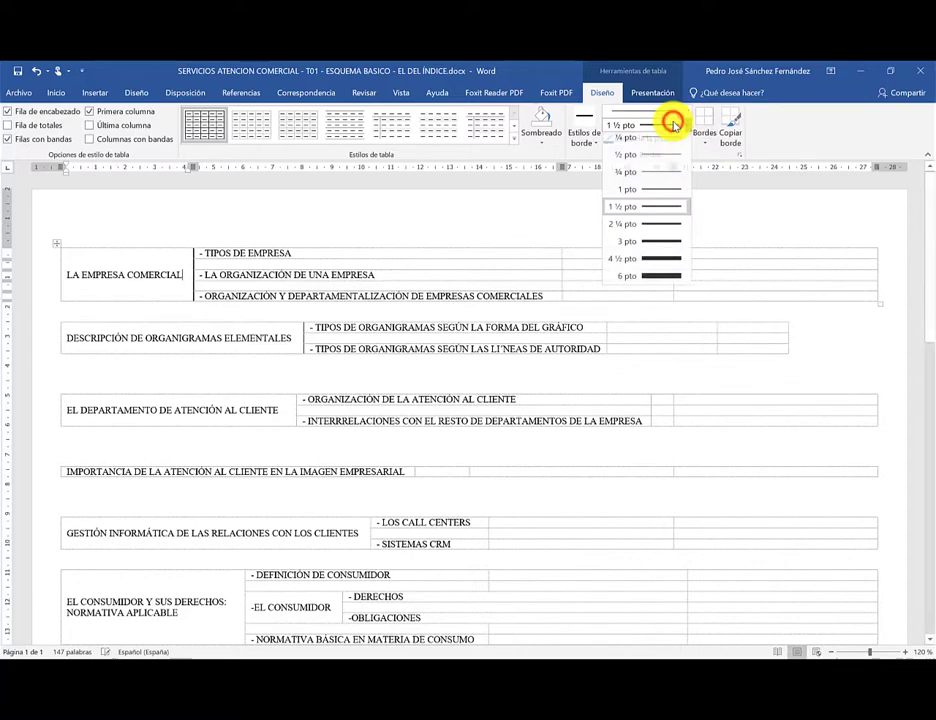
pyautogui.click(654, 193)
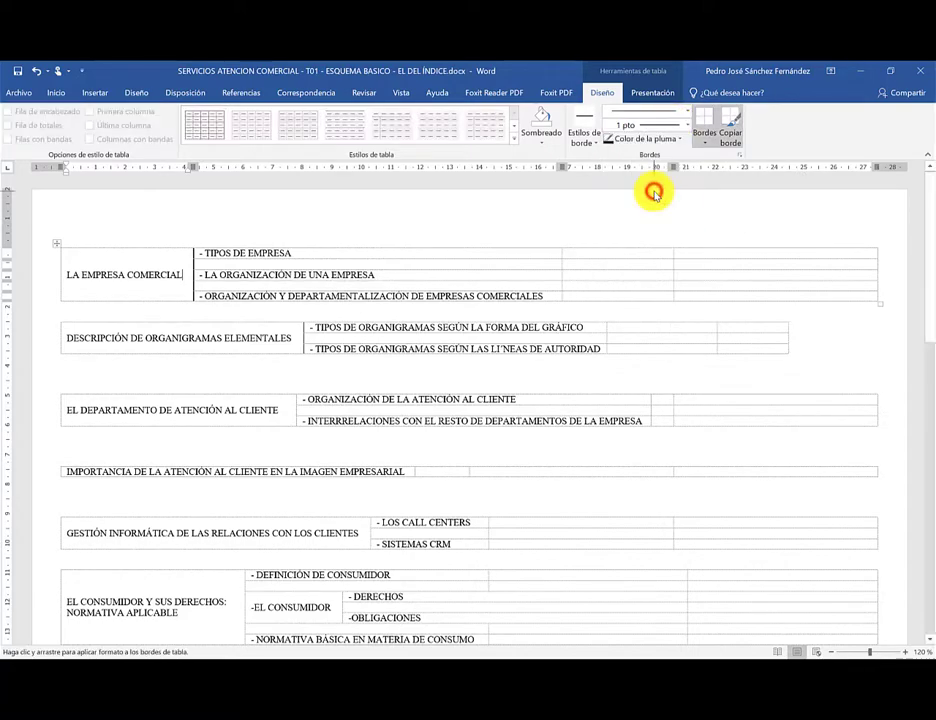
pyautogui.click(708, 120)
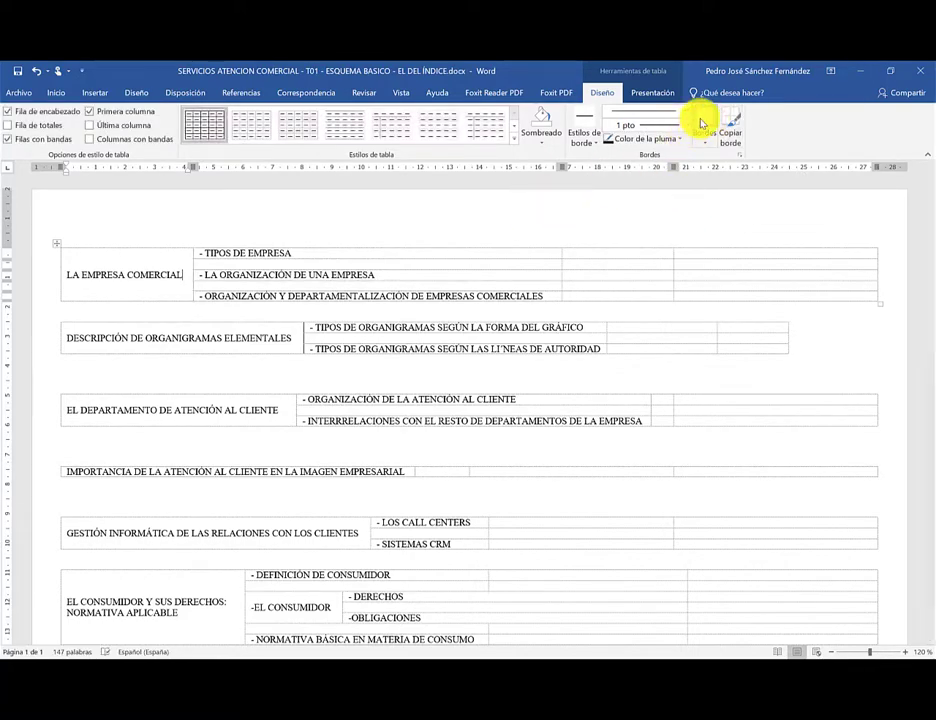
# - Add right borders to the DESCRIPCIÓN DE ORGANIGRAMAS, EL DEPARTAMENTO and GESTIÓN INFORMÁTICA topic cells
pyautogui.click(298, 336)
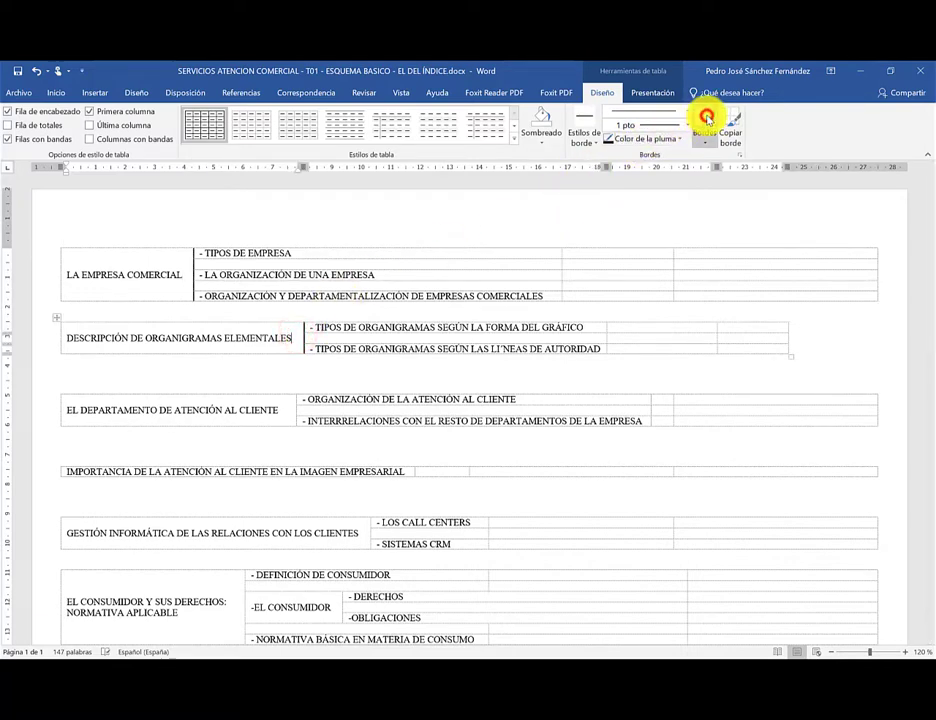
pyautogui.click(706, 118)
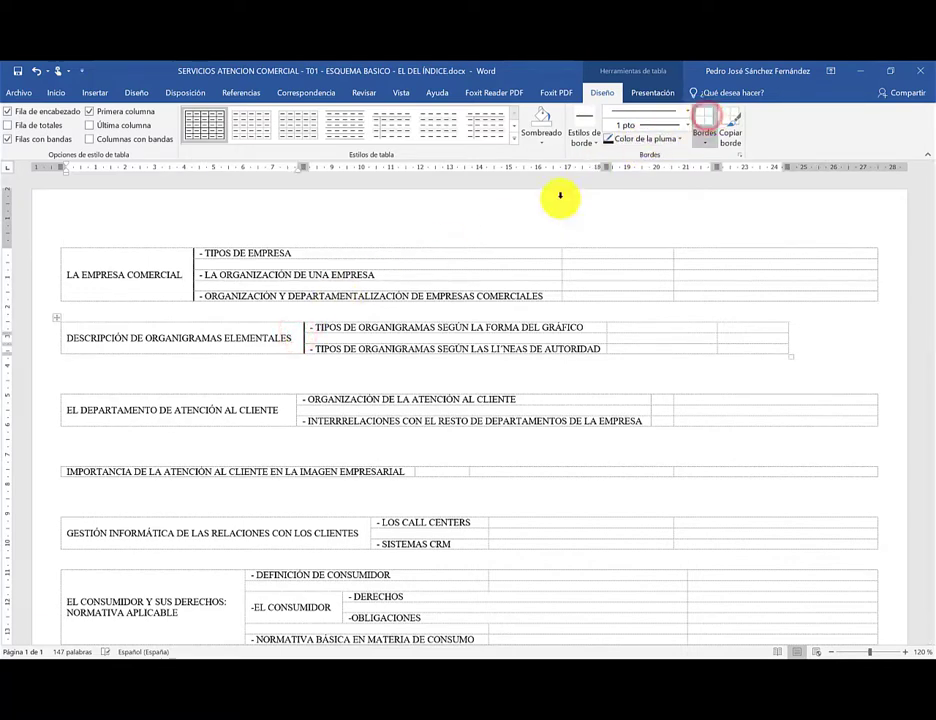
pyautogui.click(286, 409)
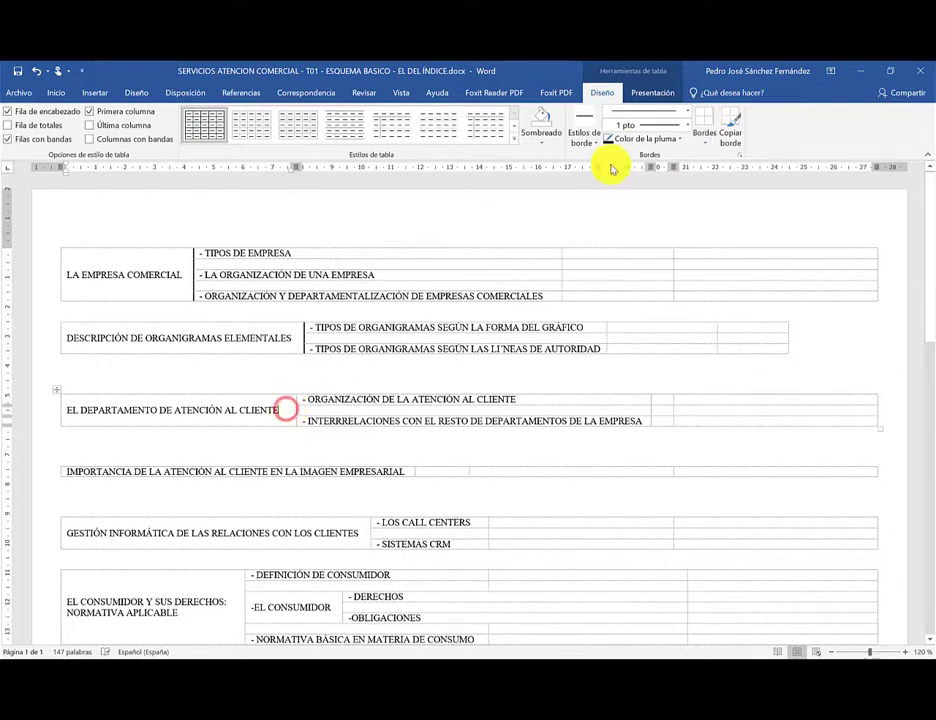
pyautogui.click(707, 118)
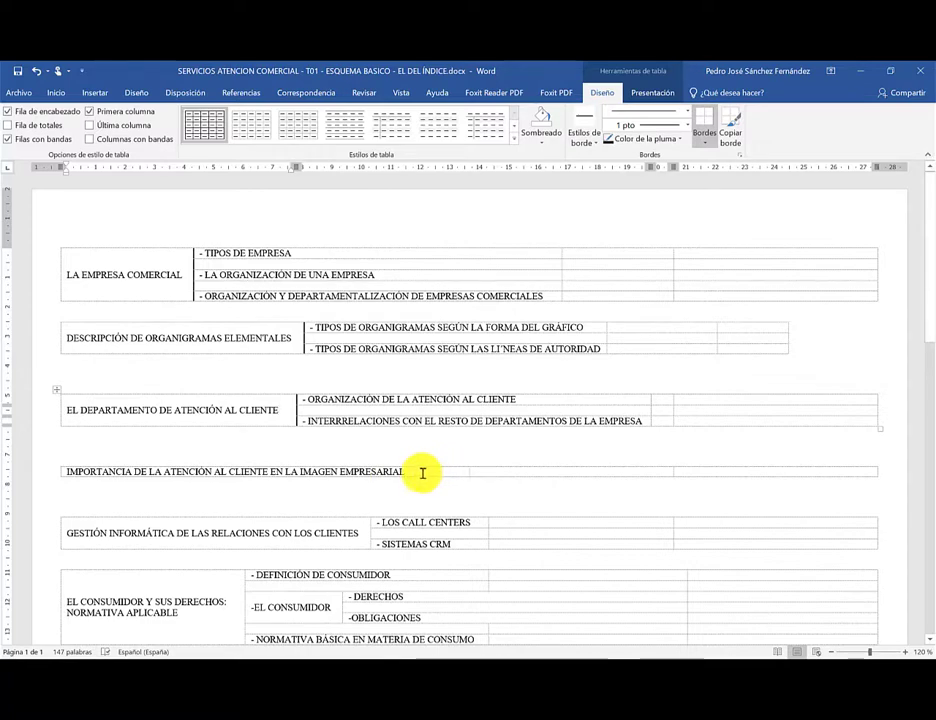
pyautogui.moveTo(361, 534); pyautogui.dragTo(355, 533)
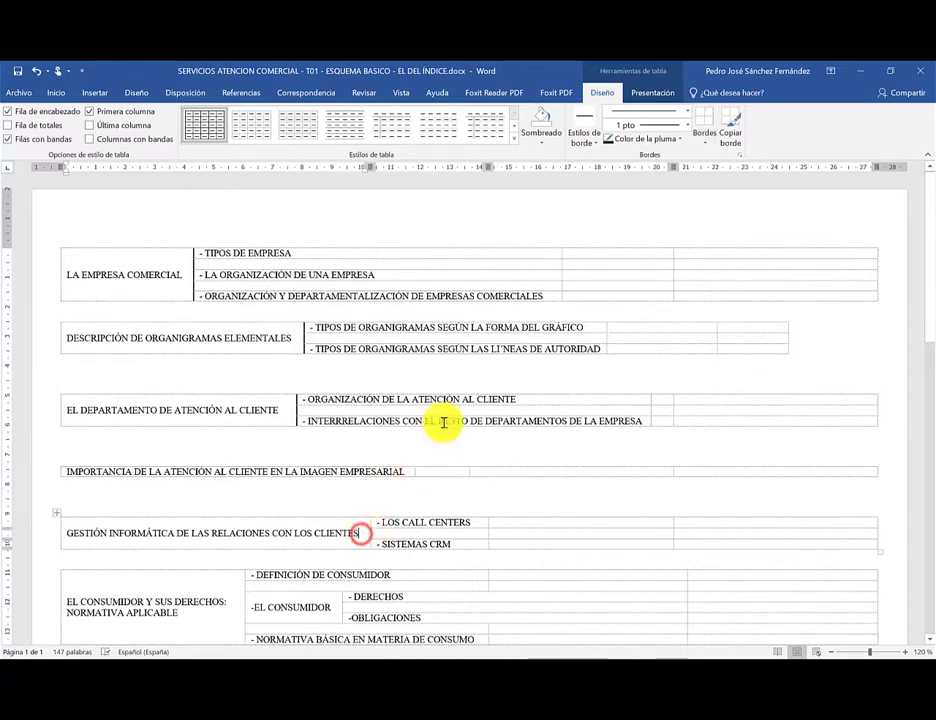
pyautogui.click(706, 120)
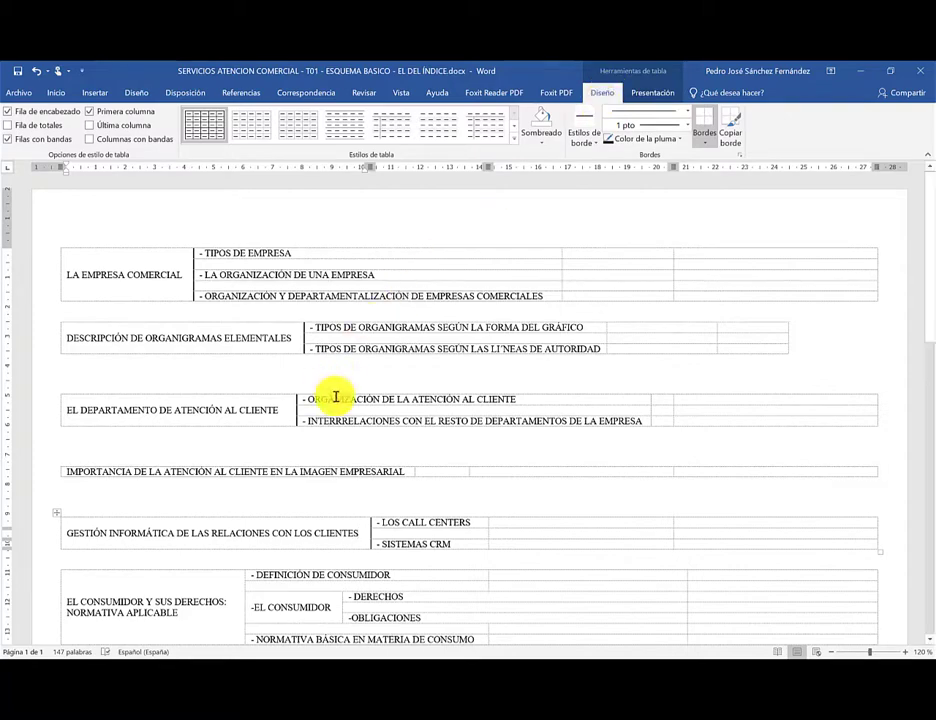
# - Add a right border to the EL CONSUMIDOR Y SUS DERECHOS cell via Inicio's Bordes menu
pyautogui.click(236, 604)
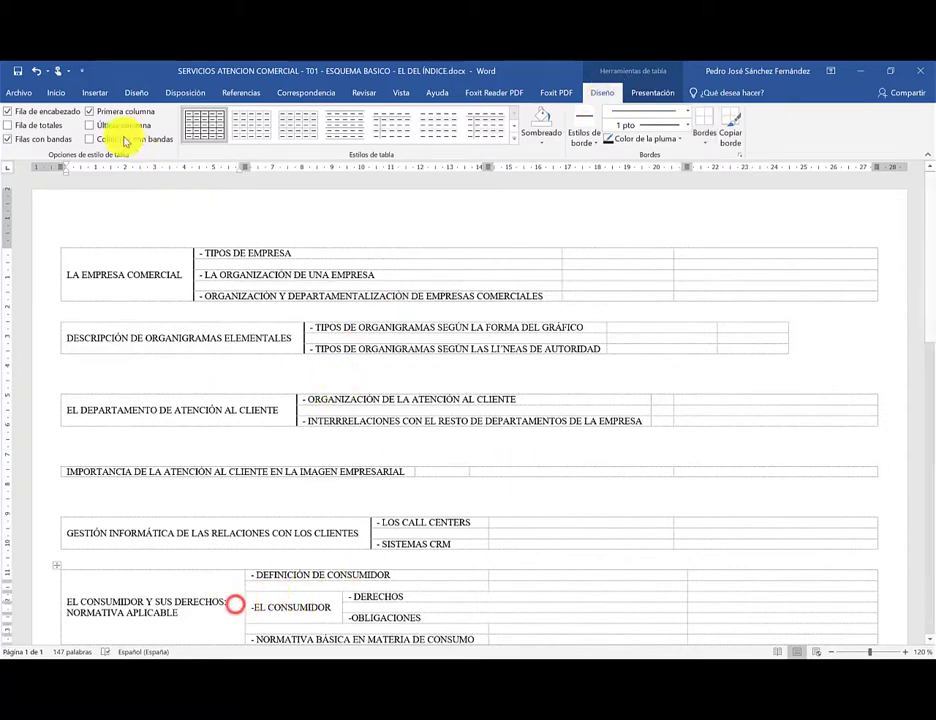
pyautogui.click(54, 94)
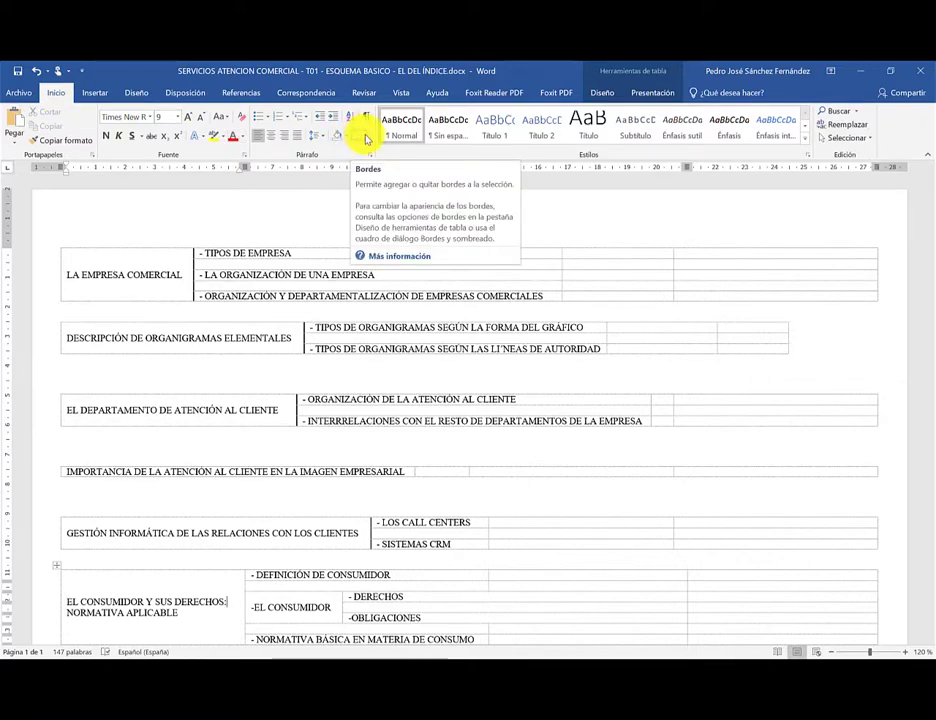
pyautogui.click(366, 137)
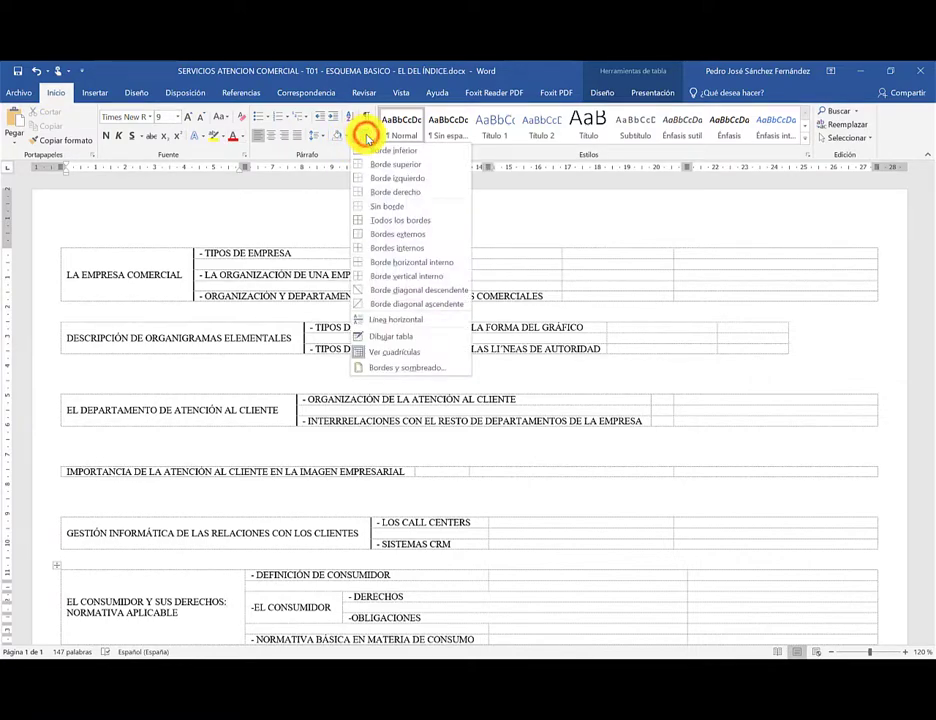
pyautogui.click(384, 193)
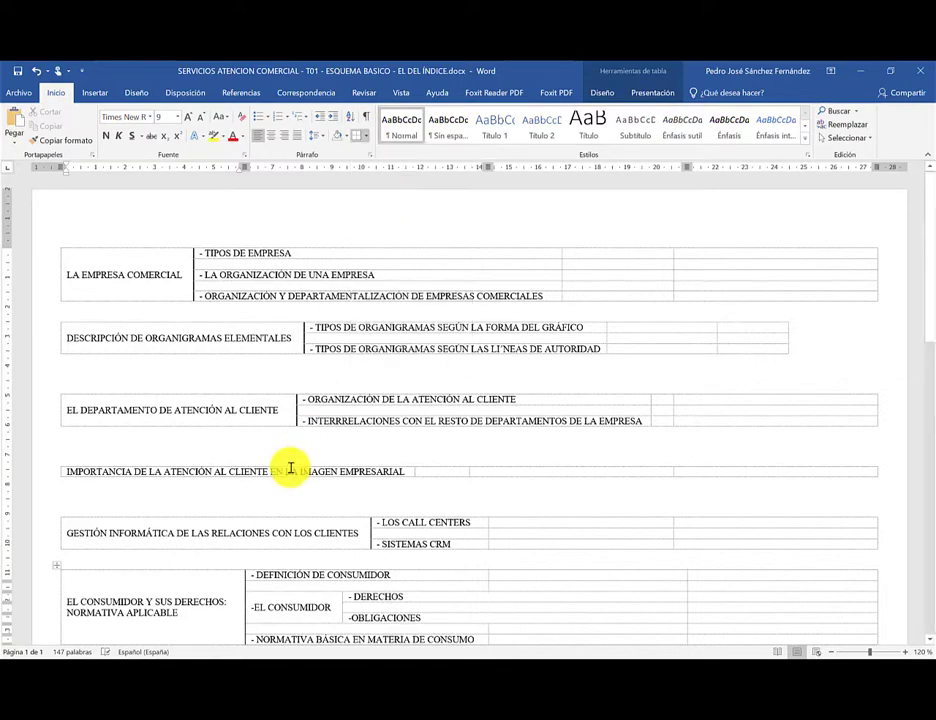
pyautogui.scroll(-2, 292, 467)
pyautogui.scroll(-1, 240, 451)
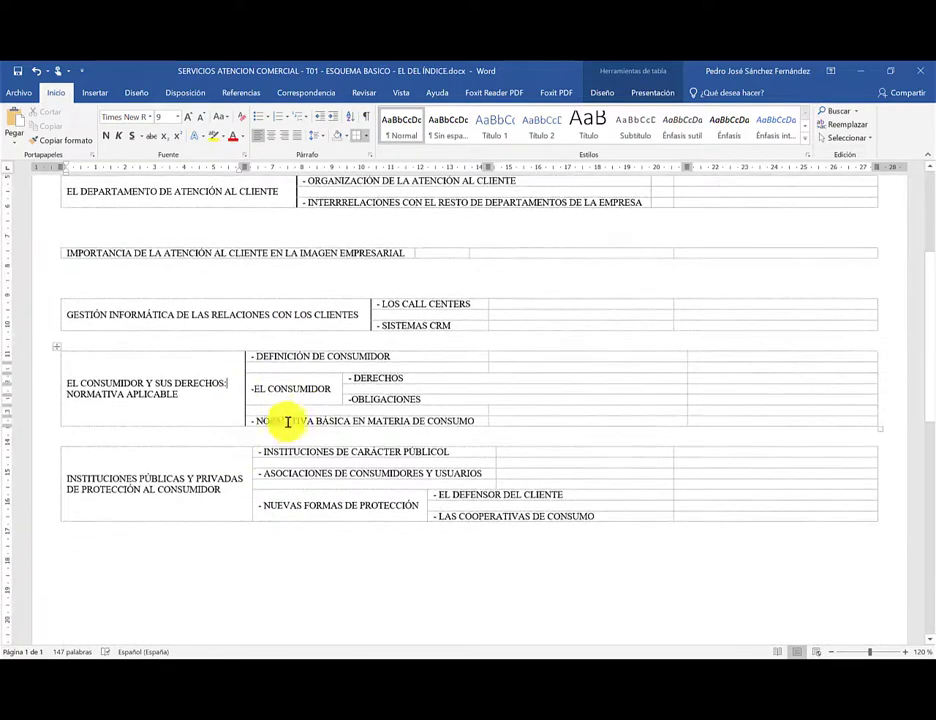
# - Add right borders to the INSTITUCIONES PÚBLICAS Y PRIVADAS and NUEVAS FORMAS DE PROTECCIÓN cells
pyautogui.click(333, 389)
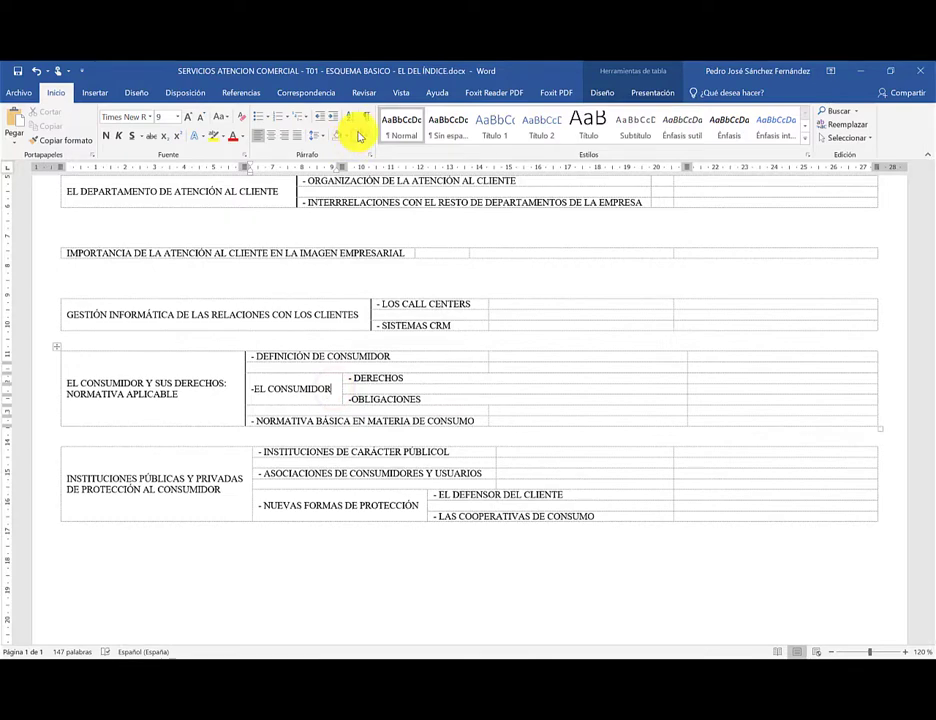
pyautogui.click(233, 489)
pyautogui.rightClick(235, 489)
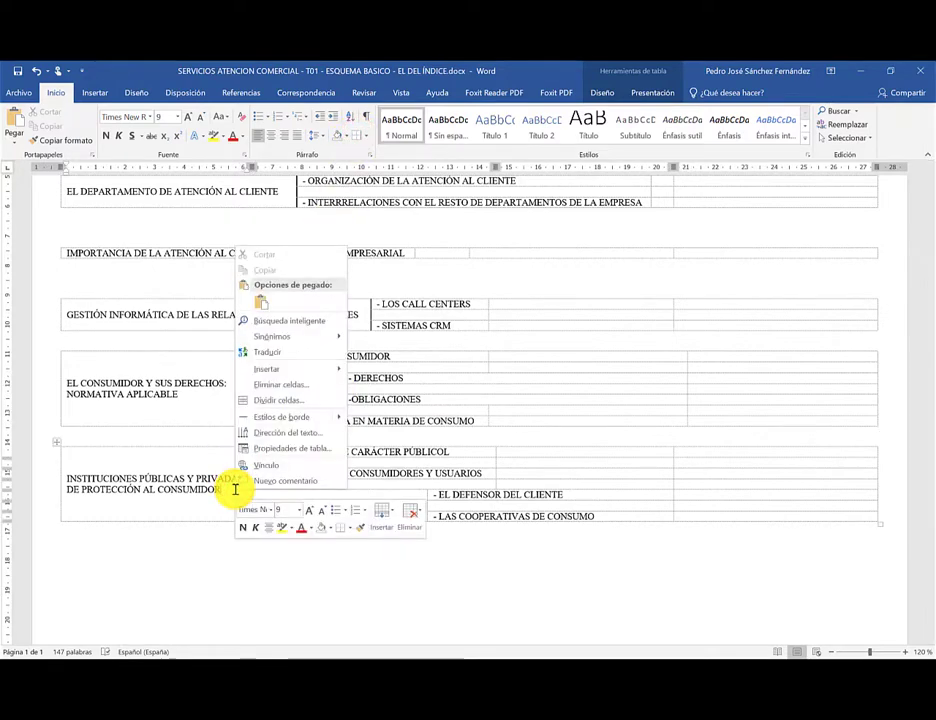
pyautogui.click(349, 529)
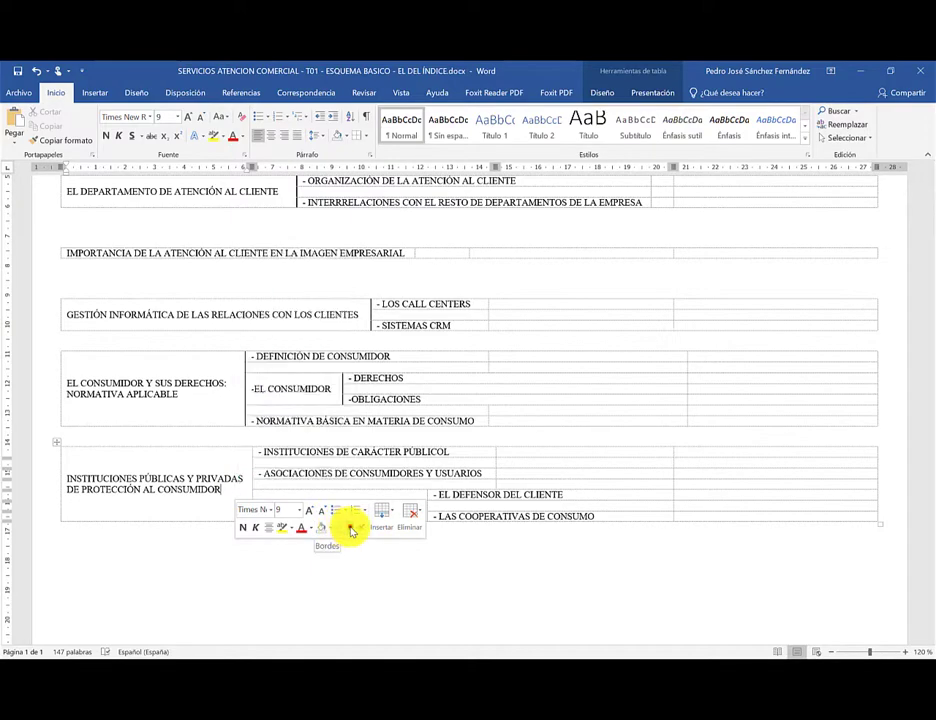
pyautogui.click(350, 529)
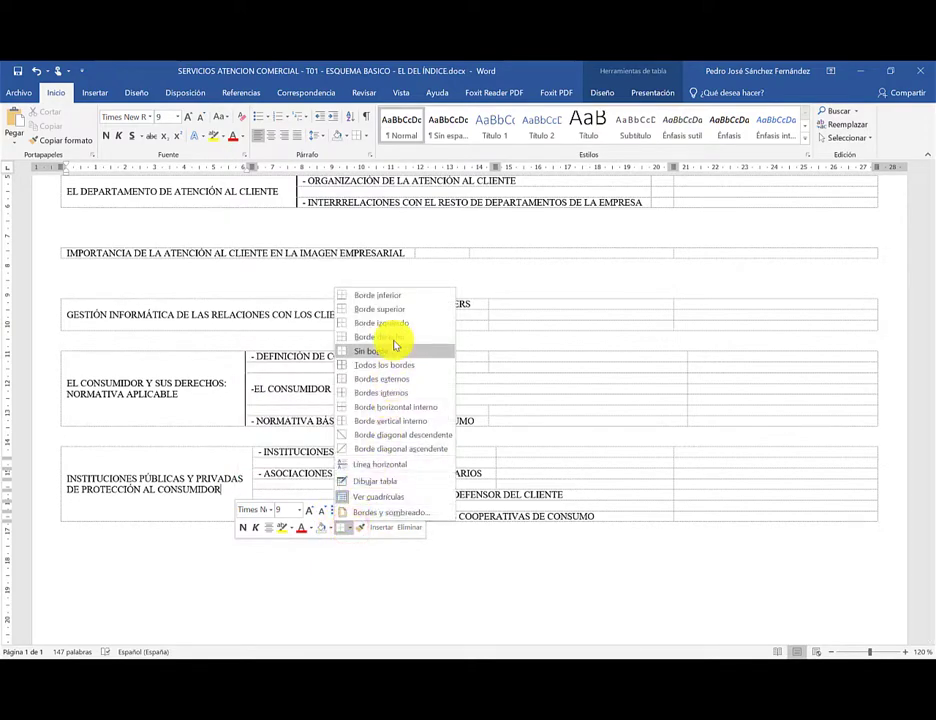
pyautogui.click(394, 337)
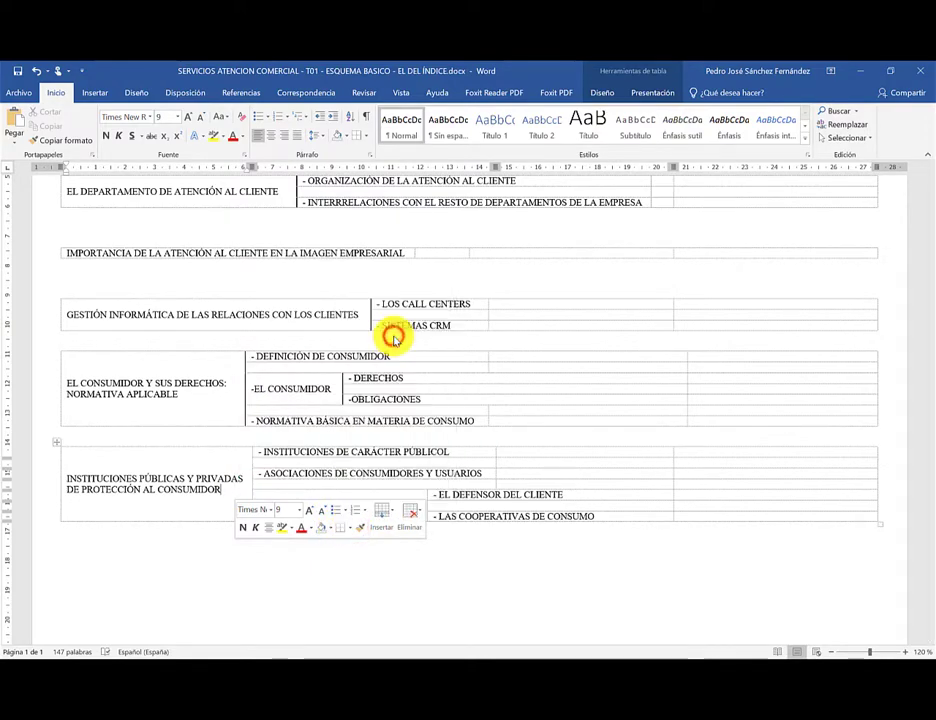
pyautogui.click(235, 481)
pyautogui.click(420, 504)
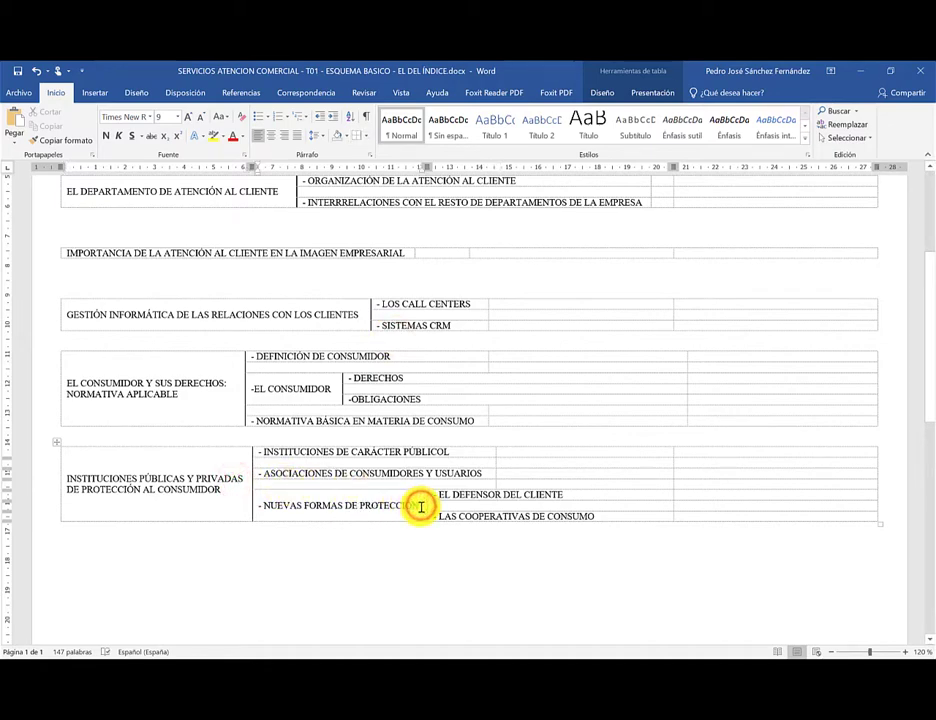
pyautogui.click(357, 135)
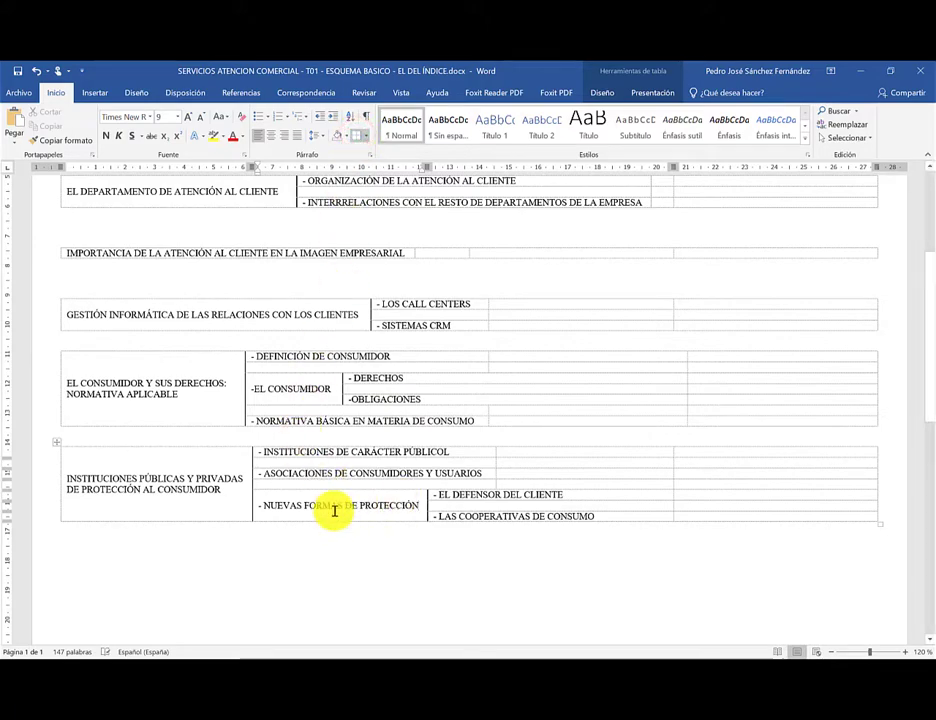
pyautogui.scroll(2, 335, 510)
pyautogui.scroll(1, 334, 511)
pyautogui.scroll(2, 330, 509)
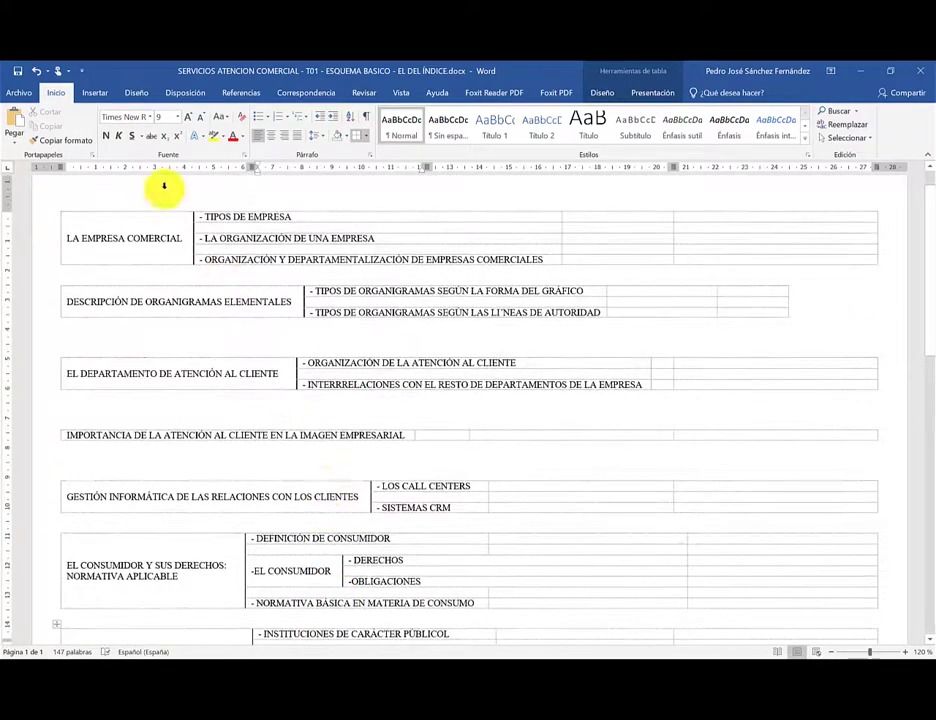
# - Hide table gridlines to preview the vertical dividers, then show the gridlines again
pyautogui.click(650, 93)
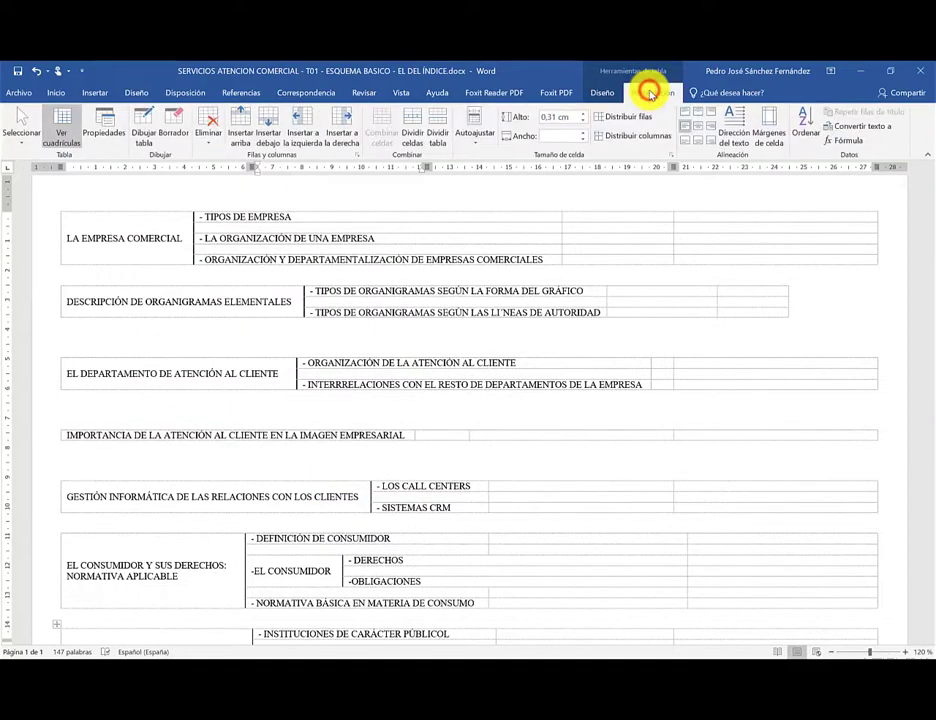
pyautogui.click(56, 123)
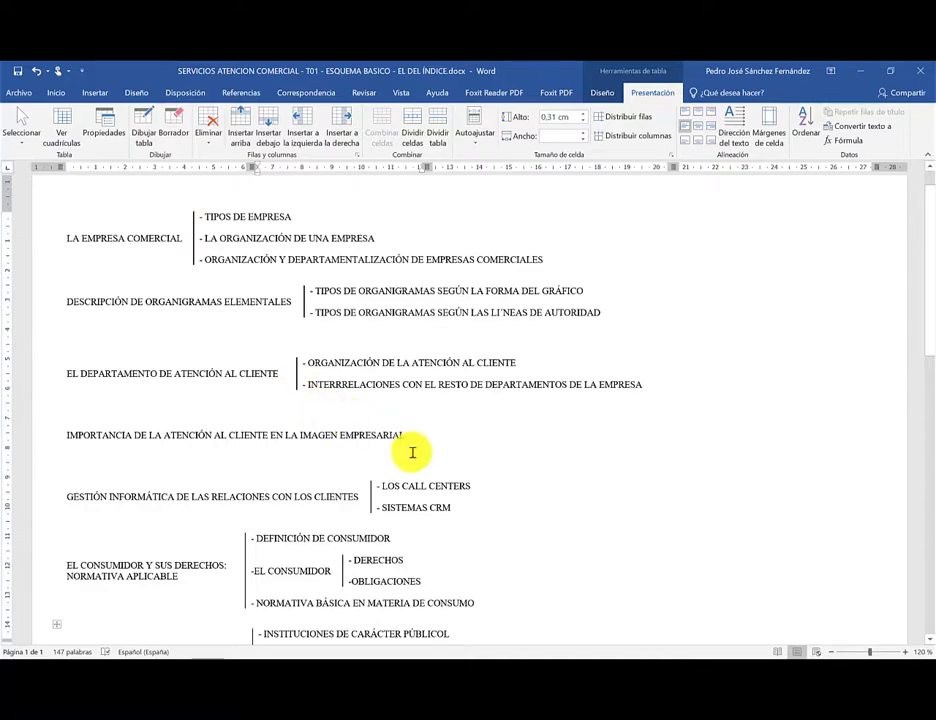
pyautogui.scroll(-3, 414, 451)
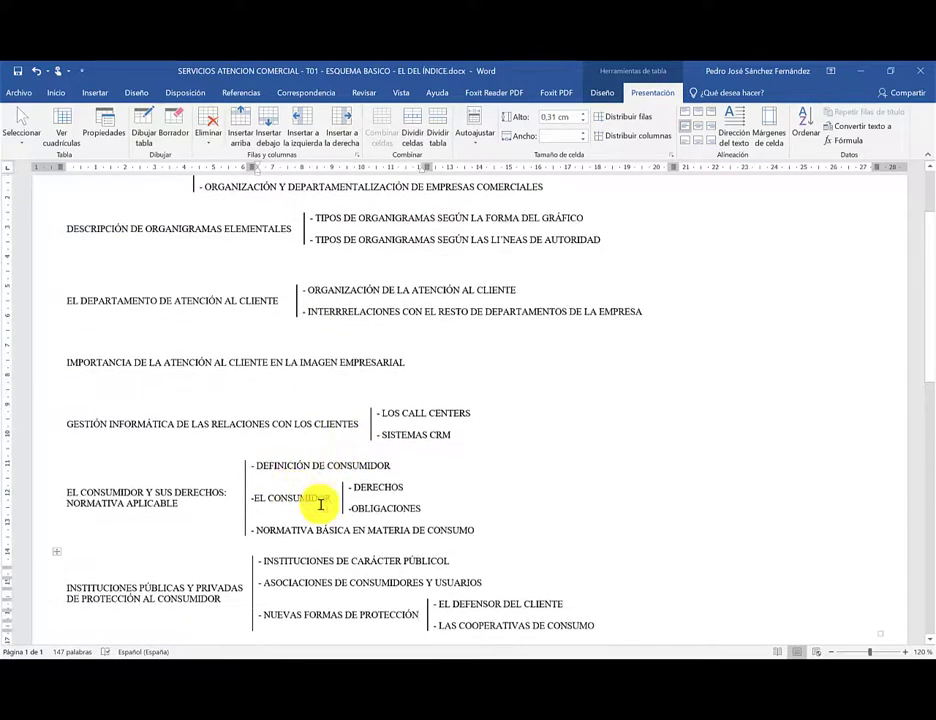
pyautogui.scroll(-2, 319, 499)
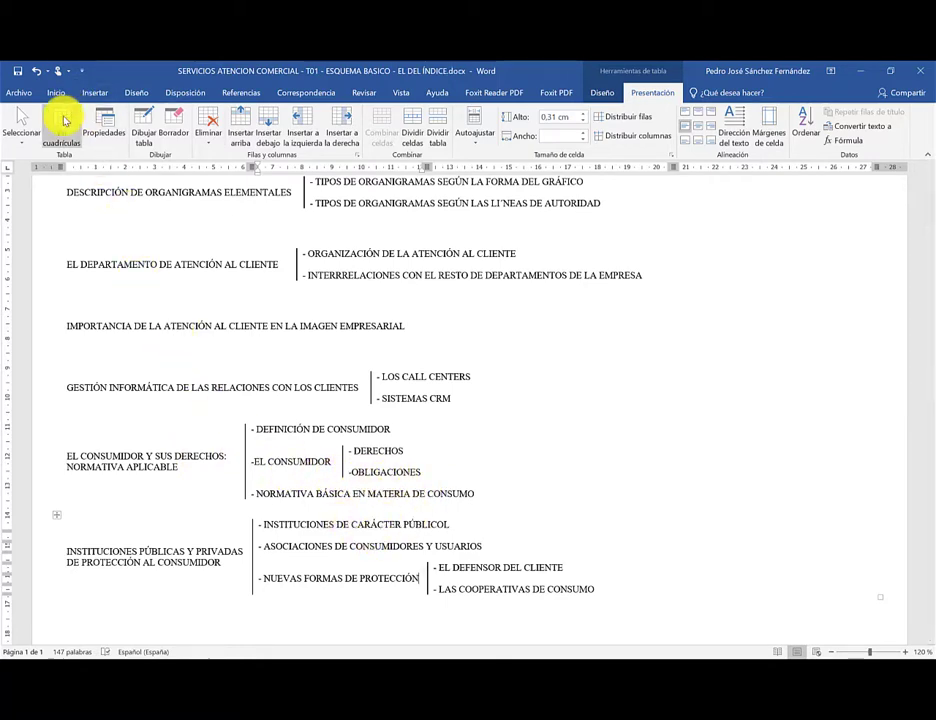
pyautogui.click(61, 119)
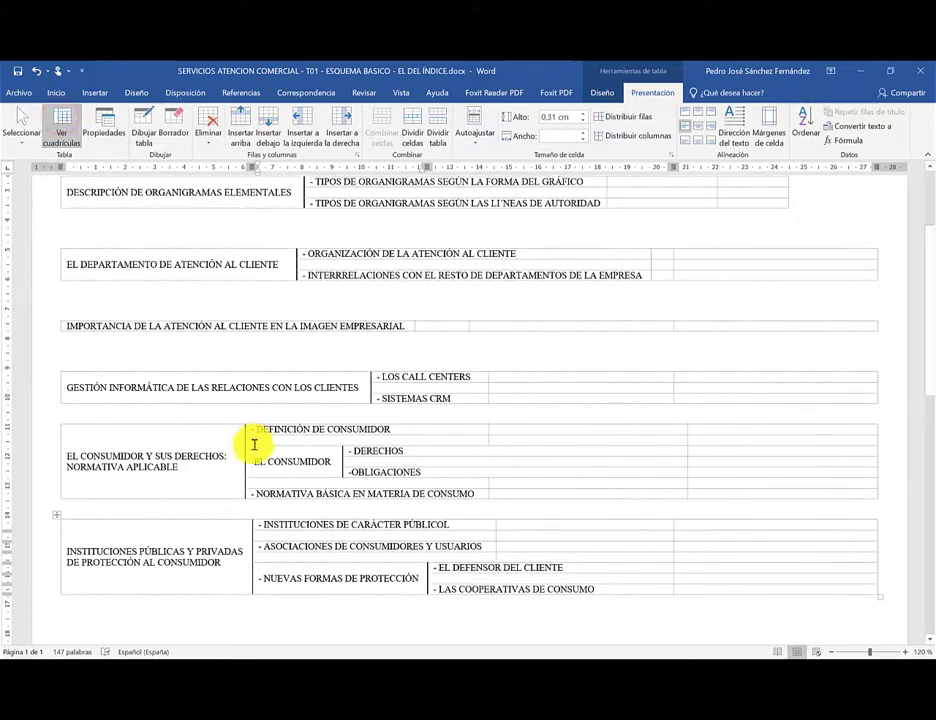
# - Replace the dash before DERECHOS with a fresh "- " prefix in the consumer table
pyautogui.press('Delete')
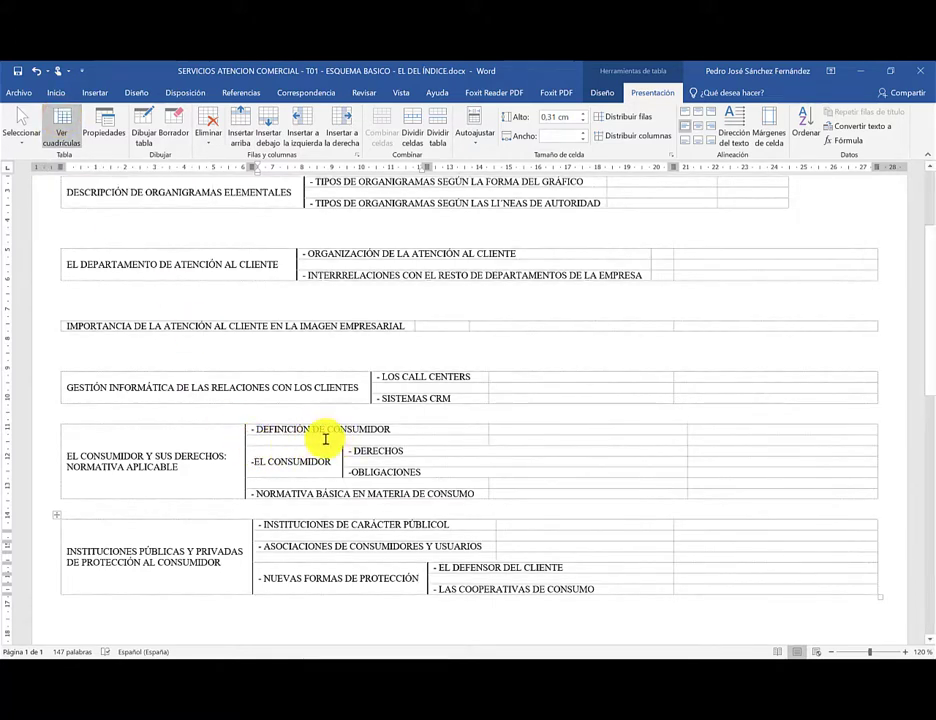
pyautogui.write('-')
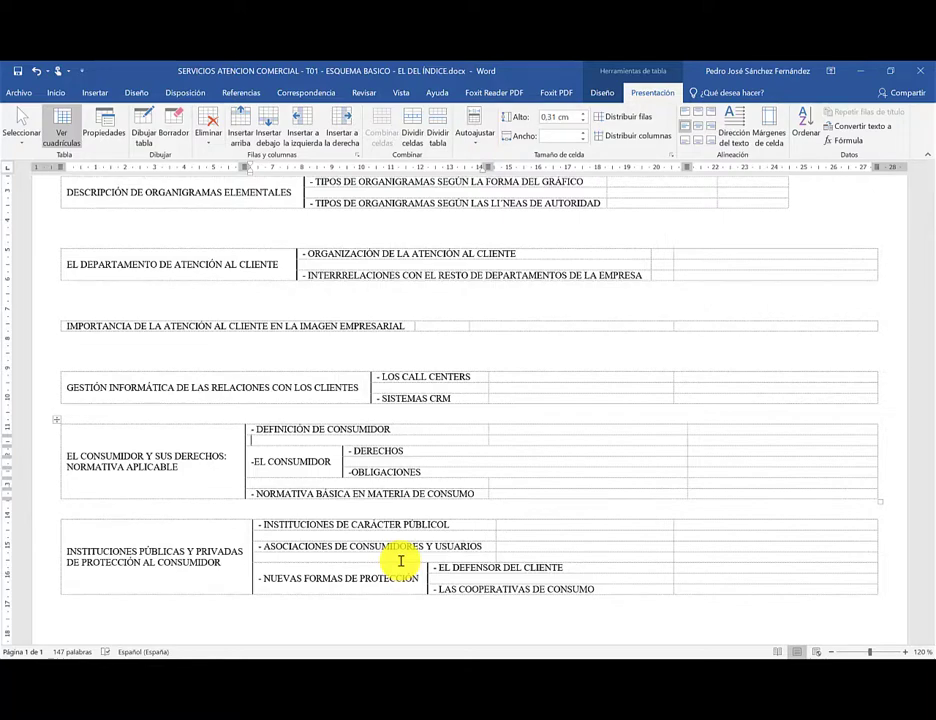
pyautogui.scroll(3, 400, 561)
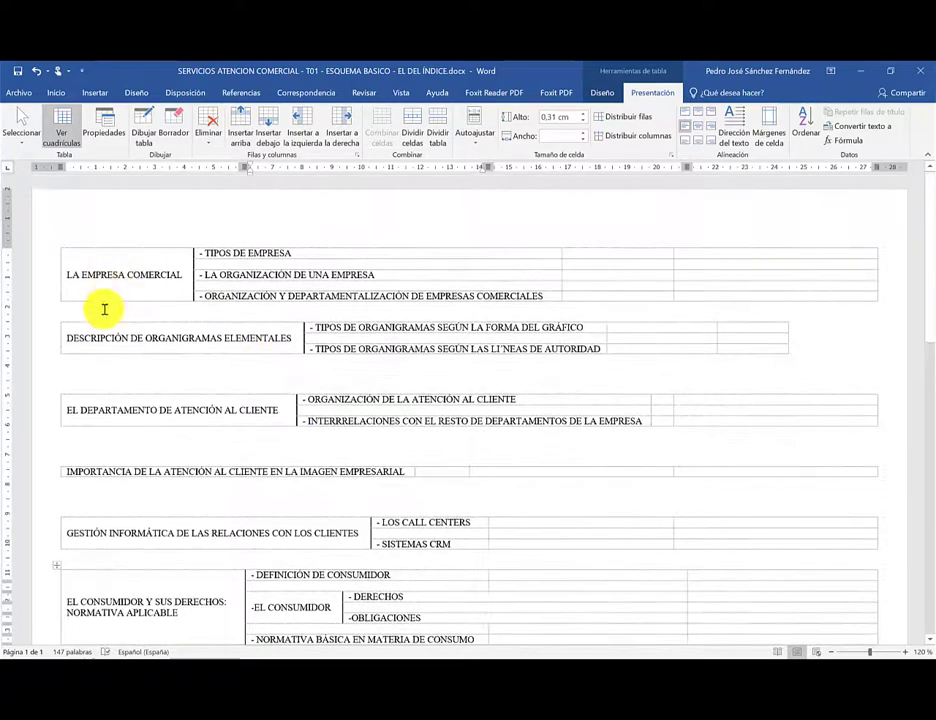
# - With formatting marks shown, add blank paragraphs after the first table and the Gestión table
pyautogui.click(103, 309)
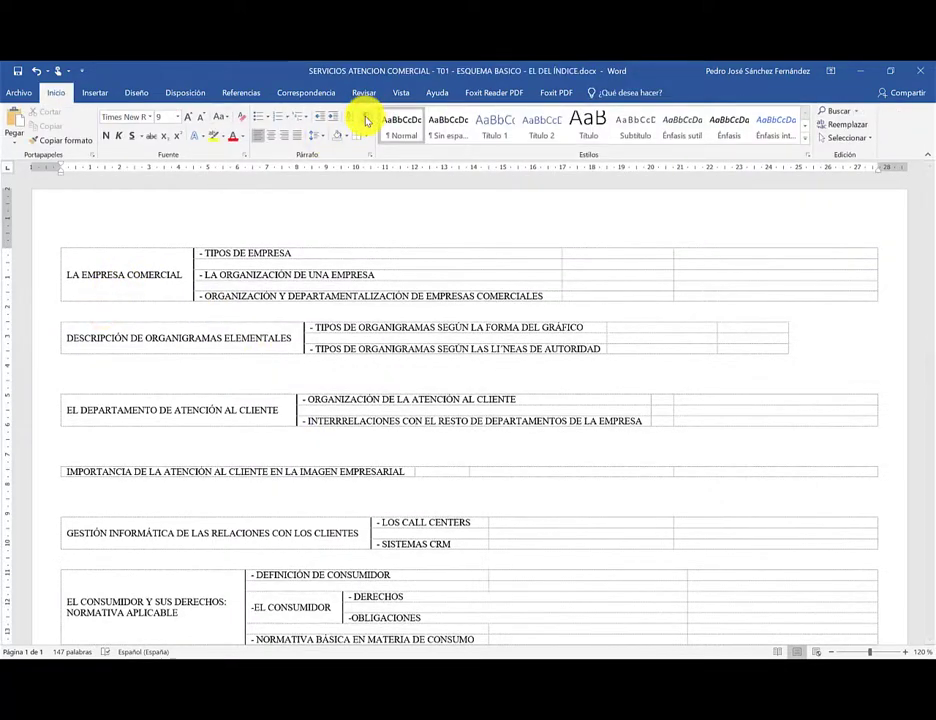
pyautogui.click(366, 118)
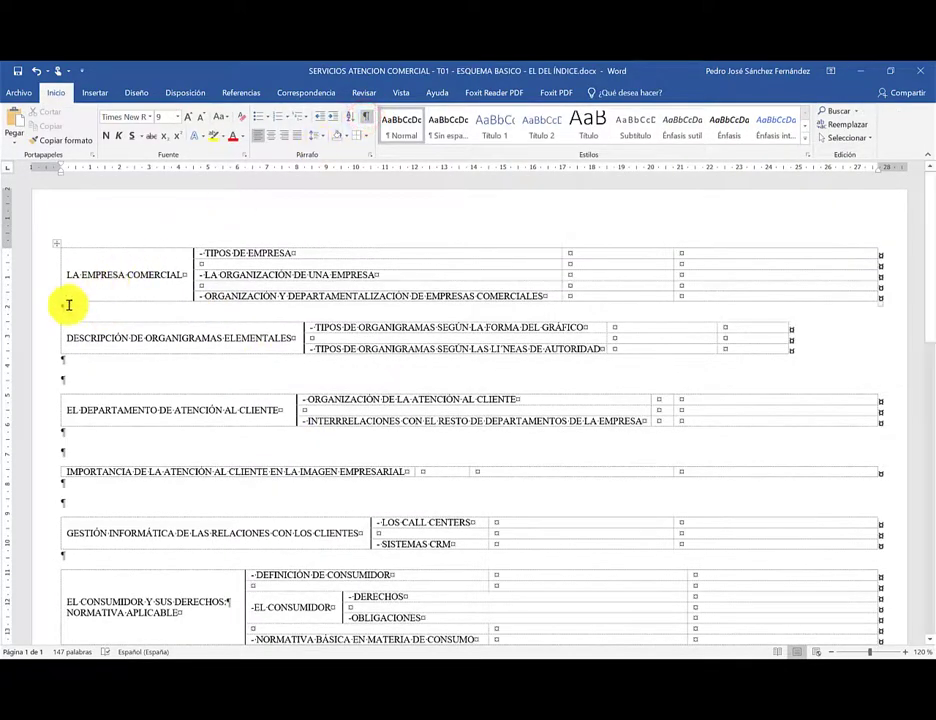
pyautogui.press('Return')
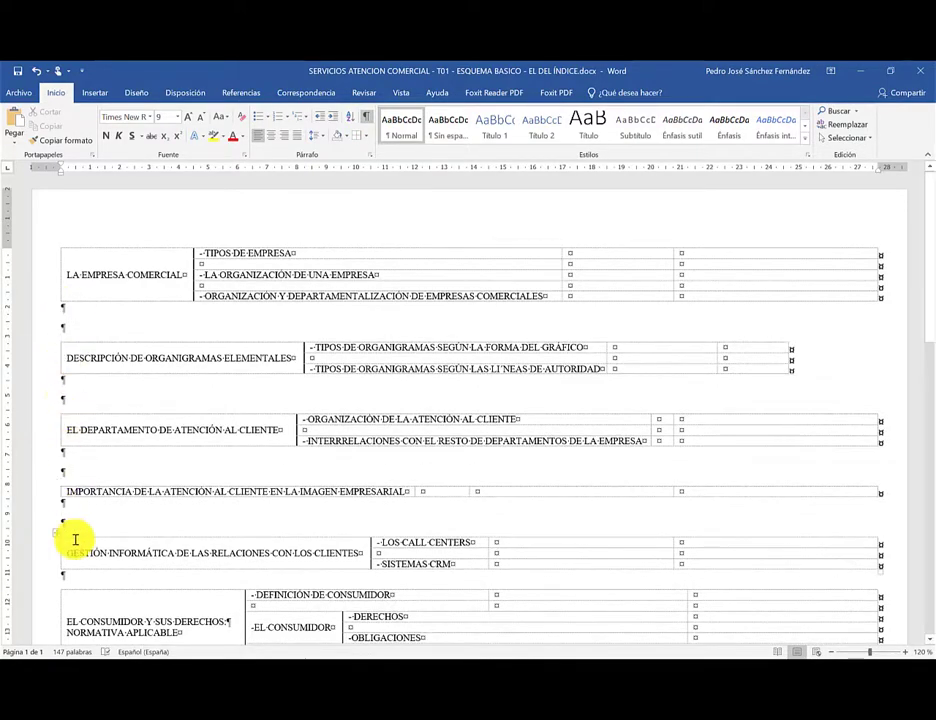
pyautogui.scroll(-1, 75, 535)
pyautogui.click(75, 505)
pyautogui.press('Return')
pyautogui.press('Return')
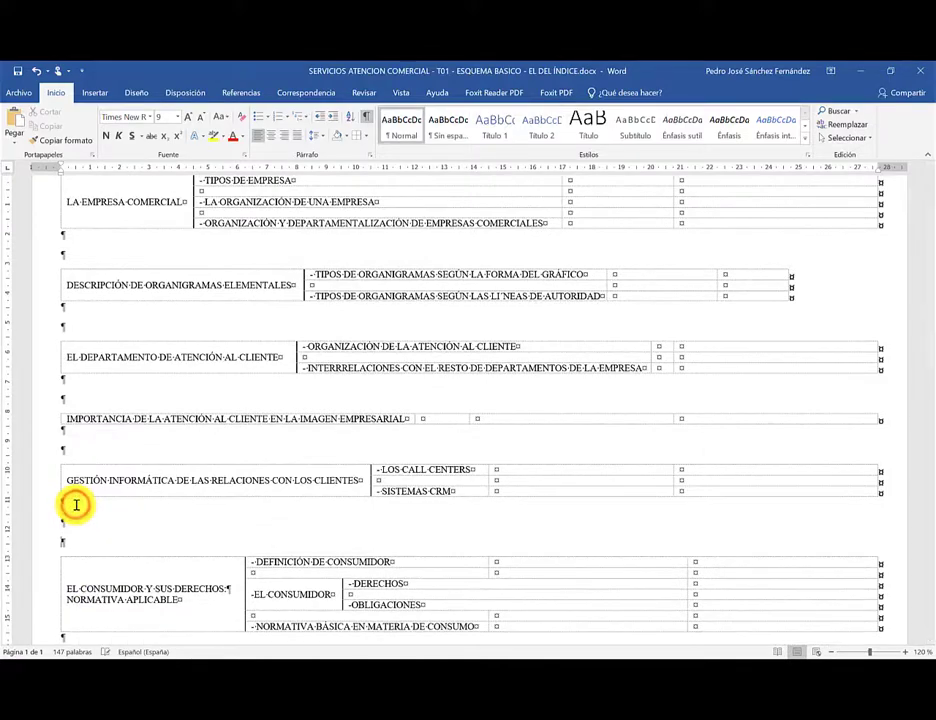
pyautogui.press('BackSpace')
pyautogui.scroll(-1, 75, 505)
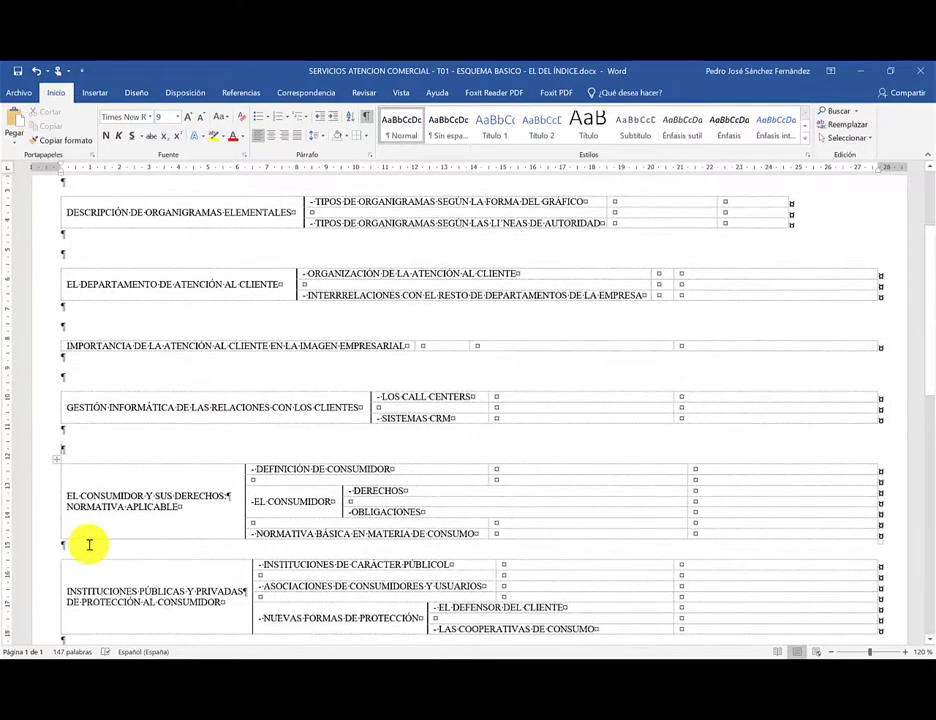
pyautogui.scroll(-1, 88, 546)
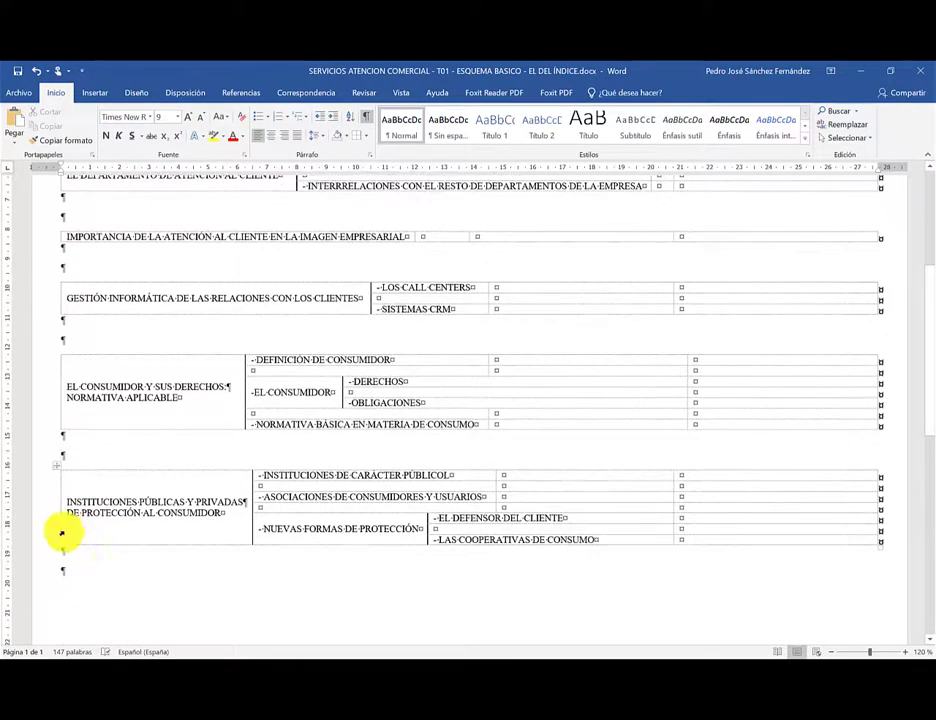
pyautogui.scroll(-2, 80, 564)
pyautogui.scroll(5, 81, 565)
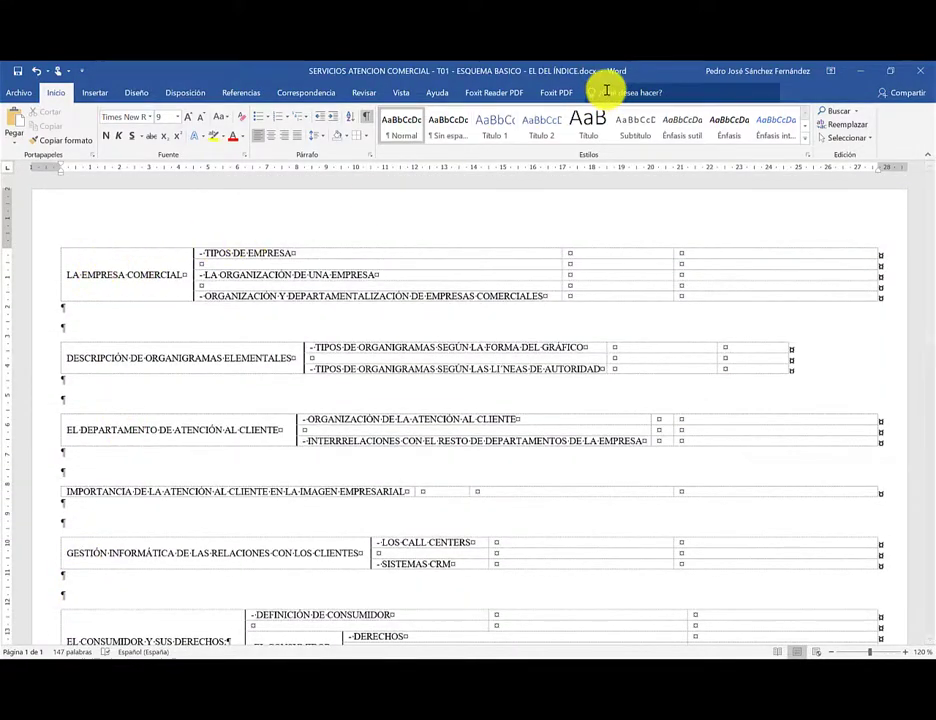
# - Hide the table gridlines and the formatting marks so only the vertical dividers show
pyautogui.click(182, 268)
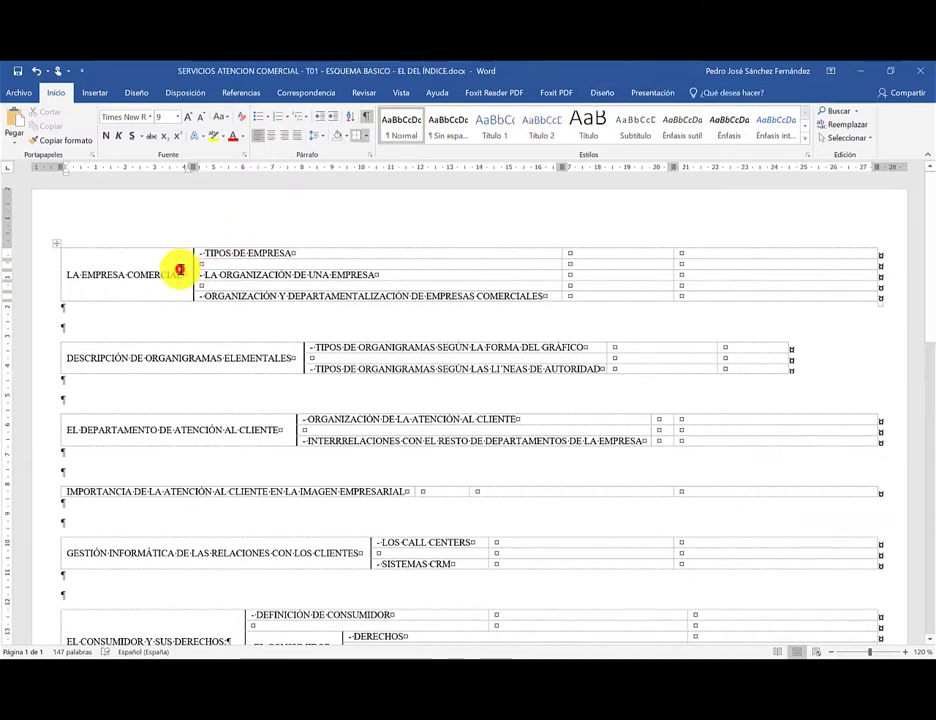
pyautogui.click(656, 92)
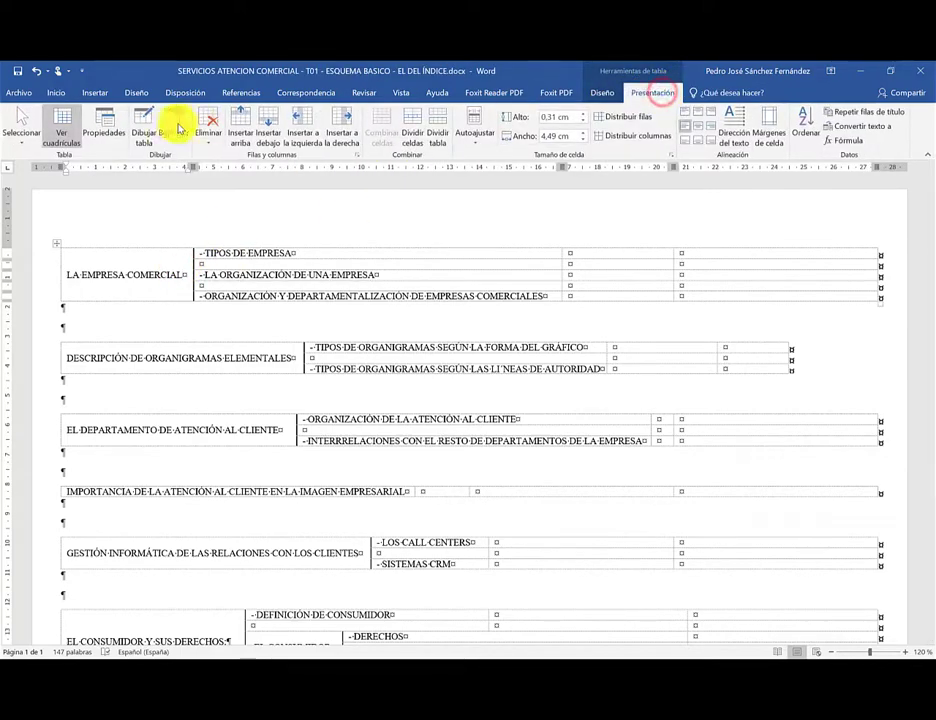
pyautogui.click(60, 128)
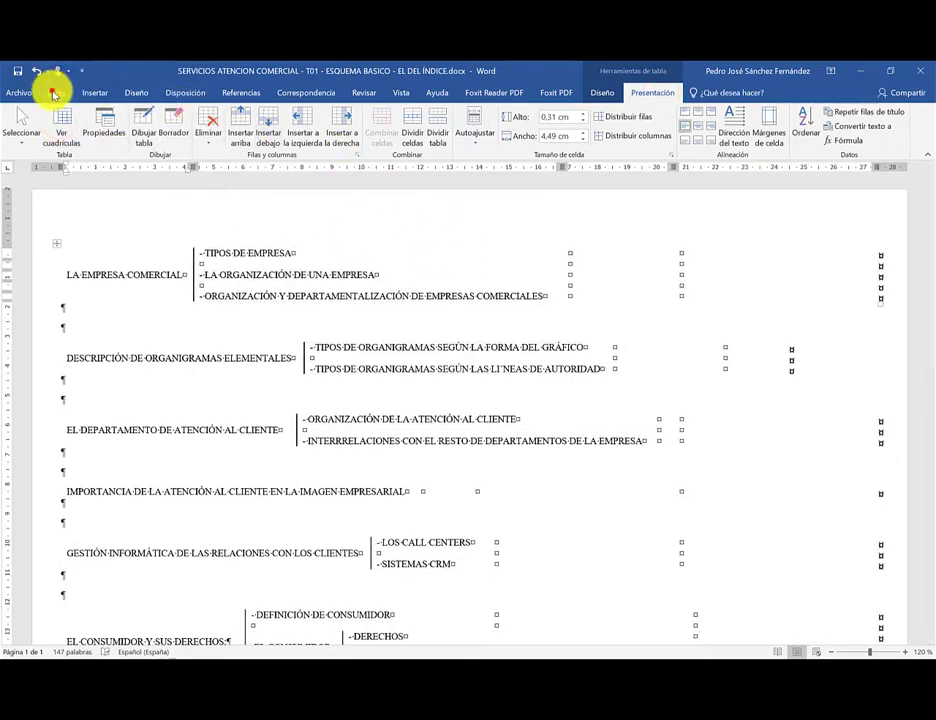
pyautogui.click(55, 92)
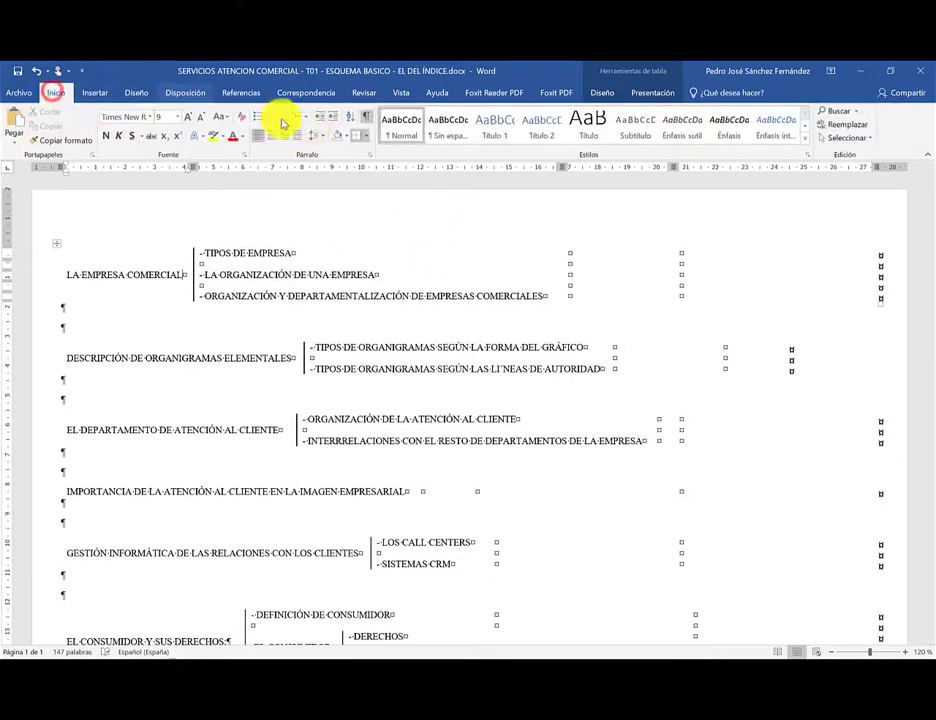
pyautogui.click(366, 117)
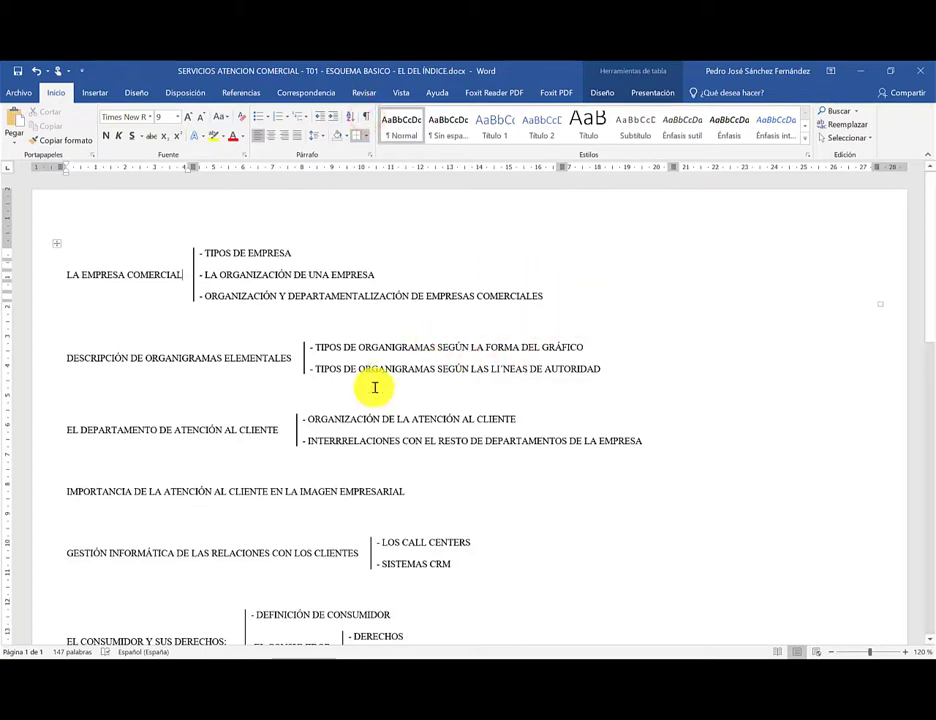
pyautogui.scroll(-1, 370, 441)
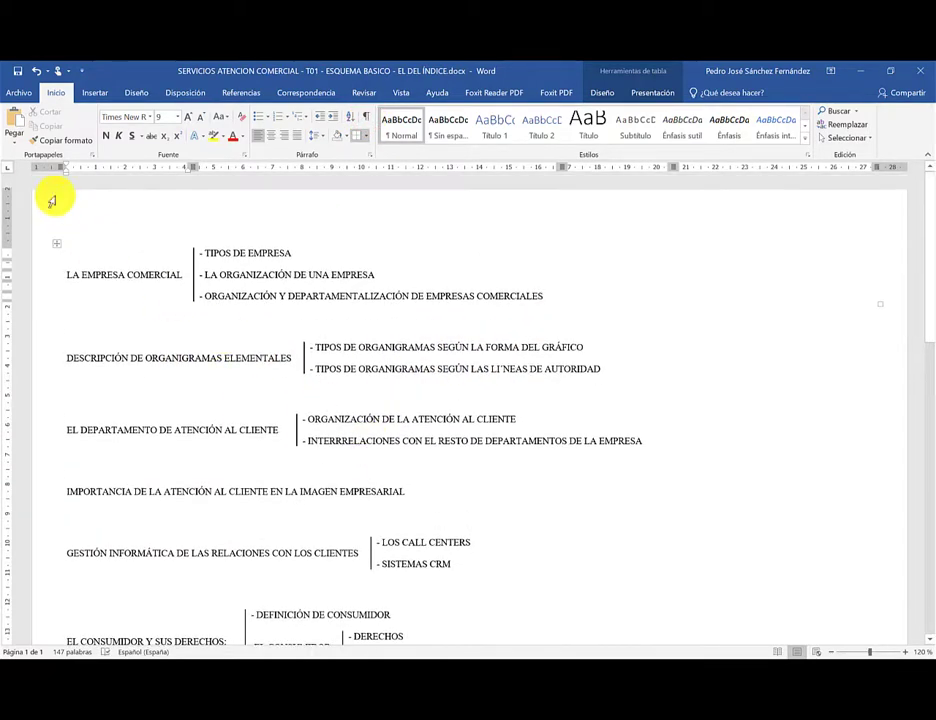
# - Print to Foxit Reader PDF Printer, saving as "…EL DEL ÍNDICE - con borde derecho.pdf" in Downloads
pyautogui.click(22, 93)
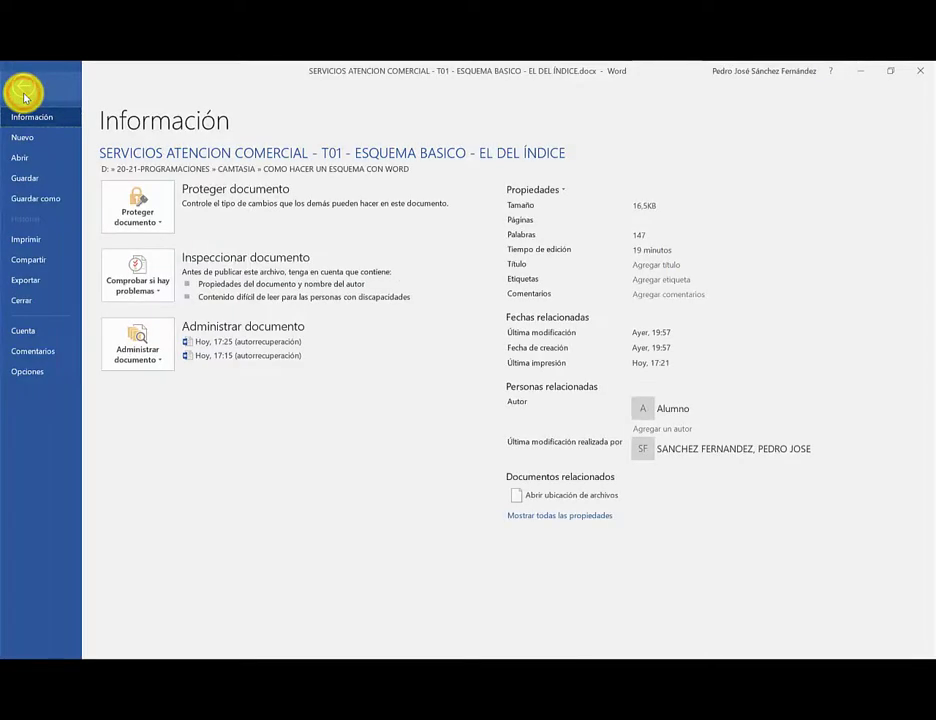
pyautogui.click(24, 241)
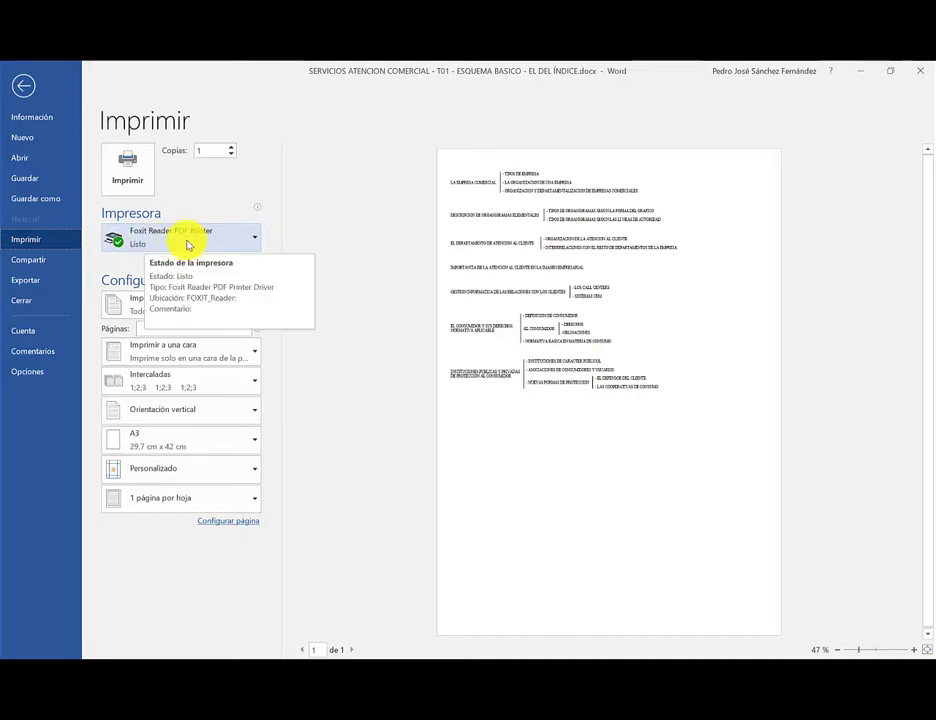
pyautogui.click(128, 166)
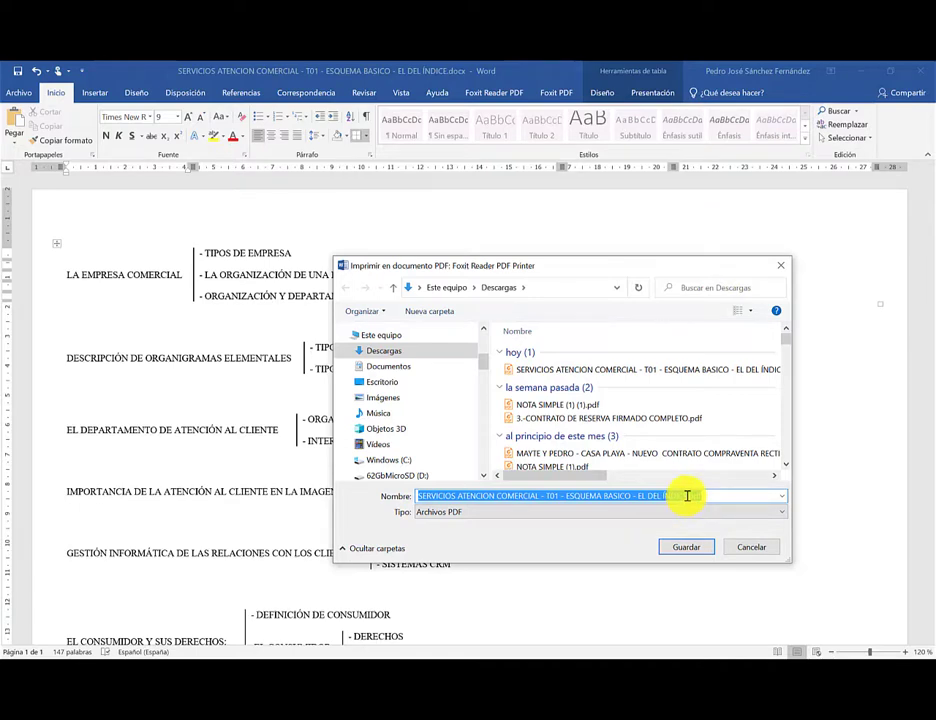
pyautogui.click(686, 496)
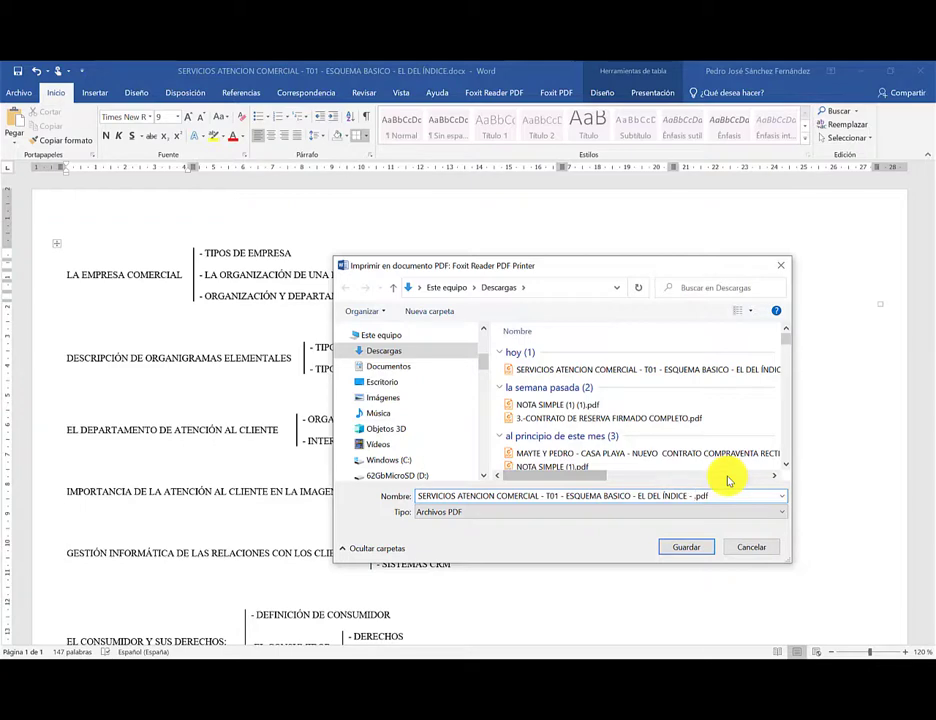
pyautogui.write('borde derecho')
pyautogui.press('Return')
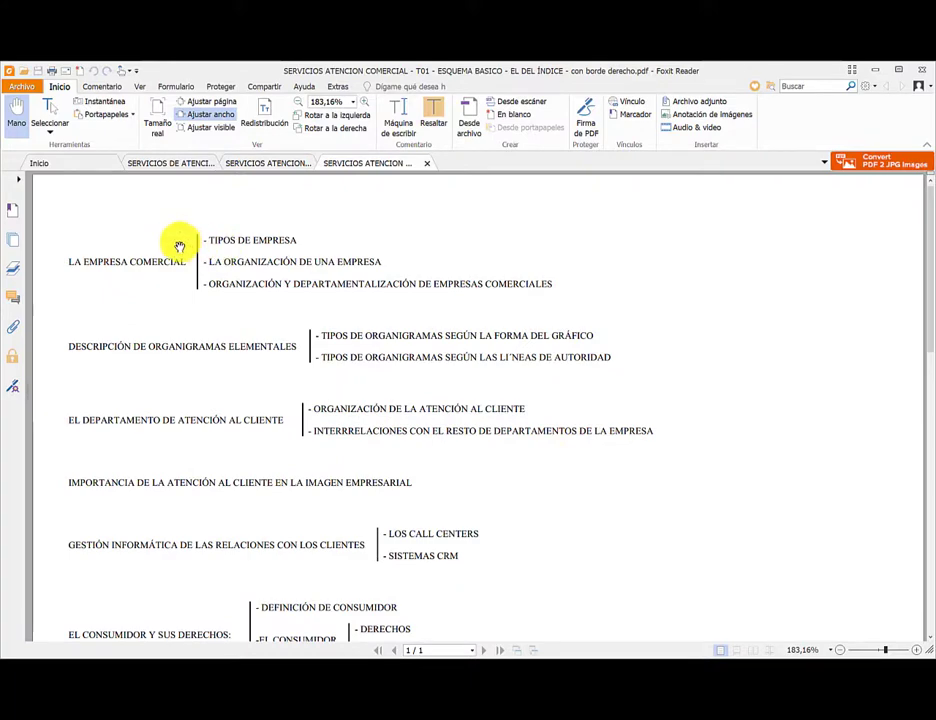
# - Compare the earlier borderless PDF with the new right-bordered PDF, then Alt+Tab back to Word
pyautogui.click(278, 163)
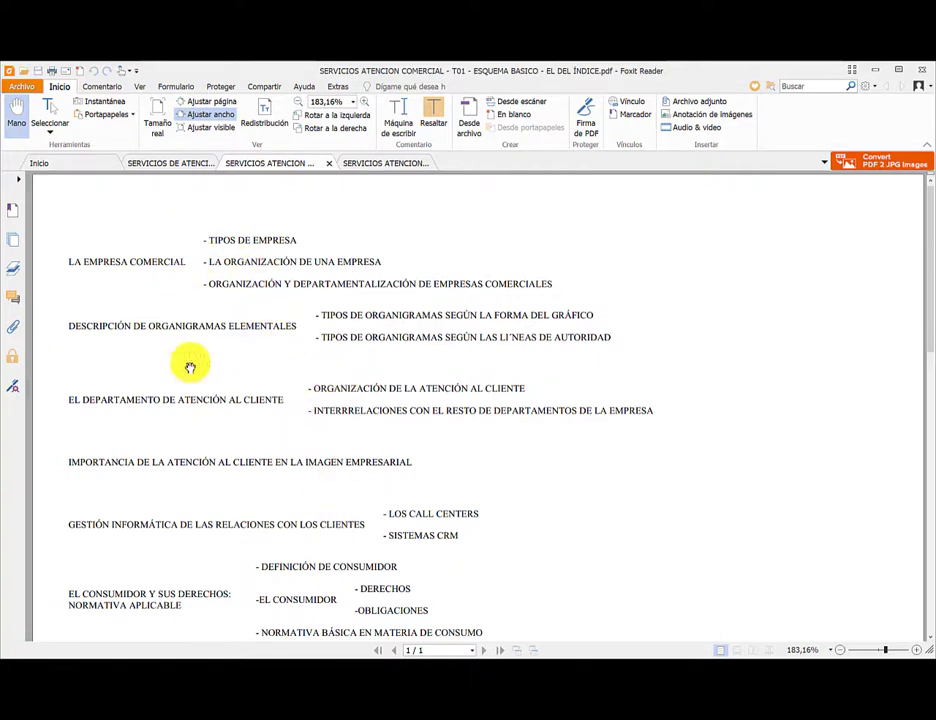
pyautogui.click(381, 164)
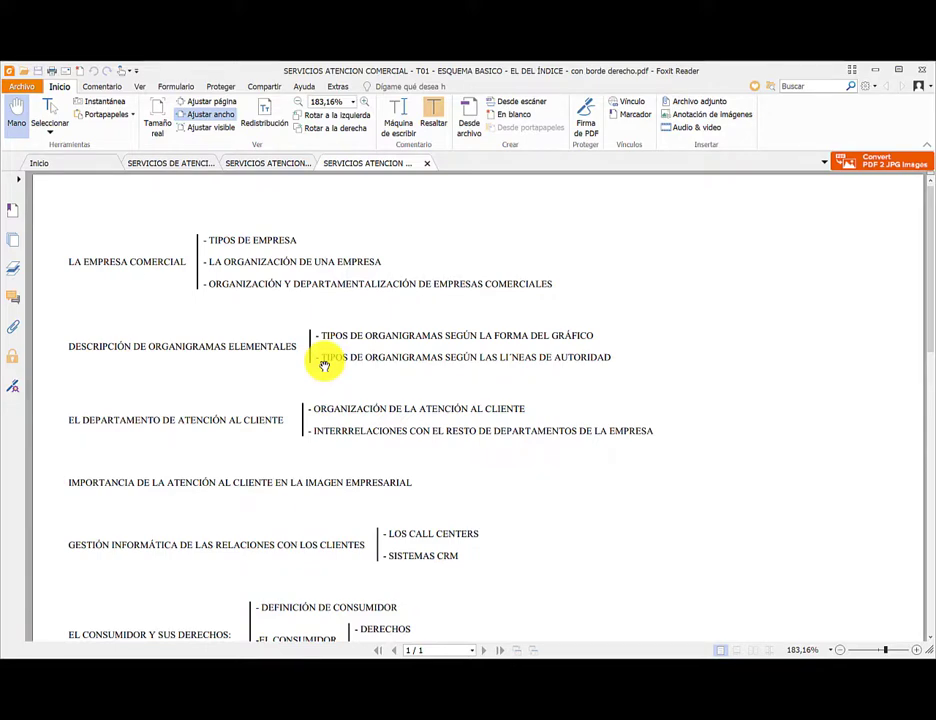
pyautogui.moveTo(518, 652)
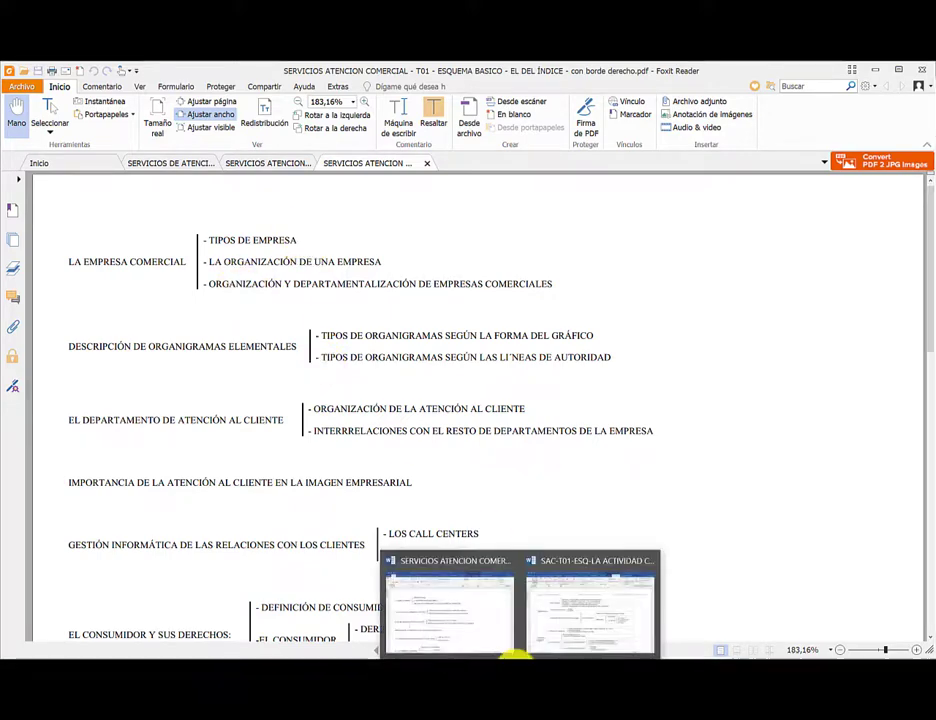
pyautogui.click(460, 618)
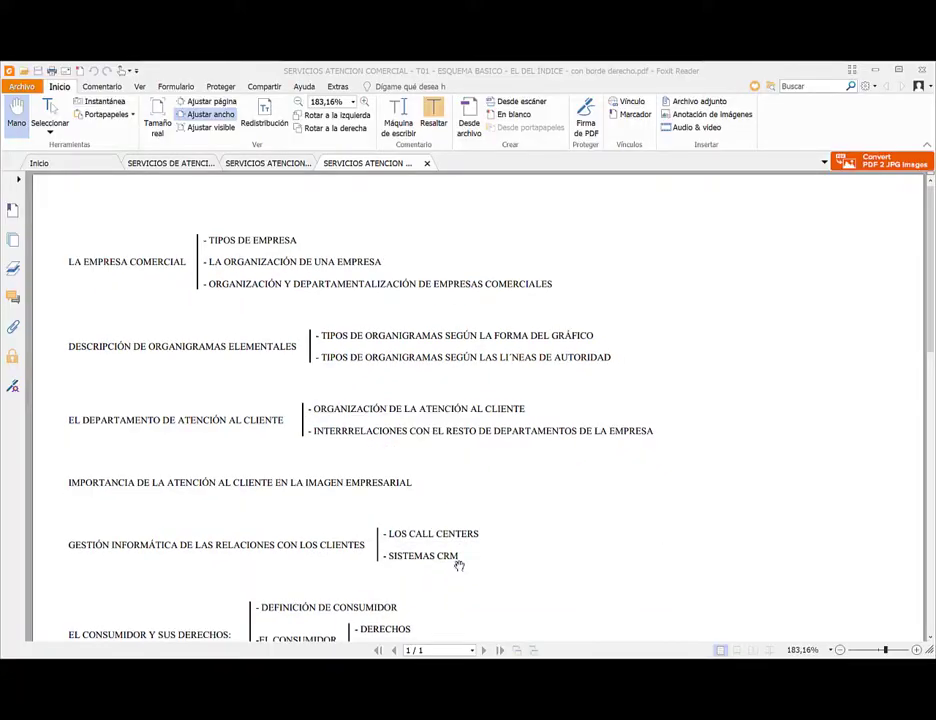
pyautogui.hotkey('alt', 'Tab')
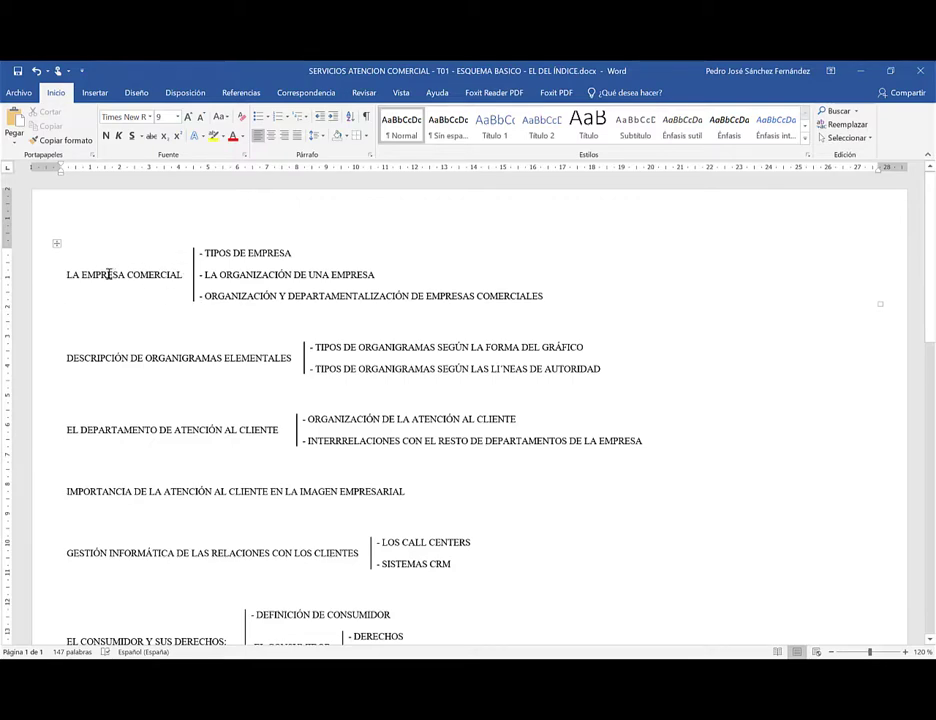
pyautogui.click(113, 274)
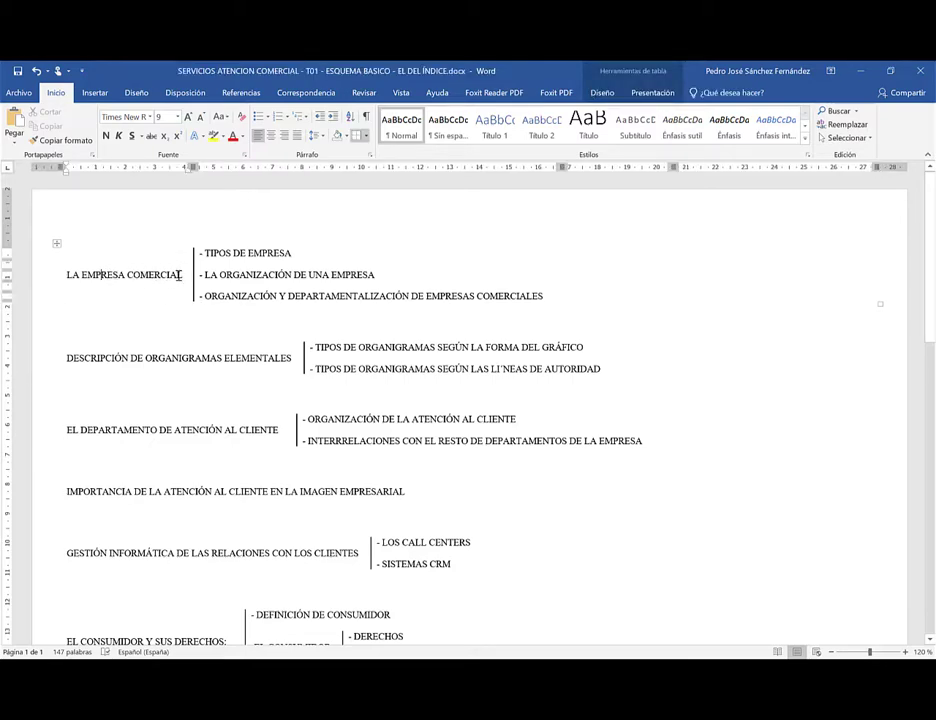